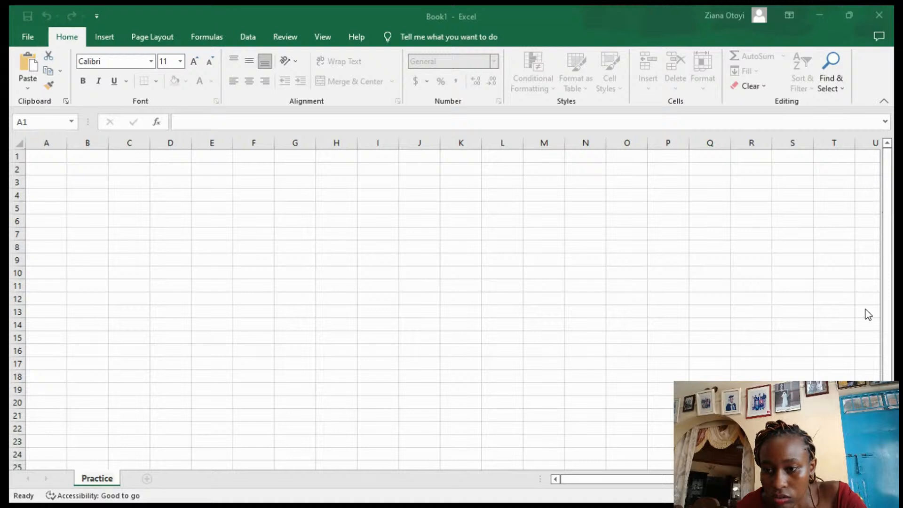
Add a second worksheet named Practice2 and return to the Practice sheet
{"action": "left_click", "coordinate": [647, 236]}
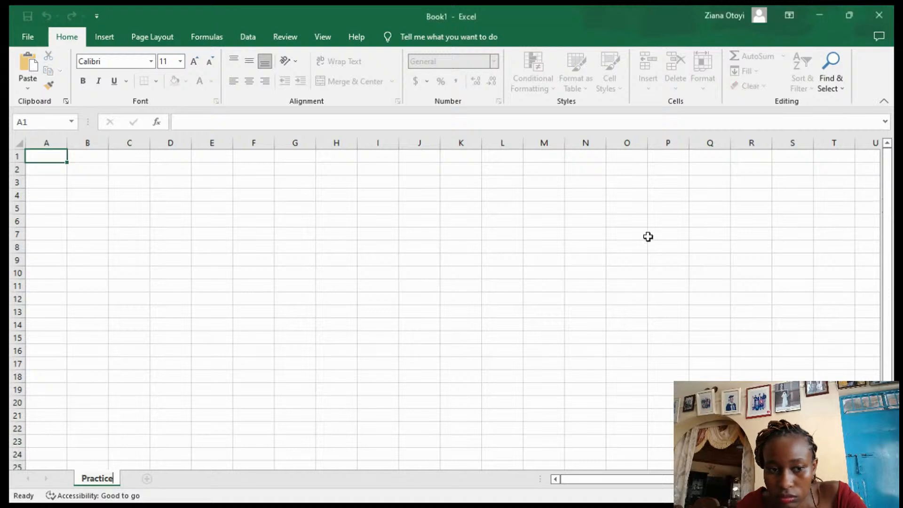
{"action": "left_click", "coordinate": [146, 479]}
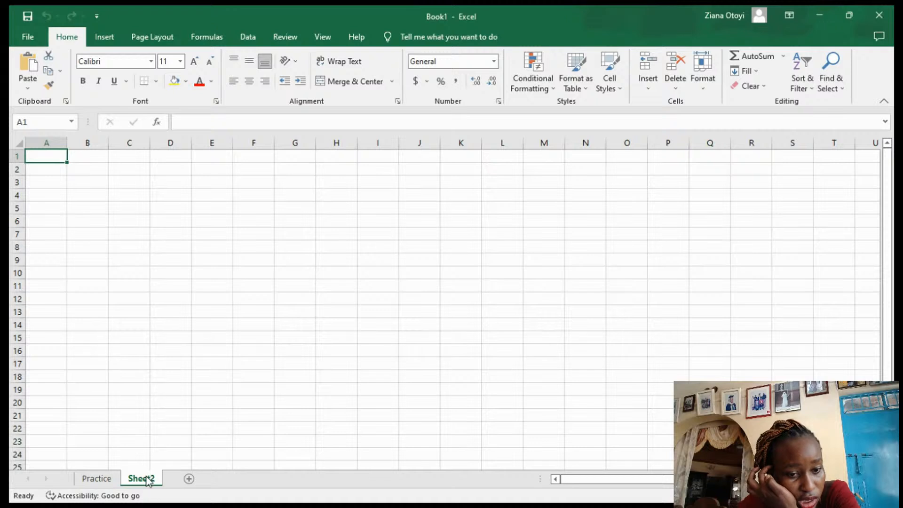
{"action": "double_click", "coordinate": [147, 479]}
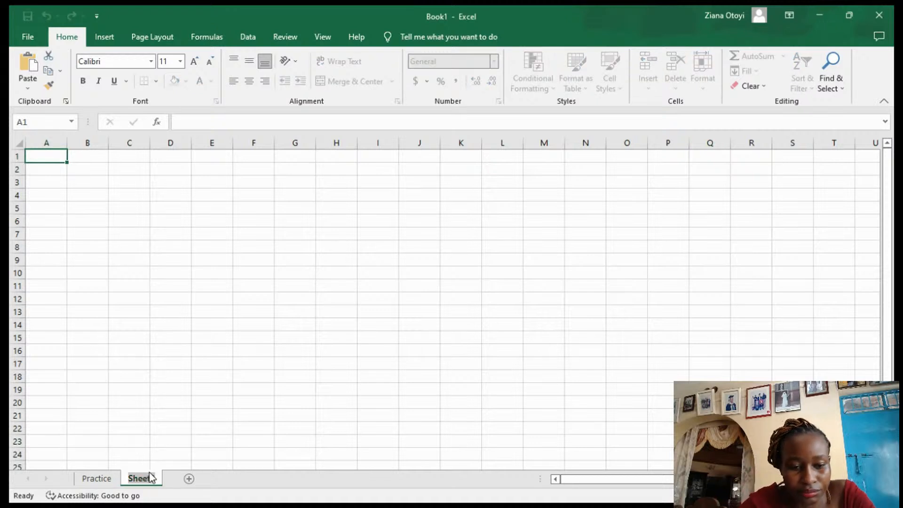
{"action": "type", "text": "P"}
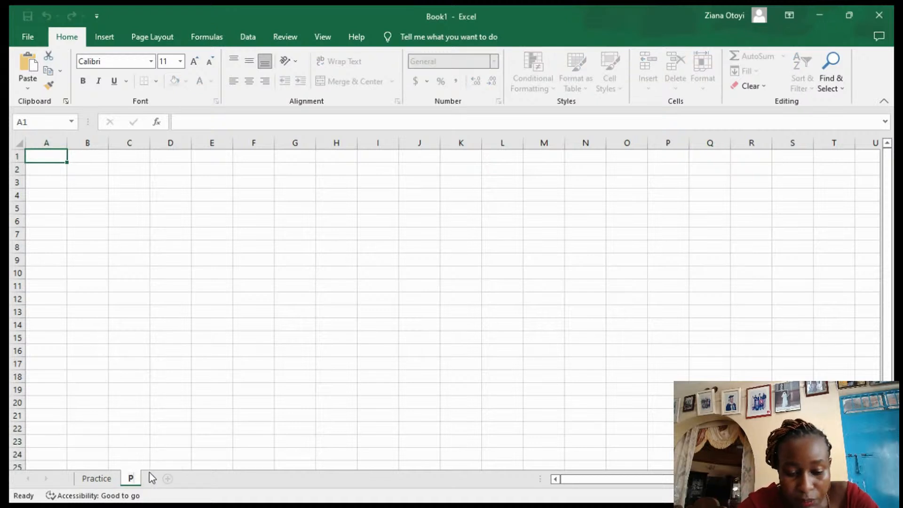
{"action": "type", "text": "ractice"}
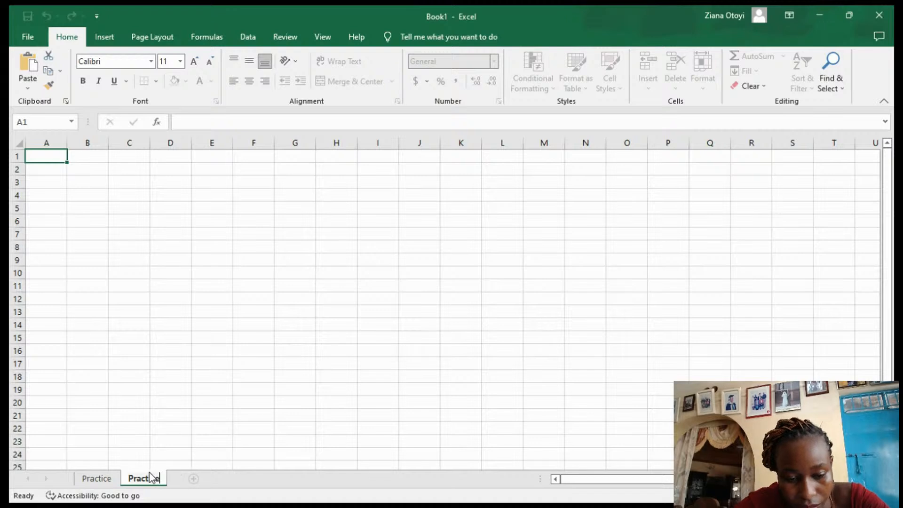
{"action": "type", "text": "2"}
{"action": "left_click", "coordinate": [94, 480]}
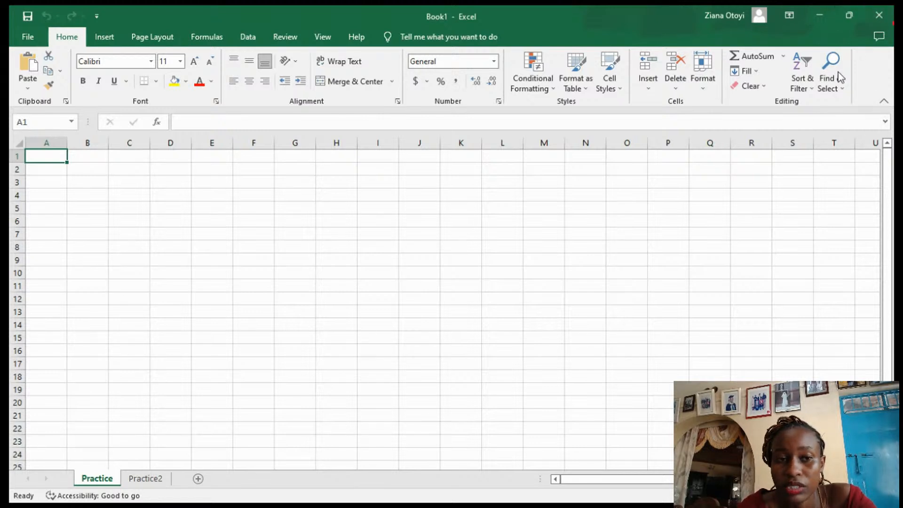
Examine the workbook's file options and the available insert, page layout, formula, data, review, view and help commands
{"action": "left_click", "coordinate": [28, 37]}
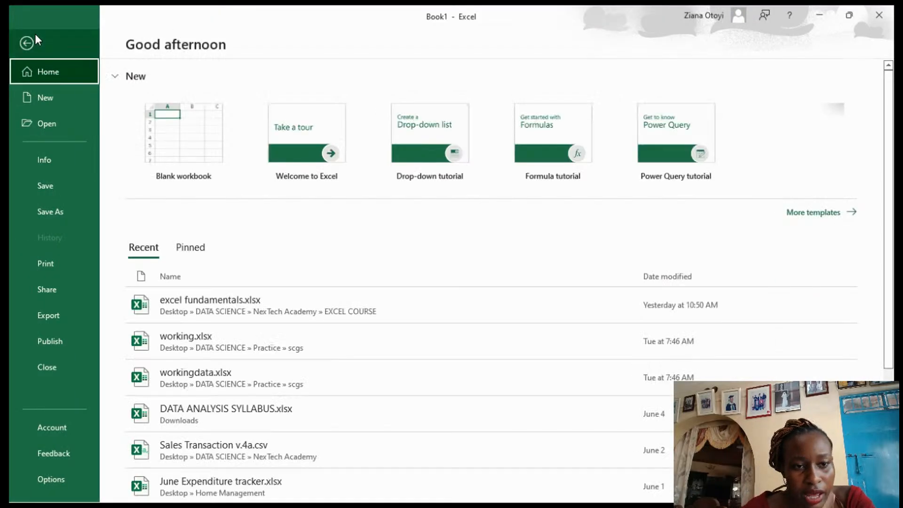
{"action": "left_click", "coordinate": [27, 43]}
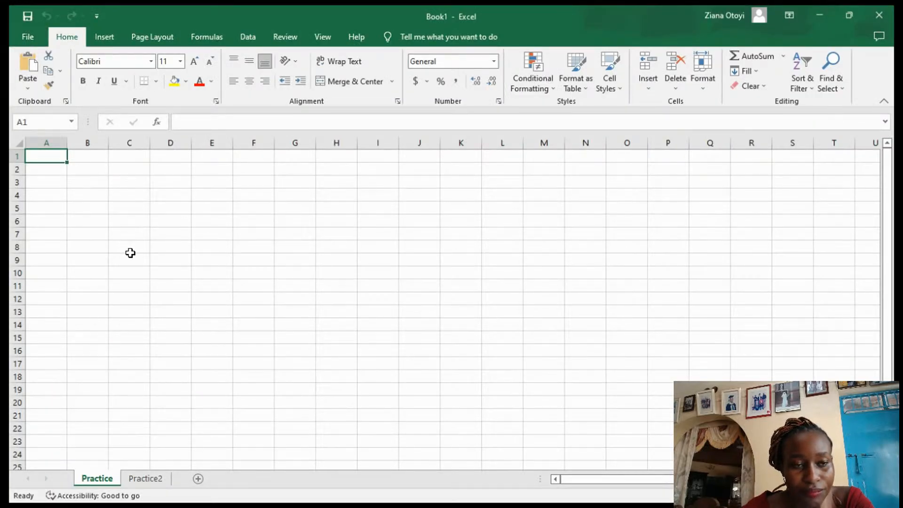
{"action": "left_click", "coordinate": [19, 40]}
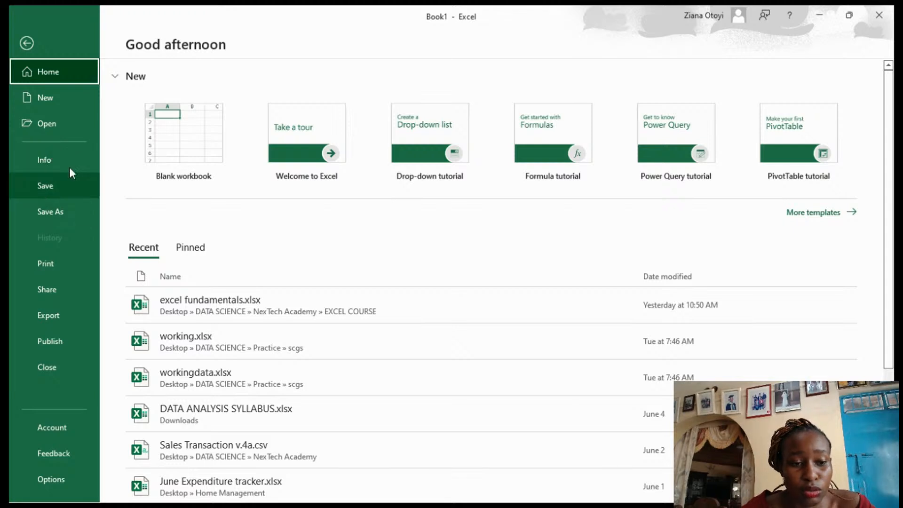
{"action": "left_click", "coordinate": [23, 39]}
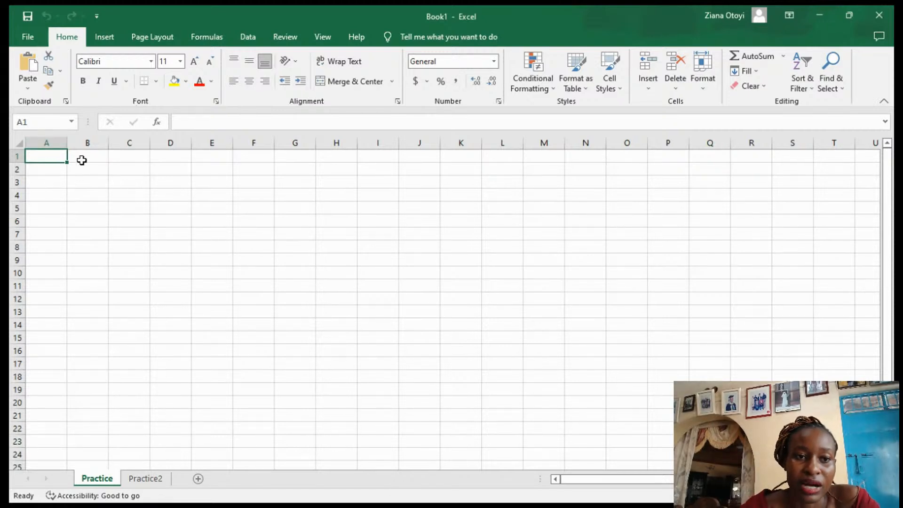
{"action": "left_click", "coordinate": [106, 38]}
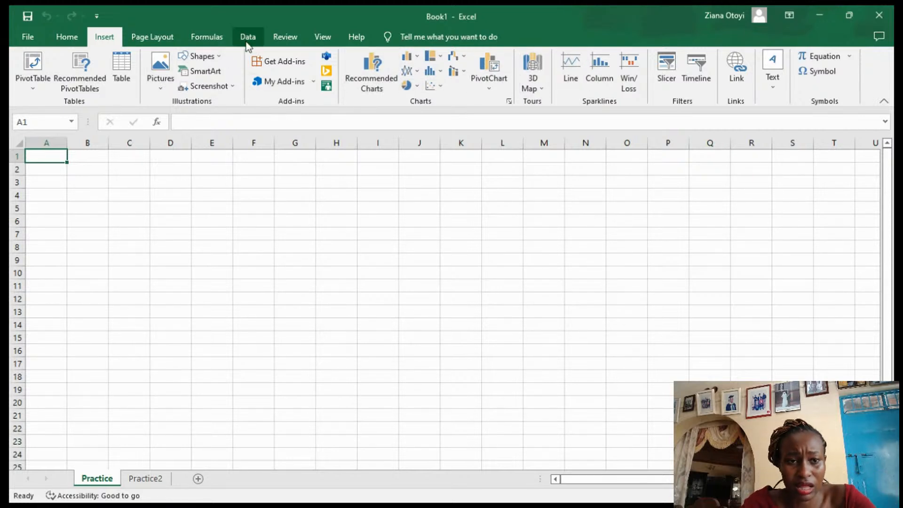
{"action": "left_click", "coordinate": [160, 38]}
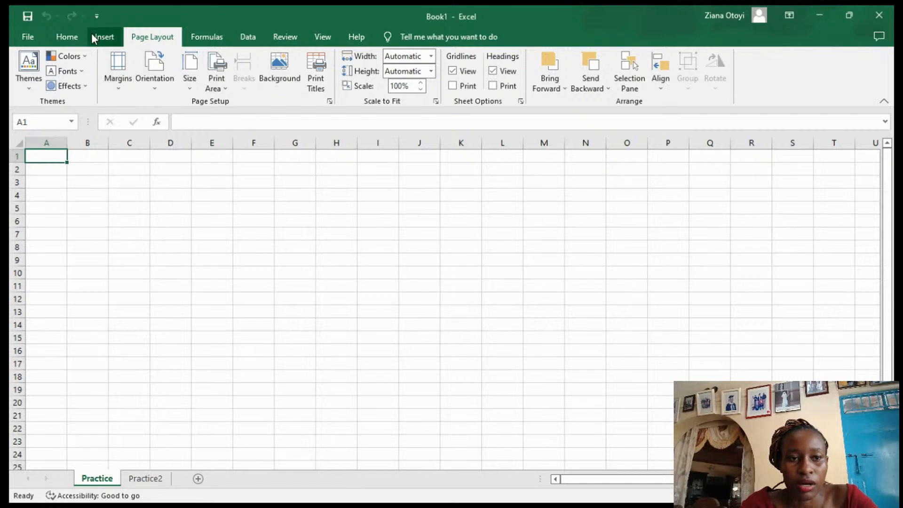
{"action": "left_click", "coordinate": [205, 37]}
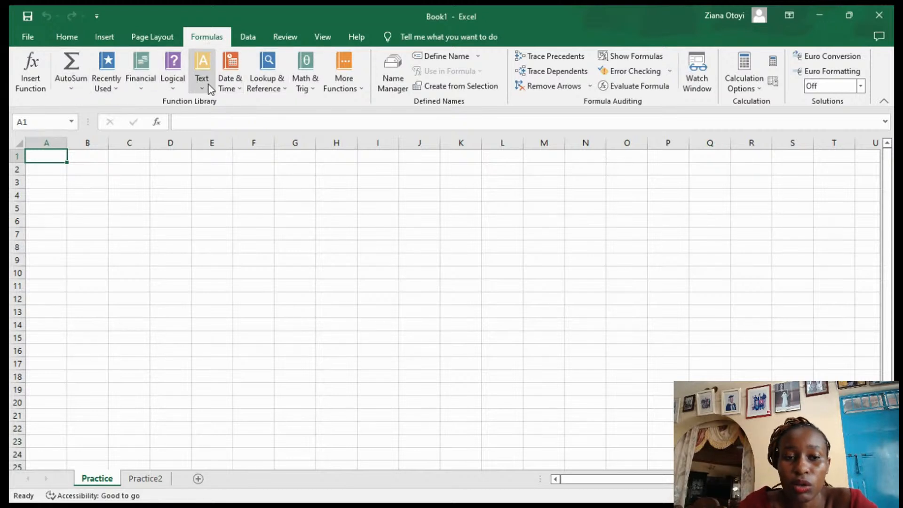
{"action": "left_click", "coordinate": [247, 34]}
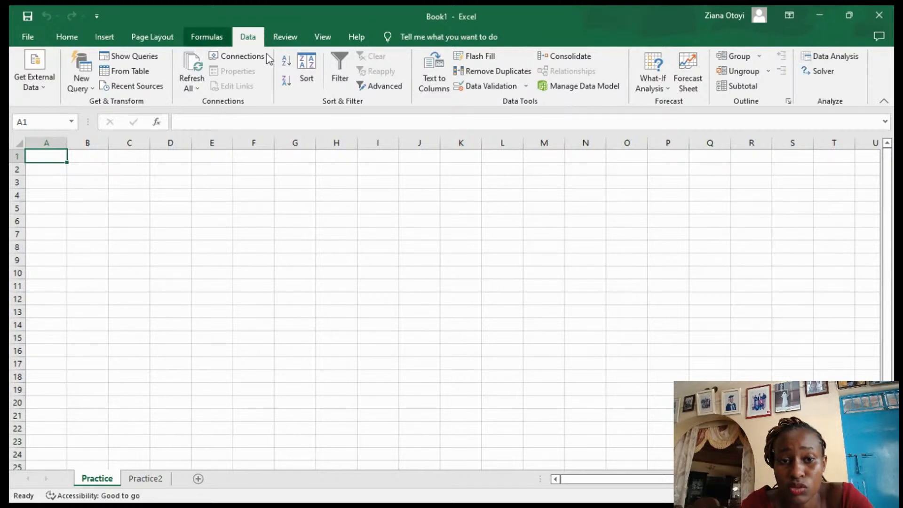
{"action": "left_click", "coordinate": [286, 40]}
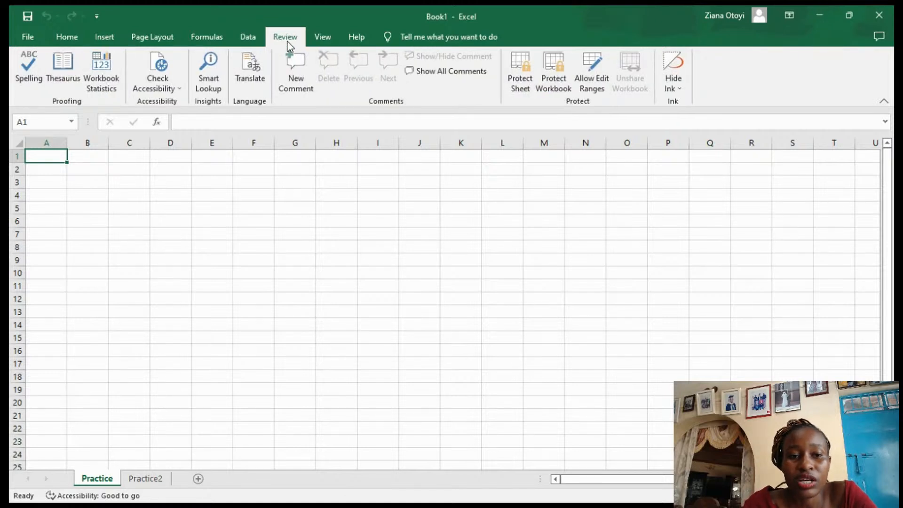
{"action": "left_click", "coordinate": [324, 38]}
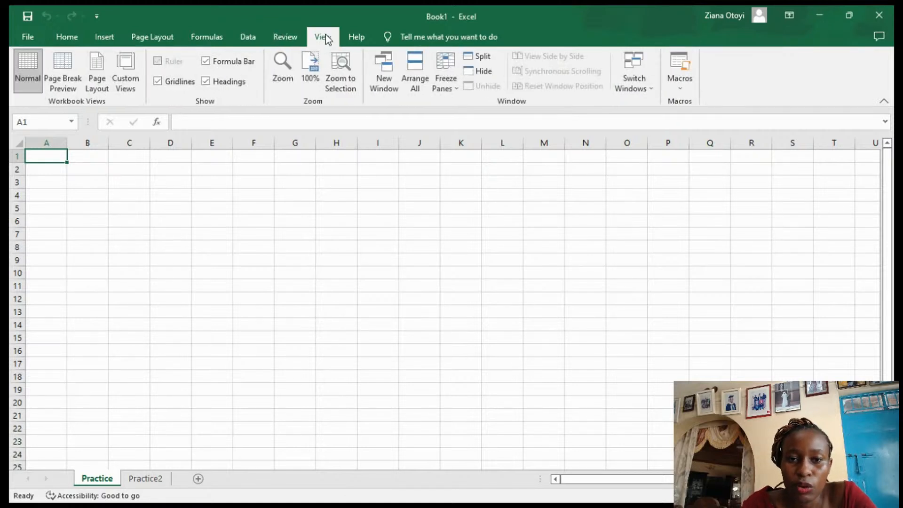
{"action": "left_click", "coordinate": [356, 38]}
{"action": "left_click", "coordinate": [65, 33]}
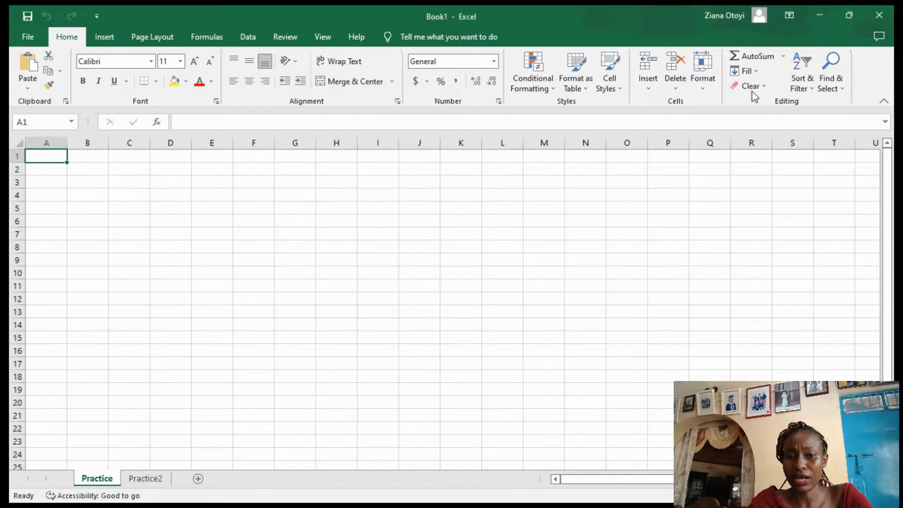
{"action": "left_click", "coordinate": [187, 123]}
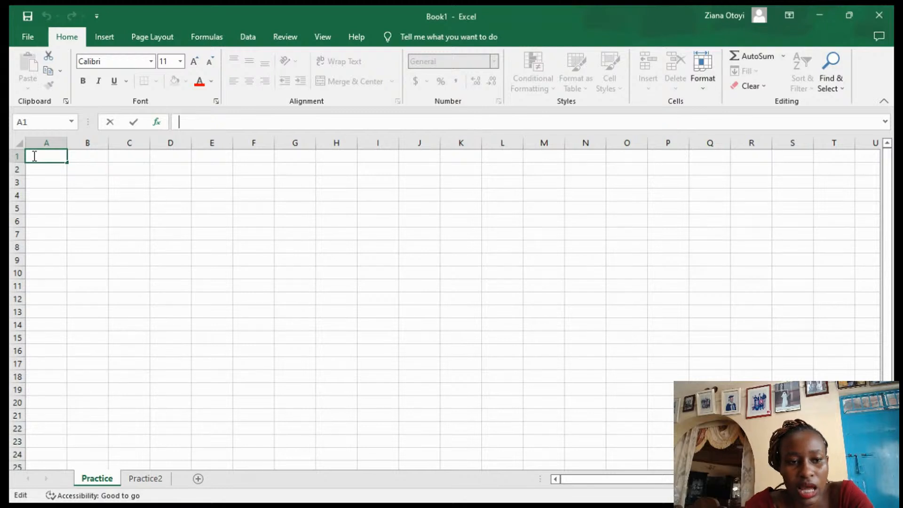
{"action": "left_click", "coordinate": [167, 208]}
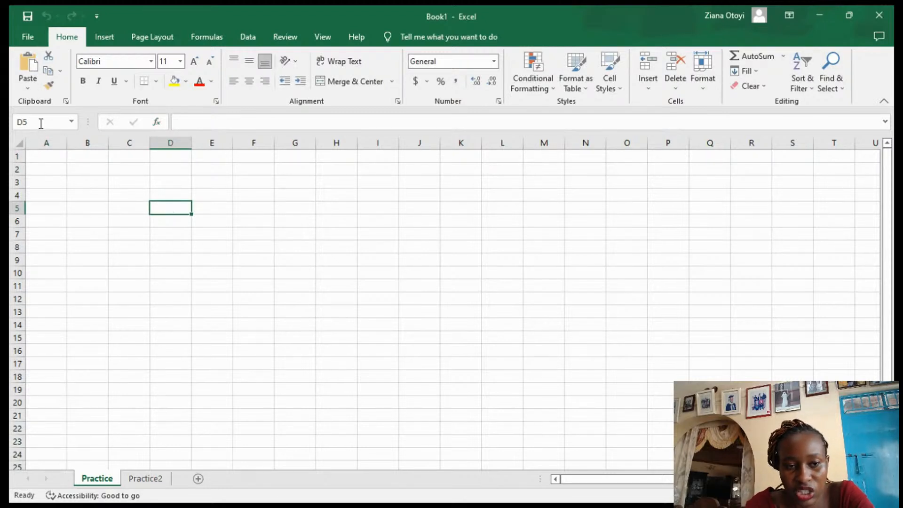
{"action": "double_click", "coordinate": [163, 209]}
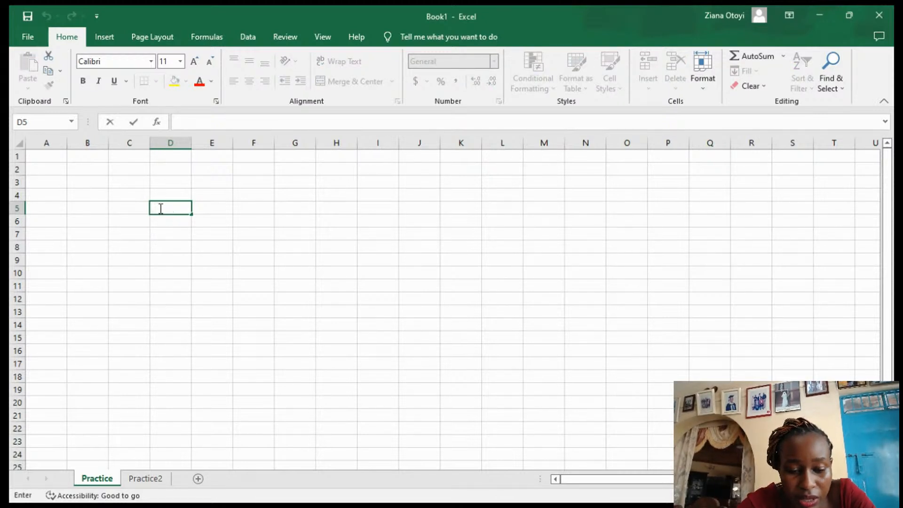
{"action": "type", "text": "So"}
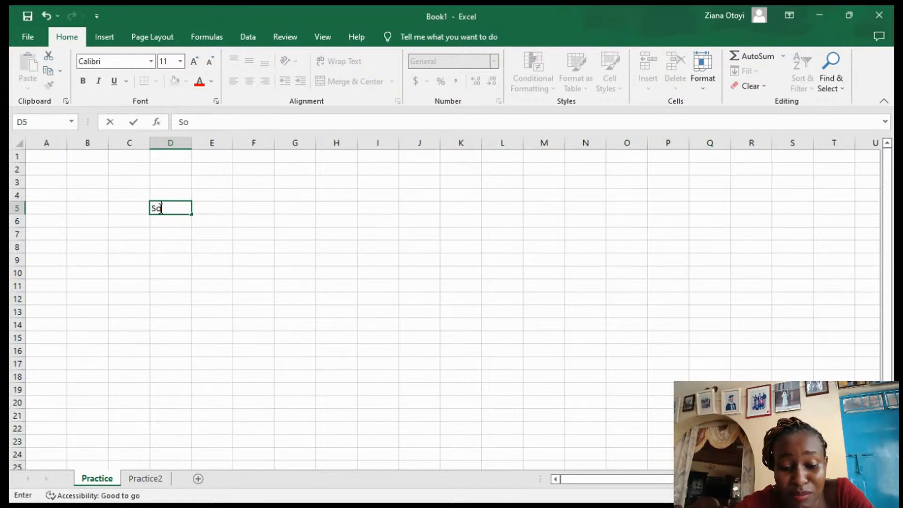
{"action": "type", "text": "meht"}
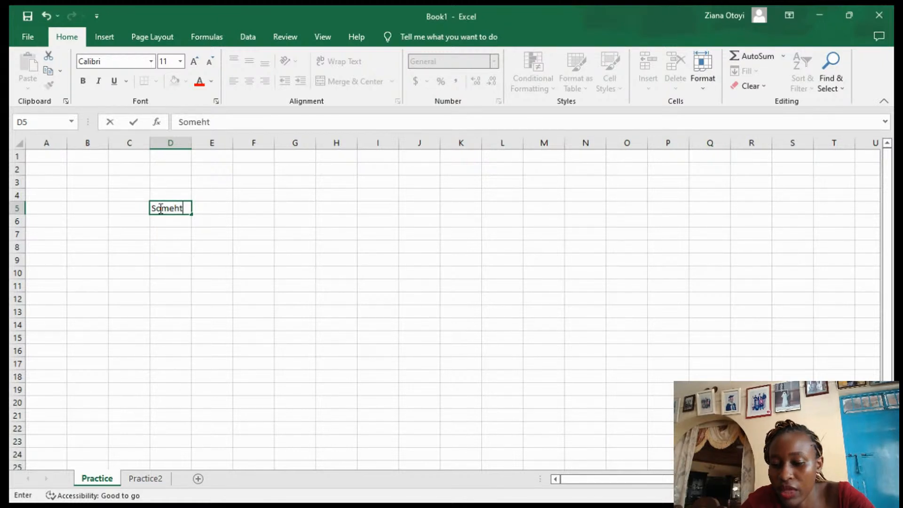
{"action": "key", "text": "BackSpace"}
{"action": "key", "text": "BackSpace"}
{"action": "key", "text": "BackSpace"}
{"action": "key", "text": "BackSpace"}
{"action": "key", "text": "BackSpace"}
{"action": "key", "text": "BackSpace"}
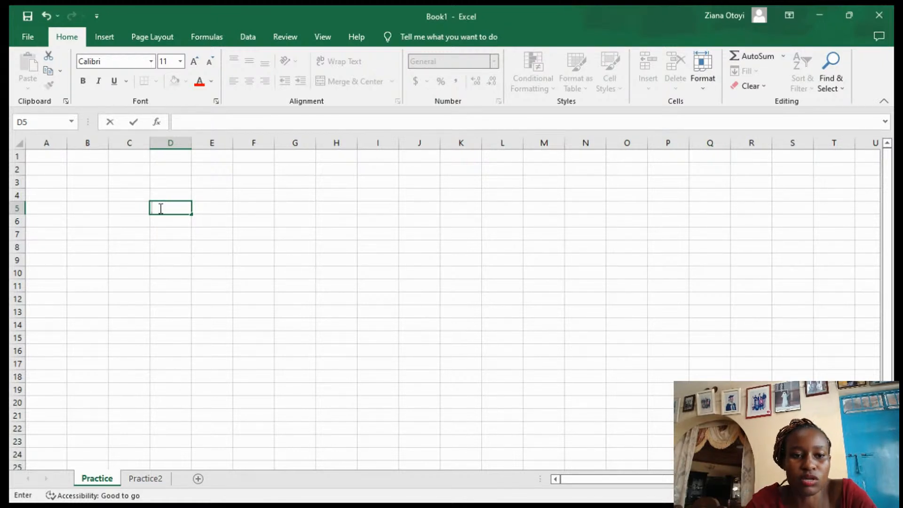
{"action": "left_click", "coordinate": [139, 206]}
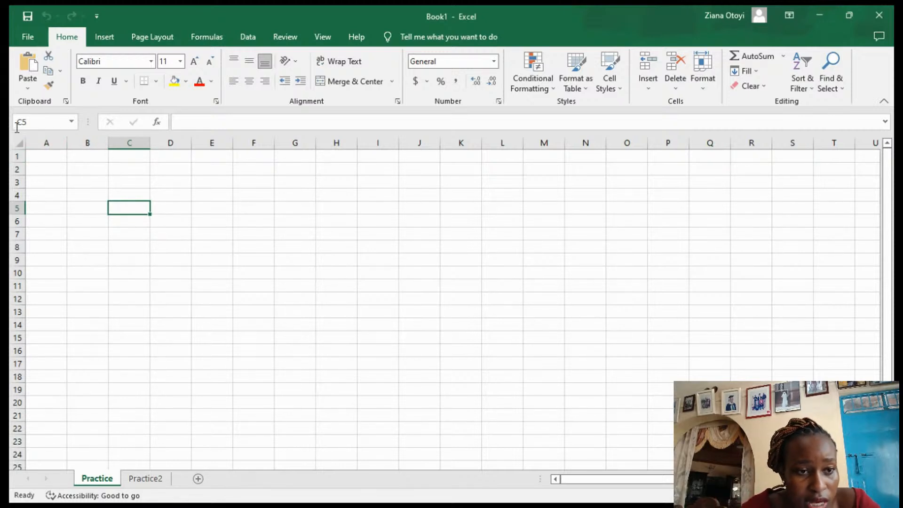
Try selecting the whole sheet, the range C3:F6 and all of column A, ending on cell A1
{"action": "left_click", "coordinate": [19, 143]}
{"action": "left_click_drag", "start_coordinate": [132, 181], "coordinate": [251, 223]}
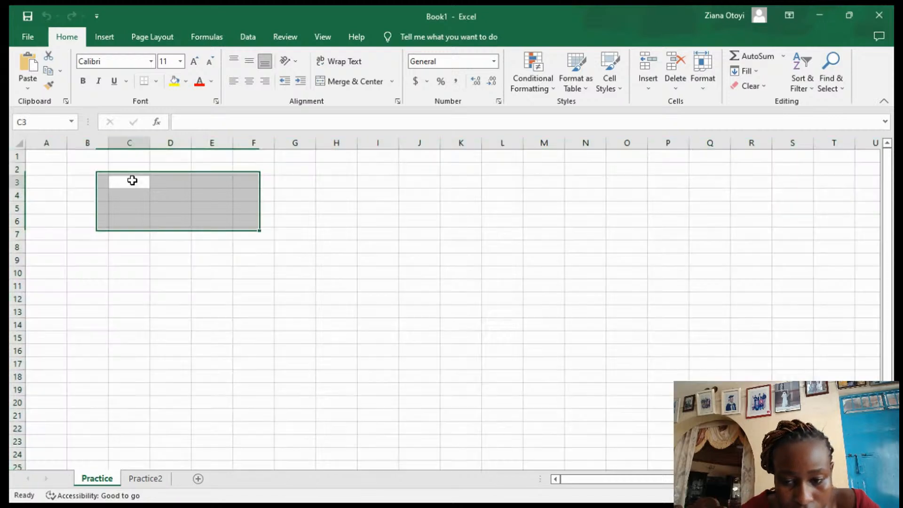
{"action": "left_click", "coordinate": [132, 180]}
{"action": "left_click", "coordinate": [55, 140]}
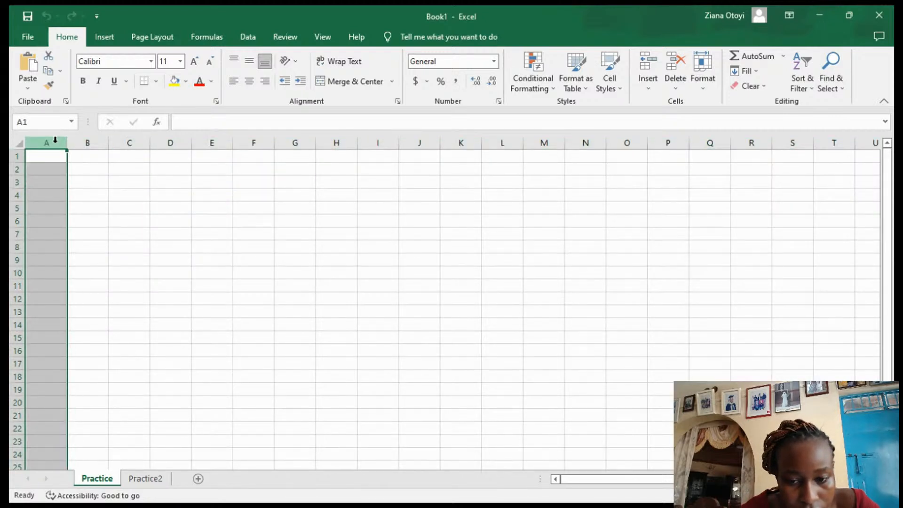
{"action": "left_click", "coordinate": [76, 170]}
{"action": "scroll", "coordinate": [75, 331], "scroll_direction": "down", "scroll_amount": 4}
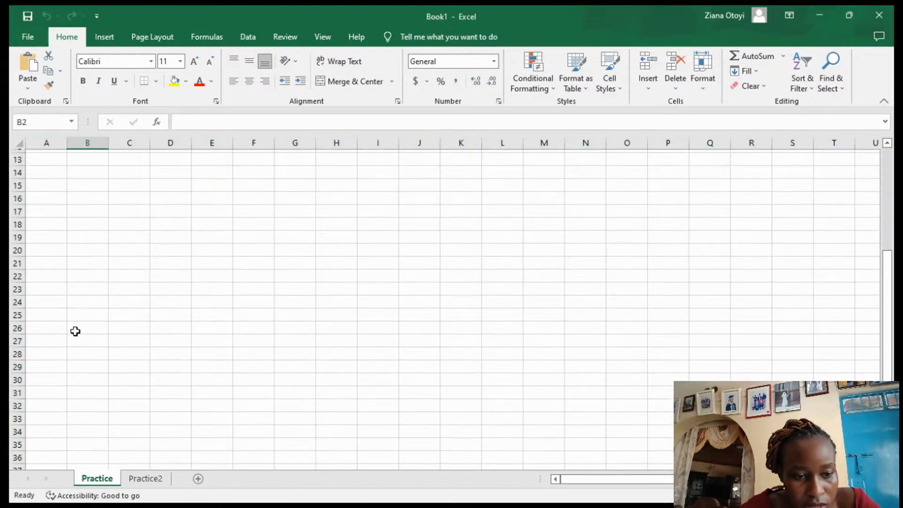
{"action": "scroll", "coordinate": [75, 331], "scroll_direction": "up", "scroll_amount": 4}
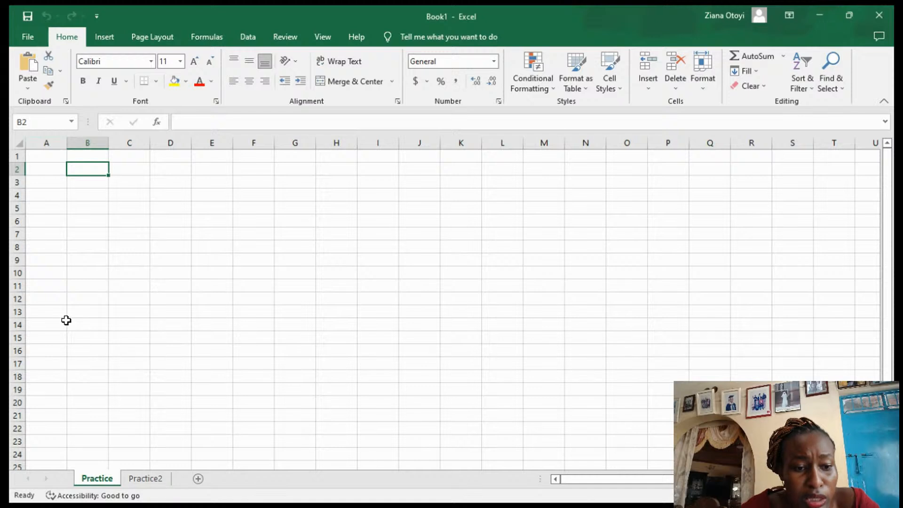
{"action": "left_click", "coordinate": [43, 159]}
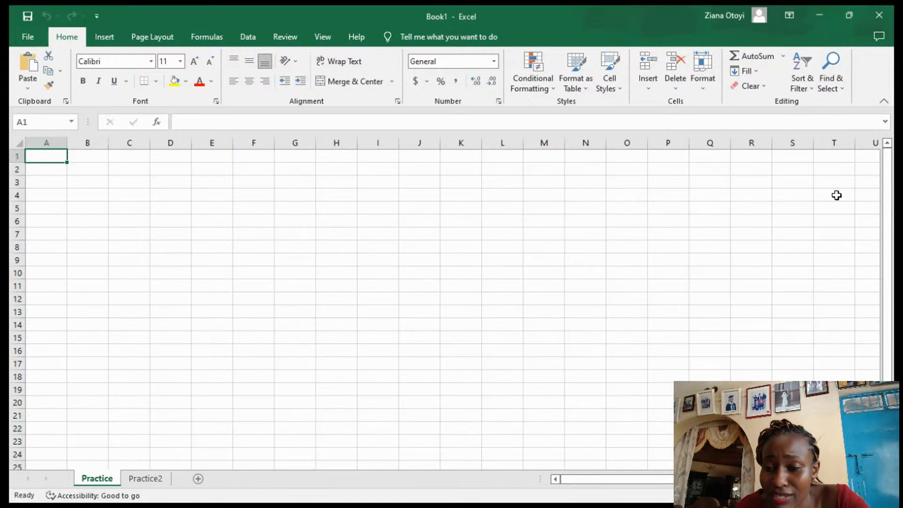
{"action": "left_click_drag", "start_coordinate": [888, 200], "coordinate": [882, 161]}
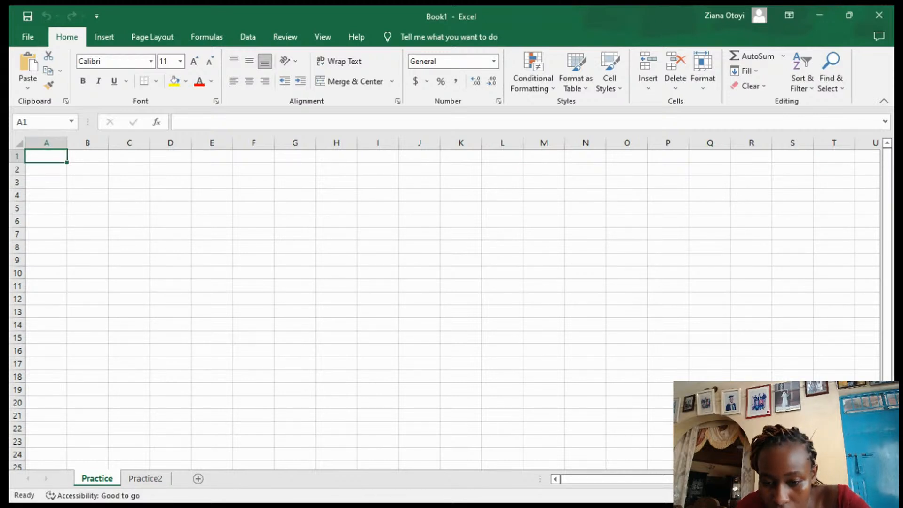
{"action": "left_click_drag", "start_coordinate": [569, 478], "coordinate": [655, 488]}
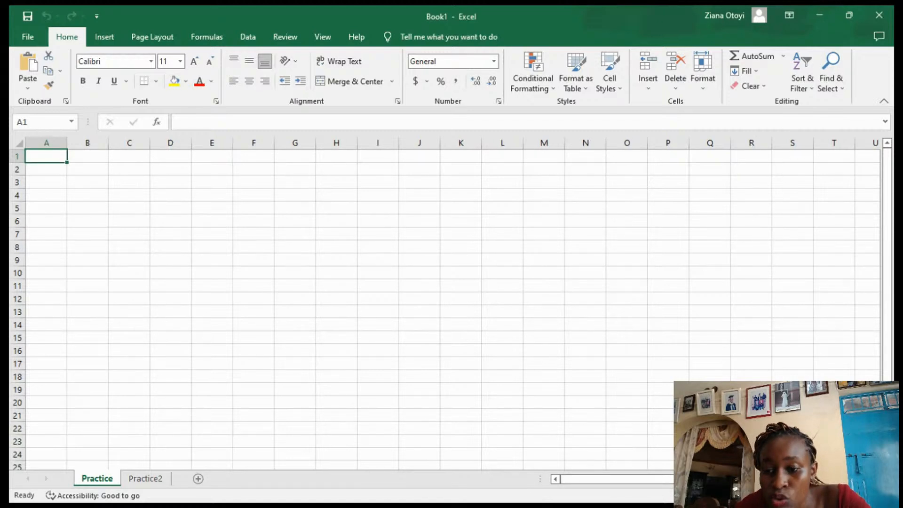
{"action": "scroll", "coordinate": [447, 306], "scroll_direction": "down", "scroll_amount": 3}
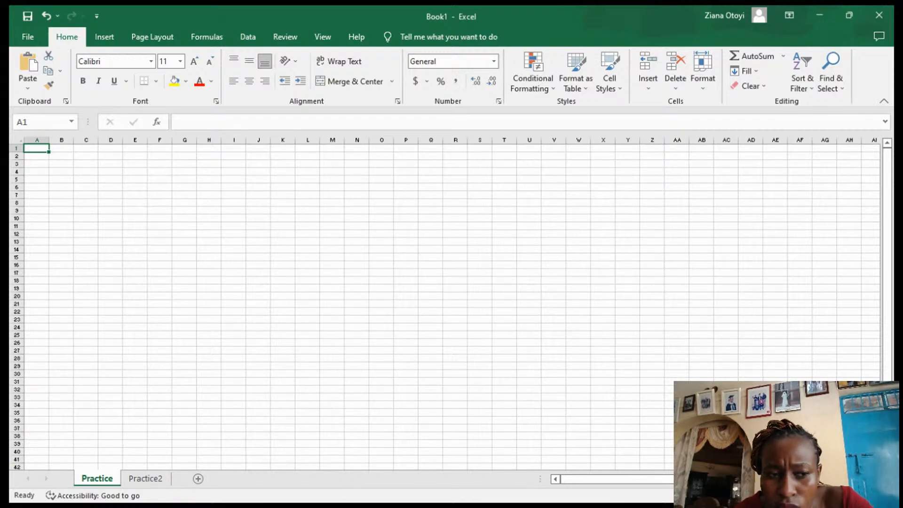
{"action": "scroll", "coordinate": [447, 306], "scroll_direction": "up", "scroll_amount": 3}
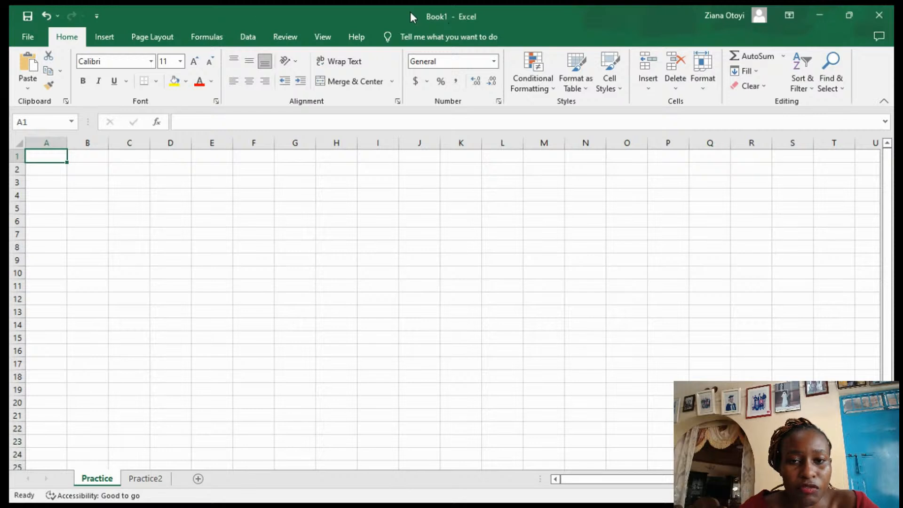
{"action": "left_click", "coordinate": [19, 37]}
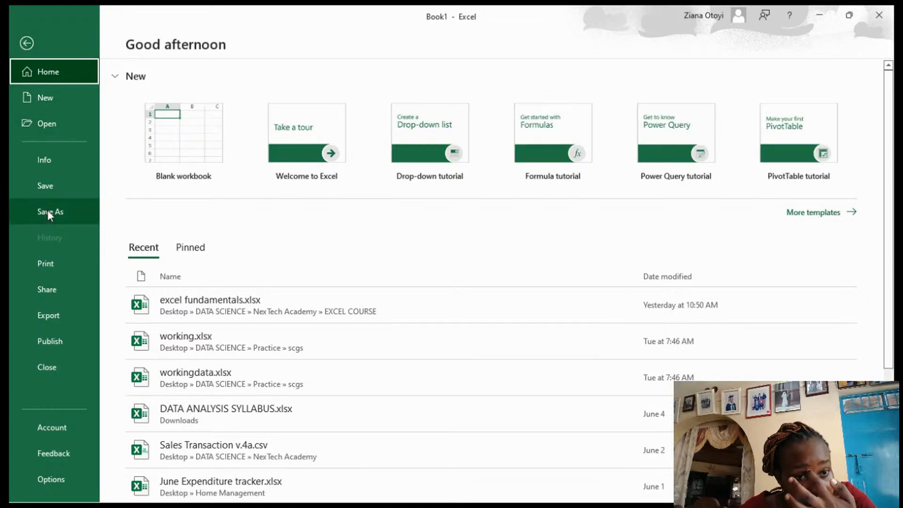
{"action": "left_click", "coordinate": [24, 42]}
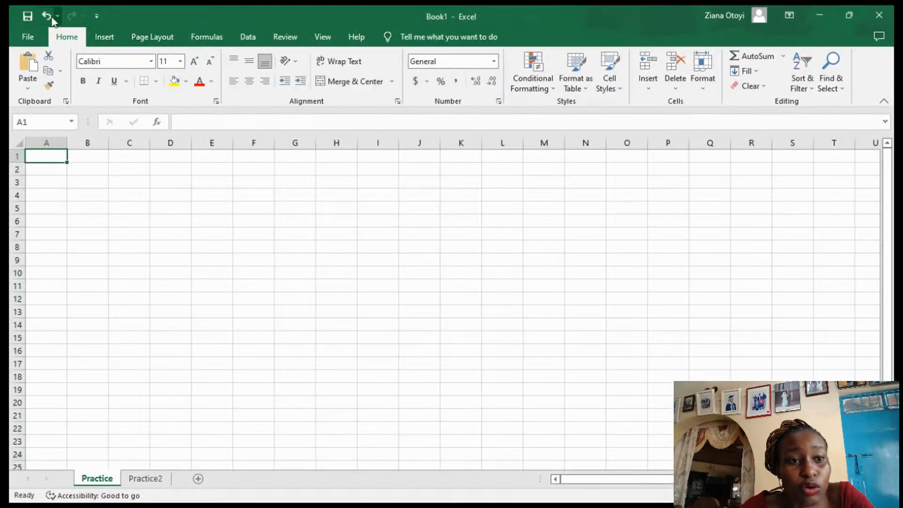
Save the workbook as basics.xlsx in the EXCEL COURSE folder
{"action": "left_click", "coordinate": [96, 17]}
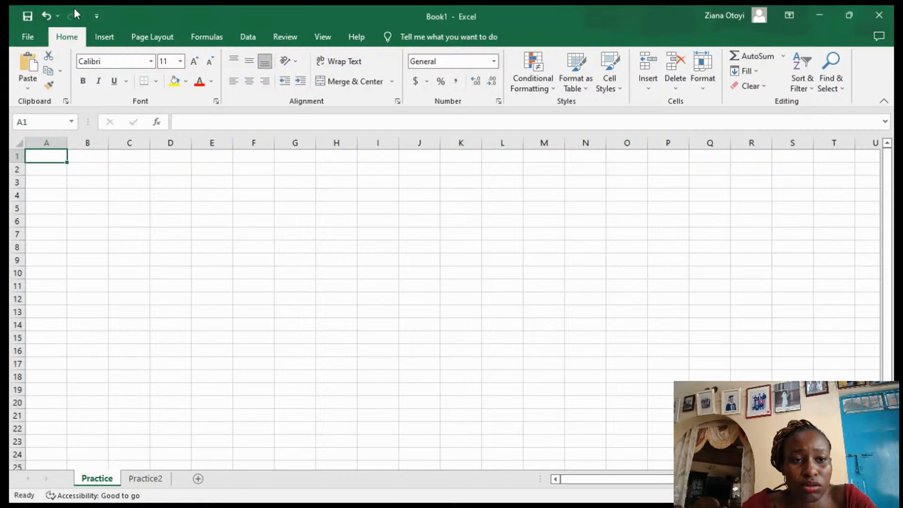
{"action": "left_click", "coordinate": [31, 11]}
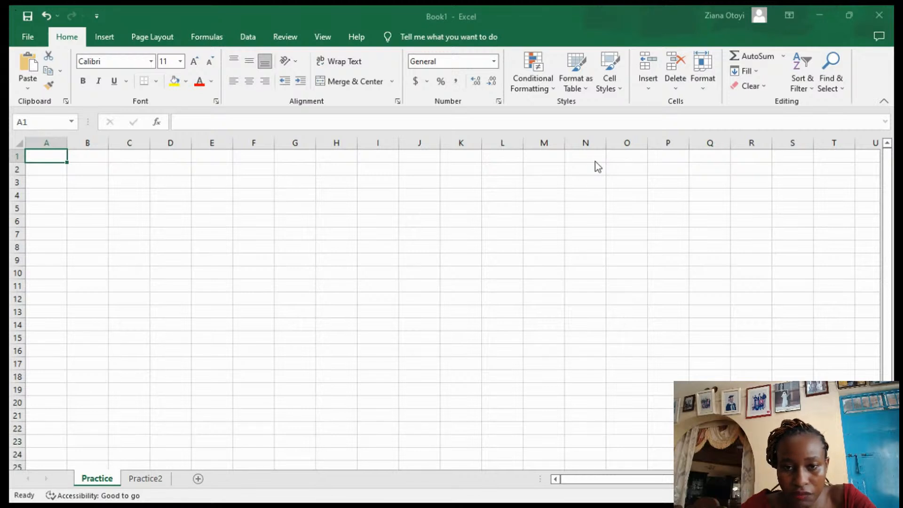
{"action": "left_click", "coordinate": [22, 31]}
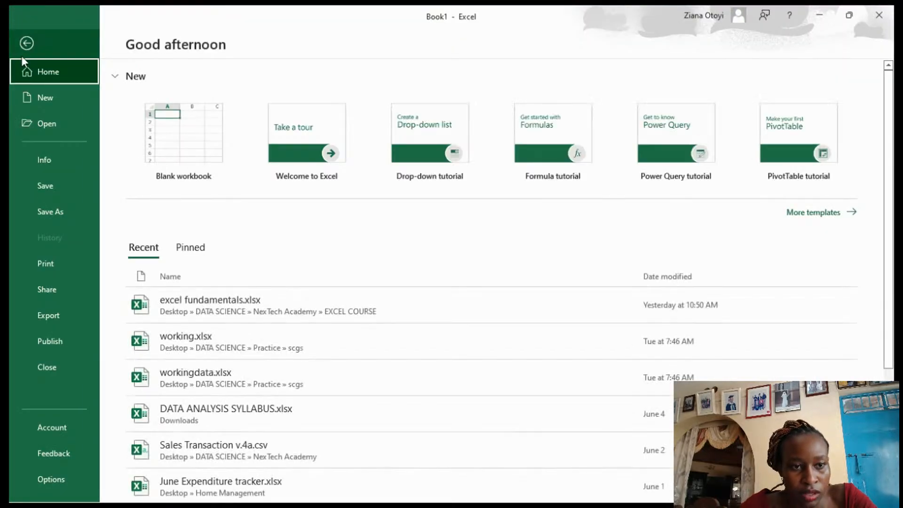
{"action": "left_click", "coordinate": [55, 207]}
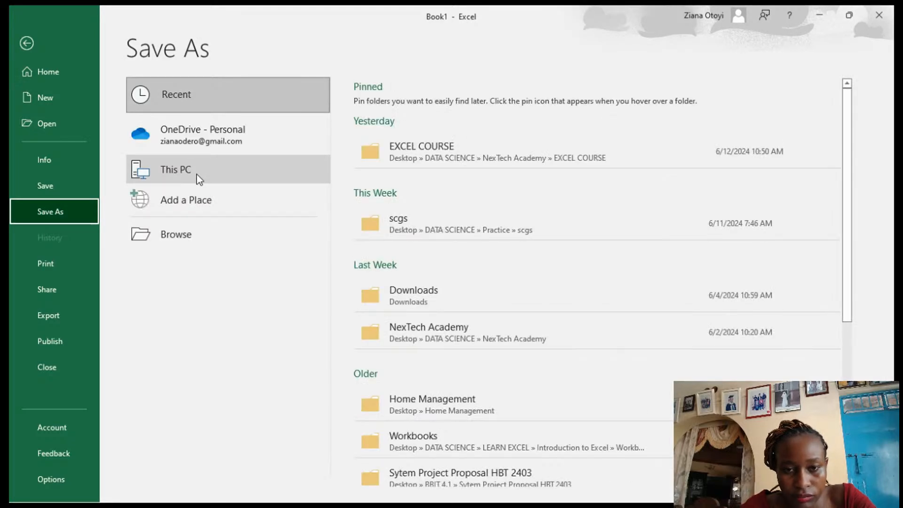
{"action": "left_click", "coordinate": [394, 160]}
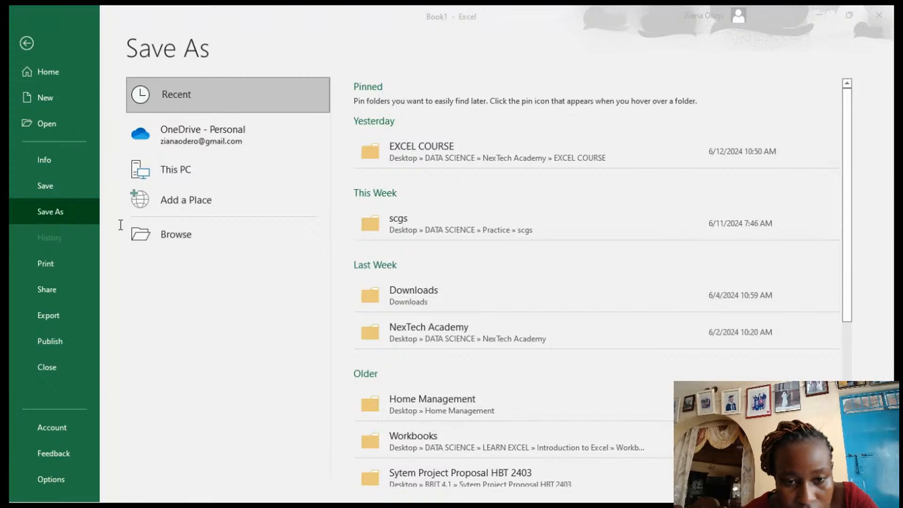
{"action": "key", "text": "alt+Tab"}
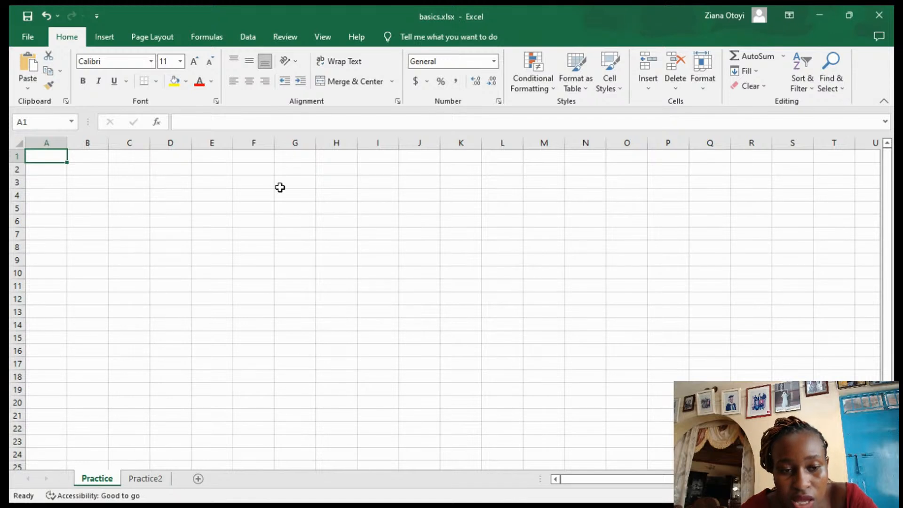
{"action": "left_click", "coordinate": [262, 295]}
{"action": "left_click", "coordinate": [288, 273]}
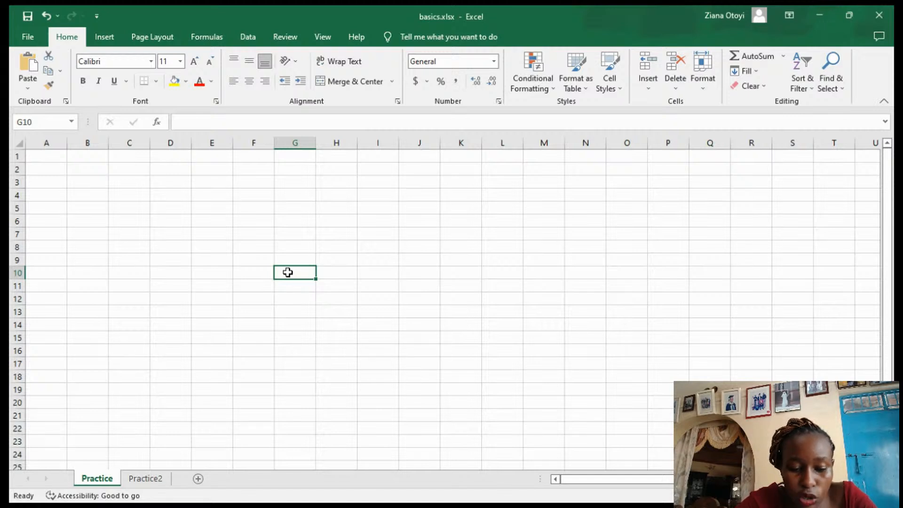
{"action": "left_click", "coordinate": [288, 272]}
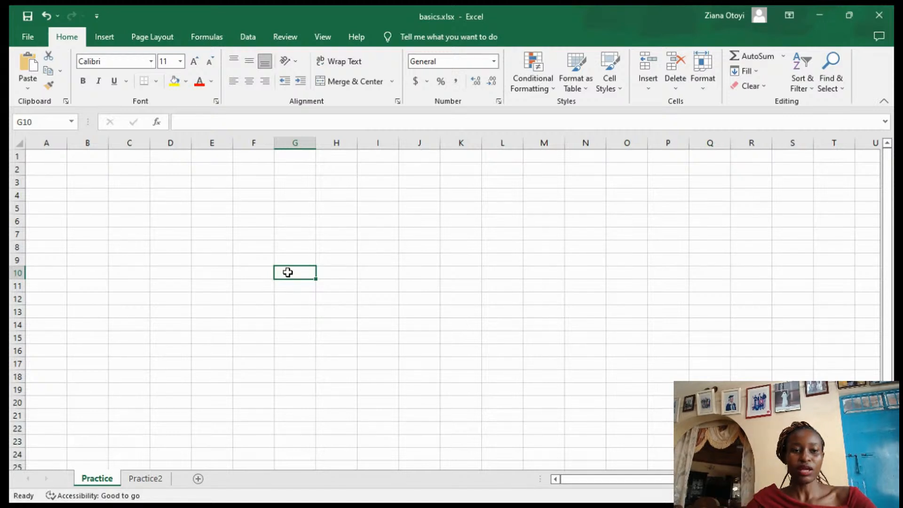
{"action": "left_click", "coordinate": [50, 155]}
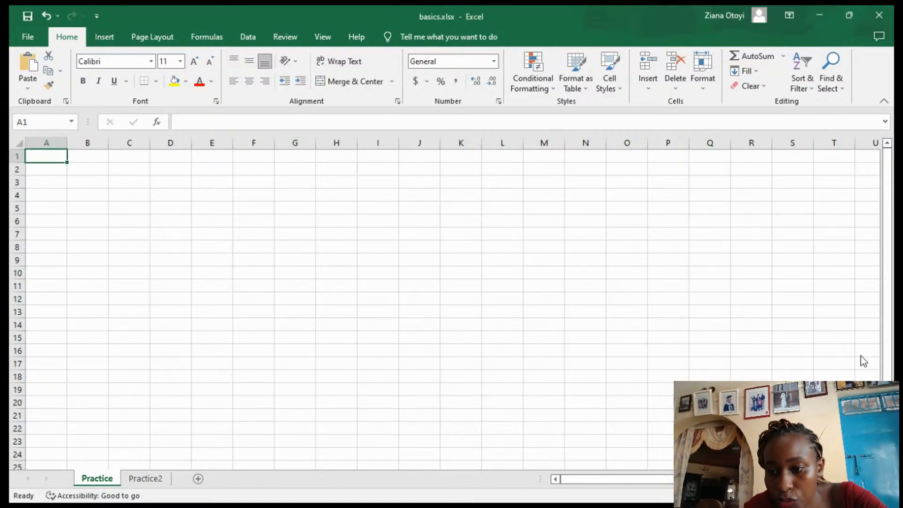
{"action": "left_click", "coordinate": [855, 334]}
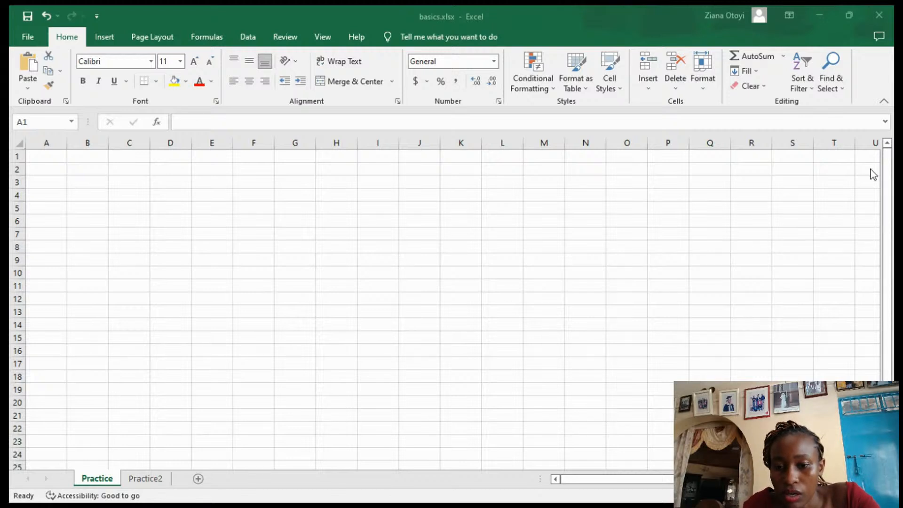
Enter the column headers REGNO, FNAME and LNAME in cells A1 to C1 of the Practice sheet
{"action": "left_click", "coordinate": [37, 157]}
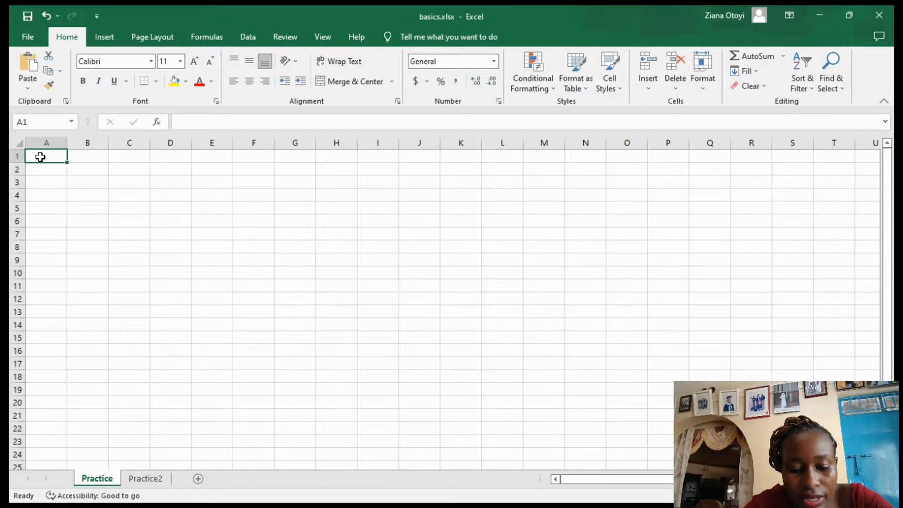
{"action": "type", "text": "Ro"}
{"action": "key", "text": "BackSpace"}
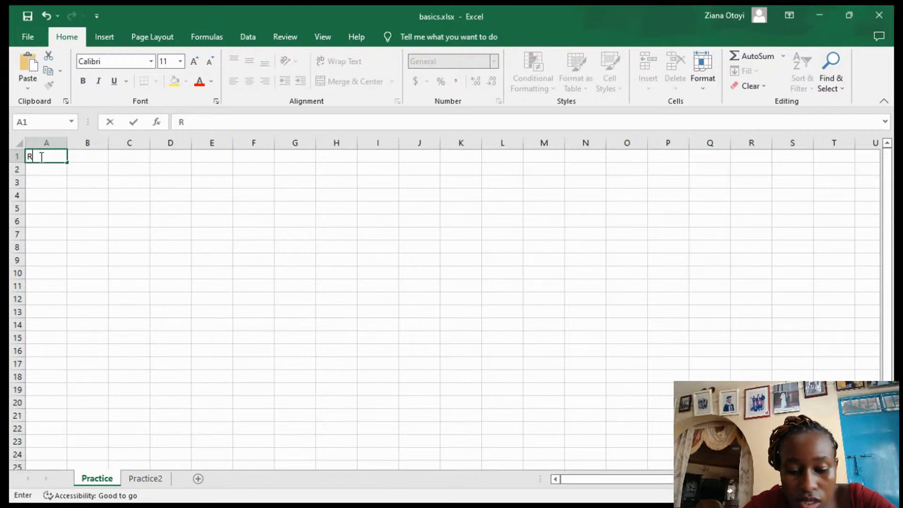
{"action": "type", "text": "EGNO"}
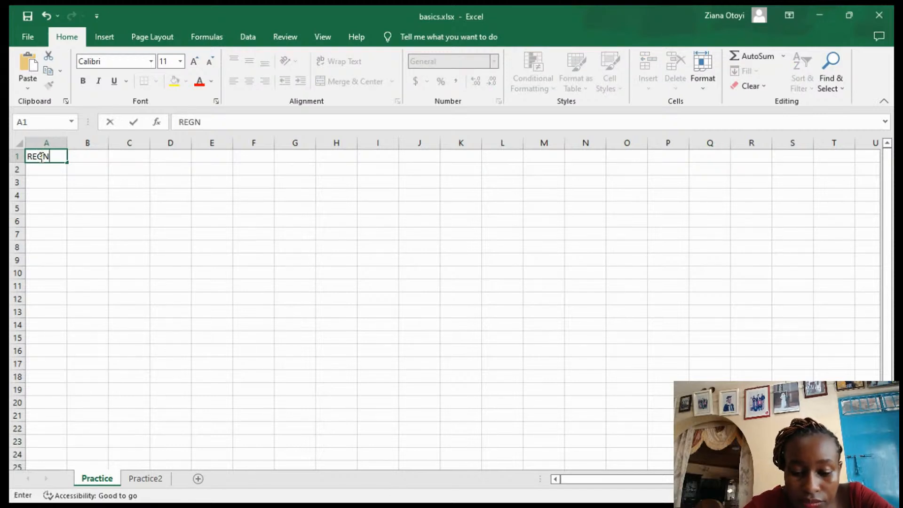
{"action": "left_click", "coordinate": [85, 156]}
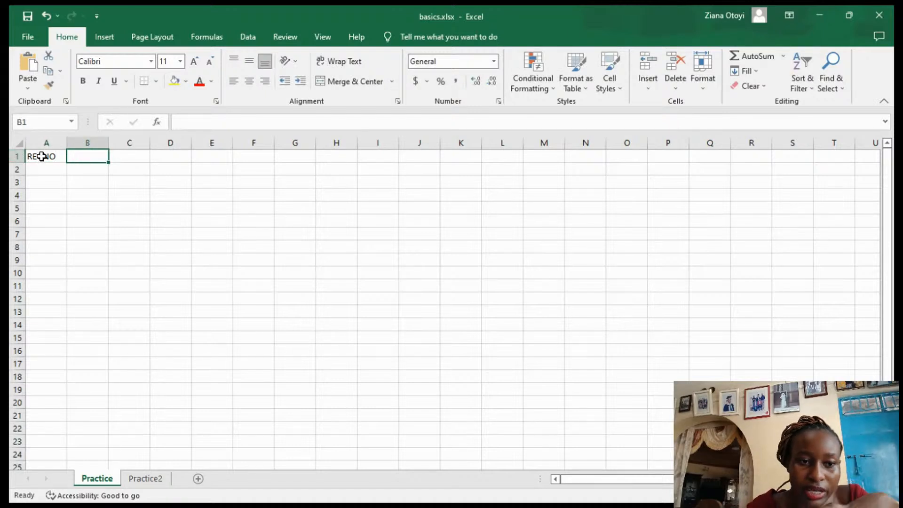
{"action": "left_click", "coordinate": [42, 156]}
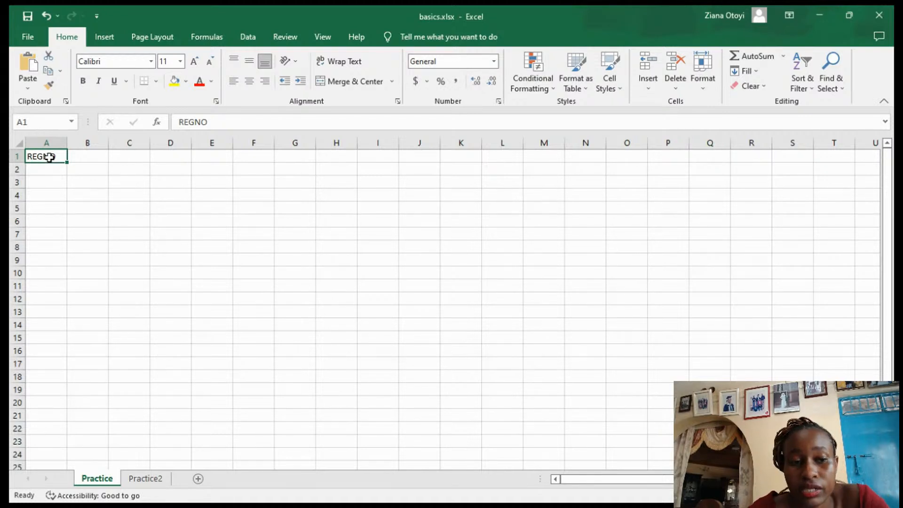
{"action": "double_click", "coordinate": [50, 157]}
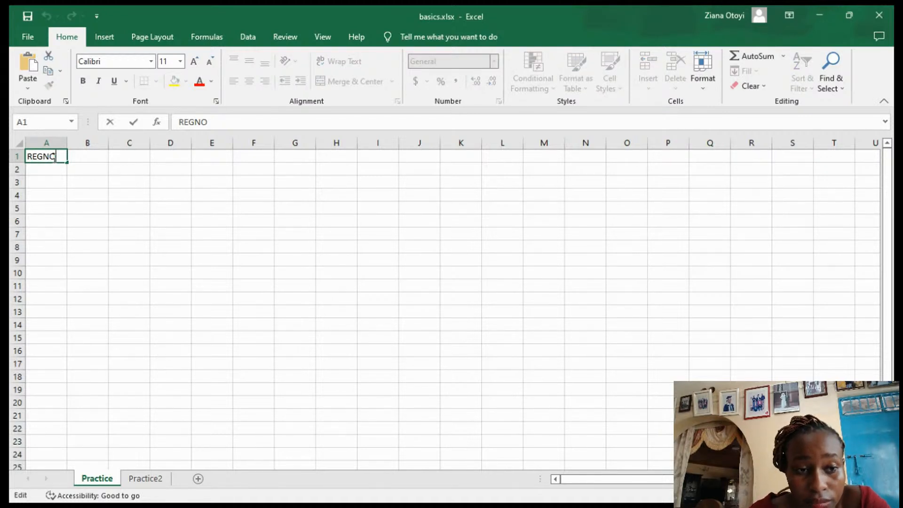
{"action": "left_click", "coordinate": [76, 157]}
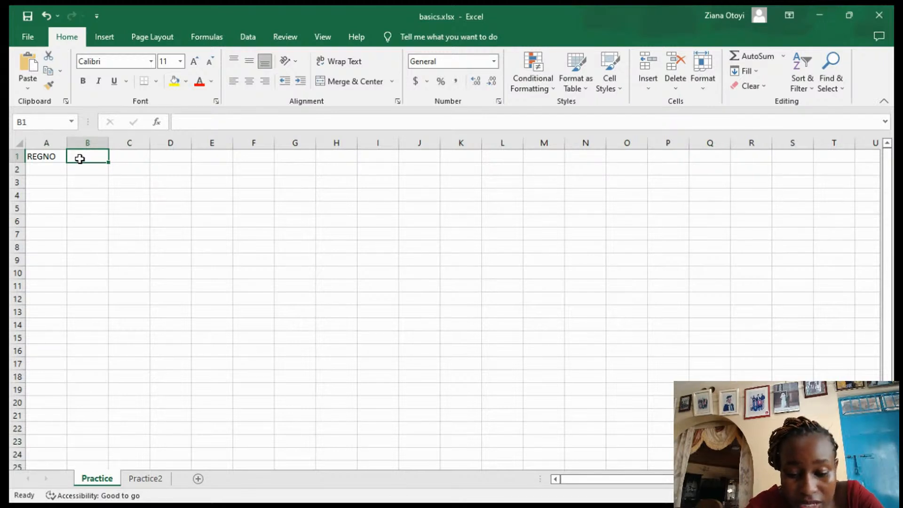
{"action": "type", "text": "FNAME"}
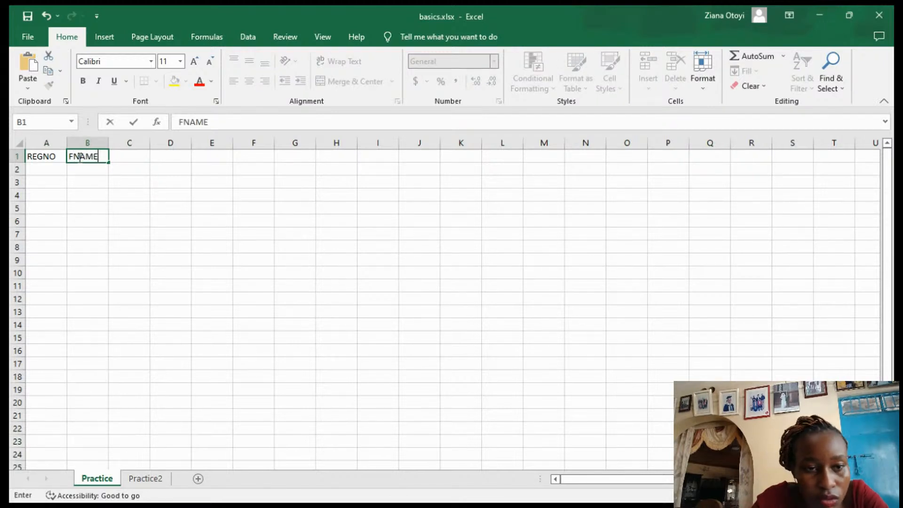
{"action": "left_click", "coordinate": [132, 157]}
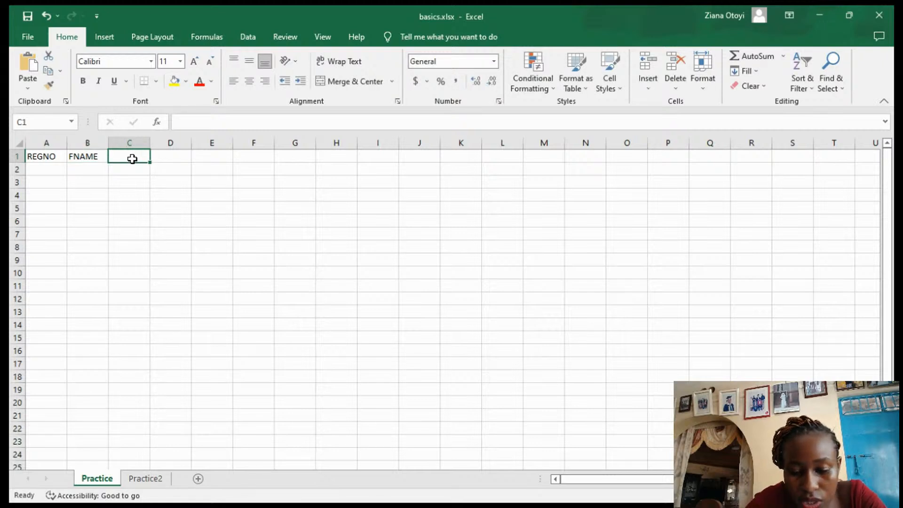
{"action": "type", "text": "LNAME"}
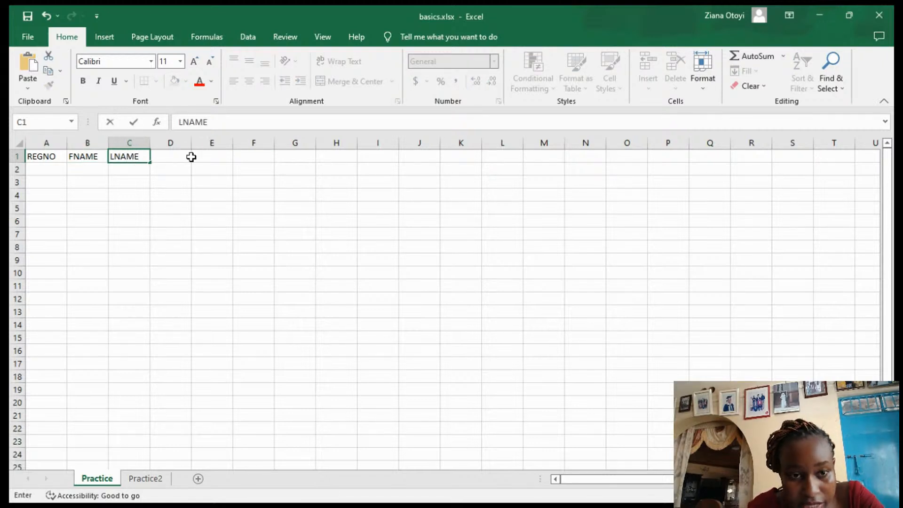
Enter the column header FEEP PAYMENT in cell D1
{"action": "left_click", "coordinate": [170, 158]}
{"action": "type", "text": "F"}
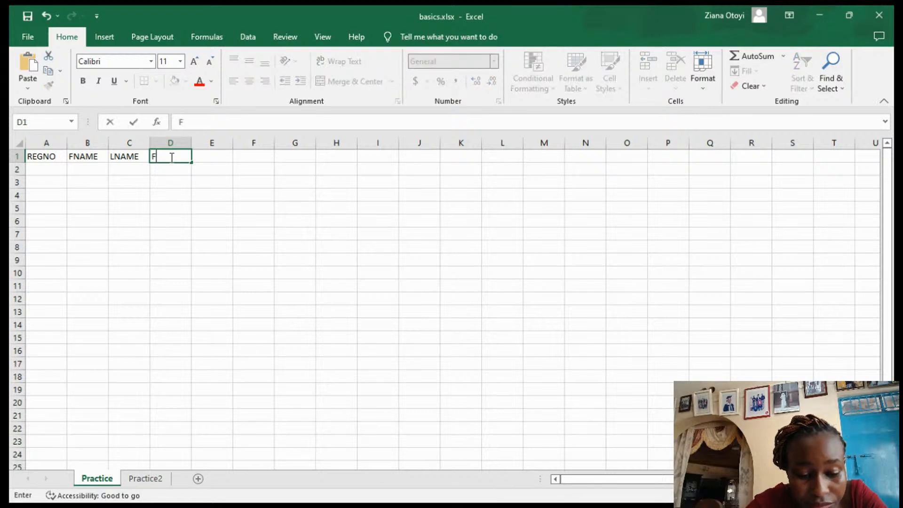
{"action": "type", "text": "ee"}
{"action": "key", "text": "BackSpace"}
{"action": "key", "text": "BackSpace"}
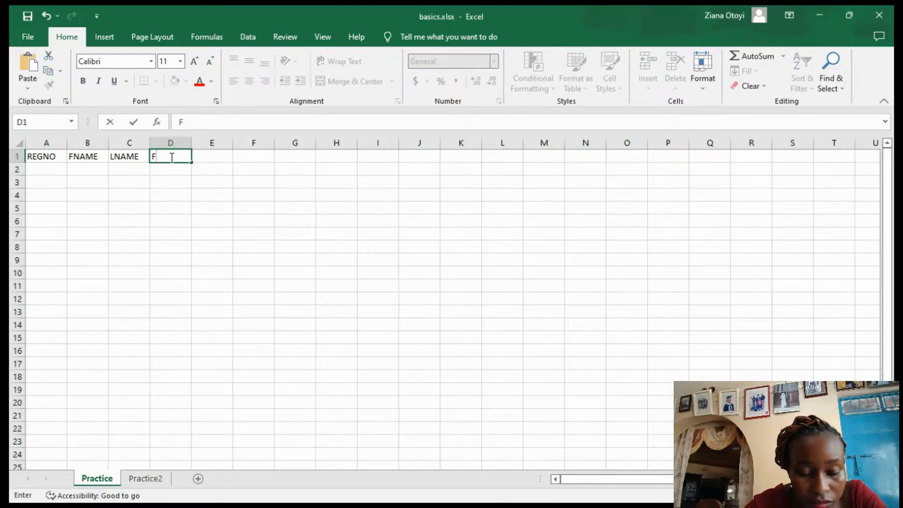
{"action": "type", "text": "EE"}
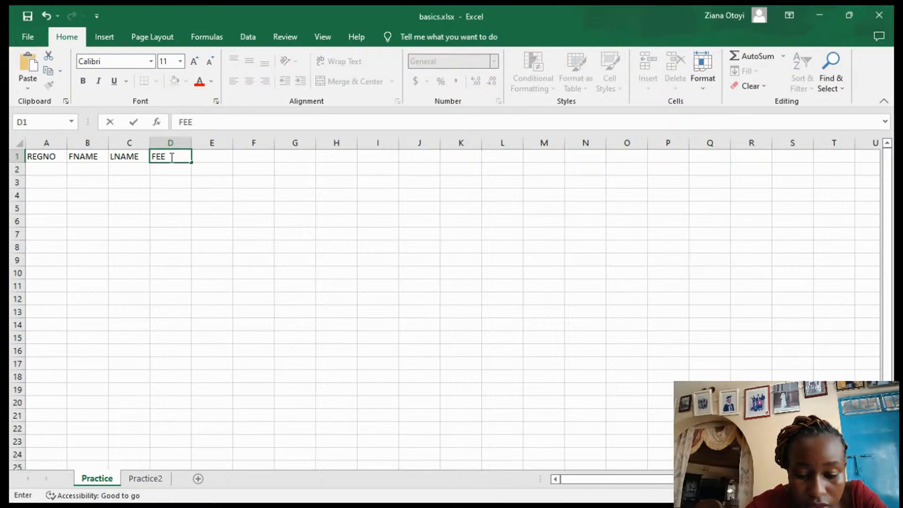
{"action": "type", "text": "PA"}
{"action": "key", "text": "BackSpace"}
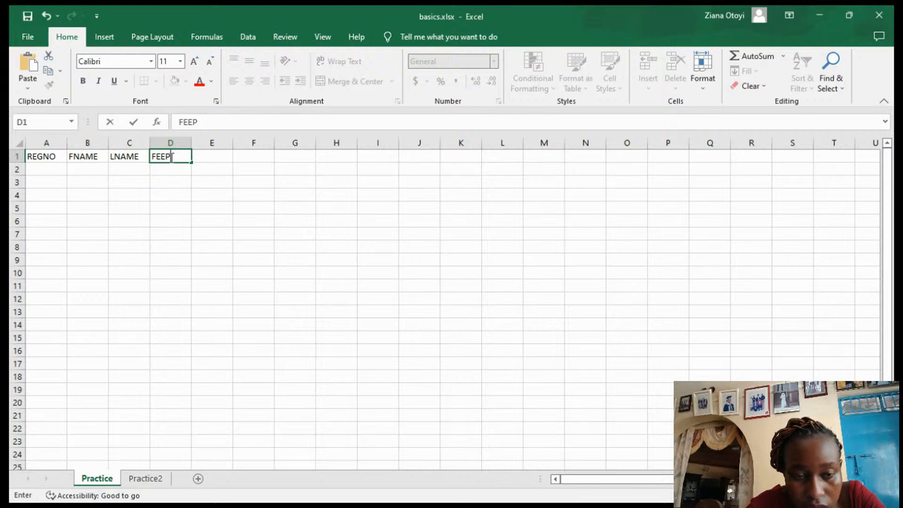
{"action": "type", "text": "PAYMENT"}
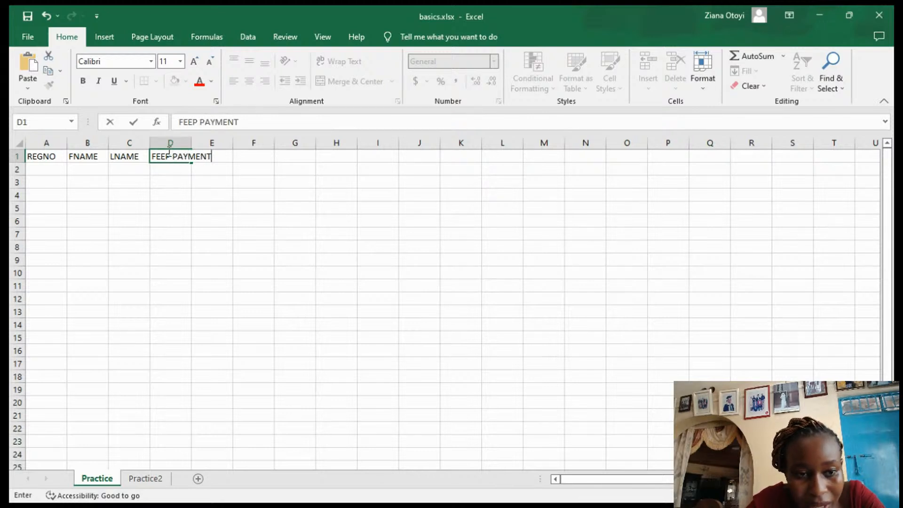
{"action": "left_click", "coordinate": [216, 156]}
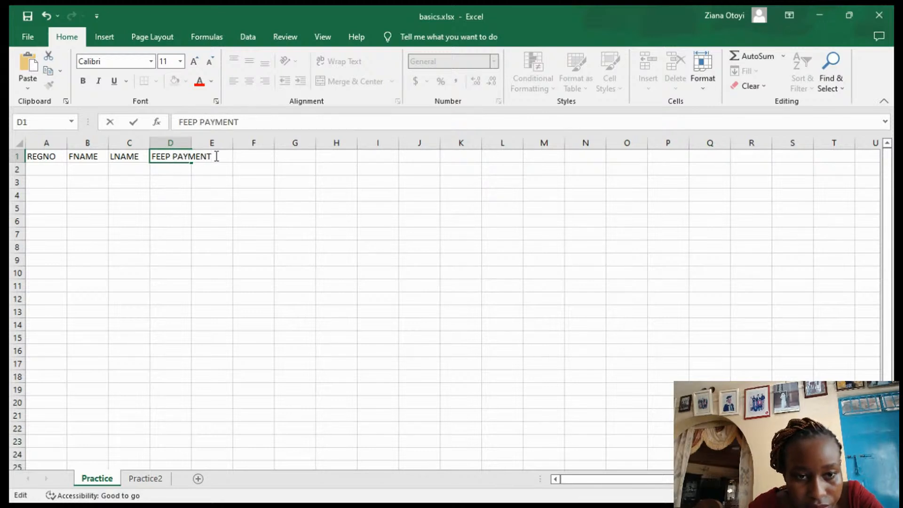
{"action": "left_click", "coordinate": [213, 159]}
Enter the column headers COURSES in cell E1 and TOTAL FEE in cell F1
{"action": "double_click", "coordinate": [209, 156]}
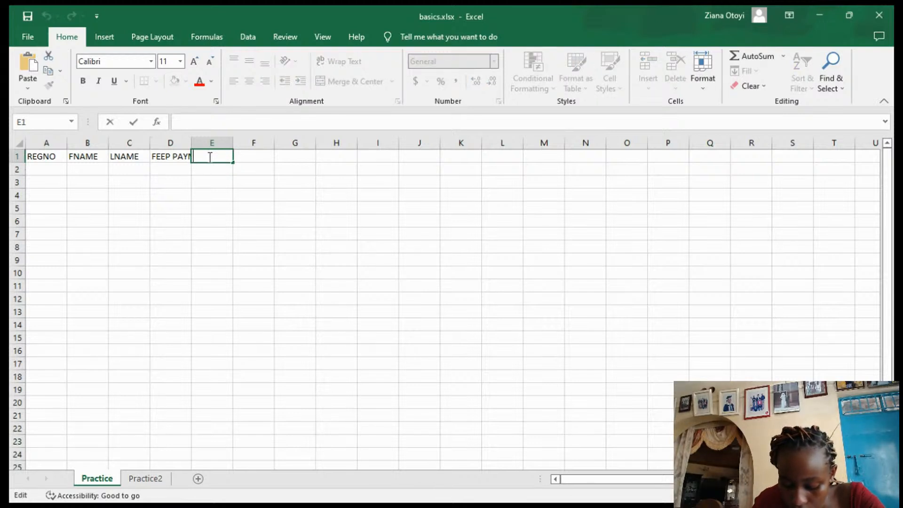
{"action": "type", "text": "N"}
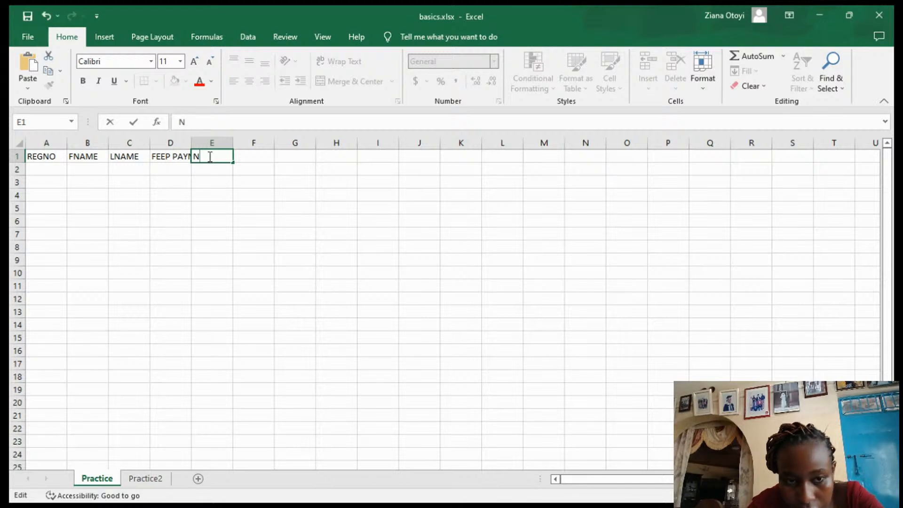
{"action": "key", "text": "BackSpace"}
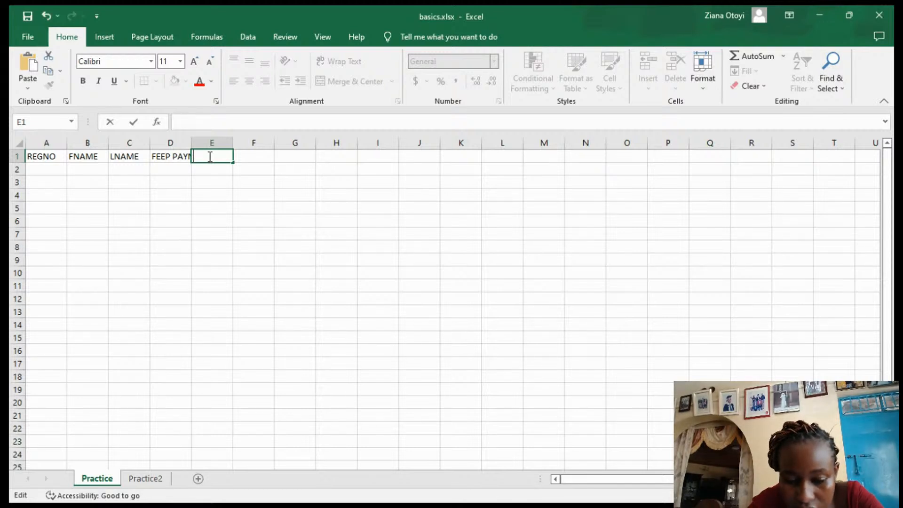
{"action": "type", "text": "COUR"}
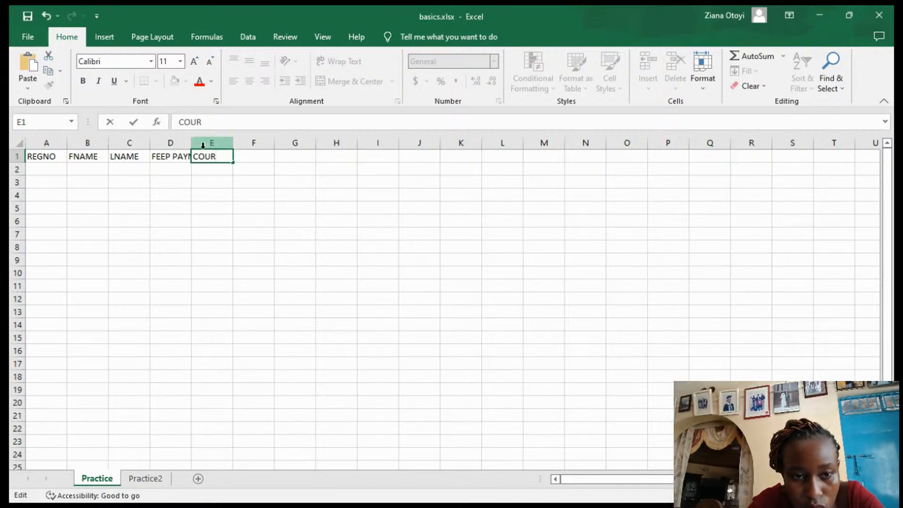
{"action": "type", "text": "SES"}
{"action": "left_click", "coordinate": [249, 154]}
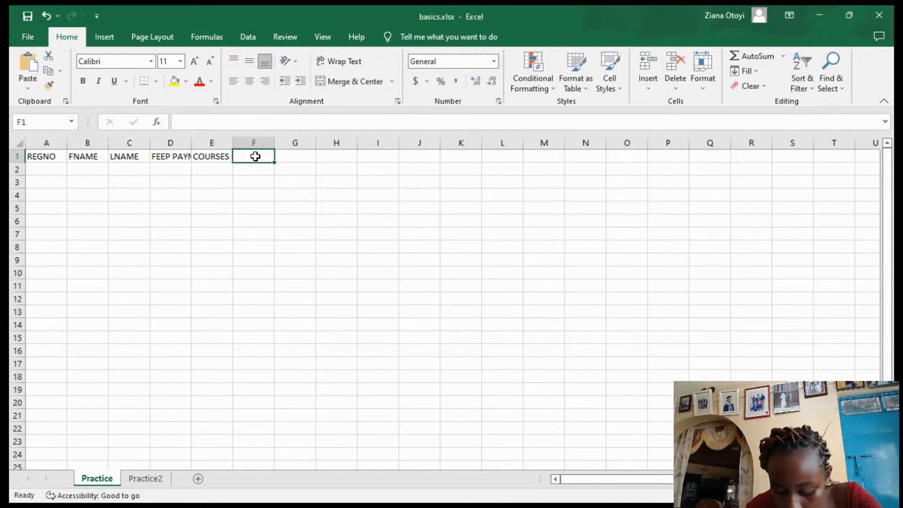
{"action": "type", "text": "T"}
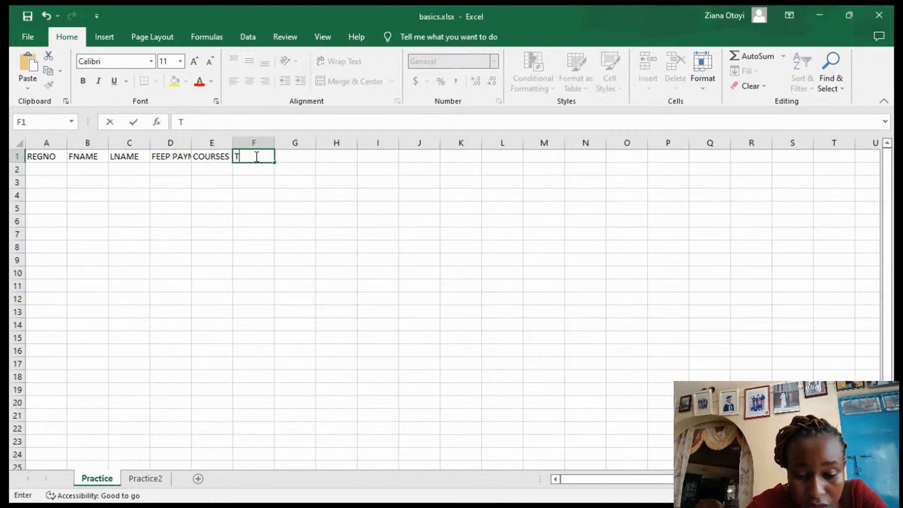
{"action": "type", "text": "OTAL FEE"}
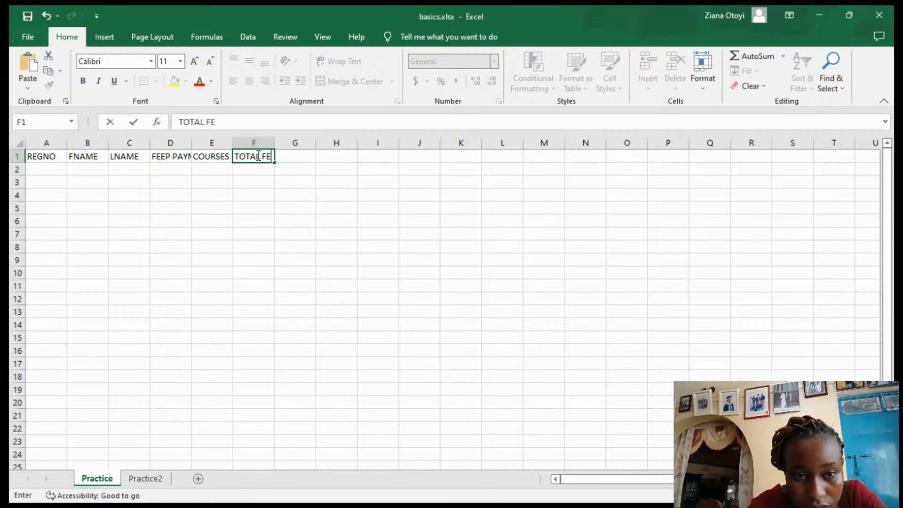
Enter 1 as the first REGNO value in cell A2 and move to cell A3
{"action": "left_click", "coordinate": [47, 171]}
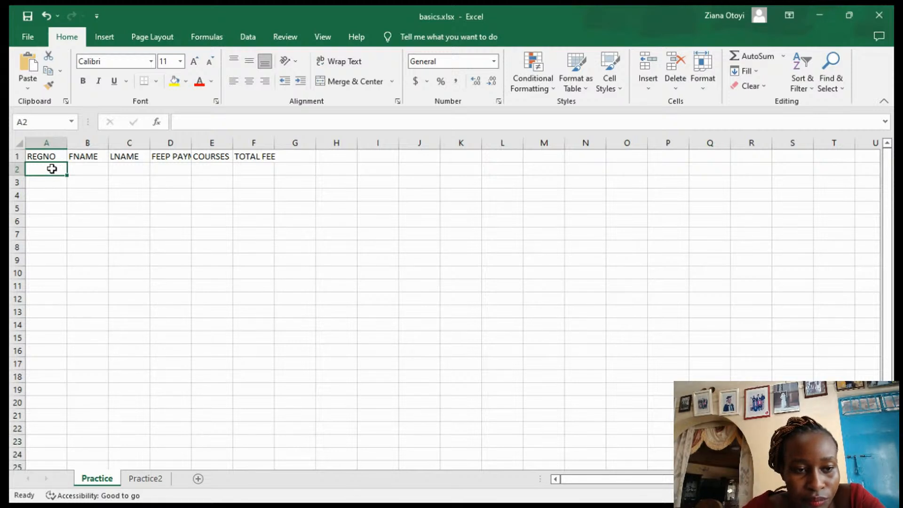
{"action": "type", "text": "1"}
{"action": "left_click", "coordinate": [46, 185]}
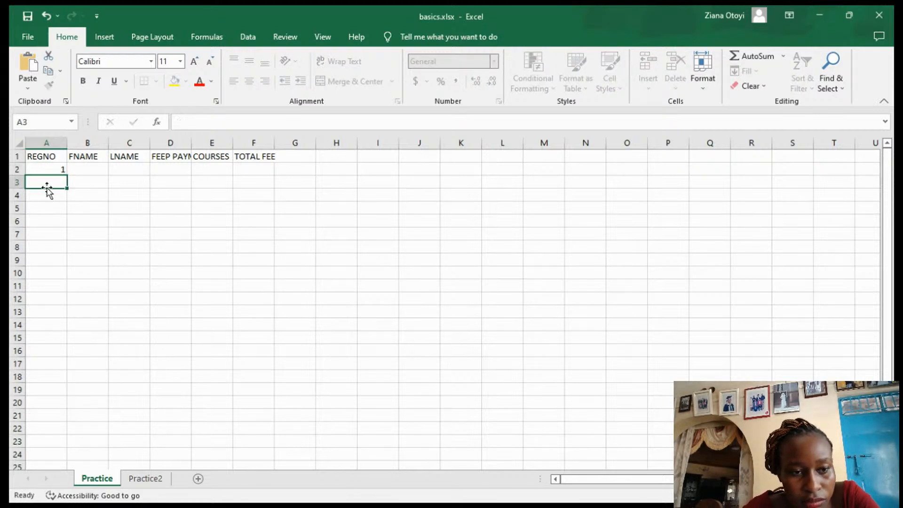
Enter the REGNO values 2, 3, 4, 5 and 6 in cells A3 to A7
{"action": "type", "text": "2"}
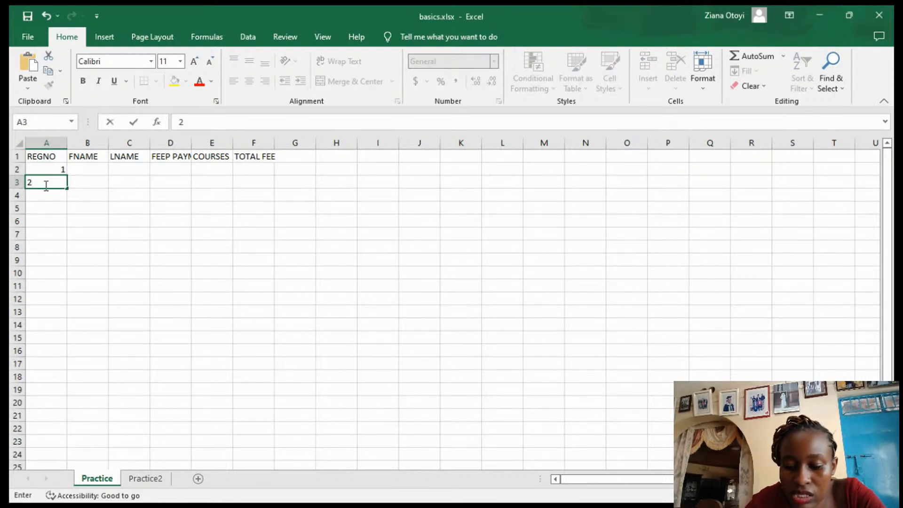
{"action": "key", "text": "Return"}
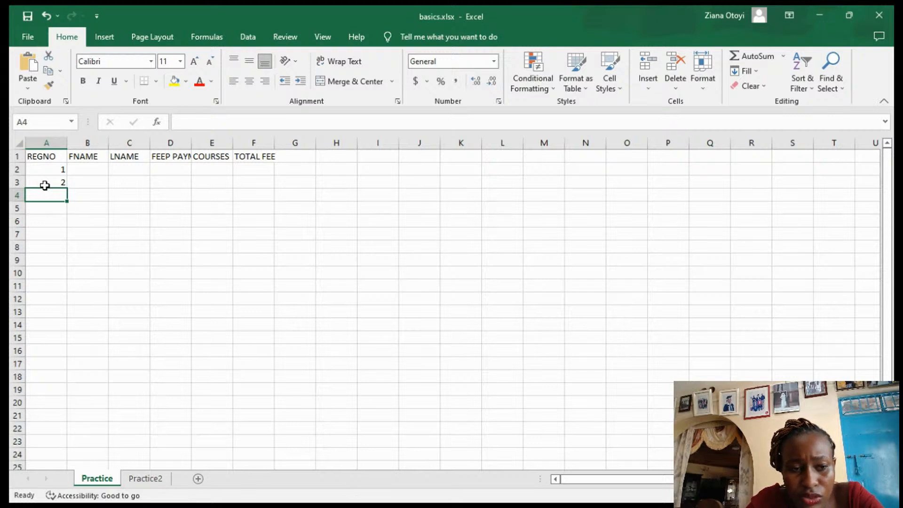
{"action": "type", "text": "3"}
{"action": "key", "text": "Return"}
{"action": "type", "text": "4"}
{"action": "key", "text": "Return"}
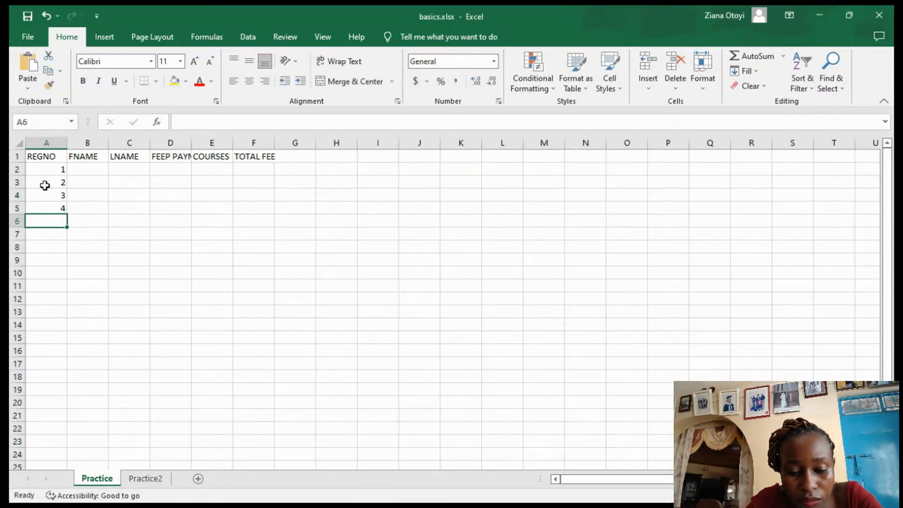
{"action": "type", "text": "5"}
{"action": "key", "text": "Return"}
{"action": "type", "text": "6"}
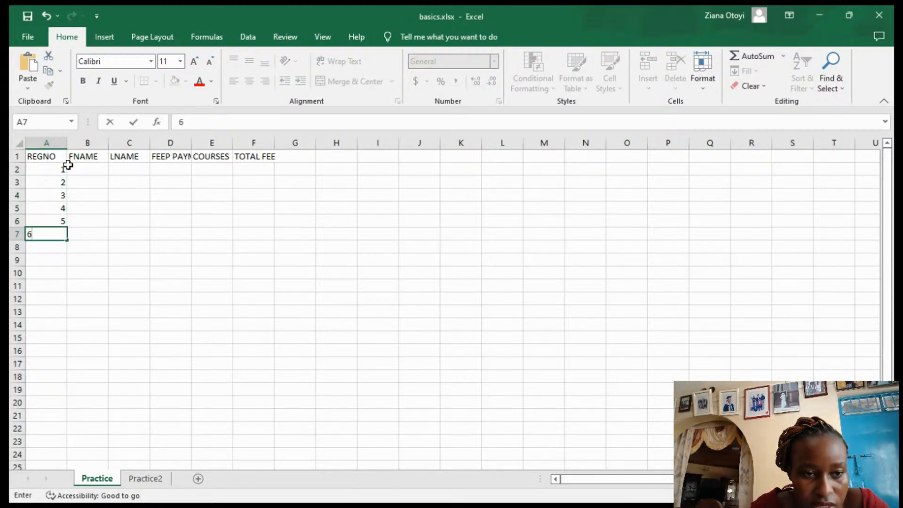
Enter the first student's first name in cell B2 and last name in cell C2
{"action": "left_click", "coordinate": [84, 168]}
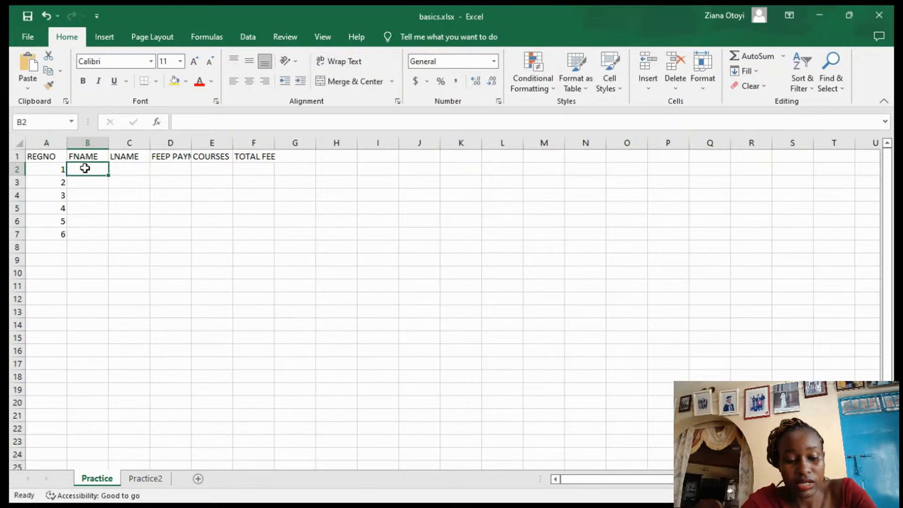
{"action": "type", "text": "Mar"}
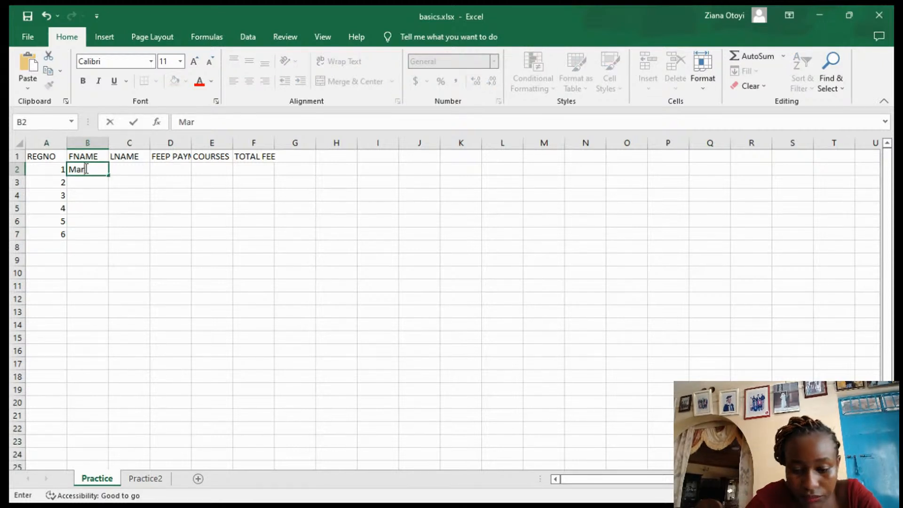
{"action": "type", "text": "k"}
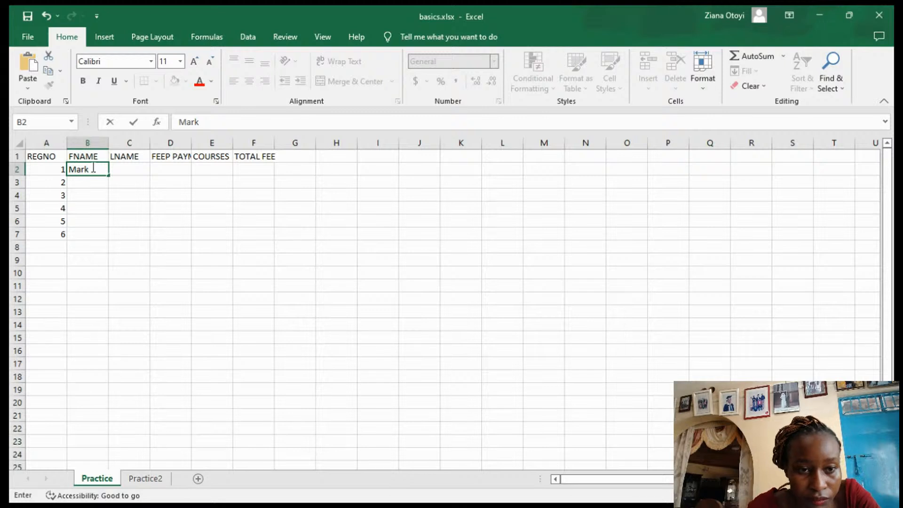
{"action": "left_click", "coordinate": [120, 167]}
{"action": "type", "text": "J"}
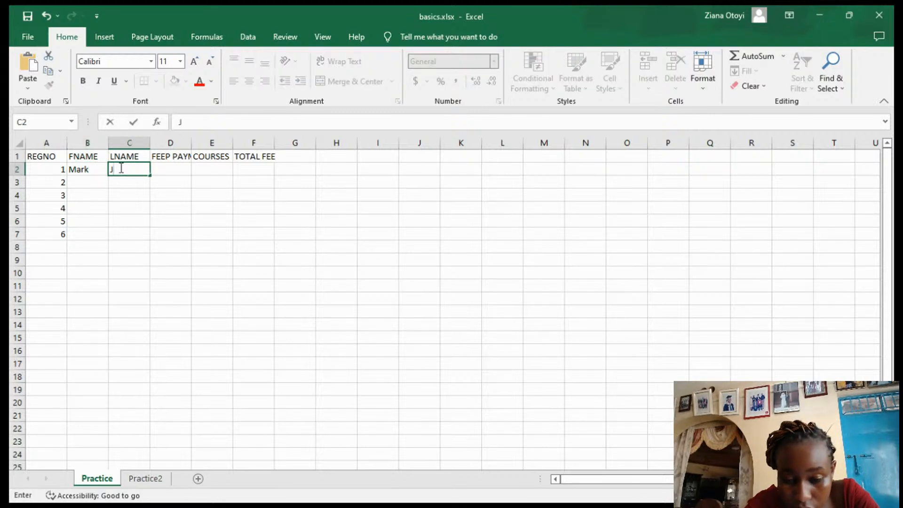
{"action": "type", "text": "udas"}
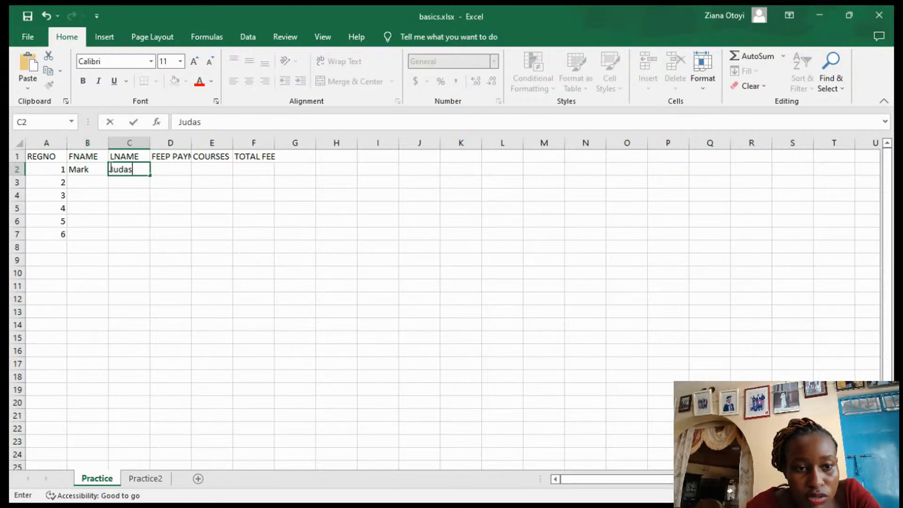
Enter the second student's first name in cell B3 and last name in cell C3
{"action": "left_click", "coordinate": [77, 182]}
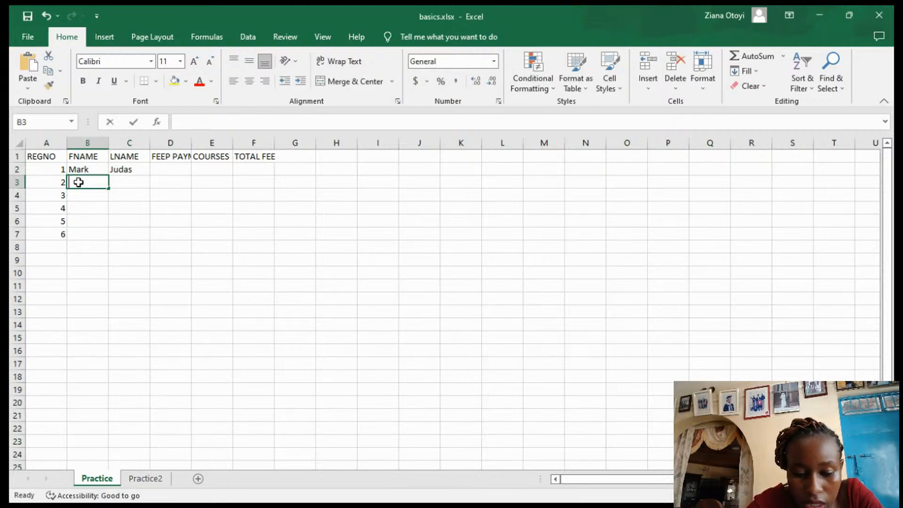
{"action": "type", "text": "Peter"}
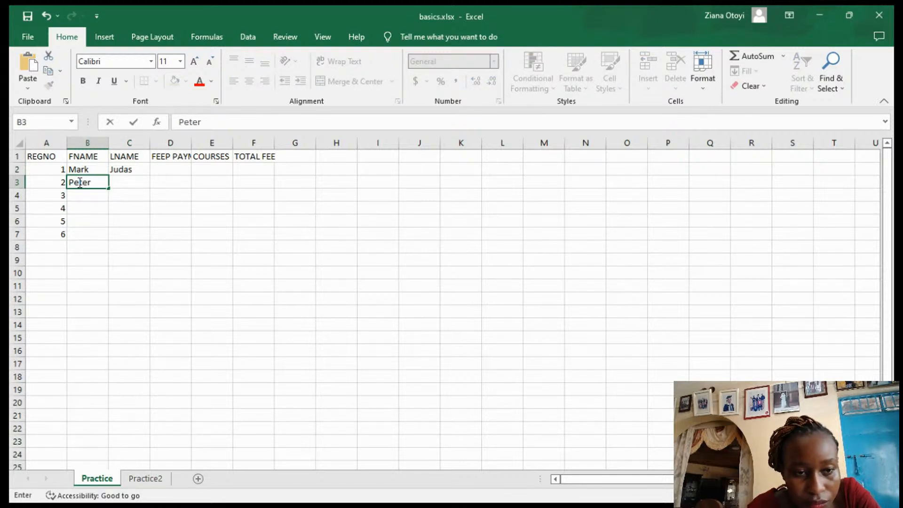
{"action": "left_click", "coordinate": [122, 182]}
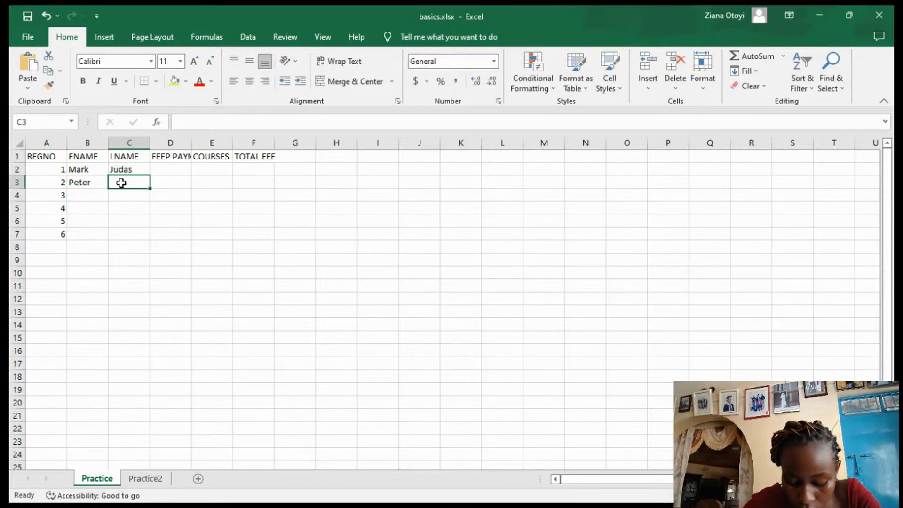
{"action": "type", "text": "Mike"}
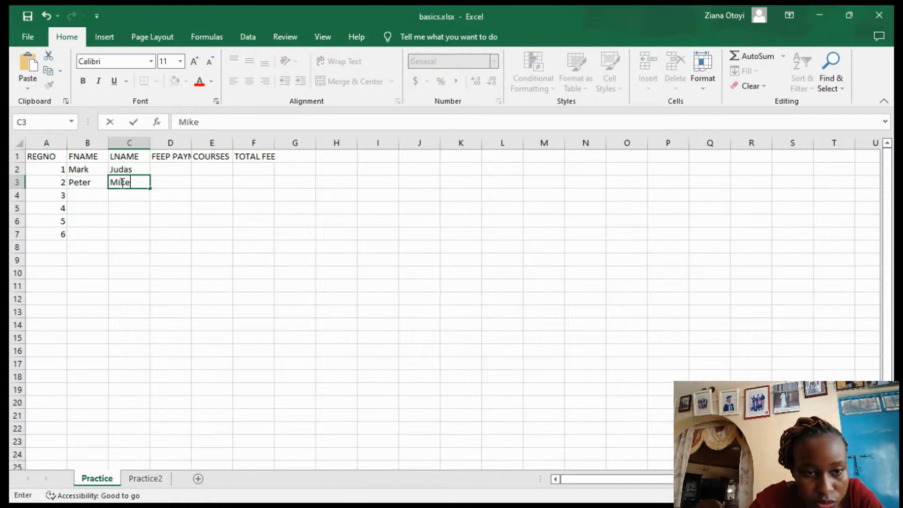
Enter the third student's first name in cell B4 and last name in cell C4
{"action": "left_click", "coordinate": [81, 194]}
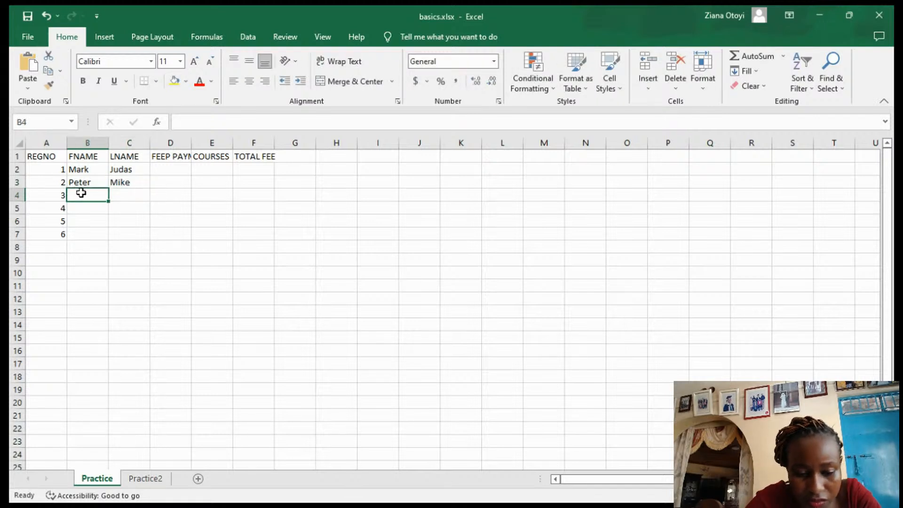
{"action": "type", "text": "Stacy"}
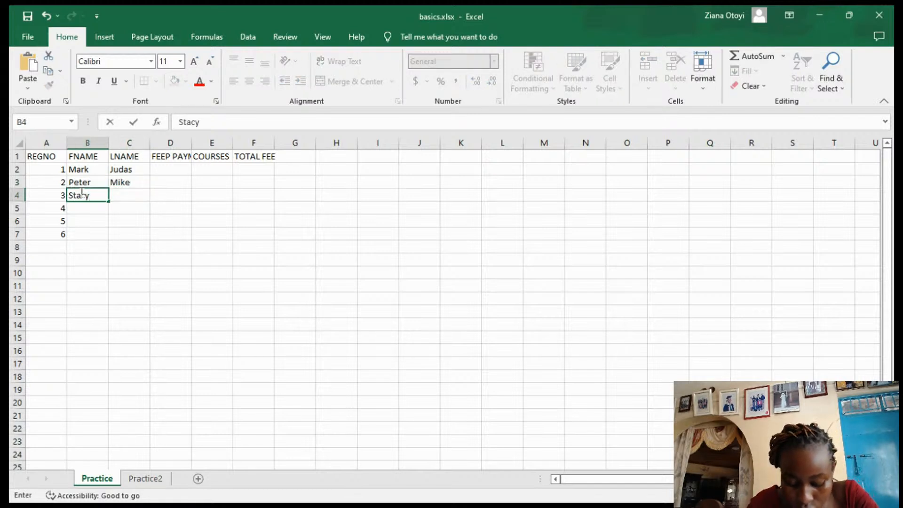
{"action": "left_click", "coordinate": [124, 196]}
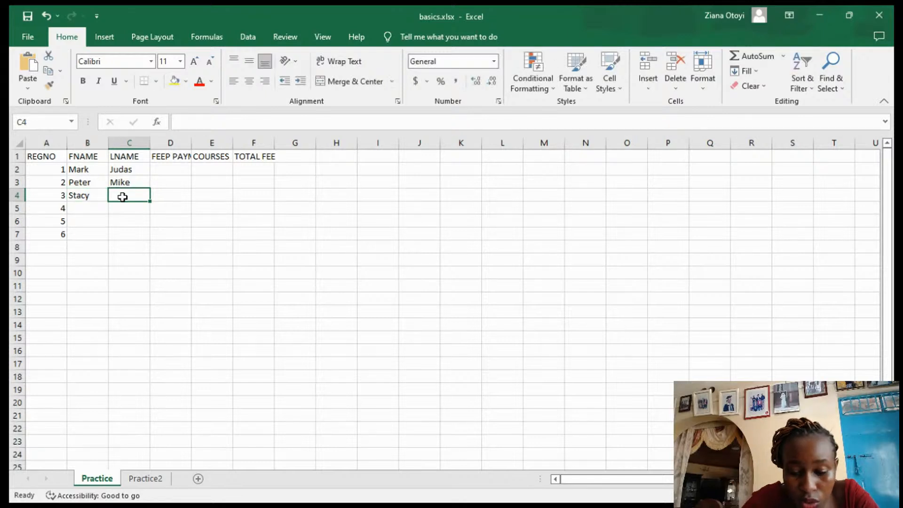
{"action": "type", "text": "Mercu"}
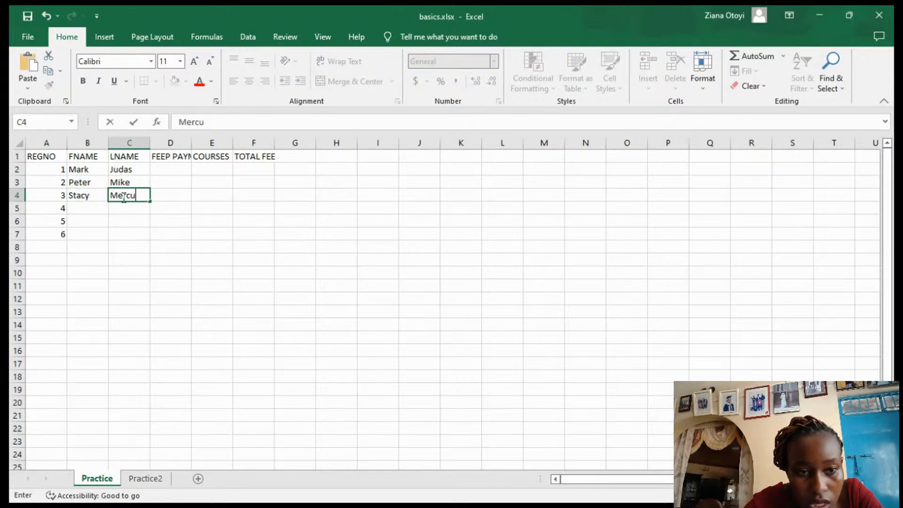
{"action": "key", "text": "BackSpace"}
{"action": "type", "text": "y"}
Enter the fourth student's first name in cell B5 and last name in cell C5
{"action": "left_click", "coordinate": [98, 207]}
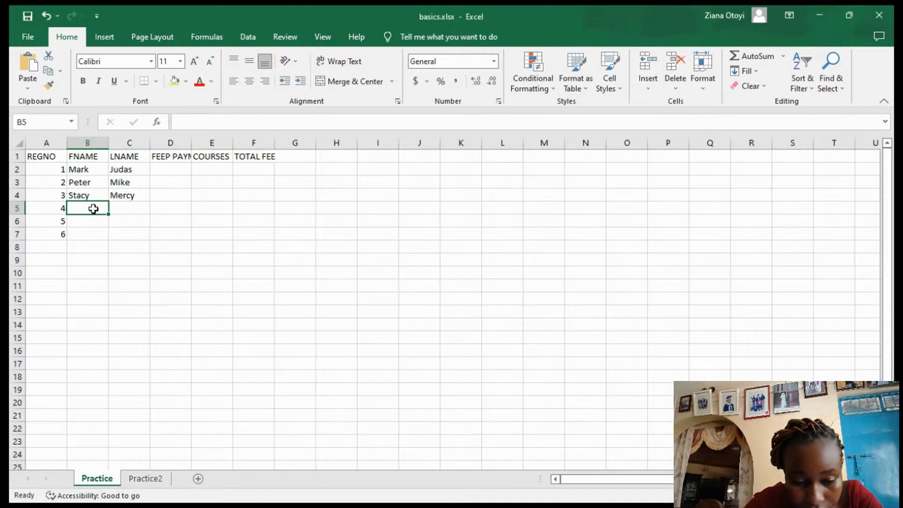
{"action": "type", "text": "Esther"}
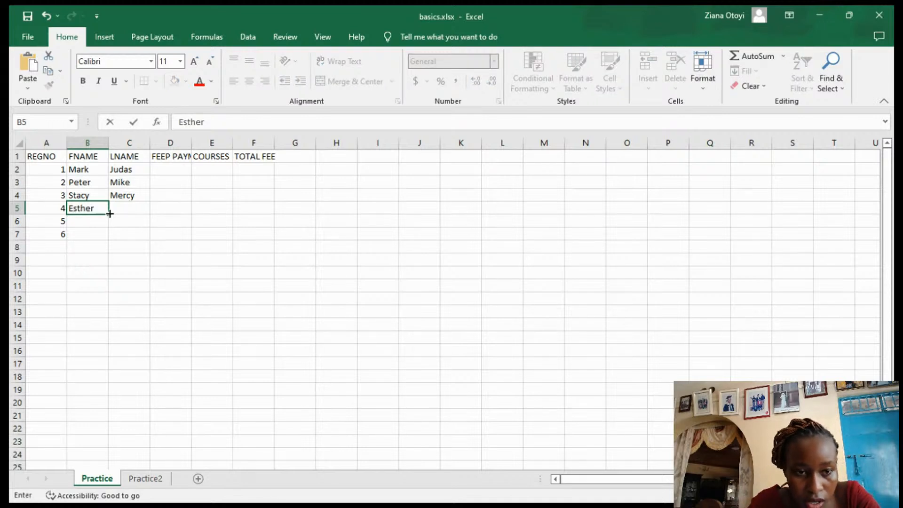
{"action": "left_click", "coordinate": [127, 205]}
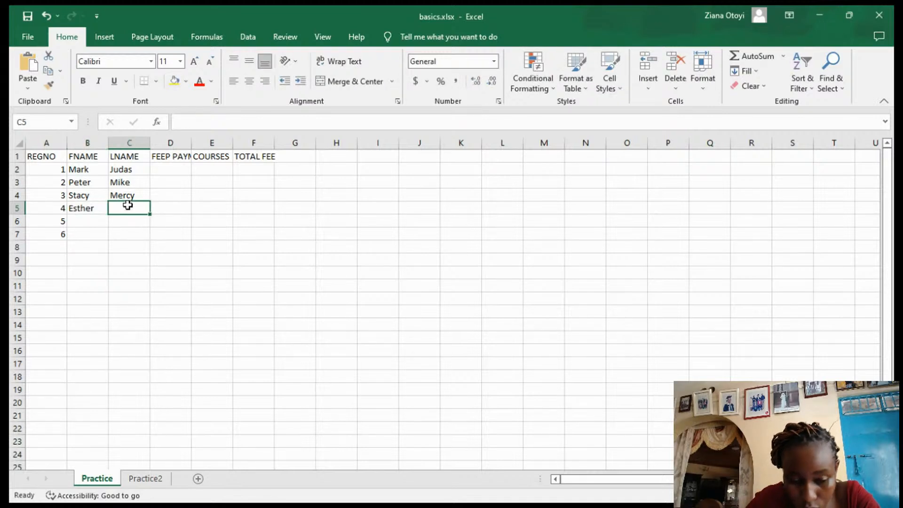
{"action": "type", "text": "White"}
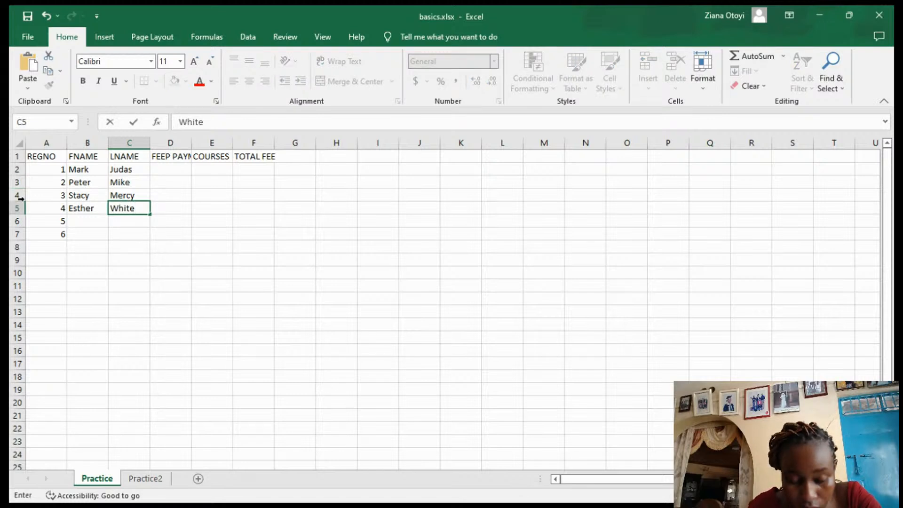
Enter the fifth student's first name in cell B6 and last name in cell C6
{"action": "left_click", "coordinate": [77, 222]}
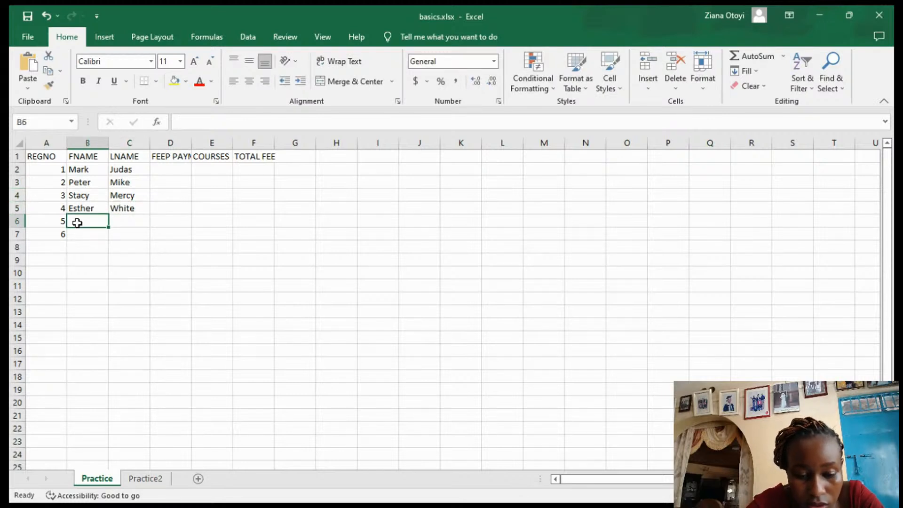
{"action": "type", "text": "John"}
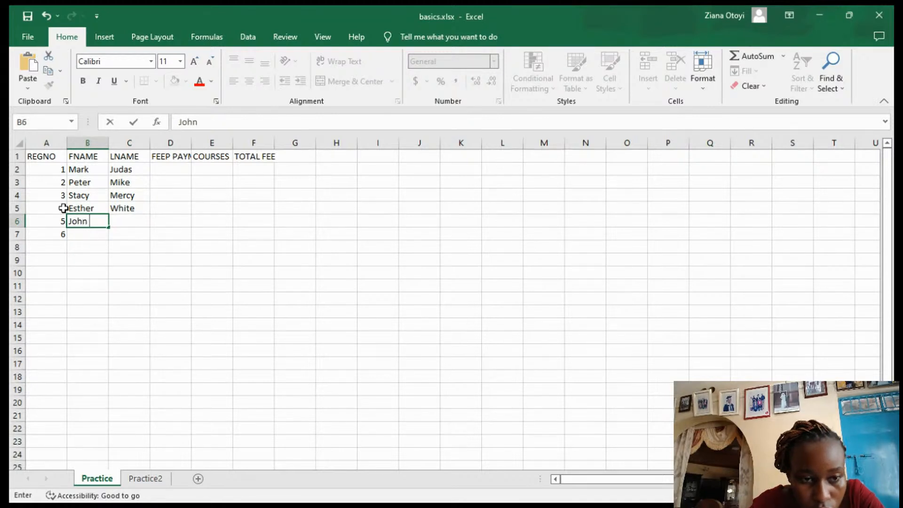
{"action": "type", "text": "W"}
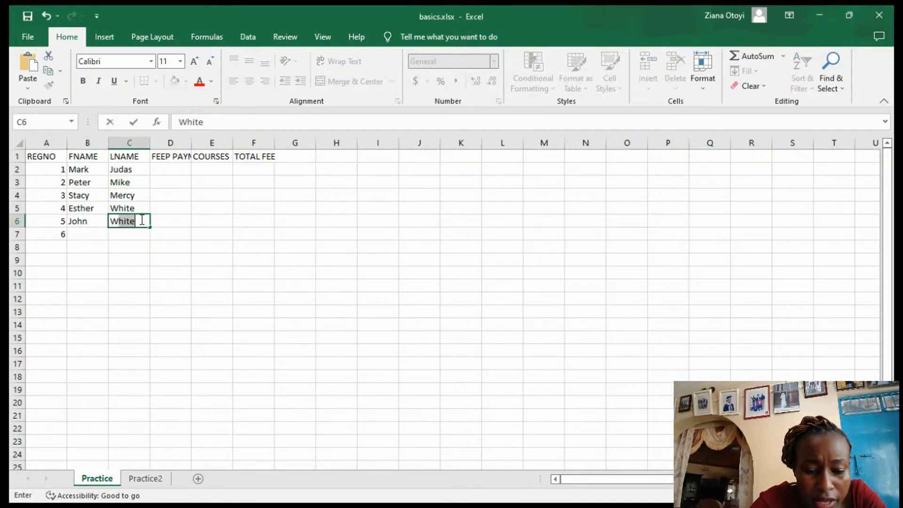
{"action": "type", "text": "ha"}
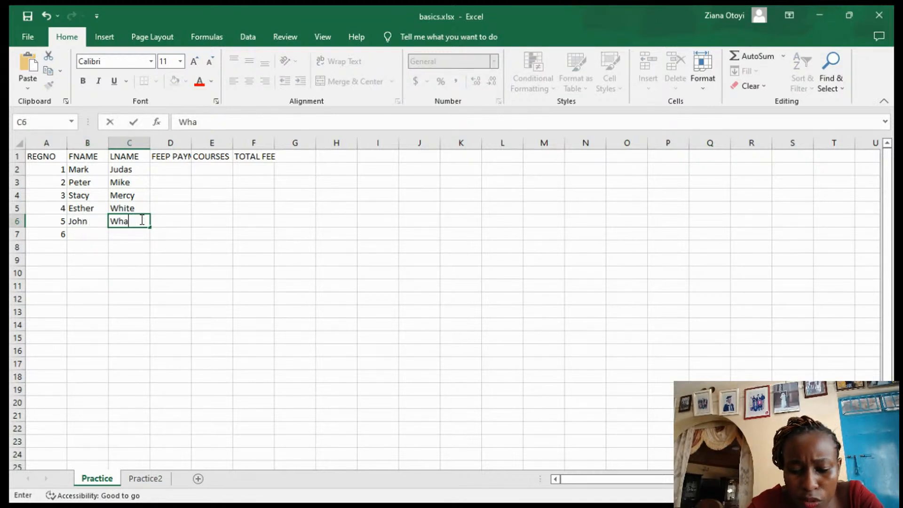
{"action": "type", "text": "lt"}
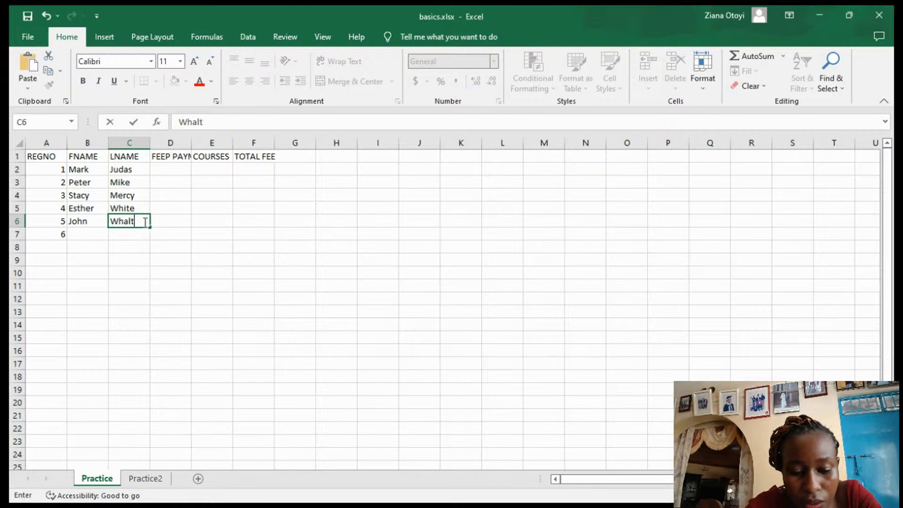
{"action": "type", "text": "leer"}
Enter the sixth student's first name in cell B7 and last name in cell C7
{"action": "left_click", "coordinate": [83, 233]}
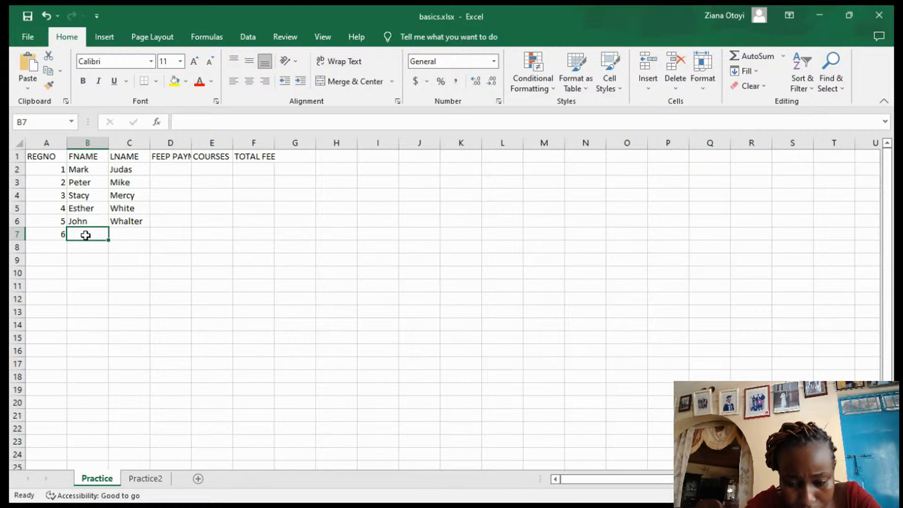
{"action": "type", "text": "Peace"}
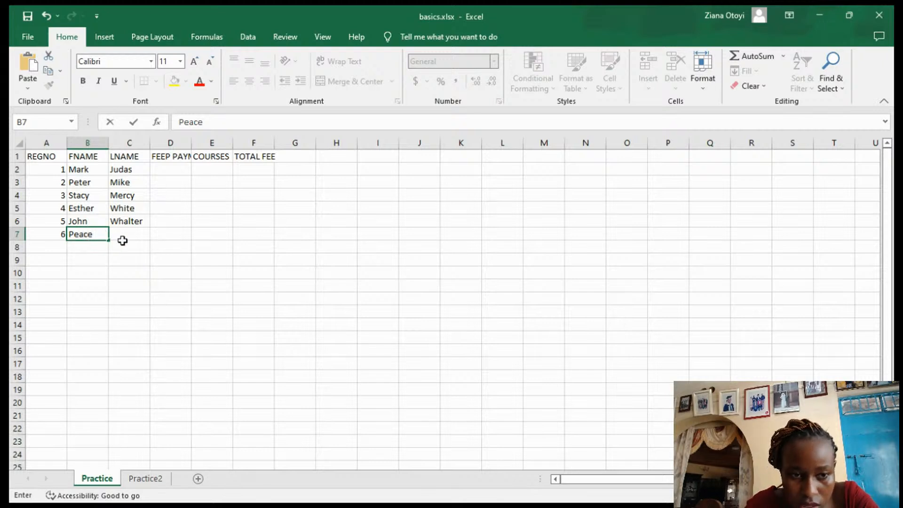
{"action": "left_click", "coordinate": [121, 237]}
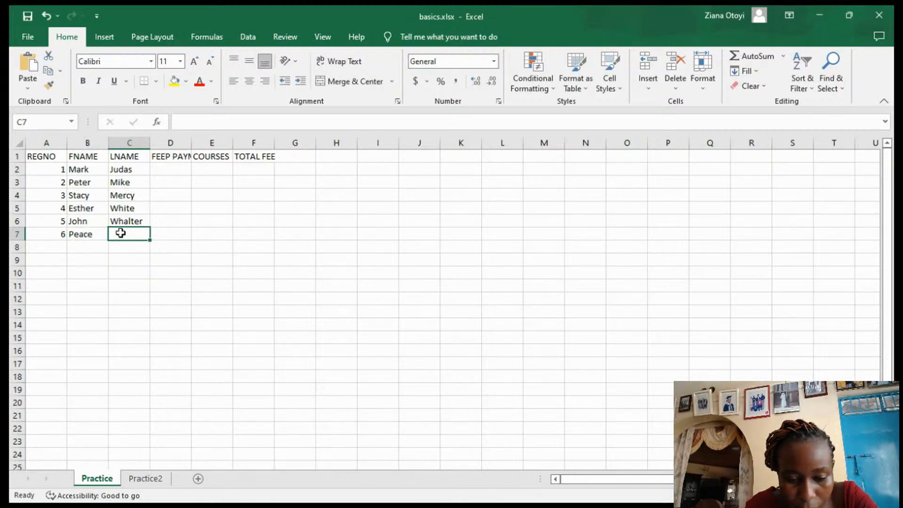
{"action": "type", "text": "Blue"}
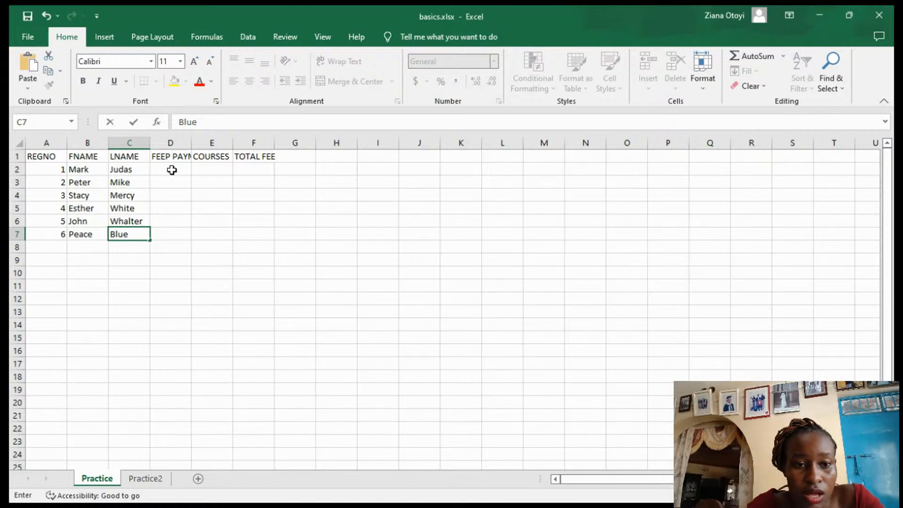
Enter fee payments of 10000, 20000 and 30000 for the first three students in cells D2 to D4
{"action": "left_click", "coordinate": [170, 170]}
{"action": "type", "text": "10"}
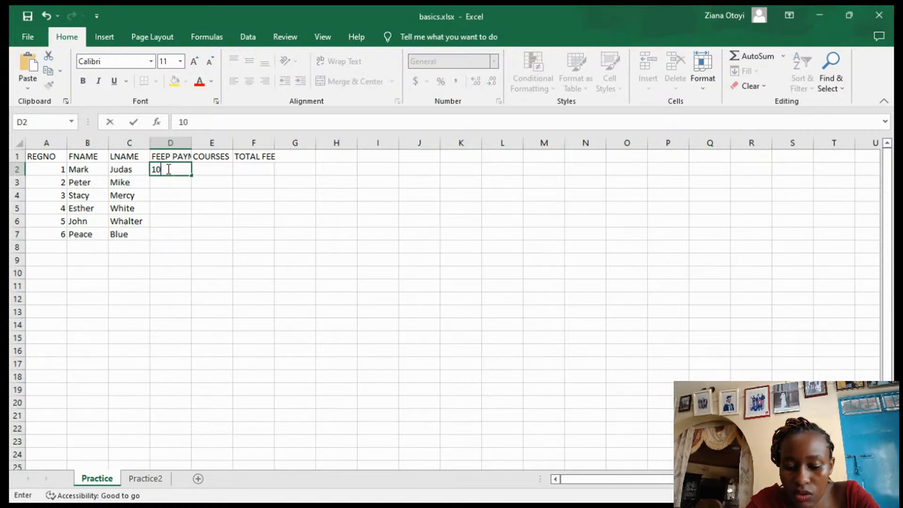
{"action": "type", "text": "000"}
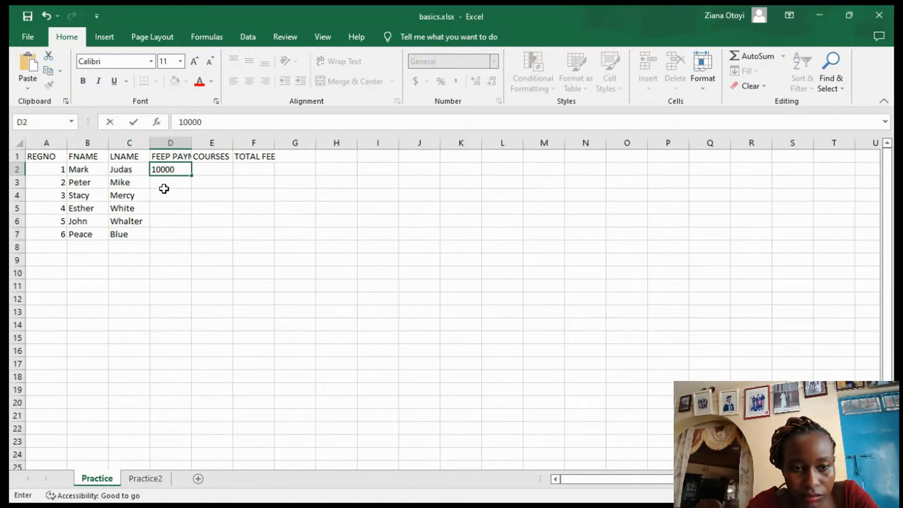
{"action": "left_click", "coordinate": [172, 186]}
{"action": "type", "text": "20000"}
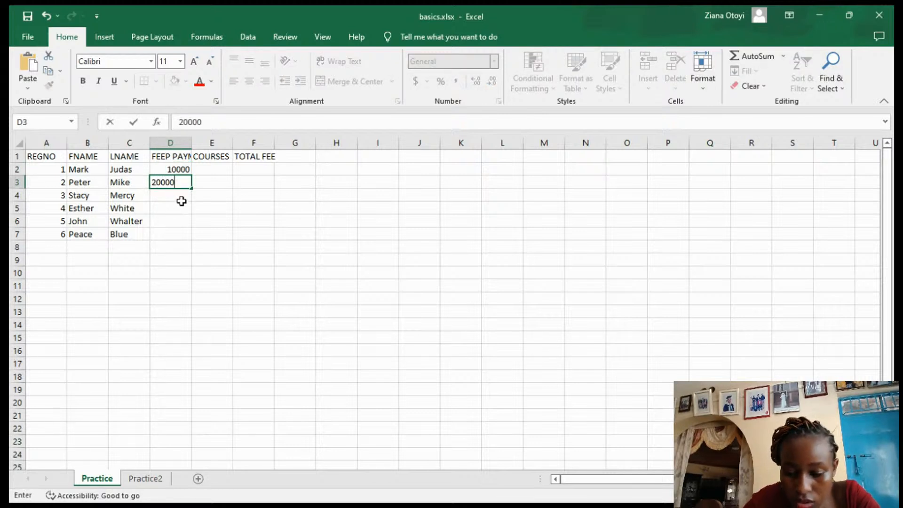
{"action": "key", "text": "Return"}
{"action": "type", "text": "30000"}
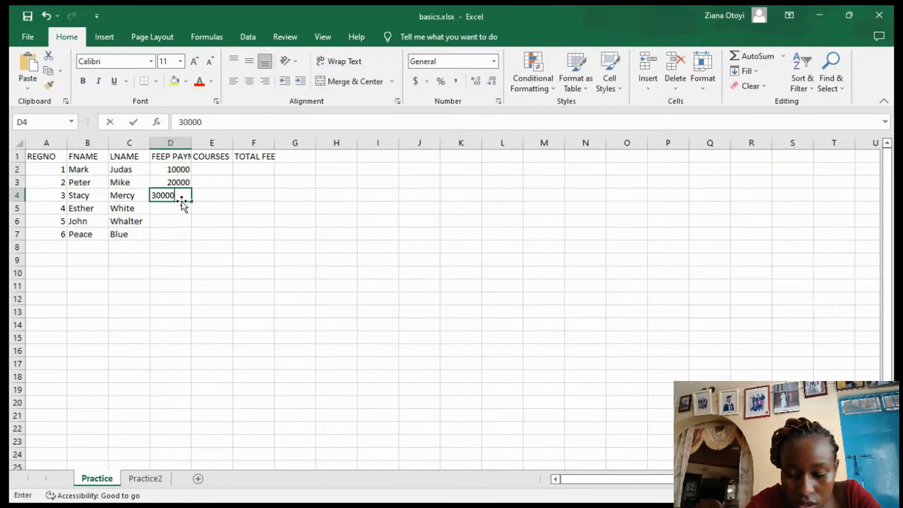
{"action": "key", "text": "Return"}
Enter fee payments of 40000, 50000 and 60000 for the last three students in cells D5 to D7
{"action": "type", "text": "40000"}
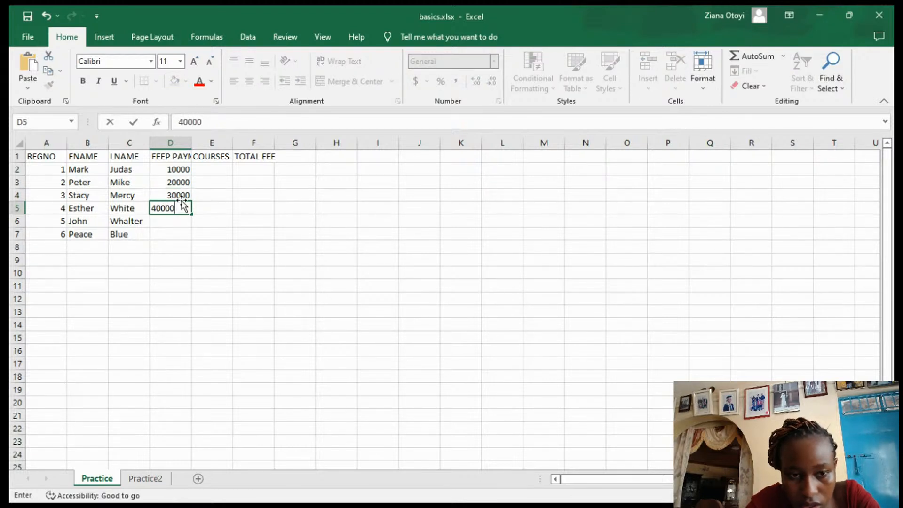
{"action": "left_click", "coordinate": [182, 199]}
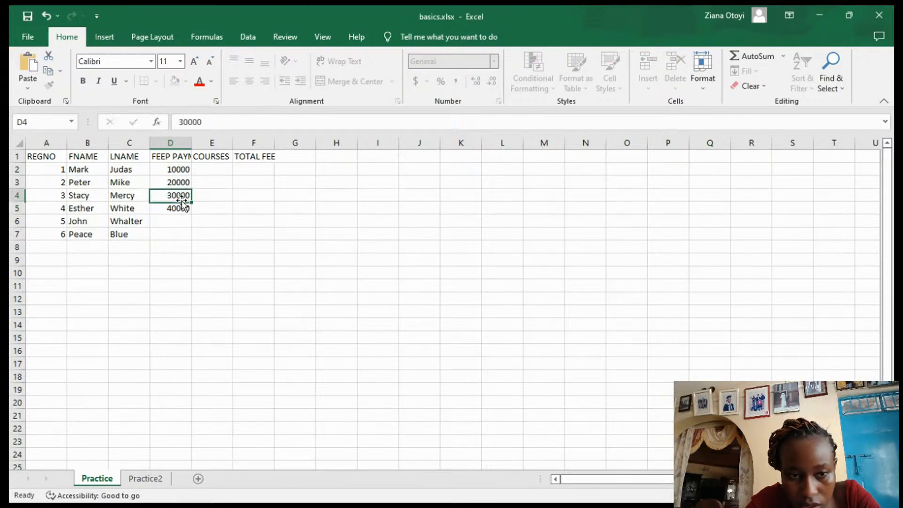
{"action": "key", "text": "Down"}
{"action": "key", "text": "Down"}
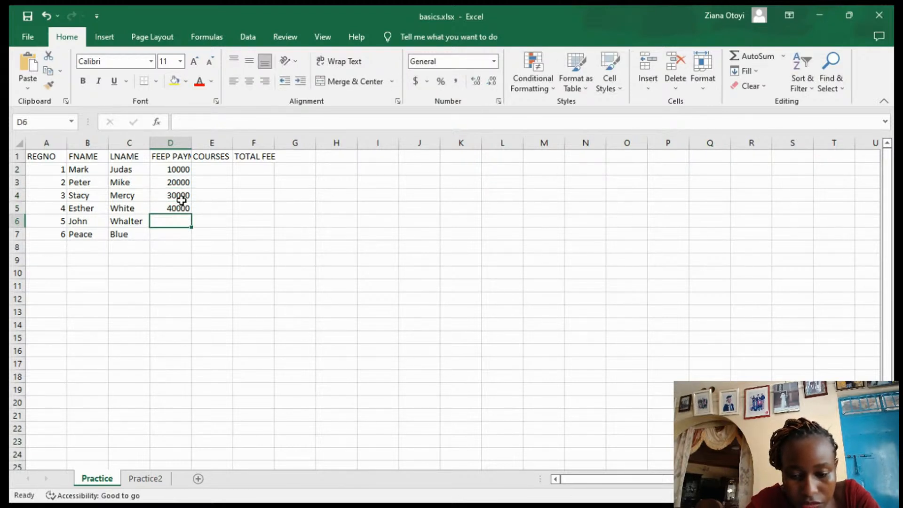
{"action": "type", "text": "50000"}
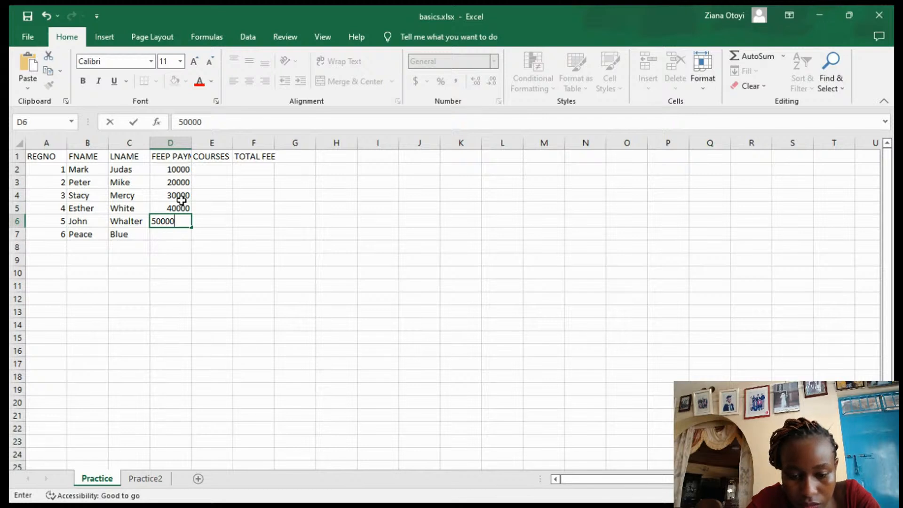
{"action": "key", "text": "Return"}
{"action": "type", "text": "60000"}
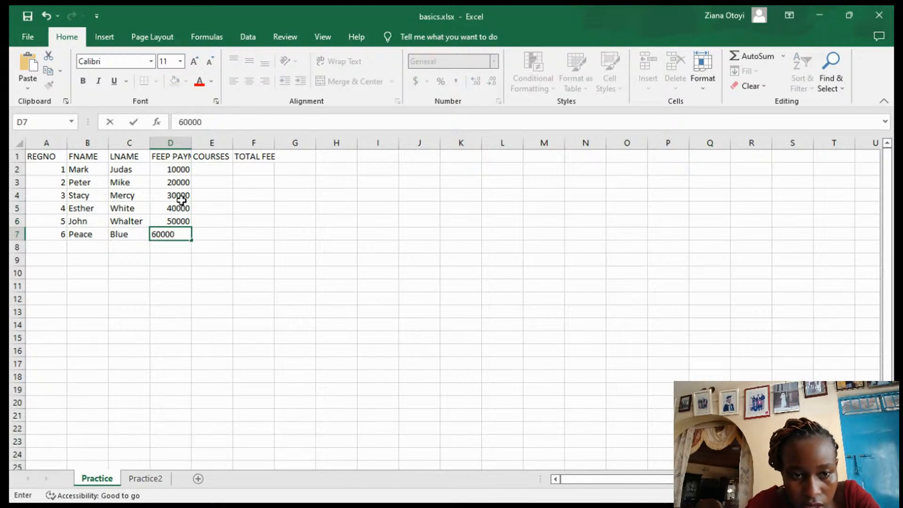
Enter the course values 1, 3 and 5 for the first three students in cells E2 to E4
{"action": "left_click", "coordinate": [207, 169]}
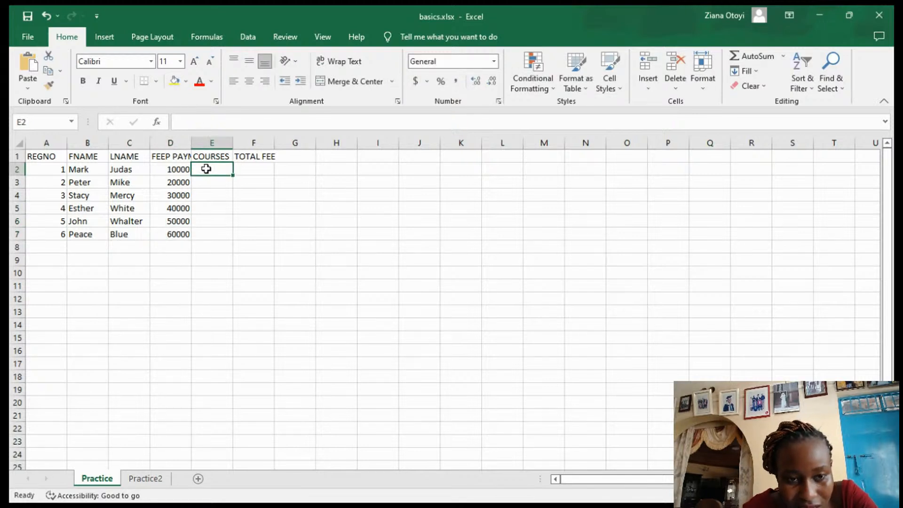
{"action": "type", "text": "1"}
{"action": "left_click", "coordinate": [217, 183]}
{"action": "type", "text": "3"}
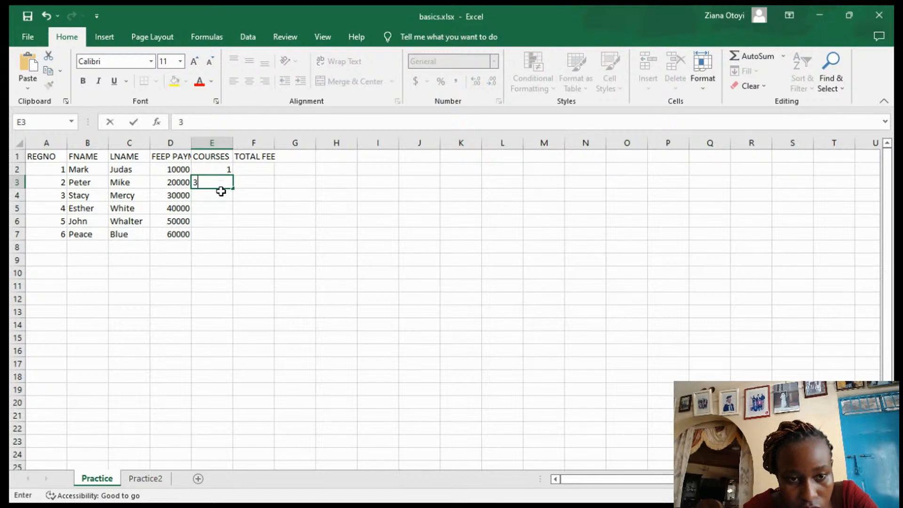
{"action": "left_click", "coordinate": [222, 193]}
{"action": "type", "text": "5"}
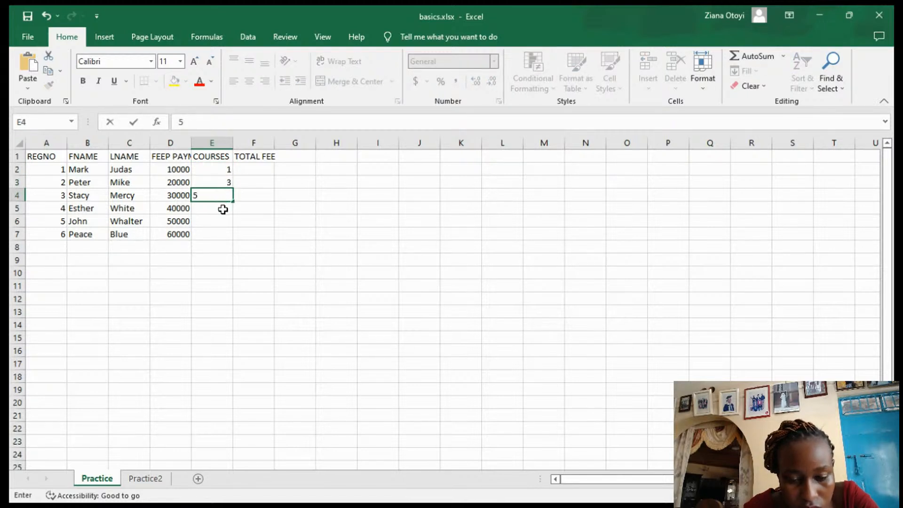
Enter the course values 7, 6 and 4 for the last three students in cells E5 to E7
{"action": "left_click", "coordinate": [223, 209]}
{"action": "type", "text": "7"}
{"action": "left_click", "coordinate": [226, 218]}
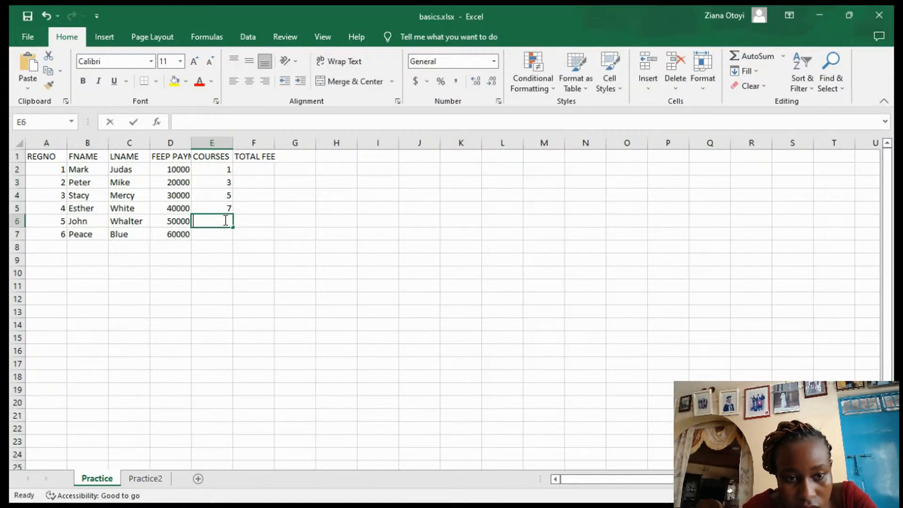
{"action": "type", "text": "6"}
{"action": "left_click", "coordinate": [219, 232]}
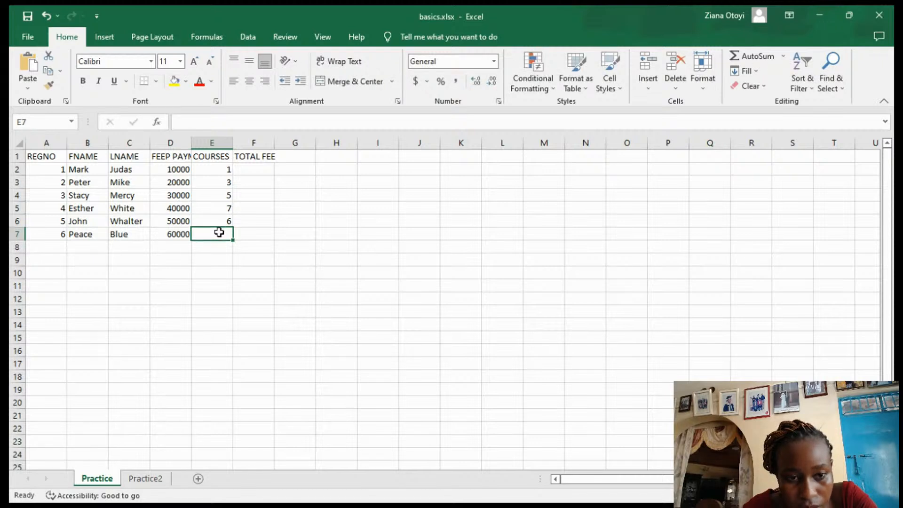
{"action": "type", "text": "4"}
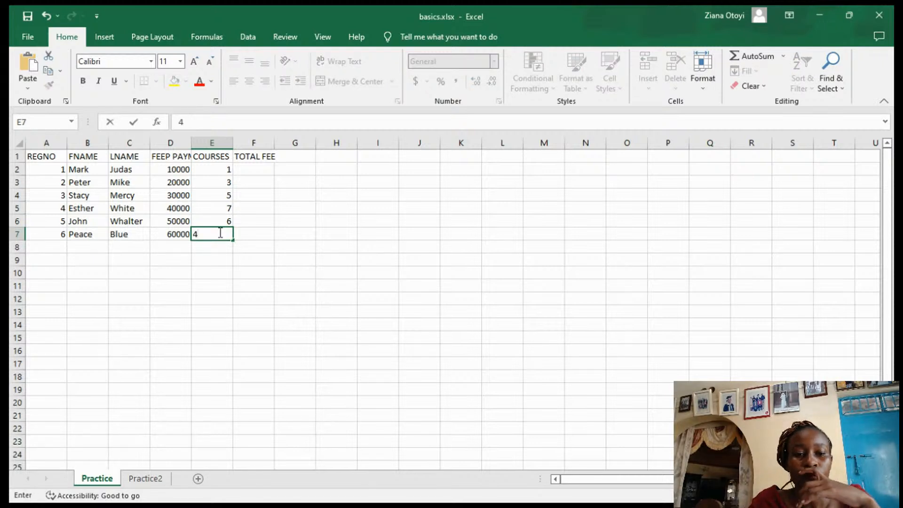
{"action": "left_click", "coordinate": [249, 173]}
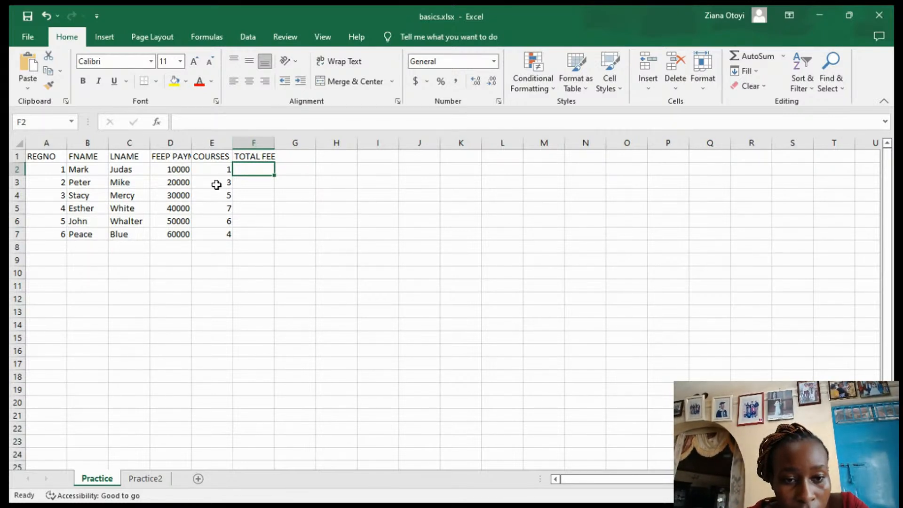
{"action": "left_click", "coordinate": [212, 234]}
{"action": "left_click", "coordinate": [209, 208]}
{"action": "left_click", "coordinate": [203, 192]}
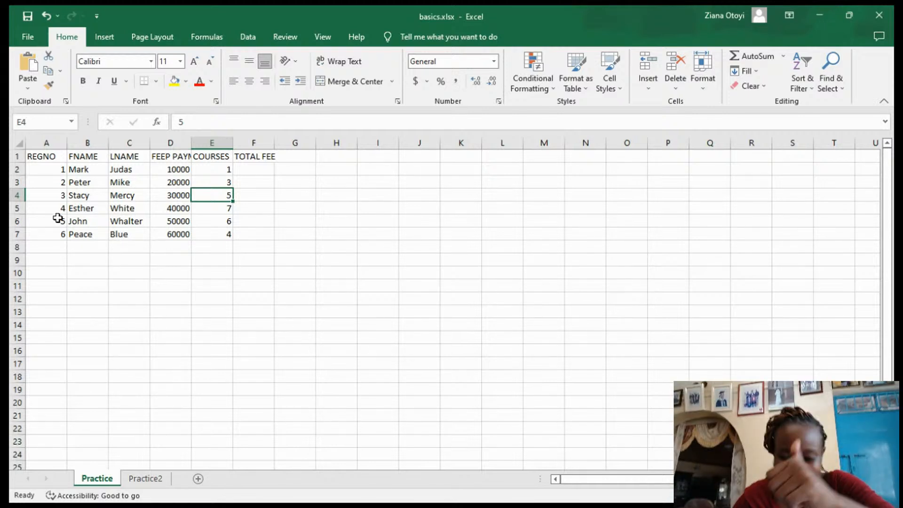
{"action": "left_click", "coordinate": [245, 170]}
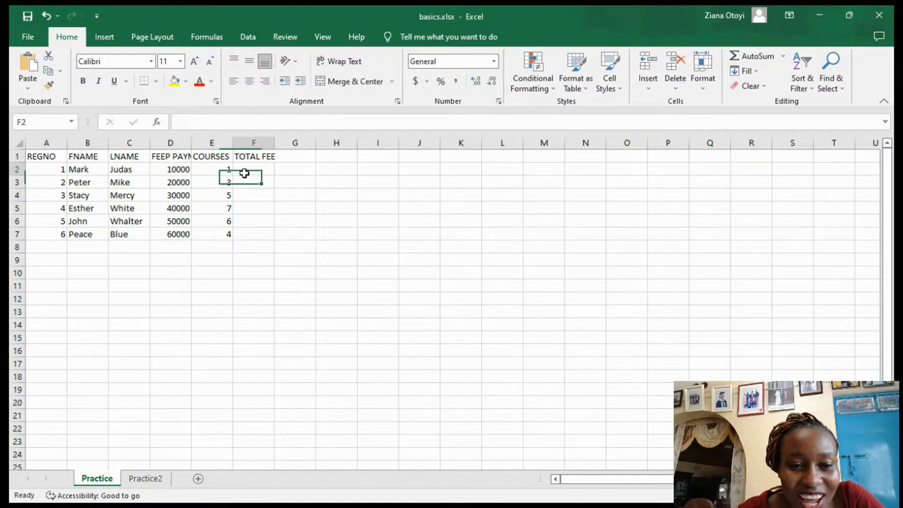
{"action": "left_click", "coordinate": [214, 237]}
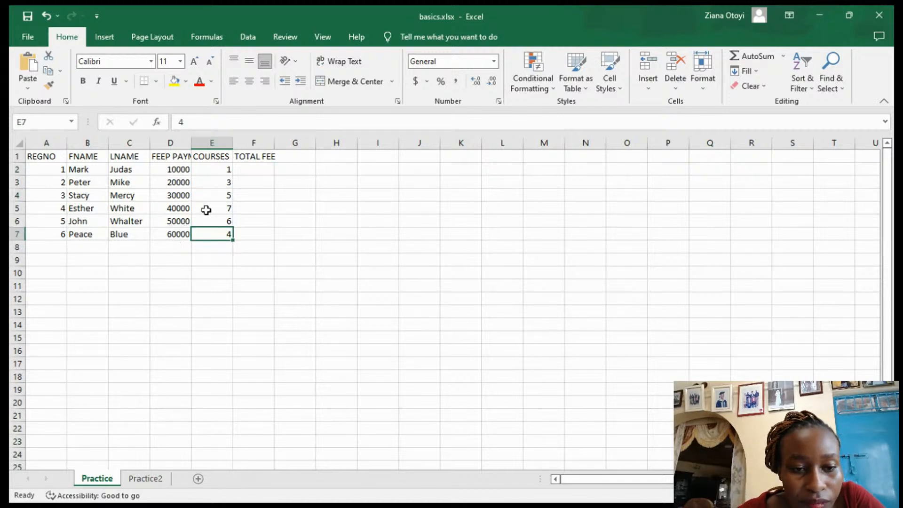
{"action": "left_click", "coordinate": [178, 222]}
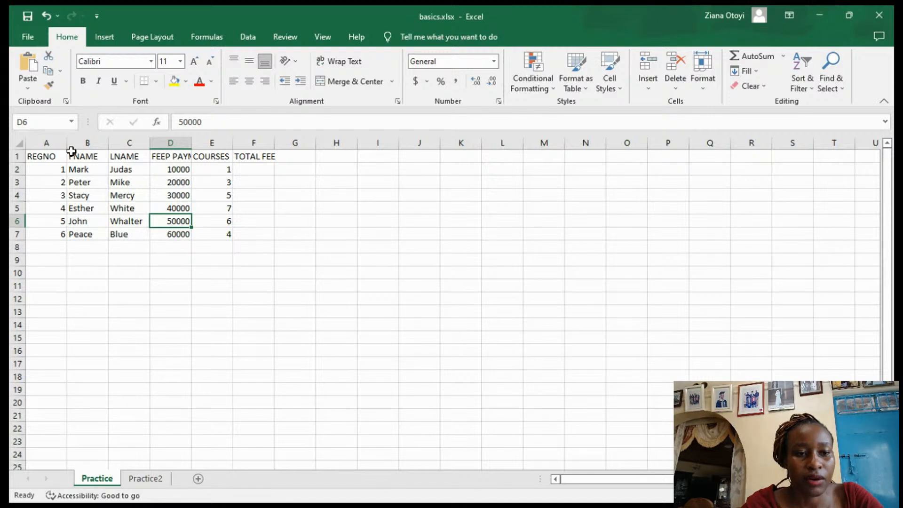
Auto-fit the widths of the fee payment column D and the TOTAL FEE column F to their contents
{"action": "double_click", "coordinate": [191, 144]}
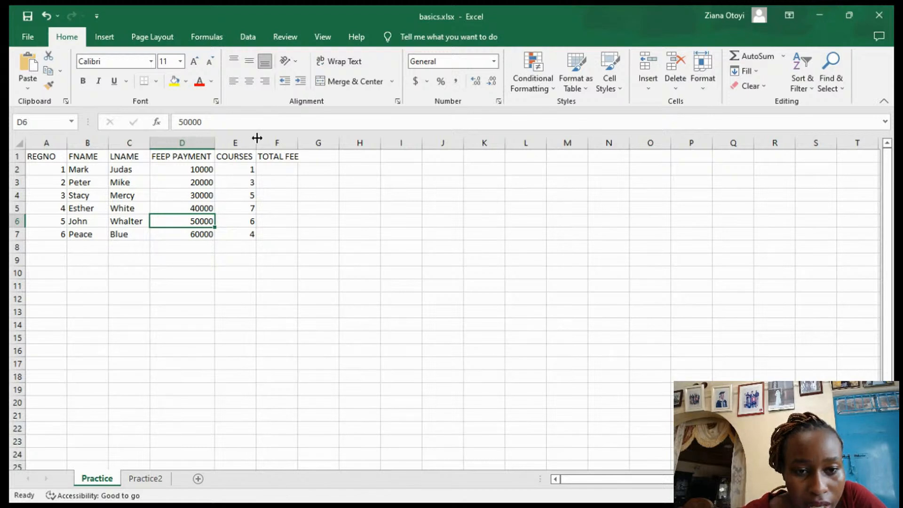
{"action": "double_click", "coordinate": [296, 144]}
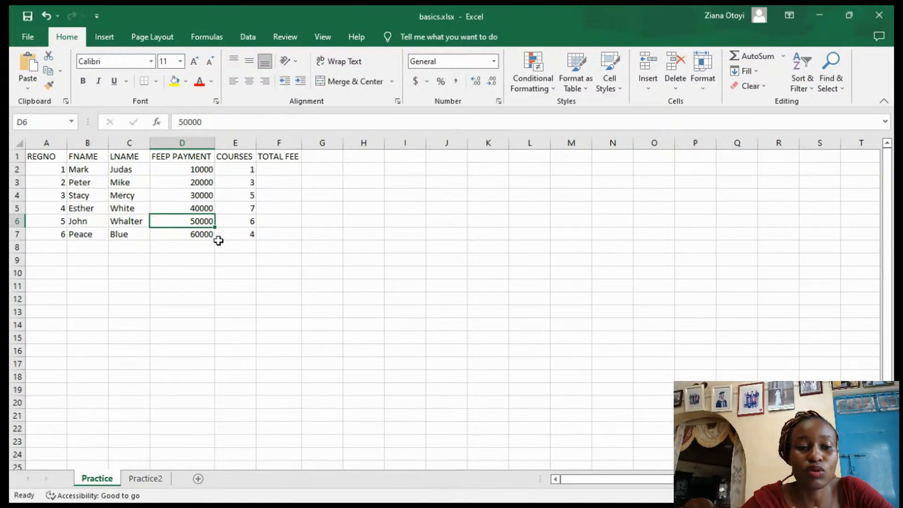
Copy the first student's first name from cell B2 into the empty cell B8
{"action": "left_click", "coordinate": [78, 171]}
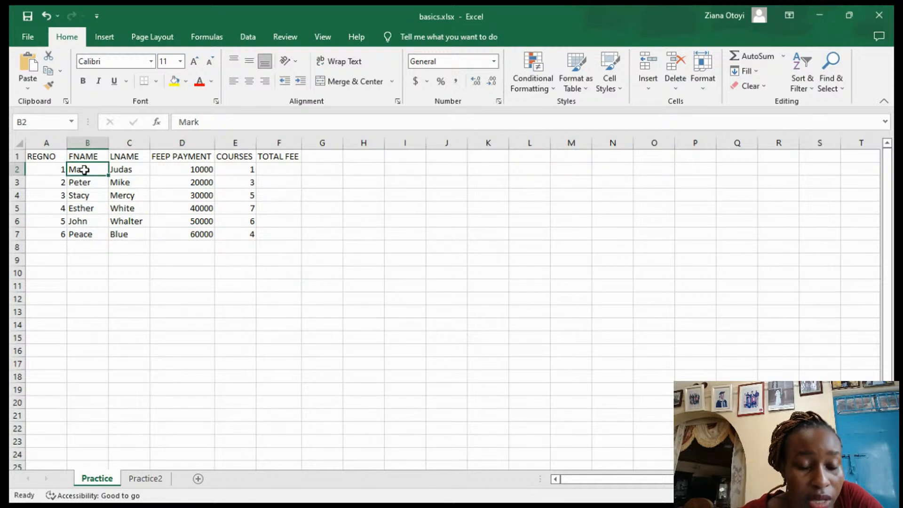
{"action": "left_click", "coordinate": [80, 246]}
{"action": "left_click", "coordinate": [93, 173]}
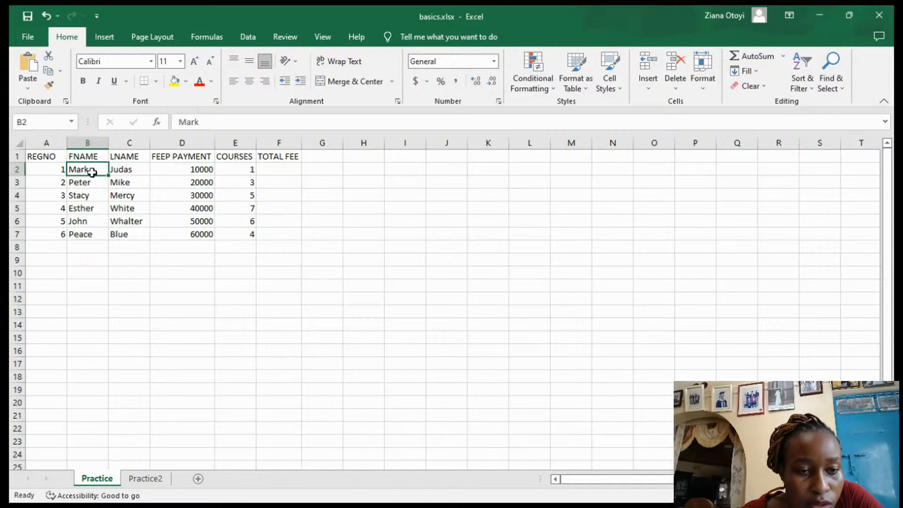
{"action": "key", "text": "ctrl+c"}
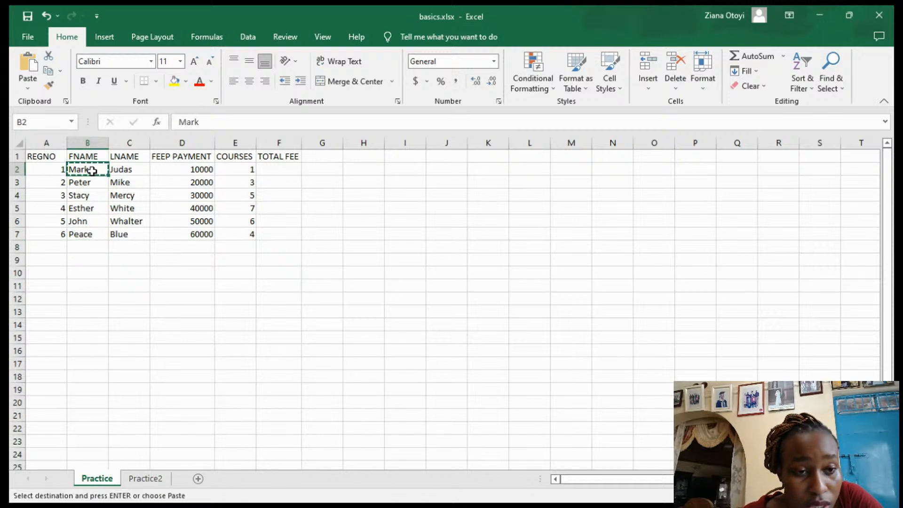
{"action": "left_click", "coordinate": [75, 246]}
{"action": "key", "text": "ctrl+v"}
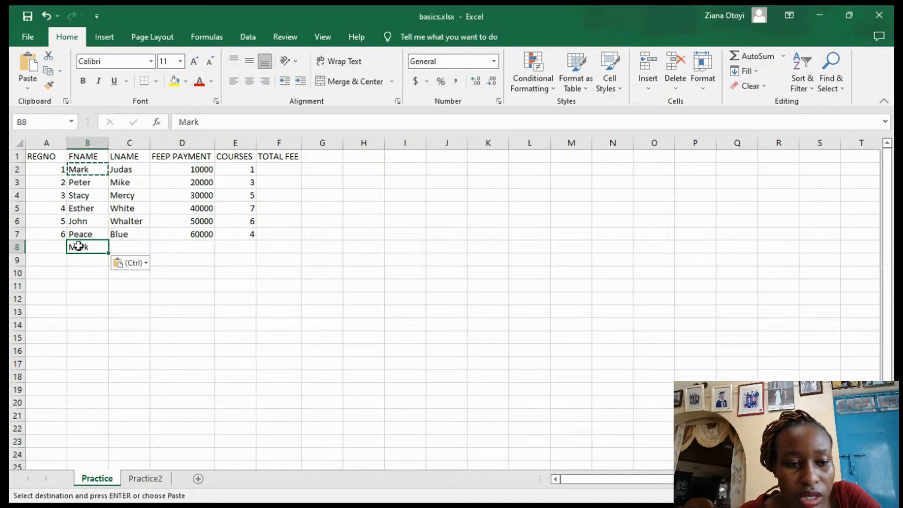
{"action": "double_click", "coordinate": [91, 249]}
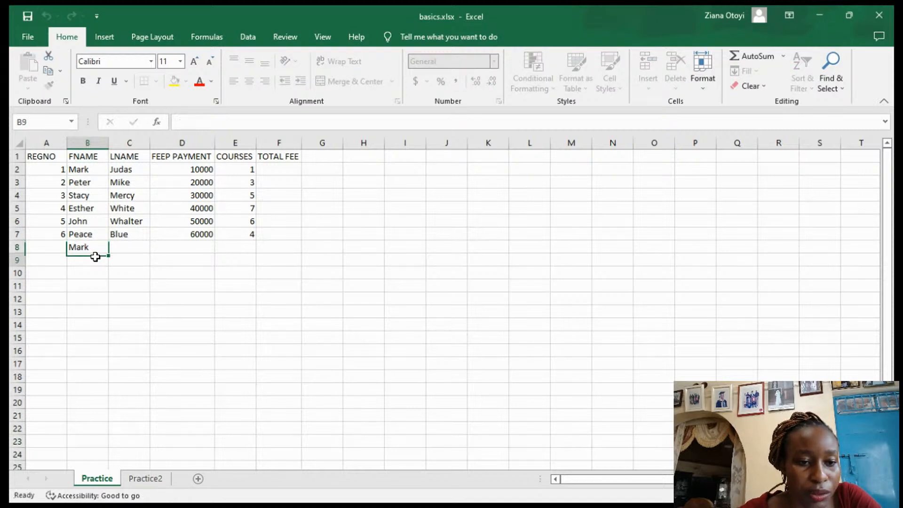
{"action": "key", "text": "Escape"}
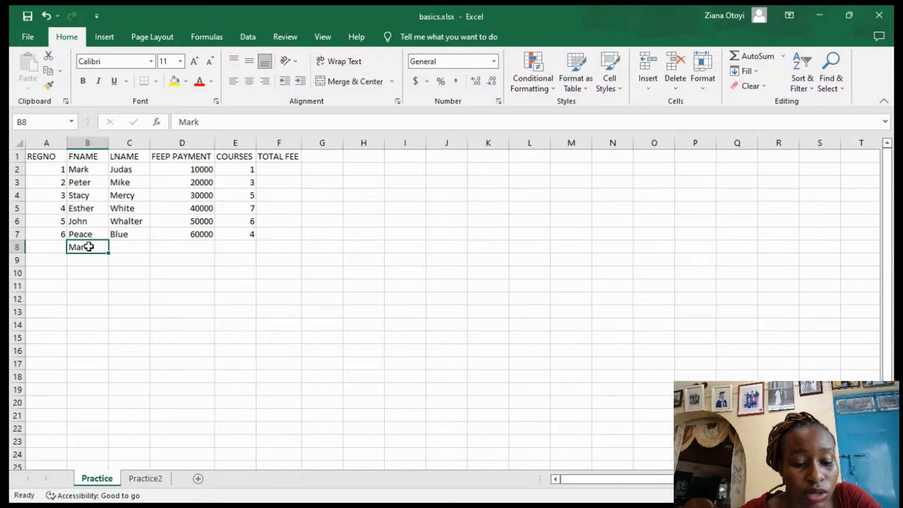
{"action": "key", "text": "ctrl+c"}
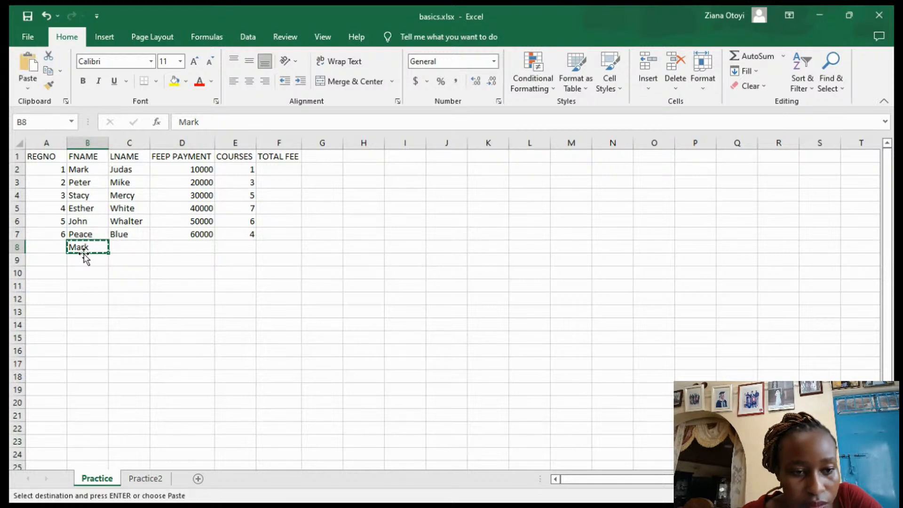
{"action": "double_click", "coordinate": [87, 245]}
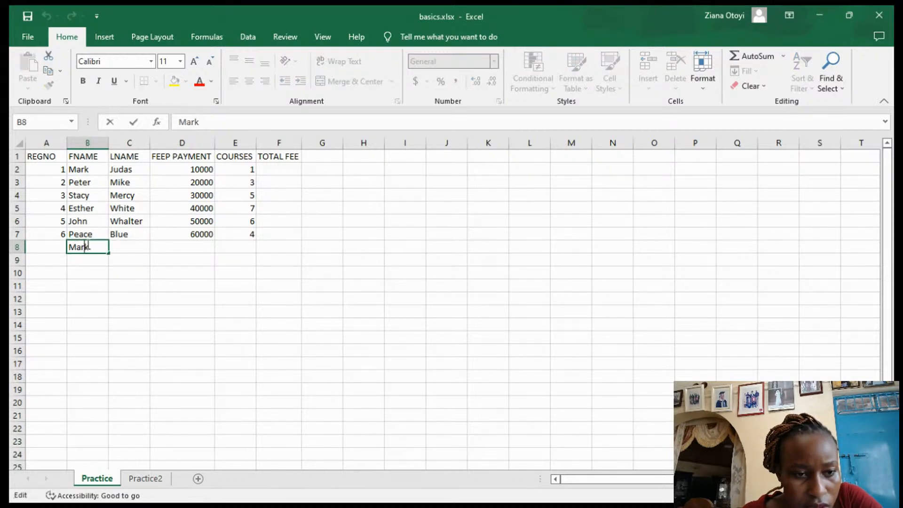
{"action": "key", "text": "Escape"}
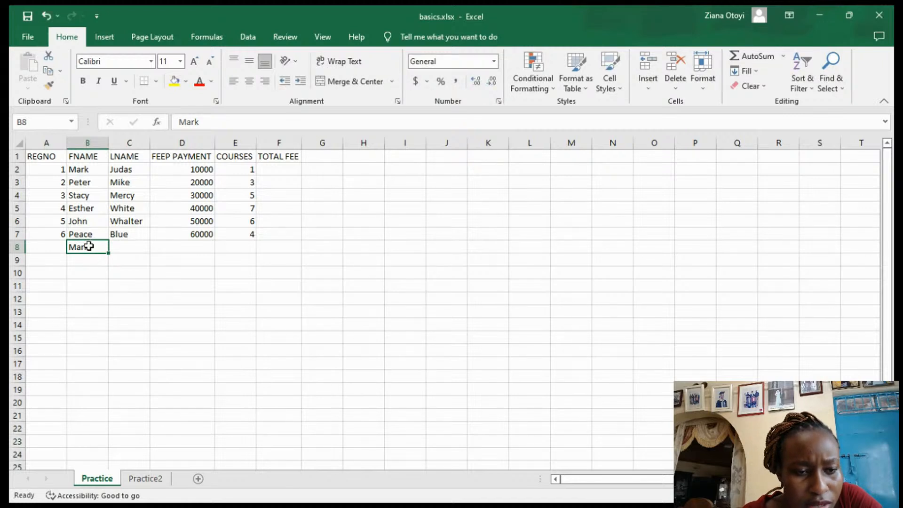
Cut the first name from cell B8 and paste it into cell C8
{"action": "key", "text": "ctrl+c"}
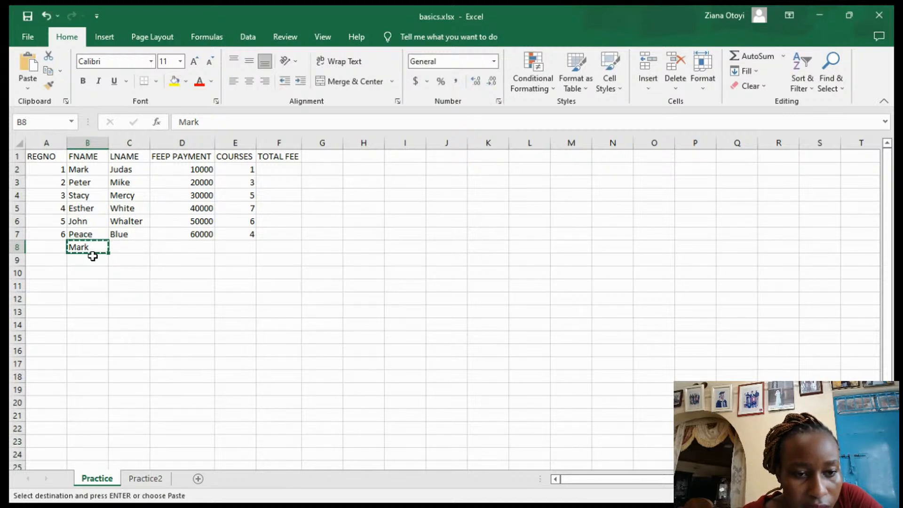
{"action": "left_click", "coordinate": [116, 249]}
{"action": "key", "text": "ctrl+v"}
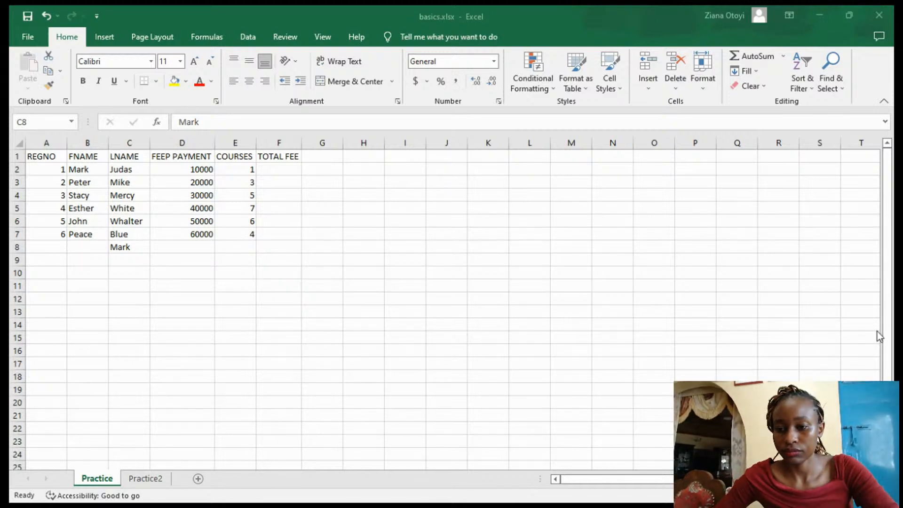
Clear the pasted name from cell C8
{"action": "left_click", "coordinate": [880, 170]}
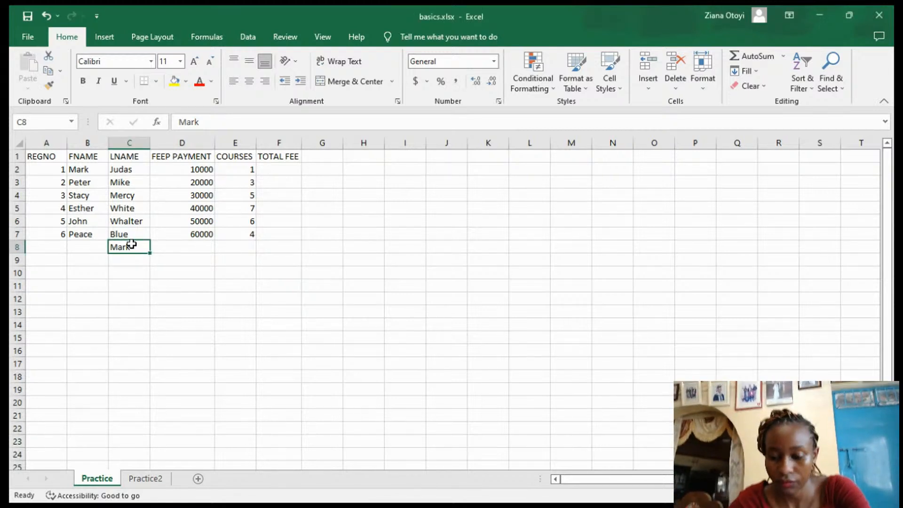
{"action": "key", "text": "BackSpace"}
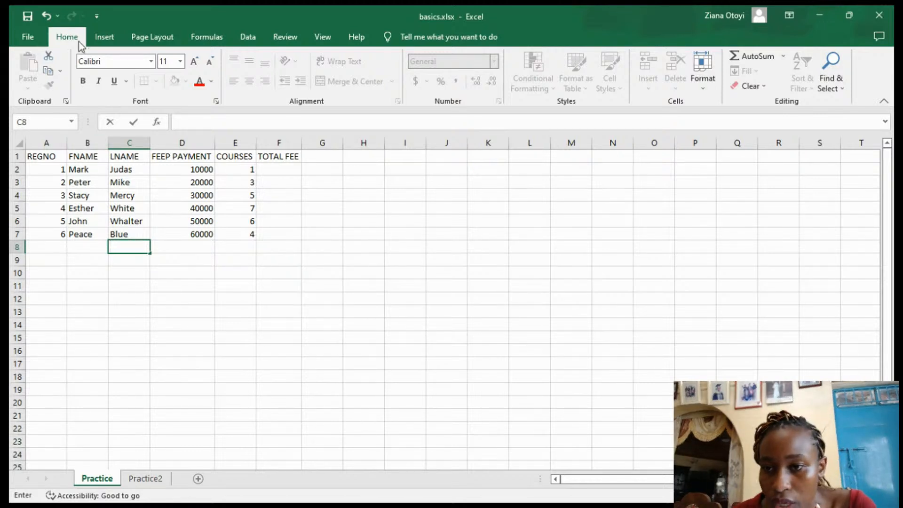
{"action": "left_click", "coordinate": [244, 37]}
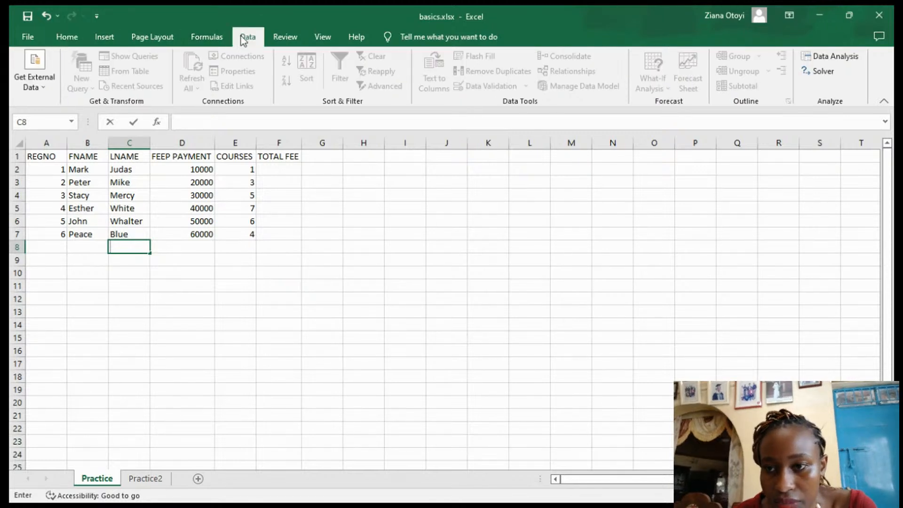
{"action": "left_click", "coordinate": [66, 37]}
{"action": "left_click", "coordinate": [118, 232]}
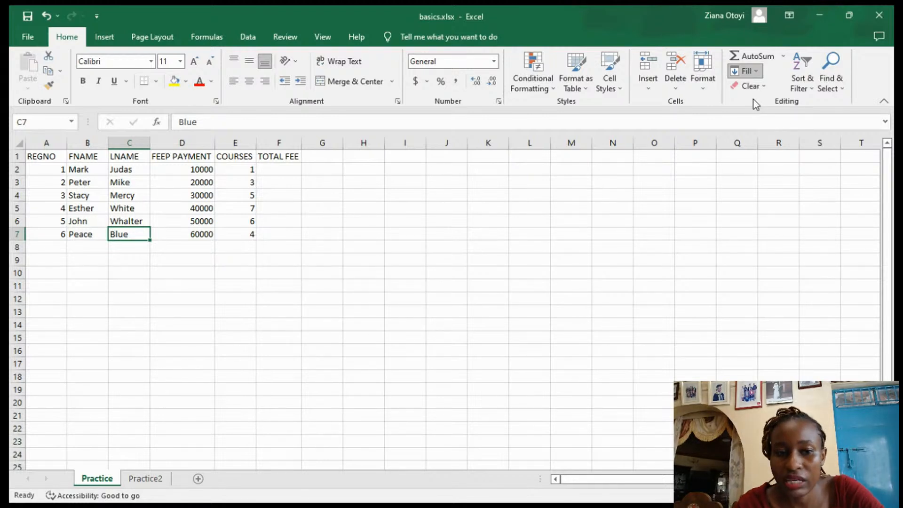
Enter 3 in cell F2 under TOTAL FEE, and fill the cell down from the header above it
{"action": "double_click", "coordinate": [270, 168]}
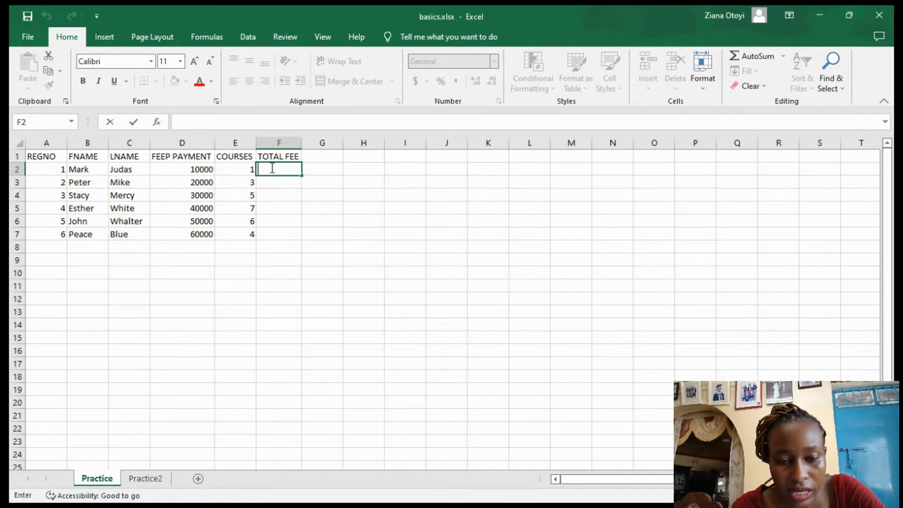
{"action": "type", "text": "3"}
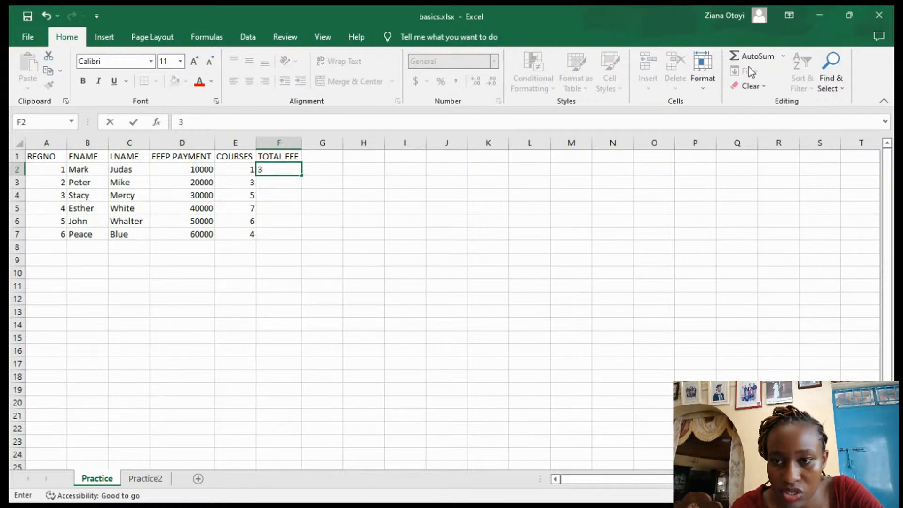
{"action": "left_click", "coordinate": [274, 179]}
{"action": "left_click", "coordinate": [272, 169]}
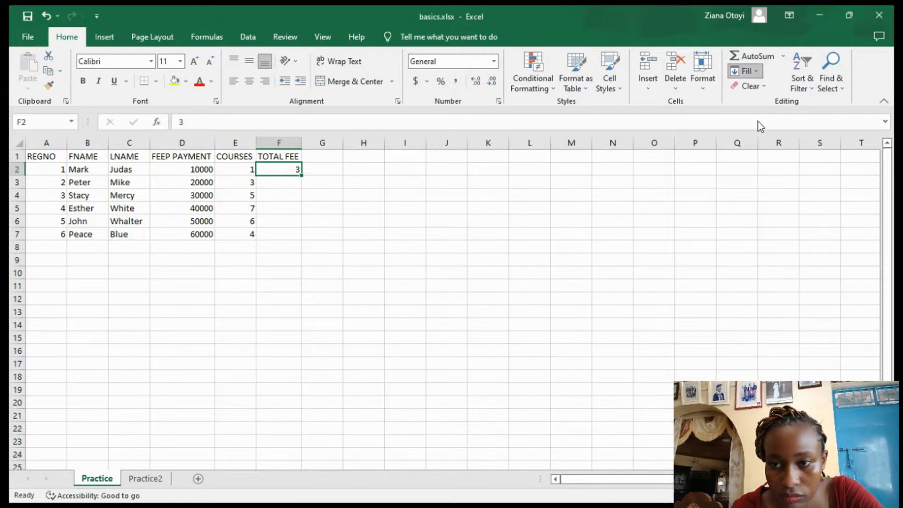
{"action": "key", "text": "ctrl+d"}
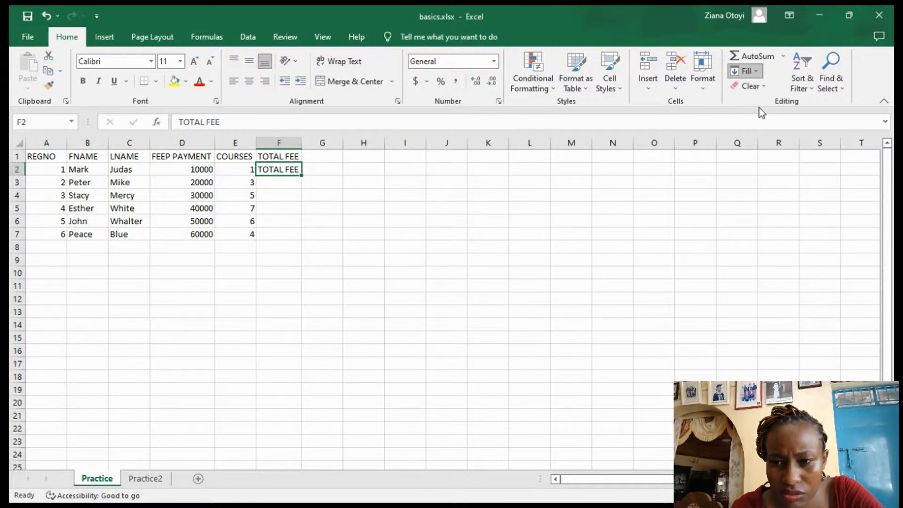
Clear the contents of cell F2 under the TOTAL FEE header
{"action": "double_click", "coordinate": [280, 169]}
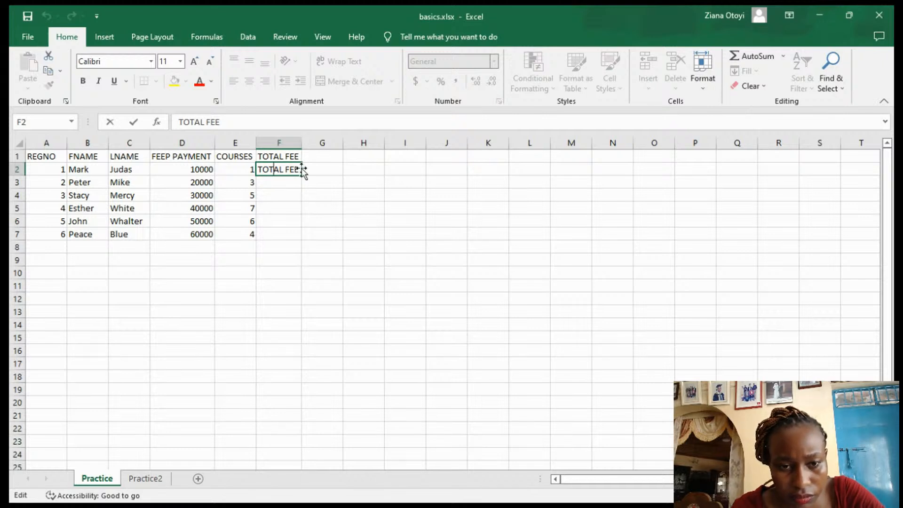
{"action": "key", "text": "Escape"}
{"action": "key", "text": "BackSpace"}
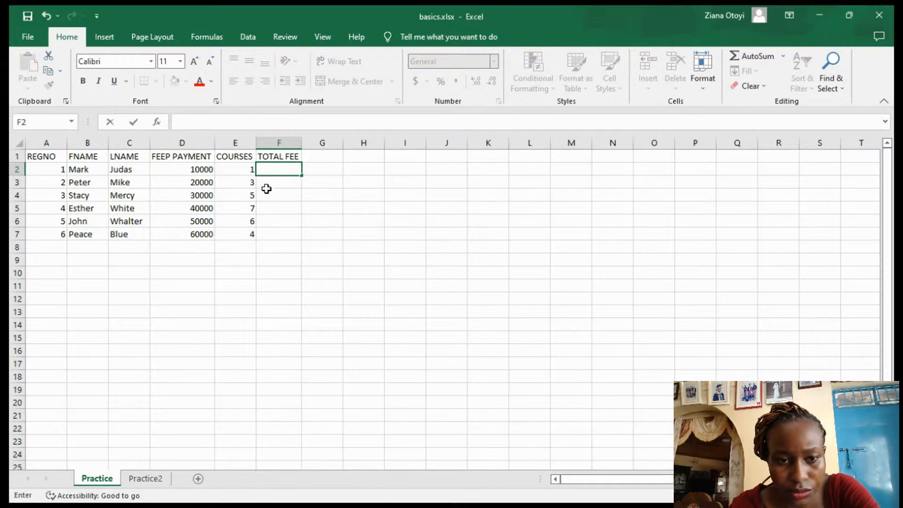
{"action": "key", "text": "Return"}
{"action": "left_click", "coordinate": [275, 170]}
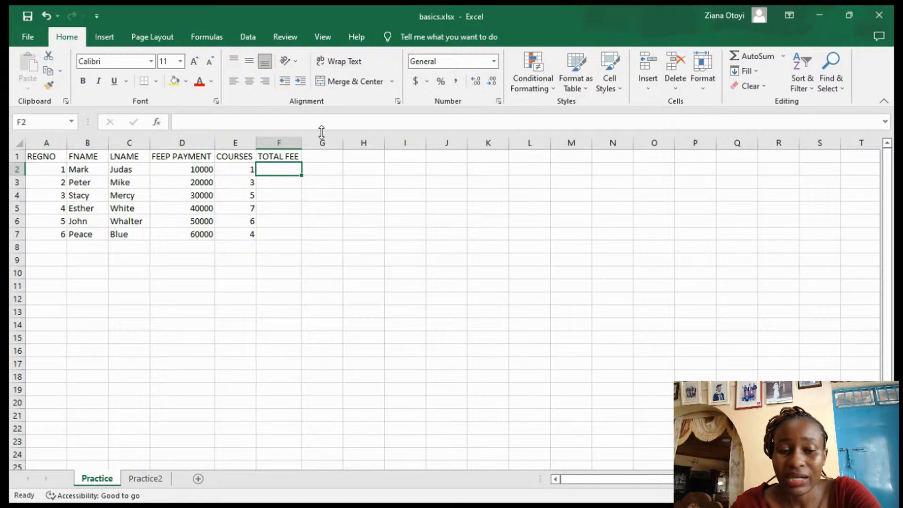
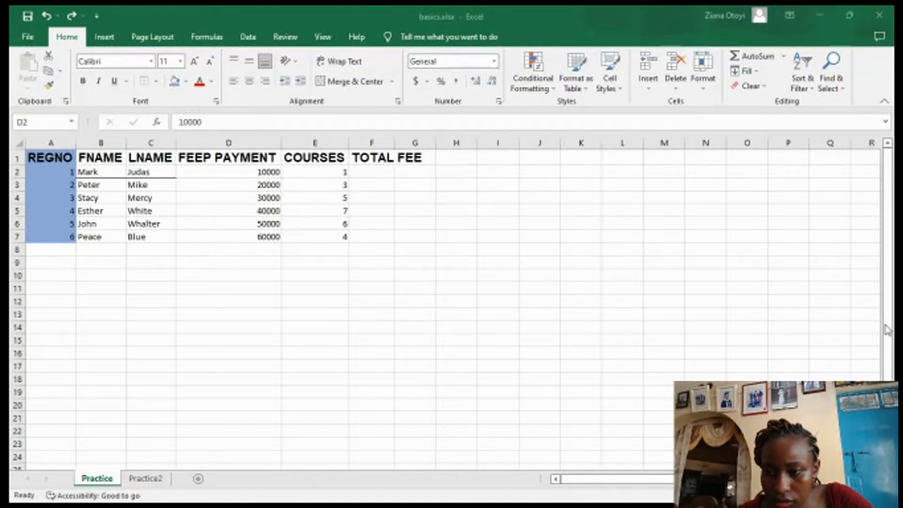
{"action": "left_click", "coordinate": [850, 188]}
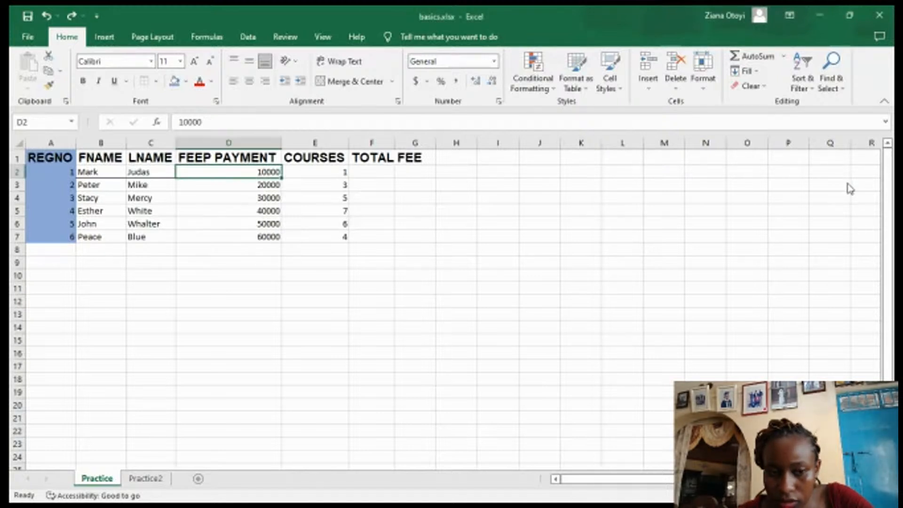
{"action": "left_click", "coordinate": [240, 223]}
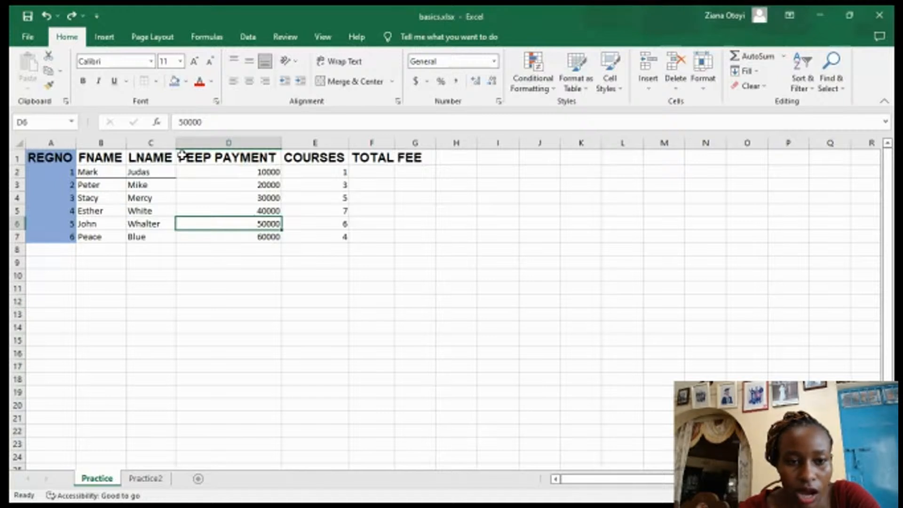
{"action": "left_click", "coordinate": [199, 141]}
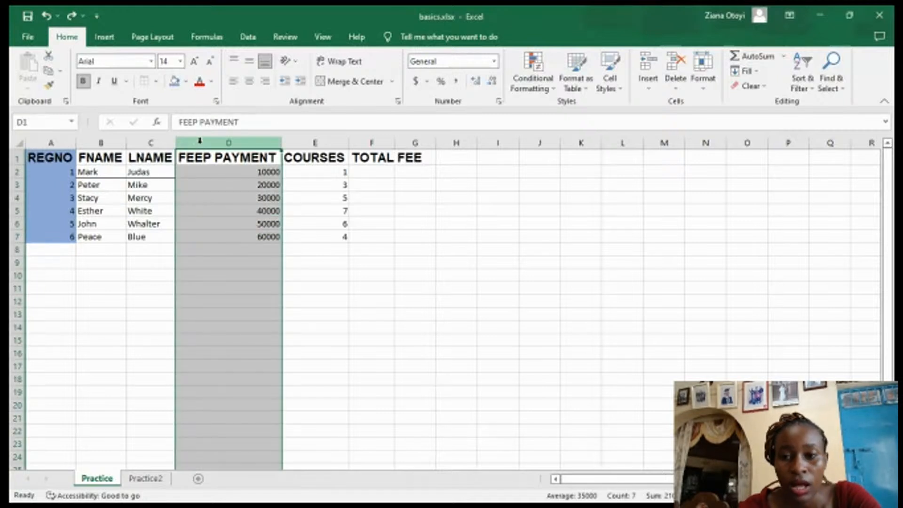
{"action": "left_click", "coordinate": [159, 259]}
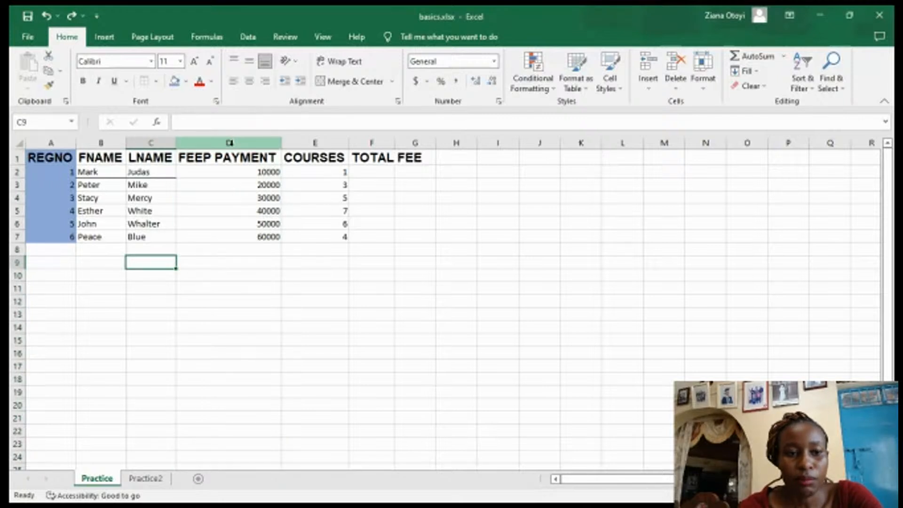
{"action": "left_click", "coordinate": [229, 143]}
{"action": "left_click", "coordinate": [120, 248]}
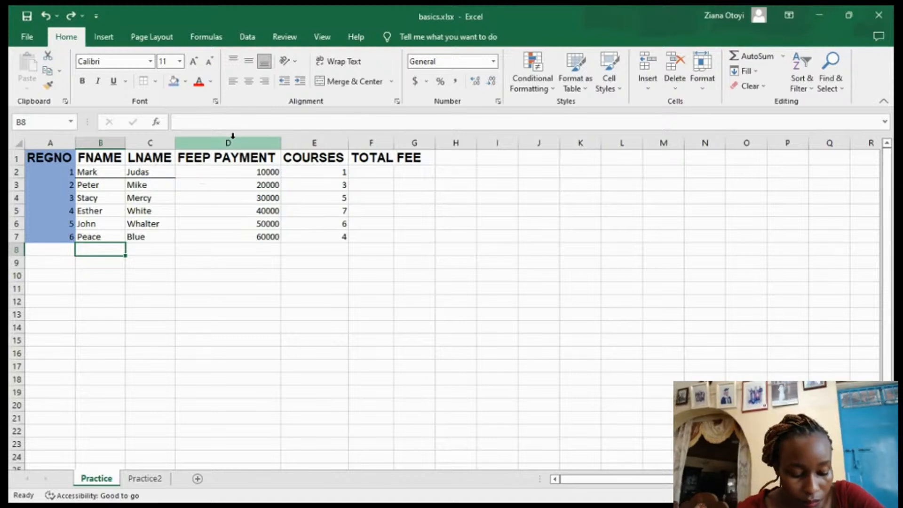
{"action": "left_click", "coordinate": [204, 138]}
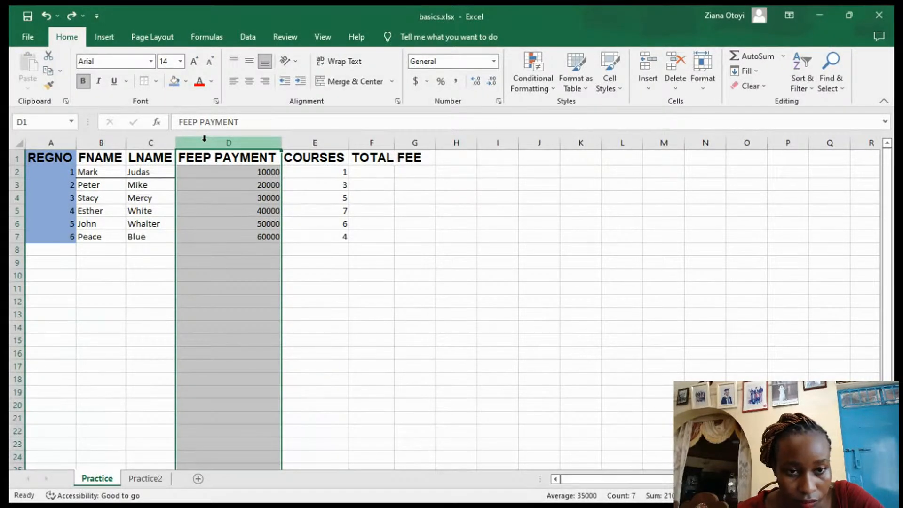
{"action": "left_click", "coordinate": [138, 234]}
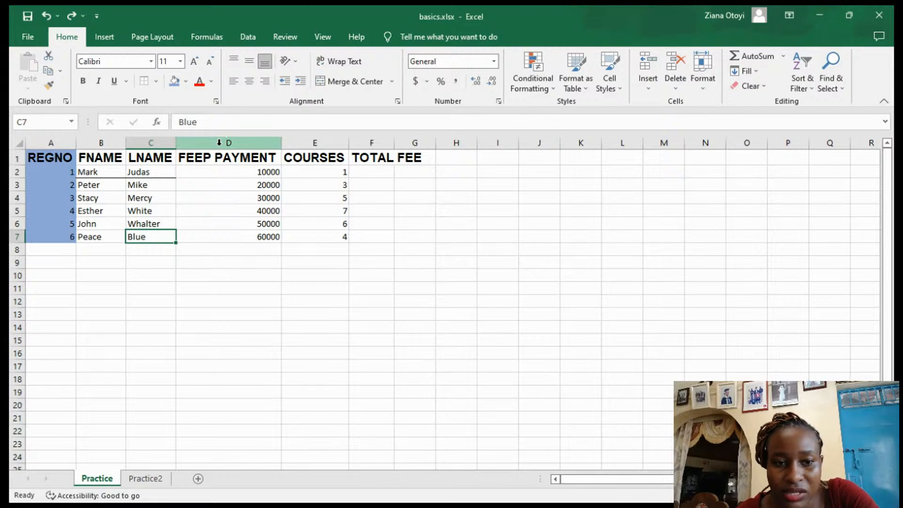
Delete the whole FEEP PAYMENT column D and undo the deletion, two times in a row
{"action": "left_click", "coordinate": [219, 143]}
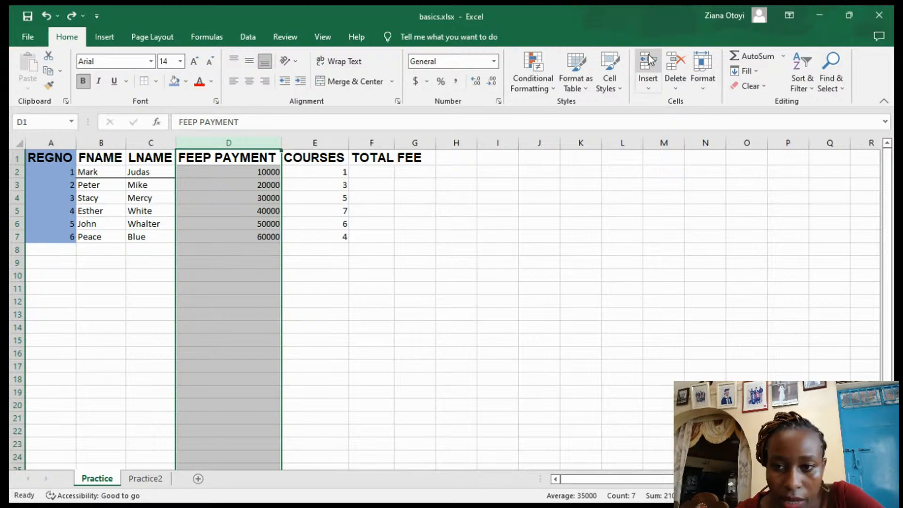
{"action": "left_click", "coordinate": [680, 72]}
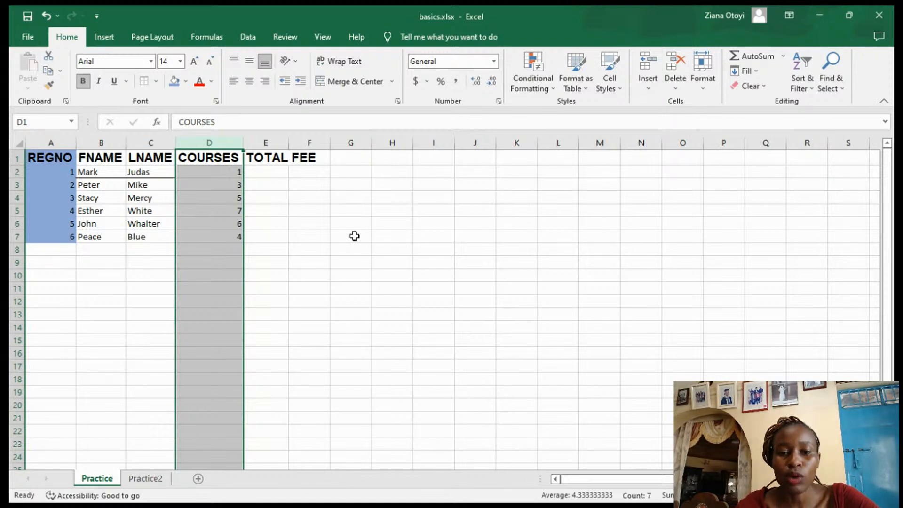
{"action": "left_click", "coordinate": [44, 17]}
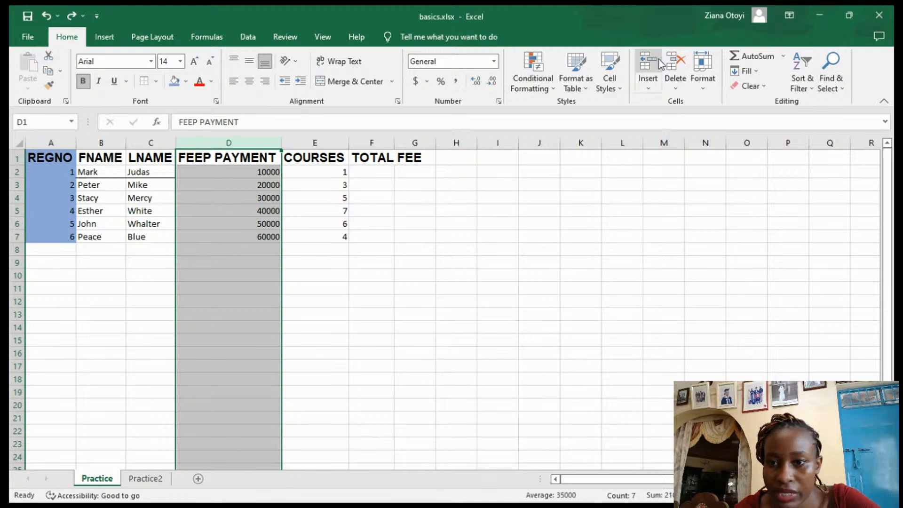
{"action": "left_click", "coordinate": [676, 61]}
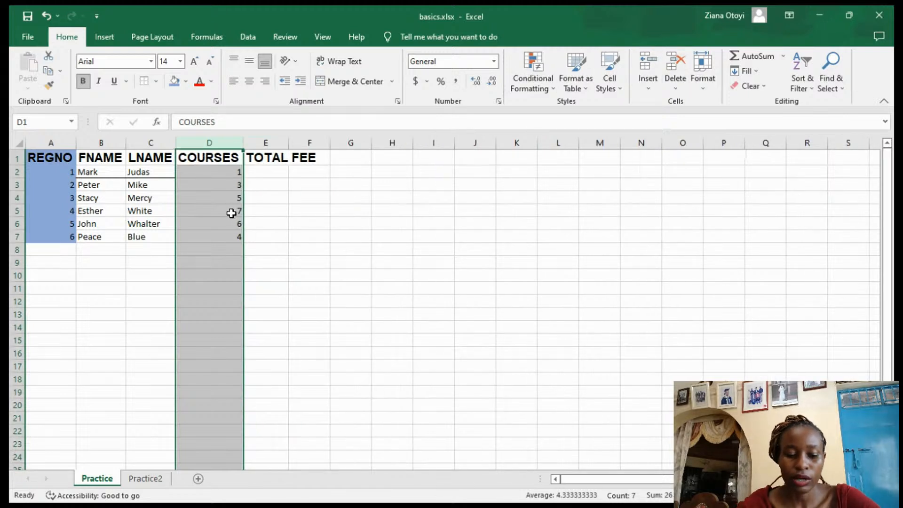
{"action": "key", "text": "ctrl+z"}
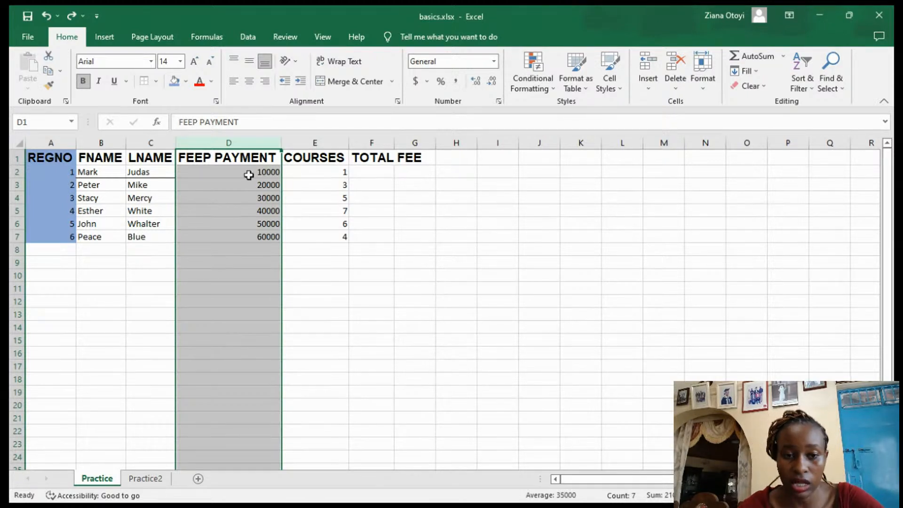
{"action": "left_click", "coordinate": [297, 223]}
{"action": "left_click", "coordinate": [234, 171]}
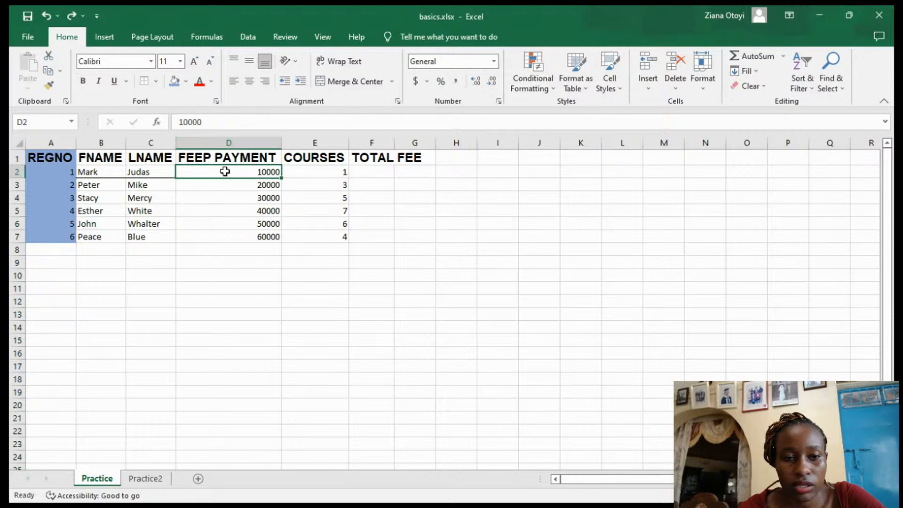
{"action": "left_click", "coordinate": [221, 188]}
{"action": "left_click", "coordinate": [221, 170]}
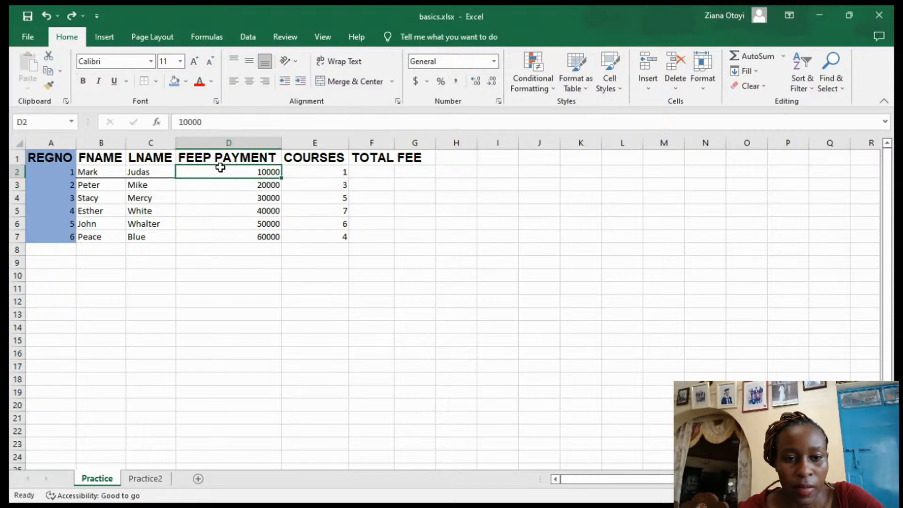
Apply the Currency number format to the entire FEEP PAYMENT column D
{"action": "left_click", "coordinate": [230, 144]}
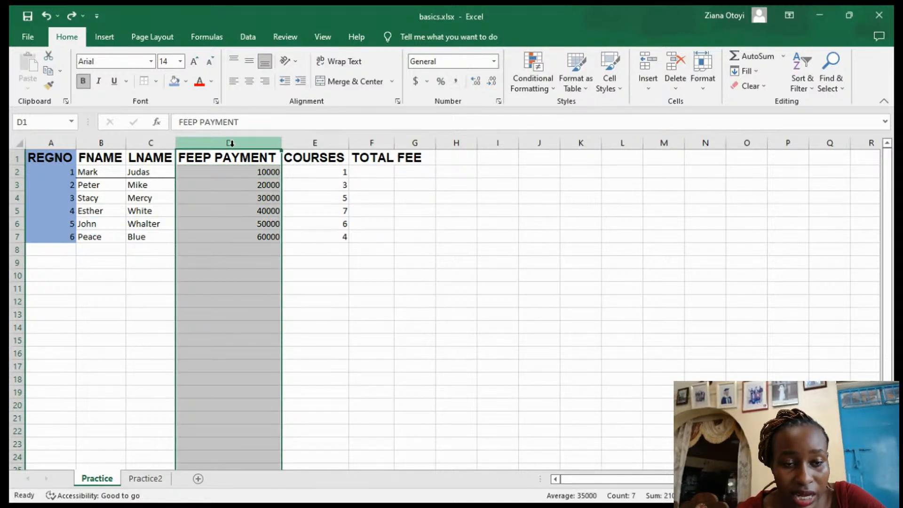
{"action": "left_click", "coordinate": [494, 62]}
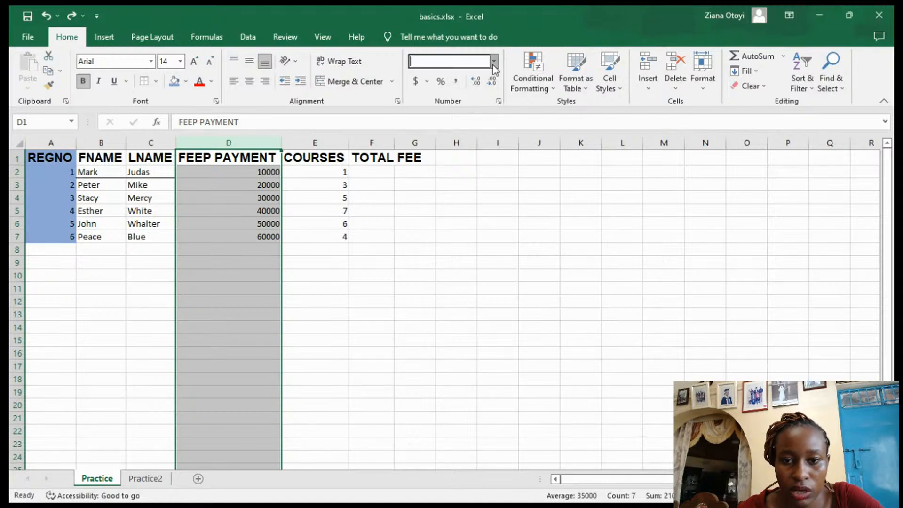
{"action": "left_click", "coordinate": [475, 144]}
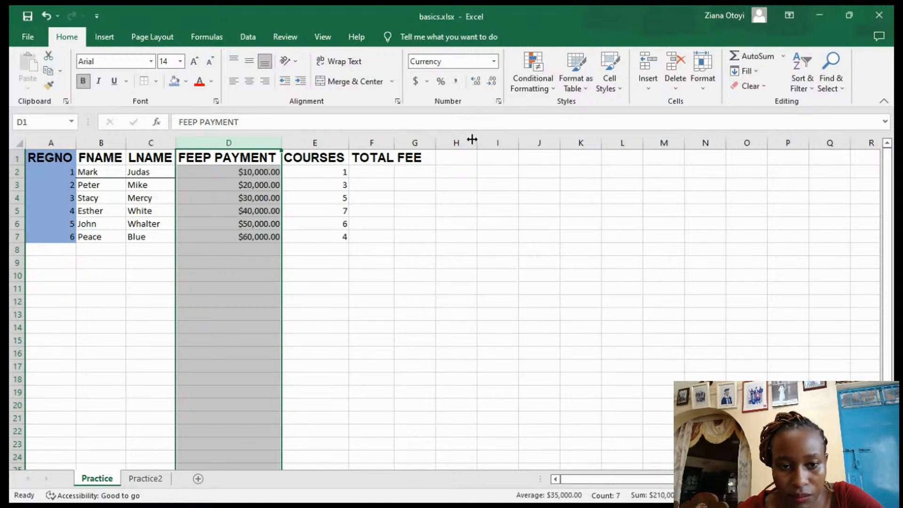
Change the format of the fifth student's fee payment in cell D6 to Number
{"action": "left_click", "coordinate": [262, 222]}
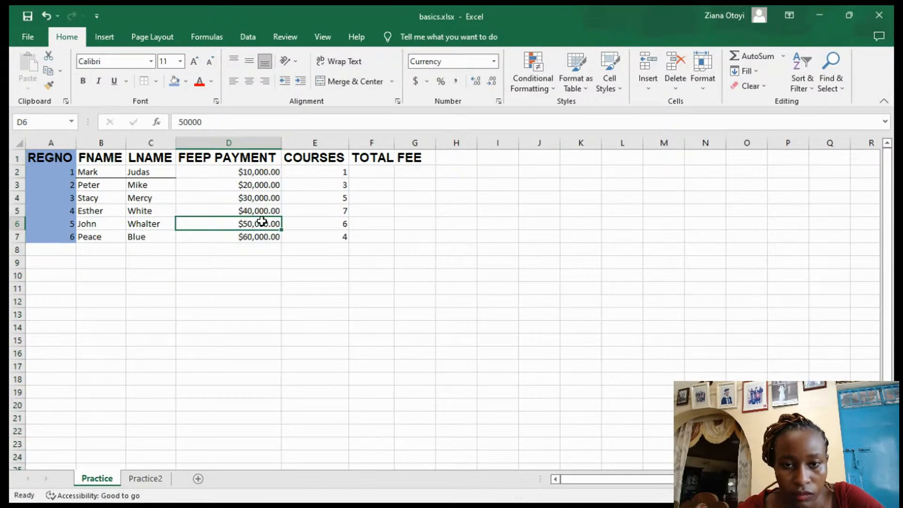
{"action": "left_click", "coordinate": [493, 61]}
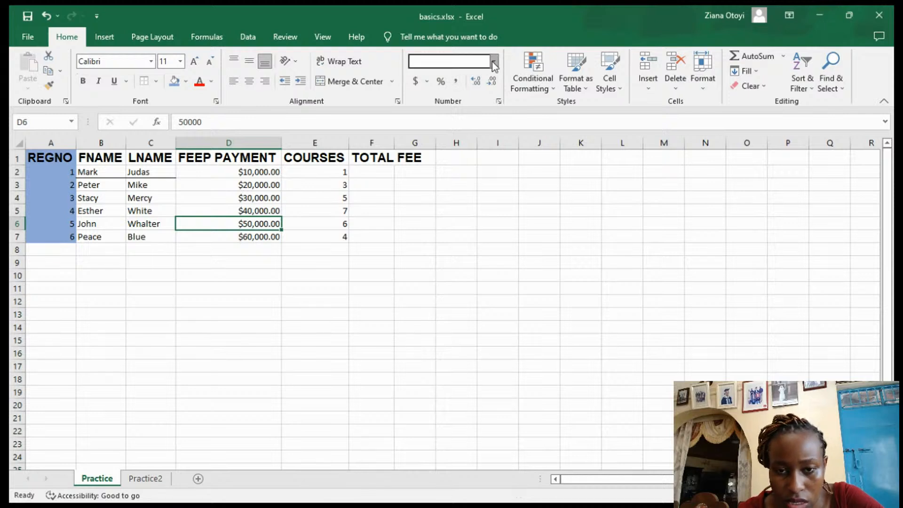
{"action": "left_click", "coordinate": [494, 63]}
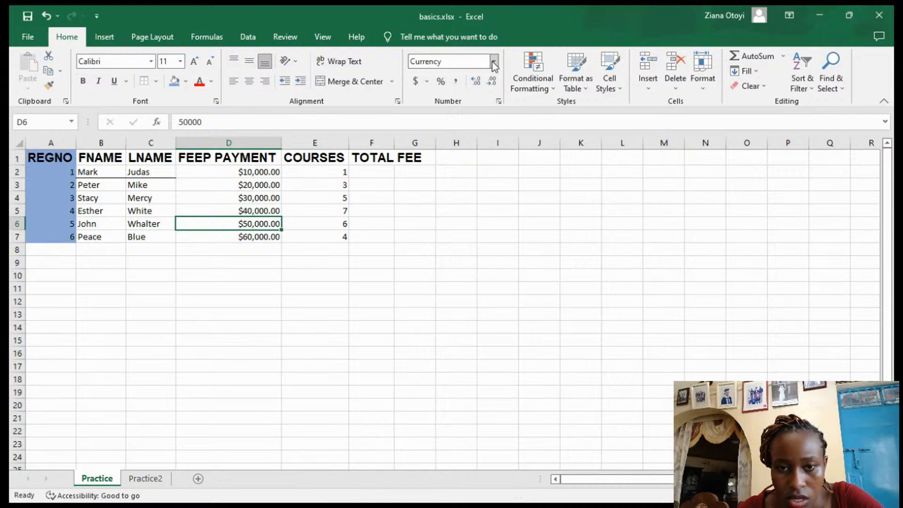
{"action": "left_click", "coordinate": [430, 81]}
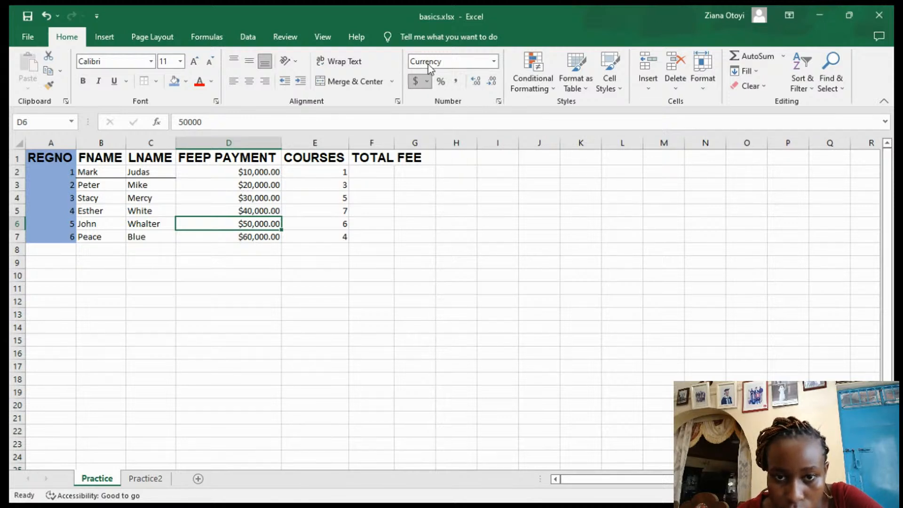
{"action": "left_click", "coordinate": [491, 63]}
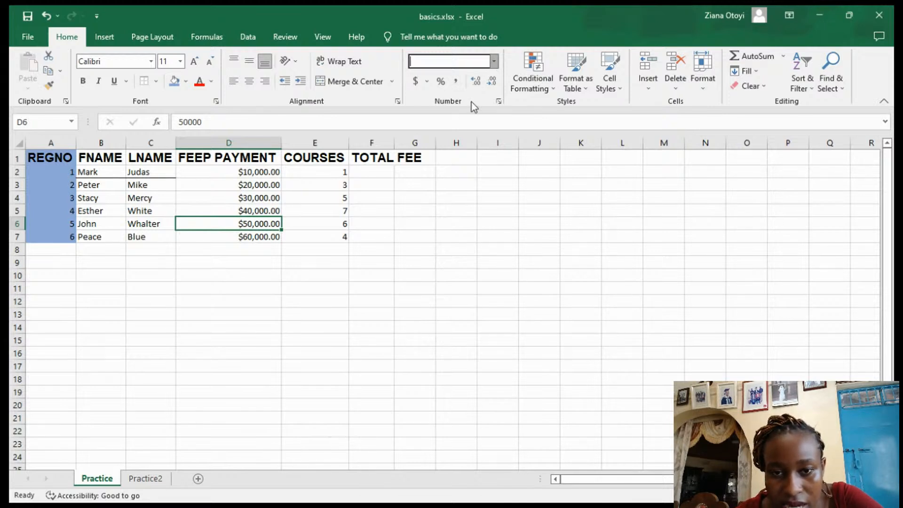
{"action": "type", "text": "Number"}
{"action": "key", "text": "Return"}
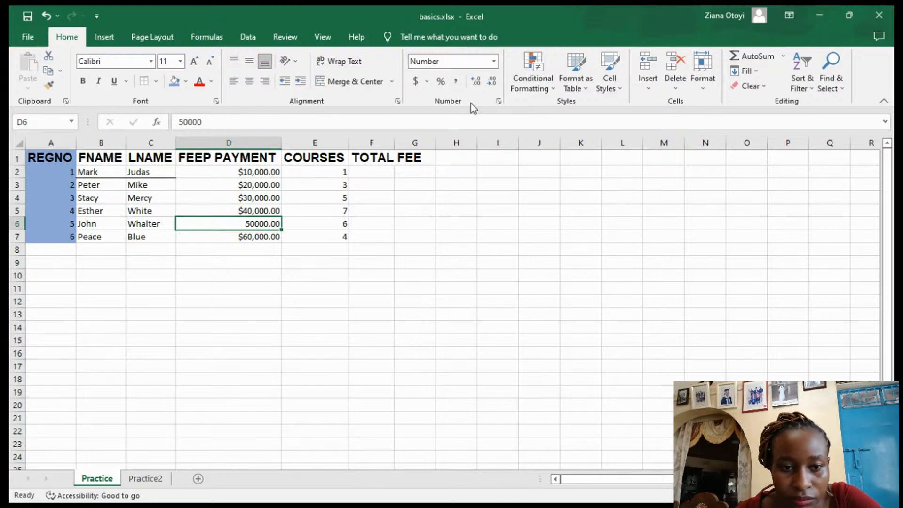
Apply the Number format to the entire FEEP PAYMENT column D
{"action": "left_click", "coordinate": [221, 137]}
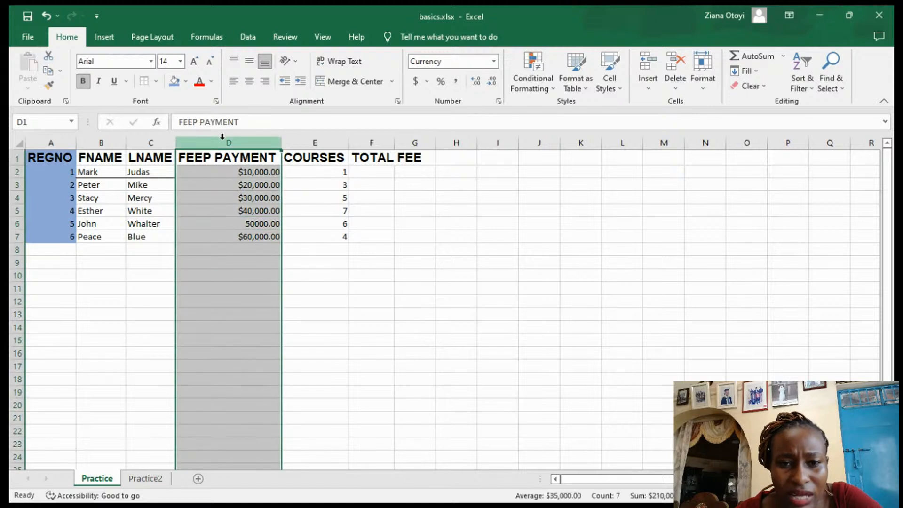
{"action": "left_click", "coordinate": [487, 57]}
{"action": "type", "text": "Number"}
{"action": "key", "text": "Return"}
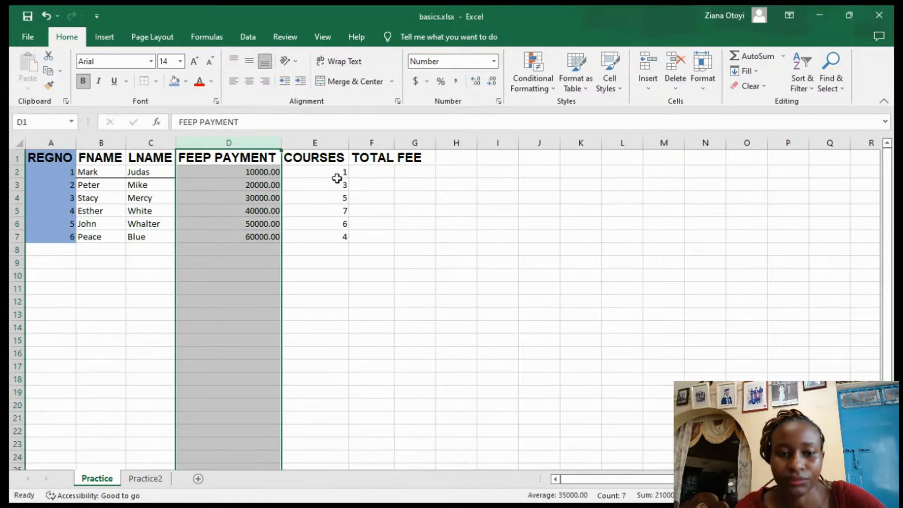
Change the font of the whole student table, A1:F7, to Times New Roman
{"action": "left_click", "coordinate": [254, 227]}
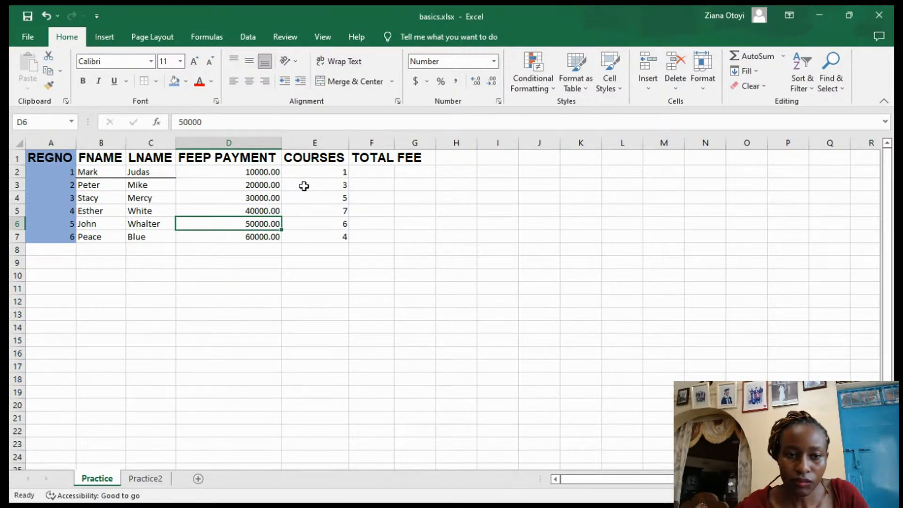
{"action": "left_click", "coordinate": [121, 188]}
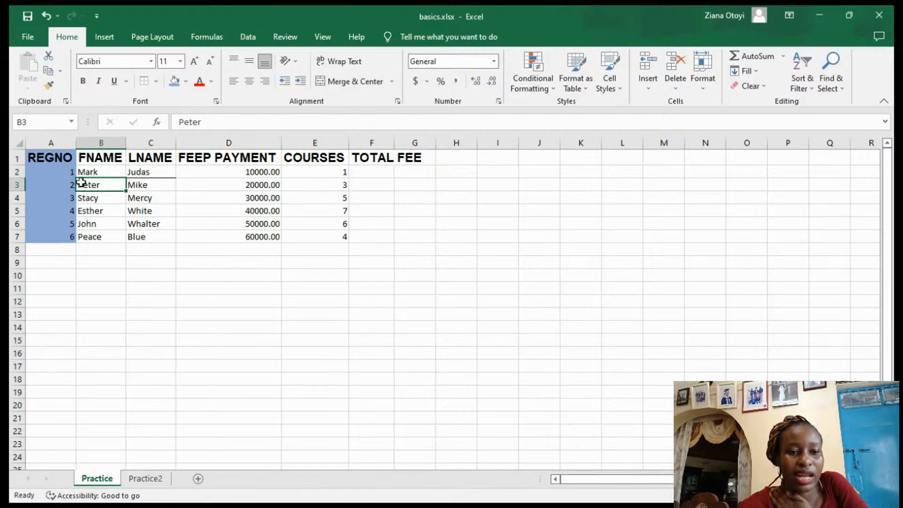
{"action": "left_click", "coordinate": [95, 213]}
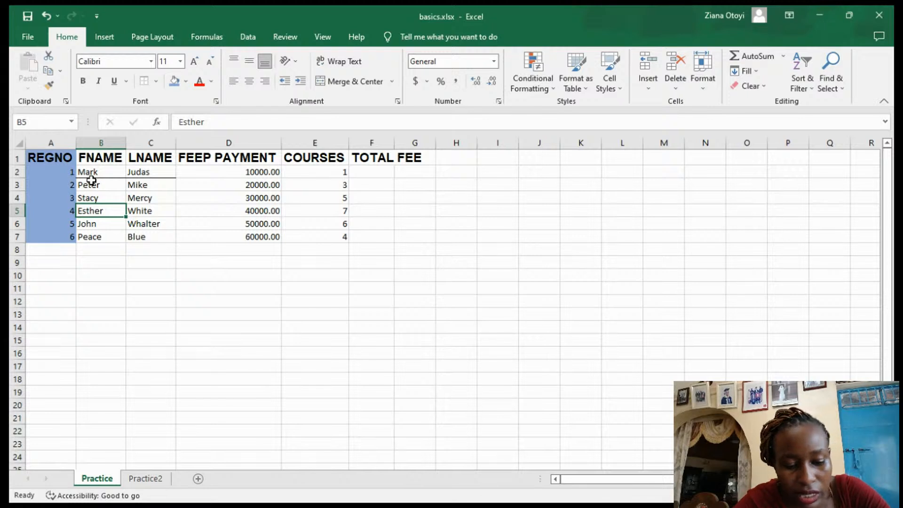
{"action": "key", "text": "ctrl+a"}
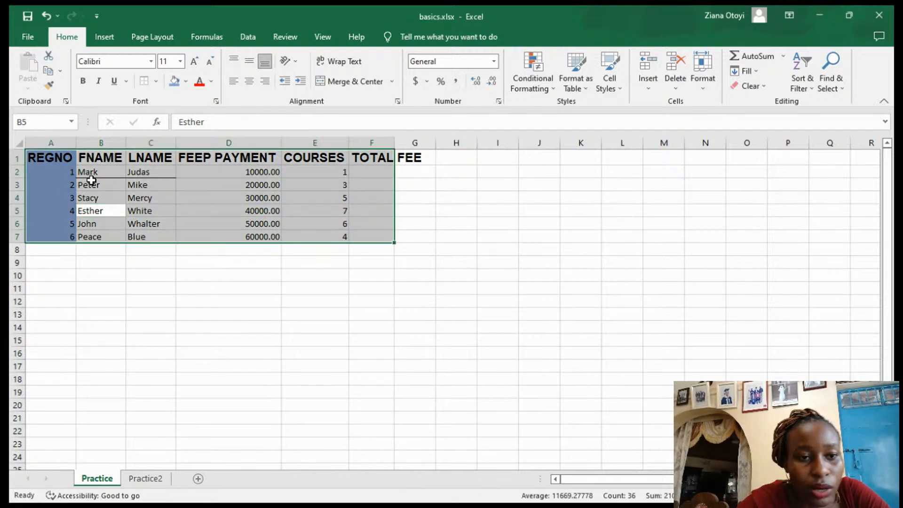
{"action": "left_click", "coordinate": [134, 62]}
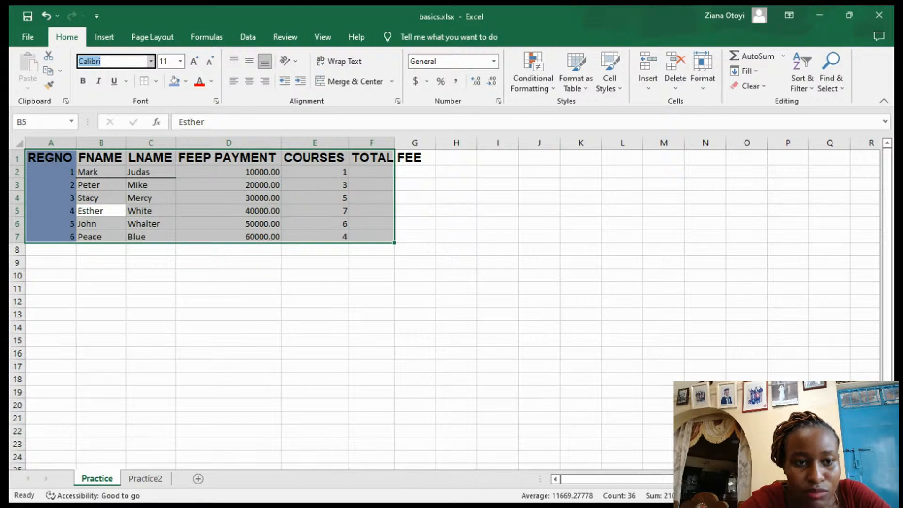
{"action": "type", "text": "Times New Roman"}
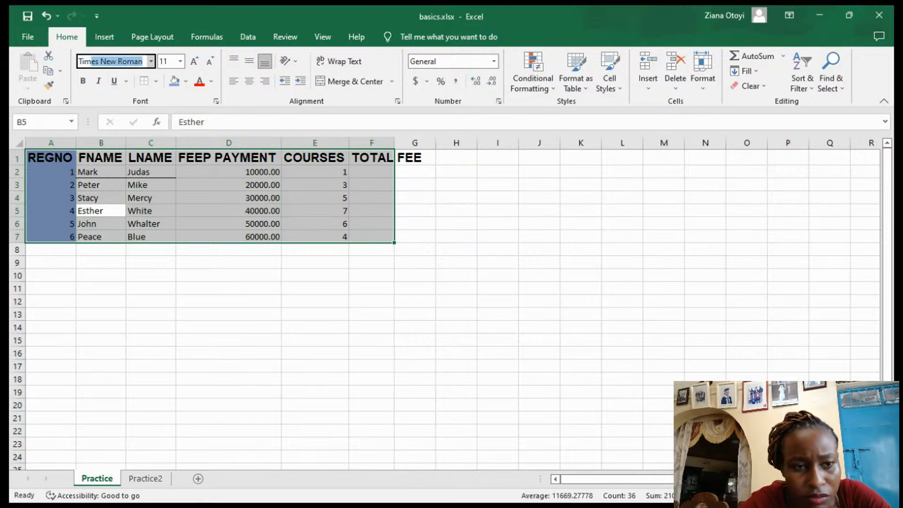
{"action": "key", "text": "Return"}
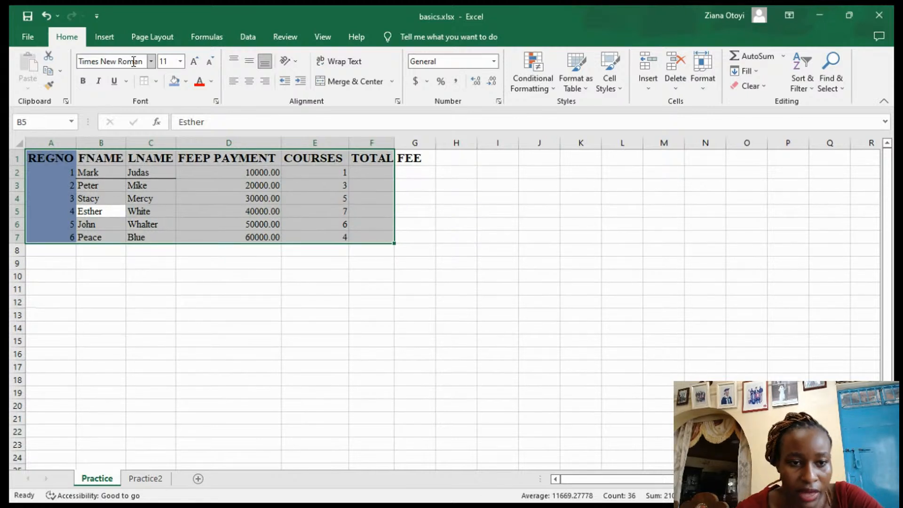
Set the font size of the whole student table to 12
{"action": "left_click", "coordinate": [168, 61]}
{"action": "key", "text": "BackSpace"}
{"action": "type", "text": "12"}
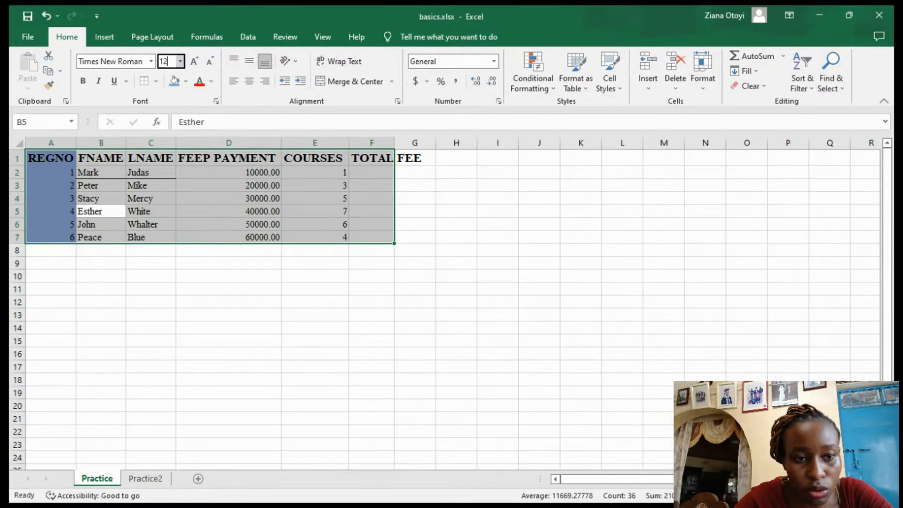
{"action": "key", "text": "Return"}
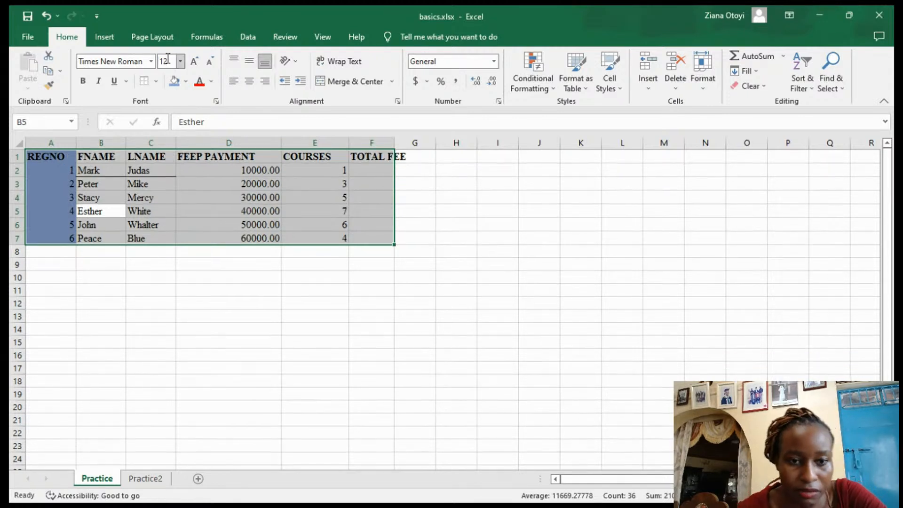
{"action": "left_click", "coordinate": [142, 237]}
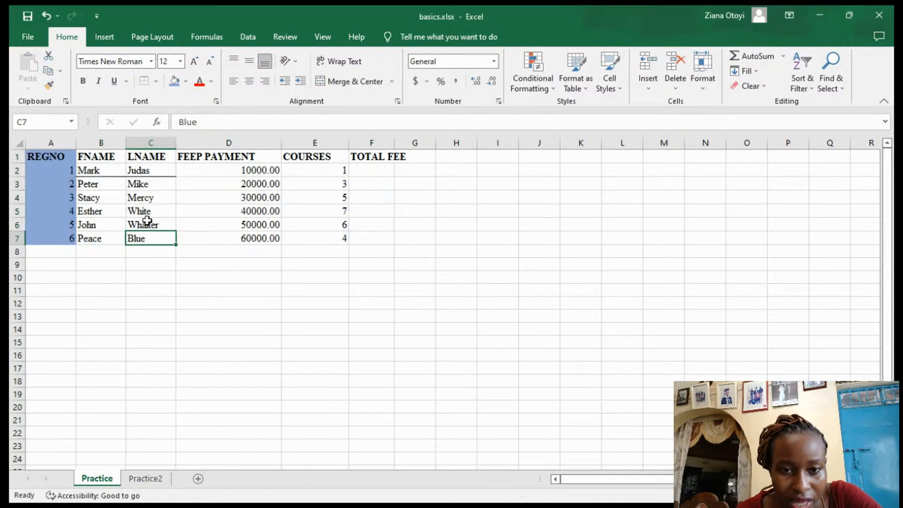
Set the font size of the header row, cells A1 to G1, to 14
{"action": "left_click", "coordinate": [302, 158]}
{"action": "left_click", "coordinate": [42, 156]}
{"action": "double_click", "coordinate": [43, 157]}
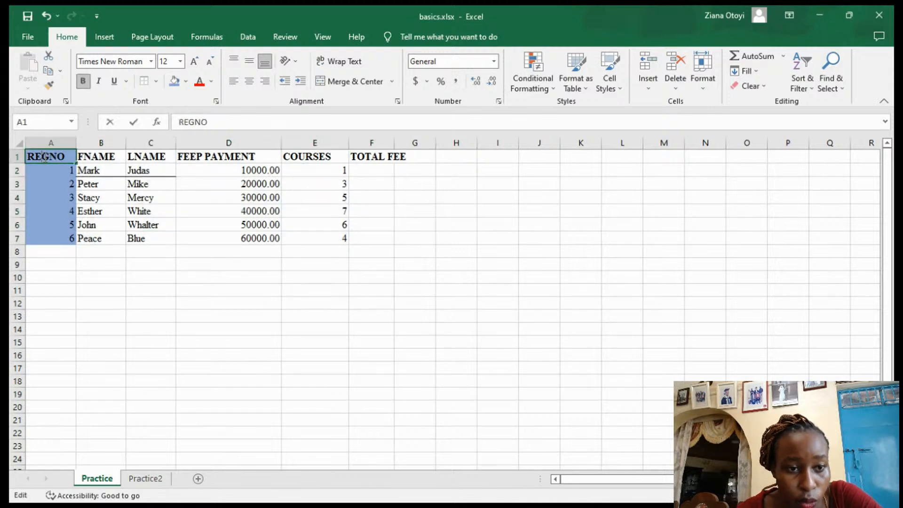
{"action": "left_click", "coordinate": [121, 268]}
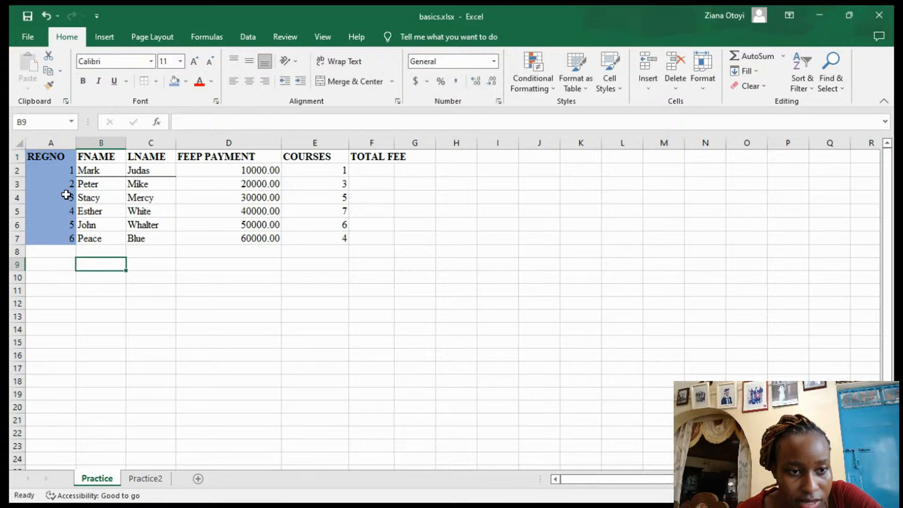
{"action": "left_click_drag", "start_coordinate": [39, 155], "coordinate": [409, 151]}
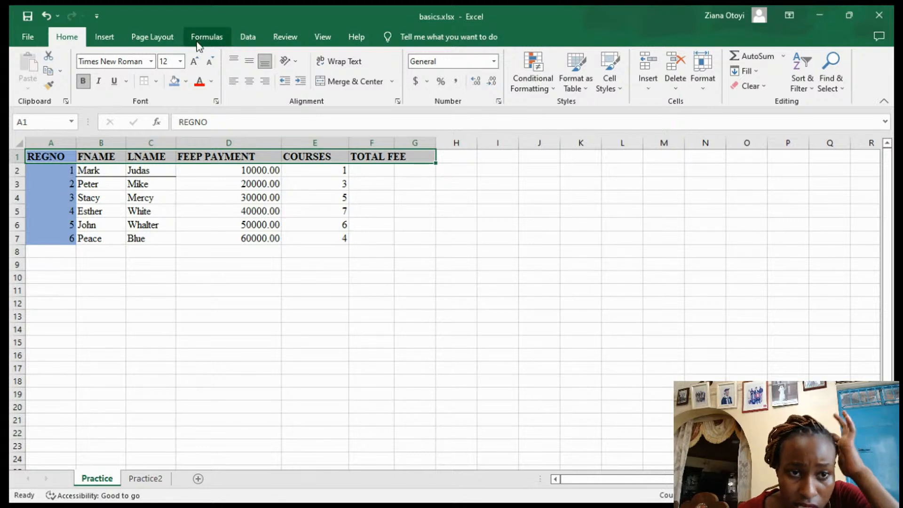
{"action": "left_click", "coordinate": [168, 61]}
{"action": "type", "text": "14"}
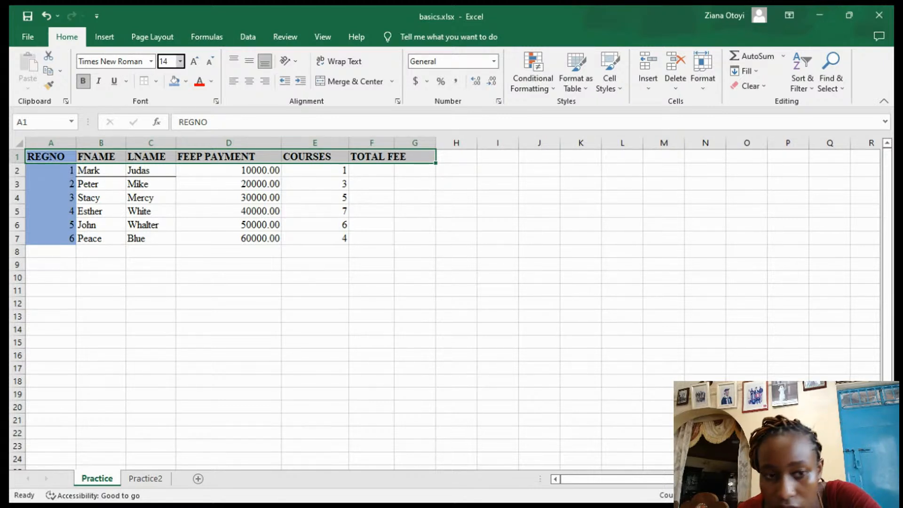
{"action": "key", "text": "Return"}
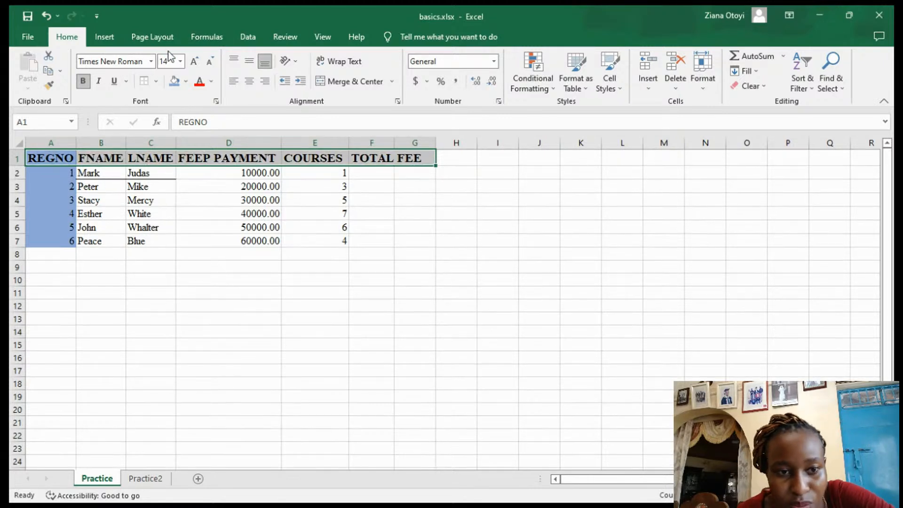
{"action": "left_click", "coordinate": [134, 252]}
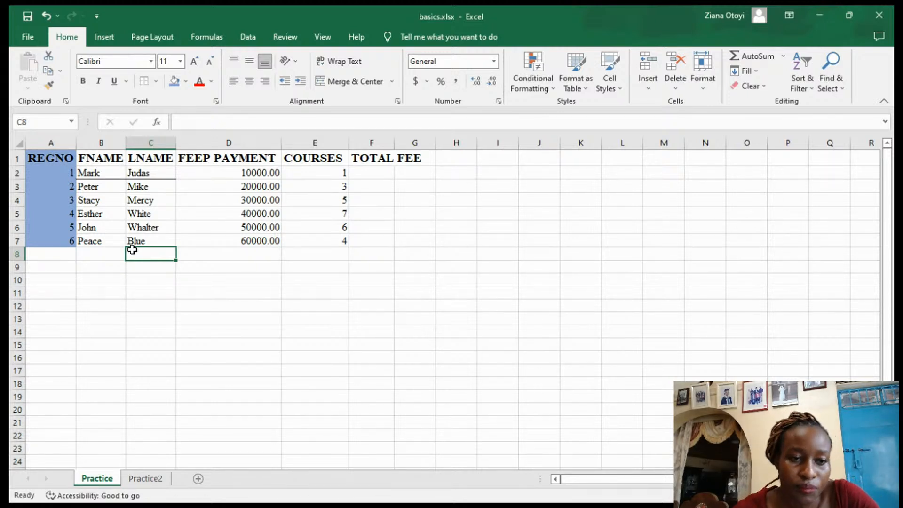
Sort the student table by the FEEP PAYMENT column from largest to smallest, keeping each student's row together
{"action": "left_click", "coordinate": [106, 141]}
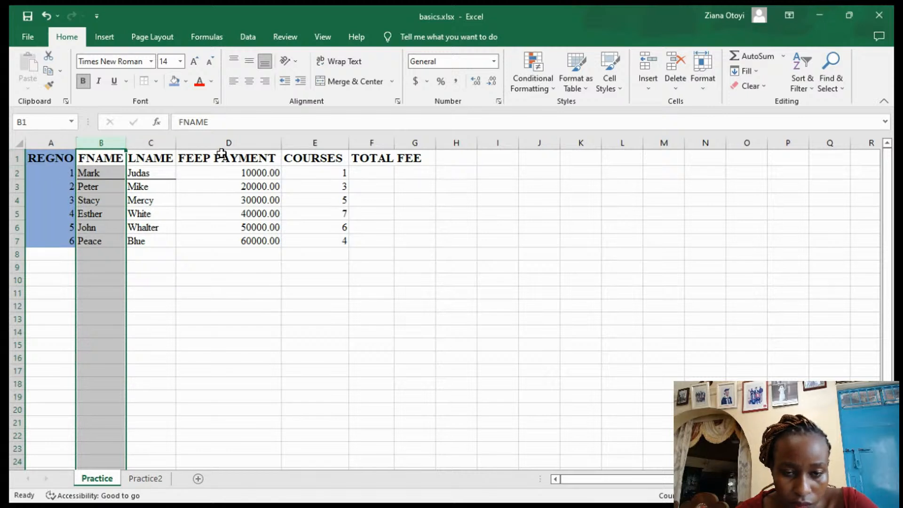
{"action": "left_click", "coordinate": [248, 144]}
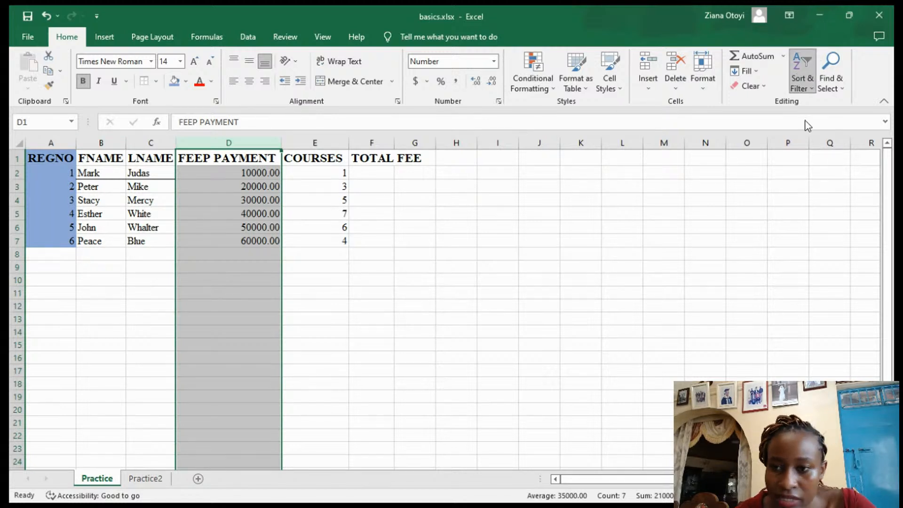
{"action": "left_click", "coordinate": [241, 144]}
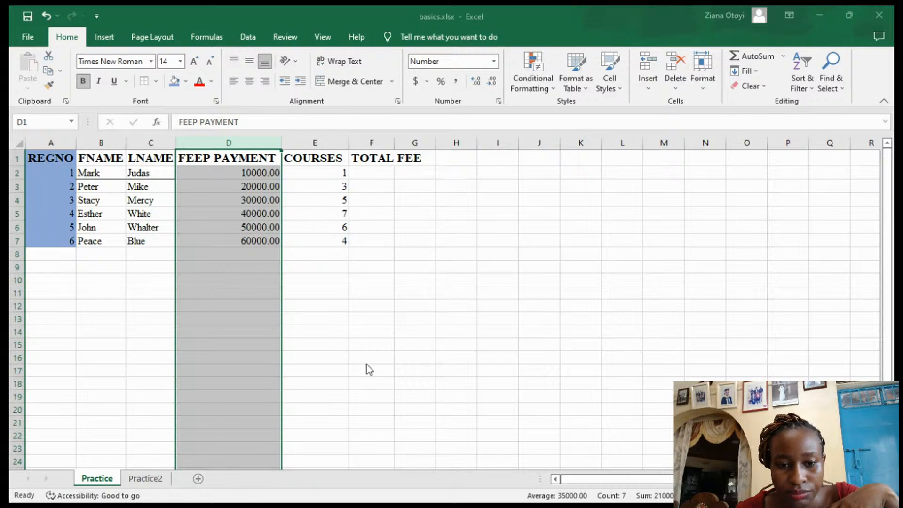
{"action": "key", "text": "alt+h"}
{"action": "key", "text": "s"}
{"action": "key", "text": "o"}
{"action": "left_click", "coordinate": [266, 227]}
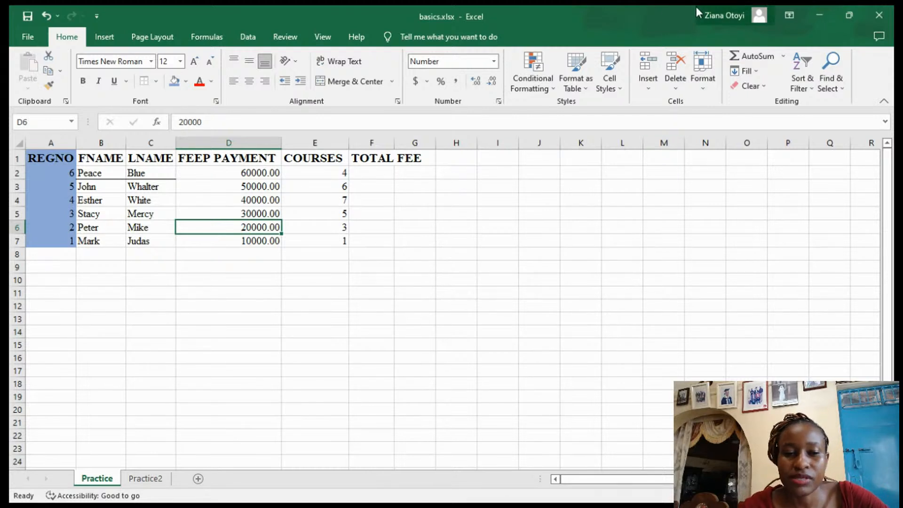
Total the six fee payments in cell D8 with the formula =D2+D3+D4+D5+D6+D7
{"action": "left_click", "coordinate": [241, 254]}
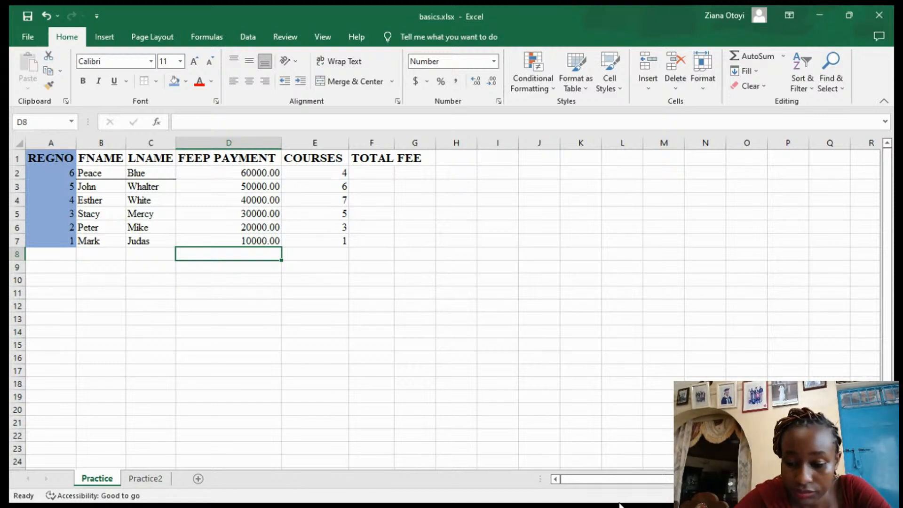
{"action": "type", "text": "="}
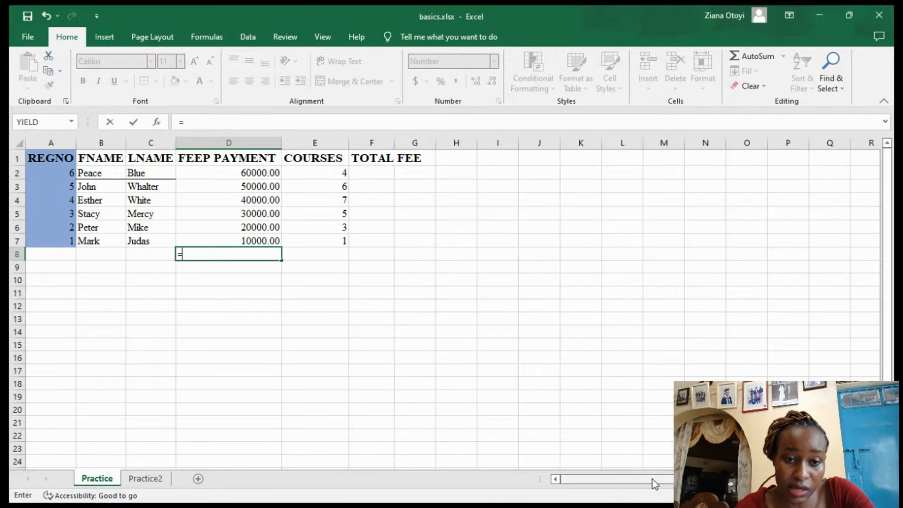
{"action": "left_click", "coordinate": [226, 172]}
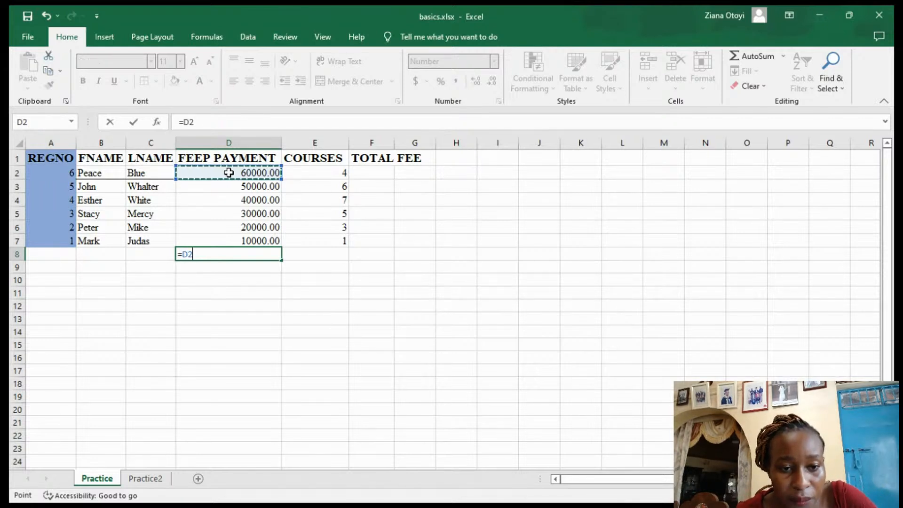
{"action": "left_click", "coordinate": [201, 253]}
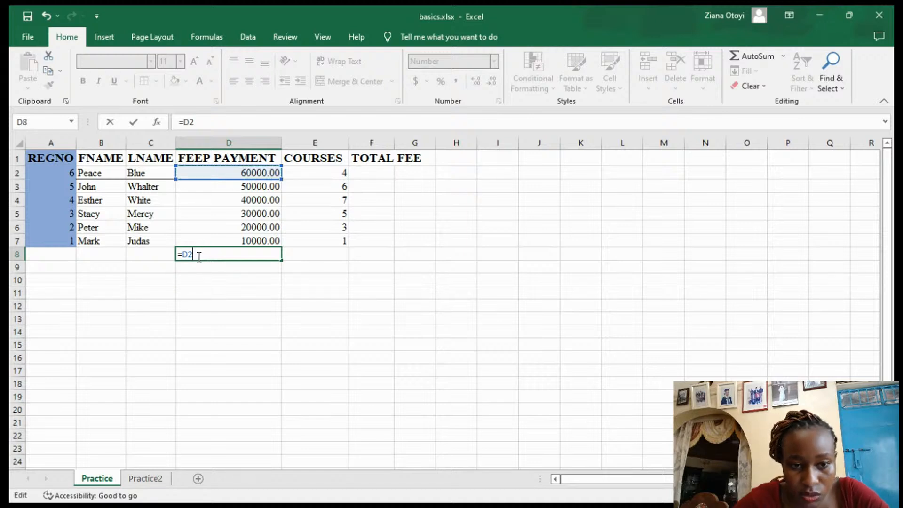
{"action": "type", "text": "+"}
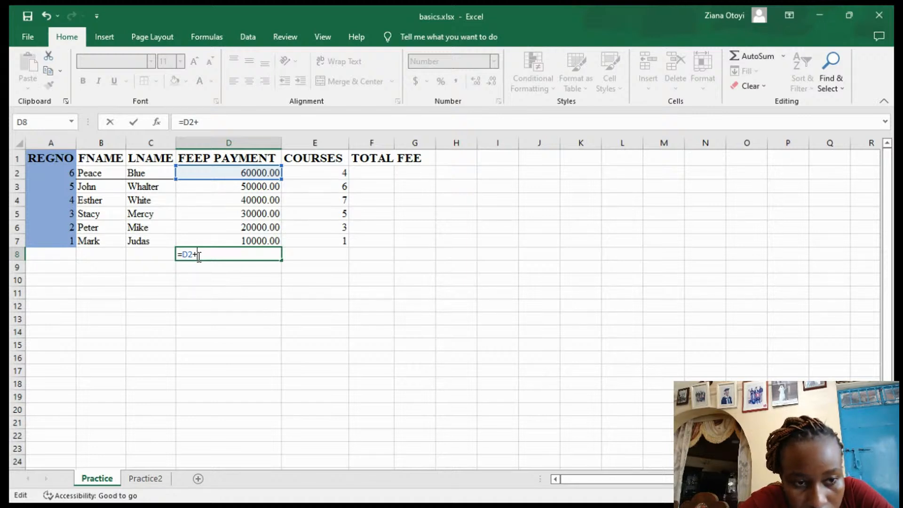
{"action": "type", "text": "d"}
{"action": "key", "text": "BackSpace"}
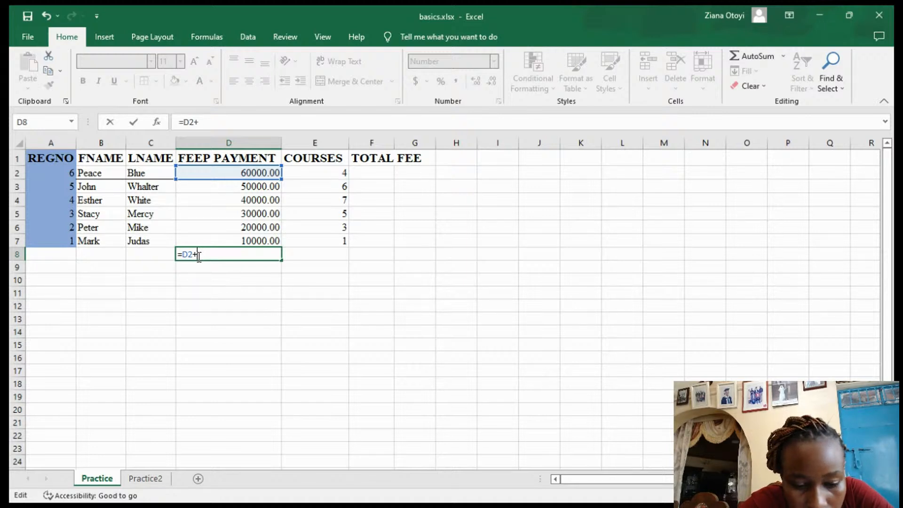
{"action": "type", "text": "D2"}
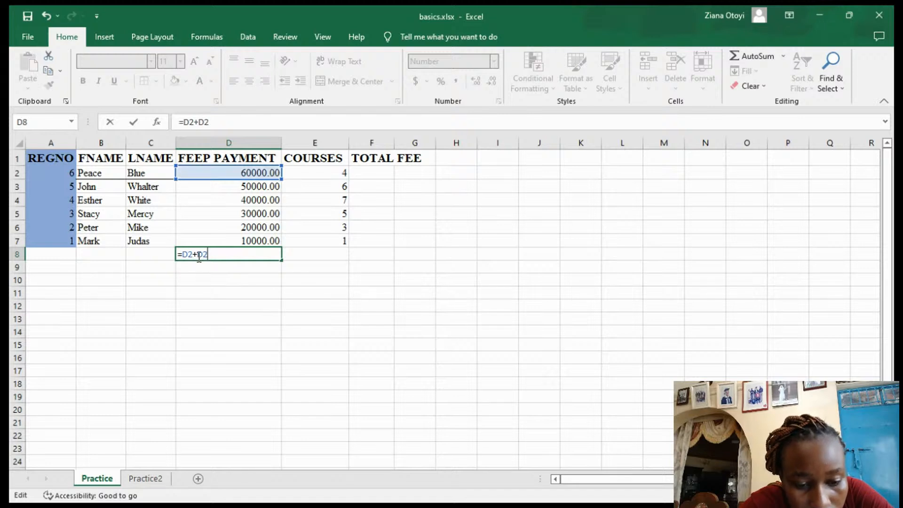
{"action": "type", "text": "3+D"}
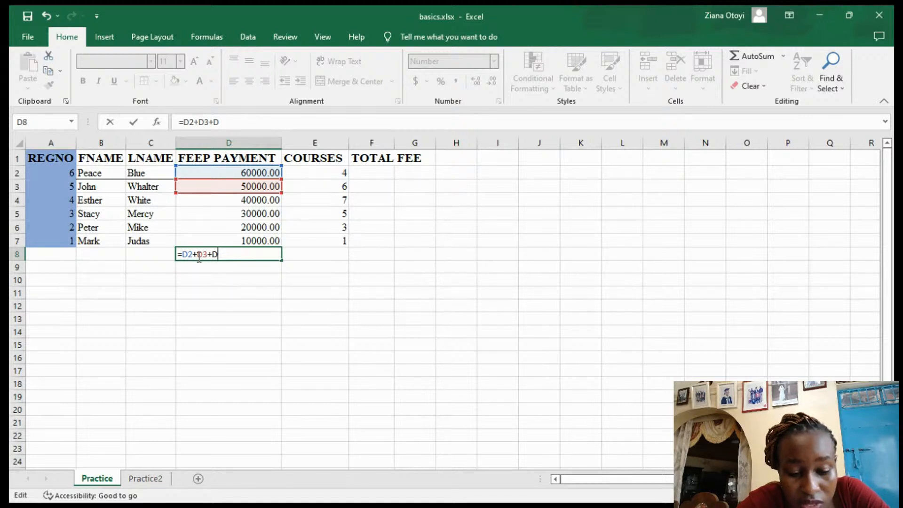
{"action": "type", "text": "4"}
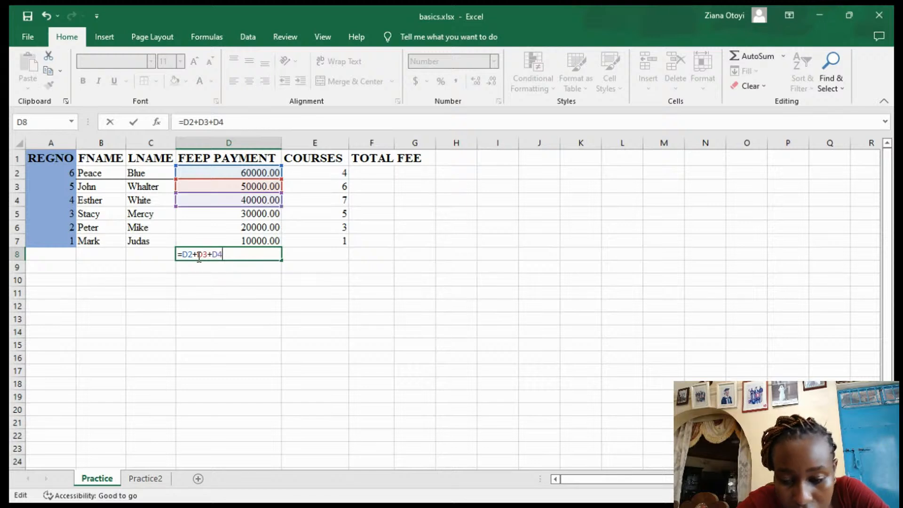
{"action": "type", "text": "+D5"}
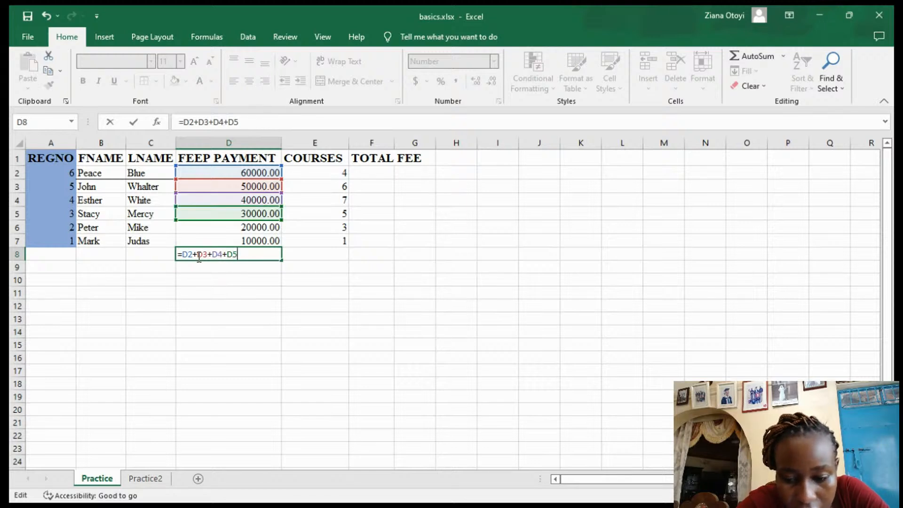
{"action": "type", "text": "+D"}
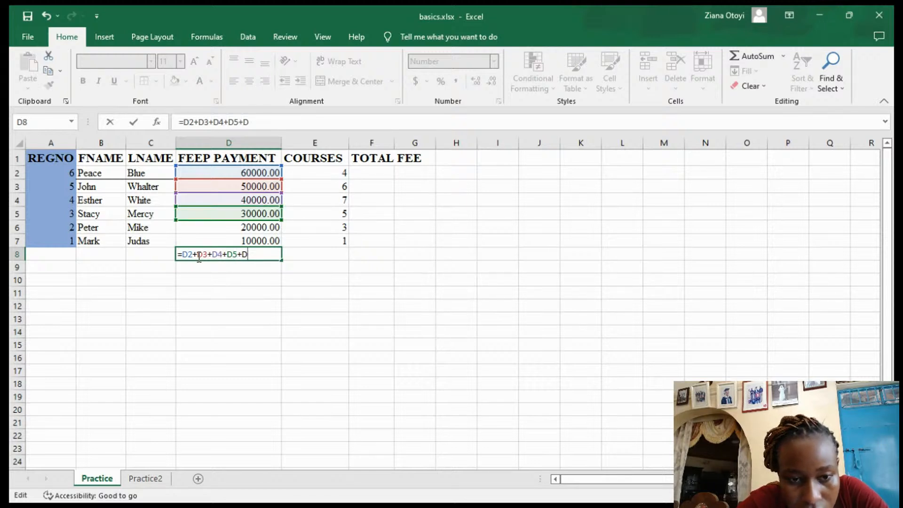
{"action": "type", "text": "6"}
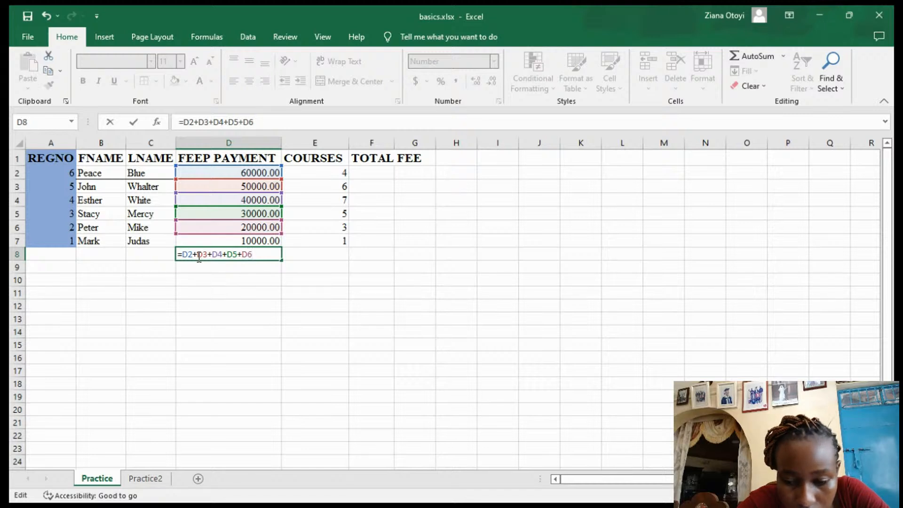
{"action": "type", "text": "+D7"}
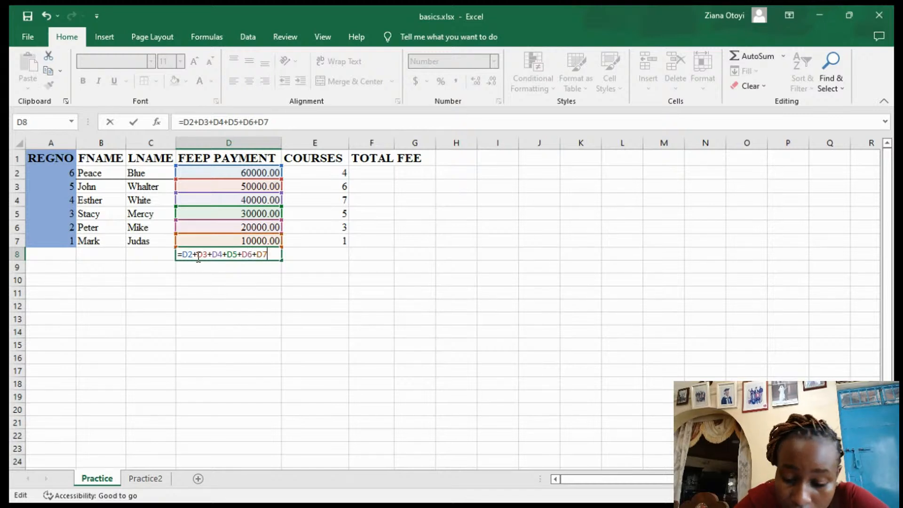
{"action": "key", "text": "Return"}
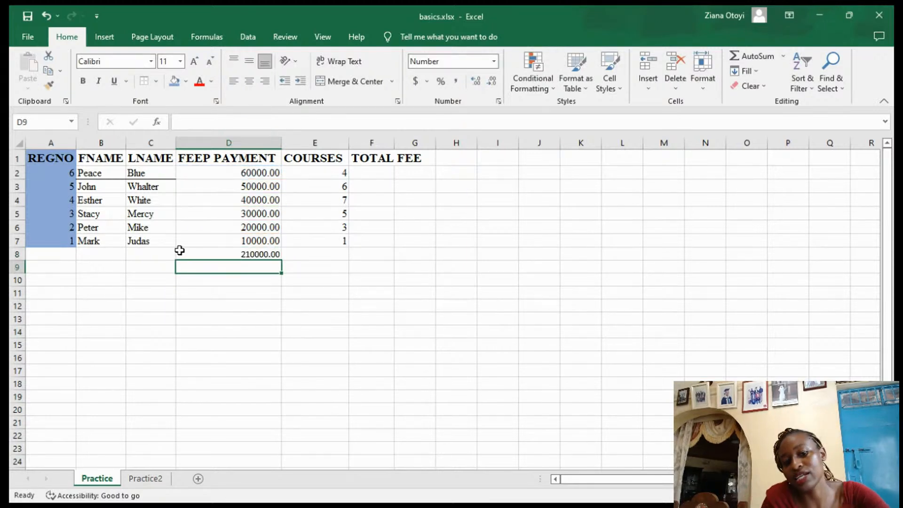
Shade the fee total in cell D8 light orange and fit column F's width to its TOTAL FEE header
{"action": "left_click", "coordinate": [222, 255]}
{"action": "double_click", "coordinate": [222, 255]}
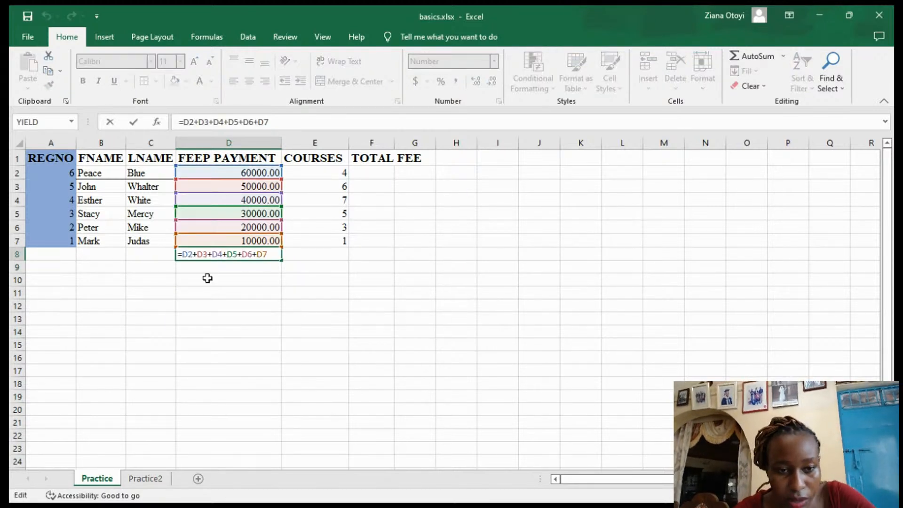
{"action": "left_click", "coordinate": [207, 278]}
{"action": "left_click", "coordinate": [202, 255]}
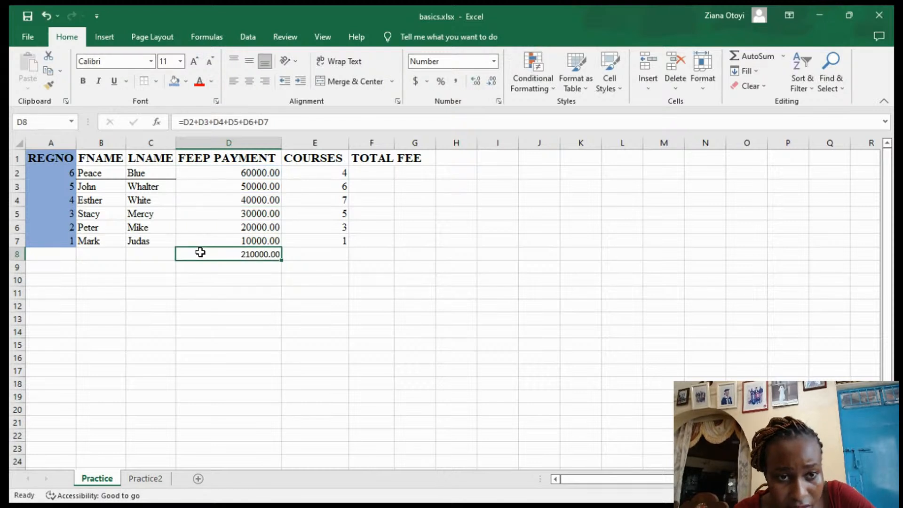
{"action": "left_click", "coordinate": [186, 81]}
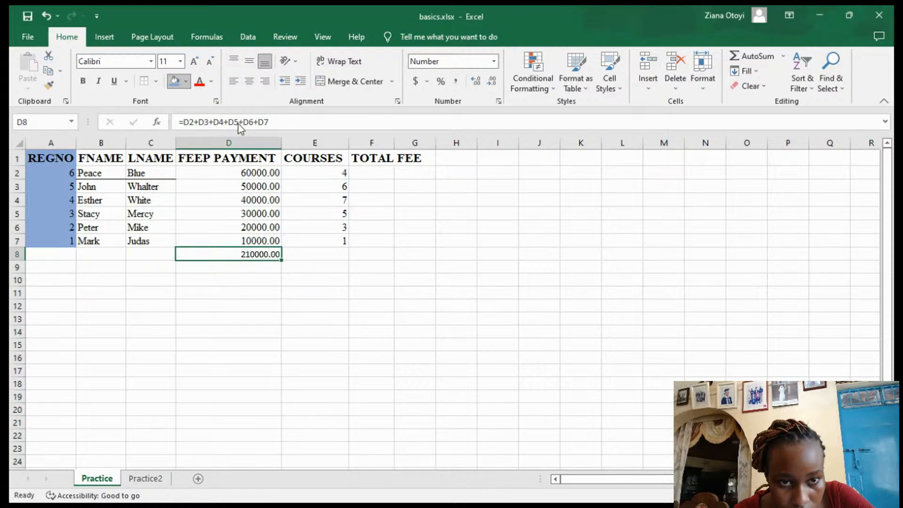
{"action": "left_click", "coordinate": [210, 268]}
{"action": "left_click", "coordinate": [212, 254]}
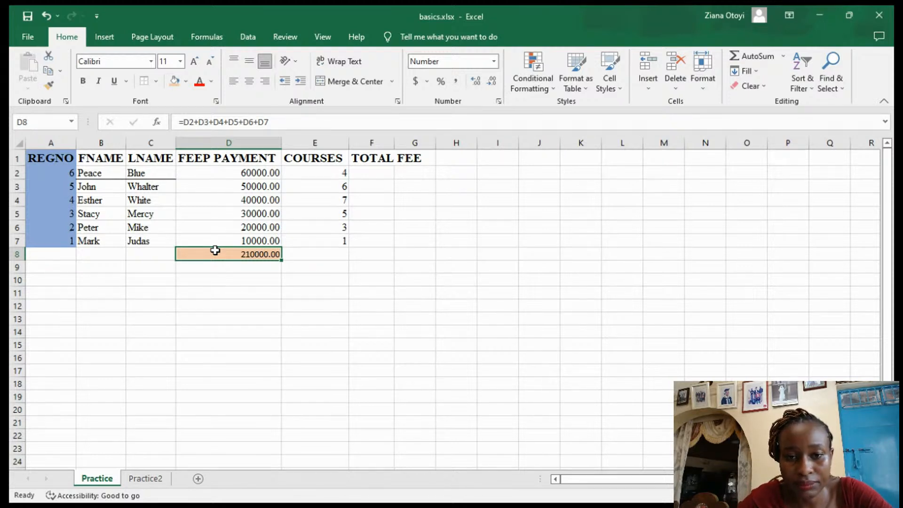
{"action": "double_click", "coordinate": [394, 143]}
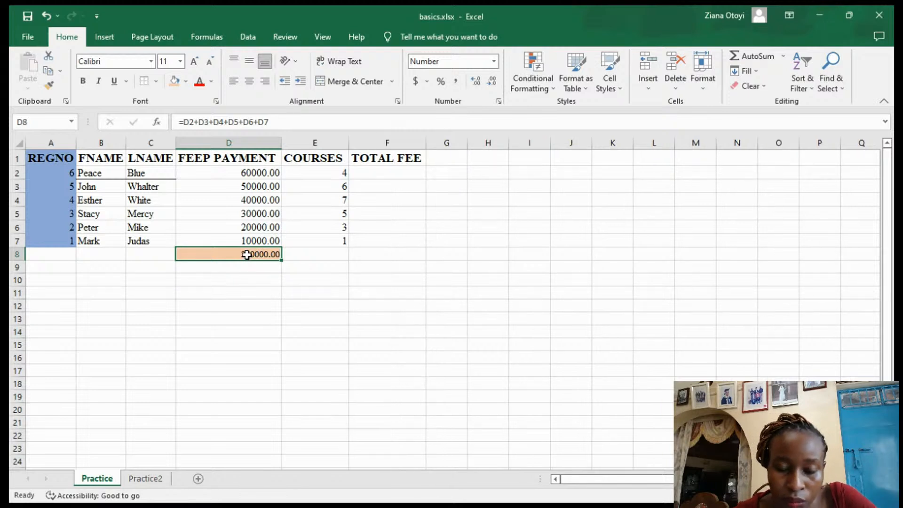
Calculate the first student's total fee in cell F2 by multiplying fee payment by courses with the formula =D2*E2
{"action": "double_click", "coordinate": [371, 174]}
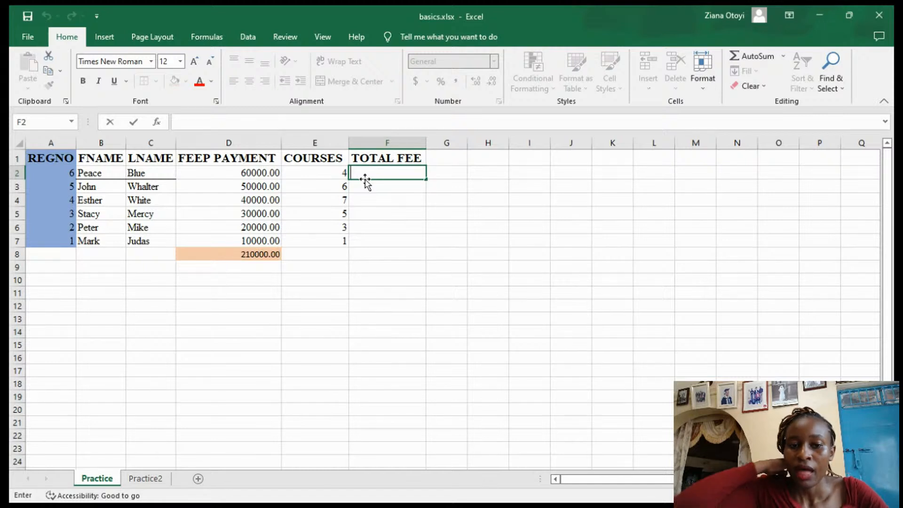
{"action": "left_click", "coordinate": [269, 174]}
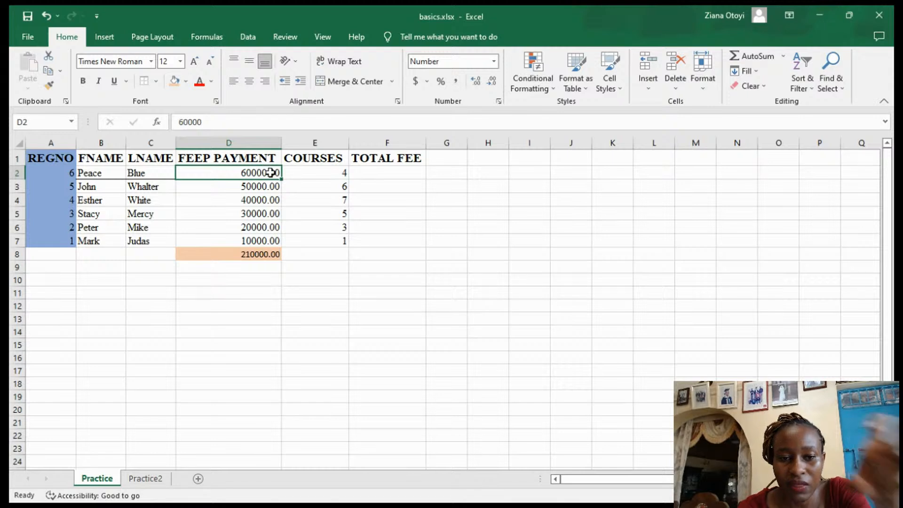
{"action": "left_click", "coordinate": [297, 172]}
{"action": "left_click", "coordinate": [254, 173]}
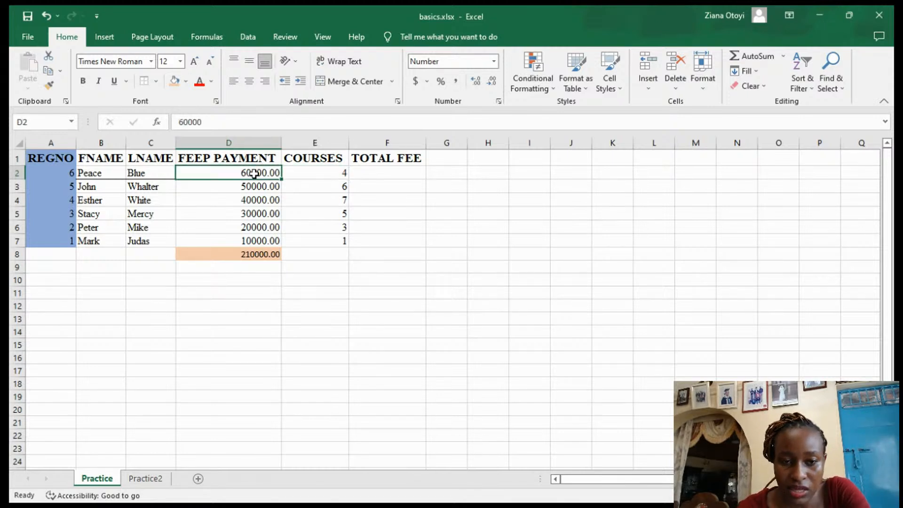
{"action": "left_click", "coordinate": [328, 172]}
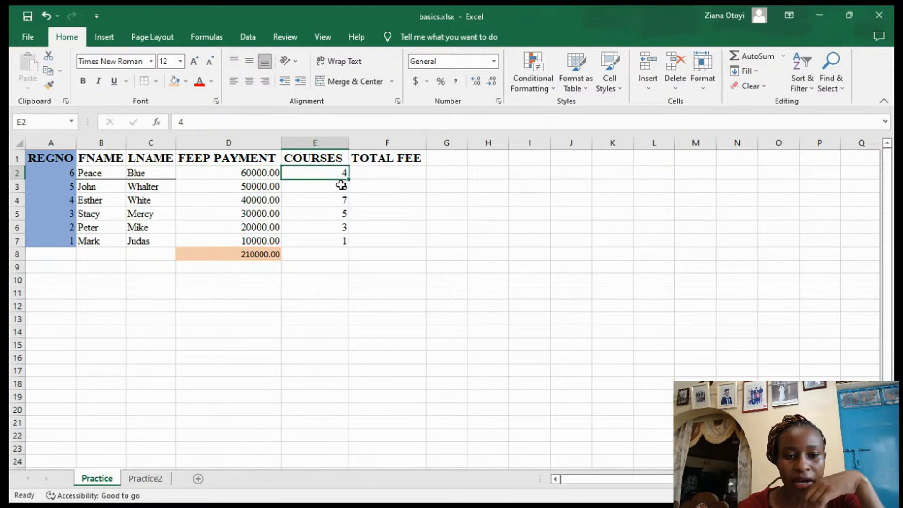
{"action": "left_click", "coordinate": [268, 174]}
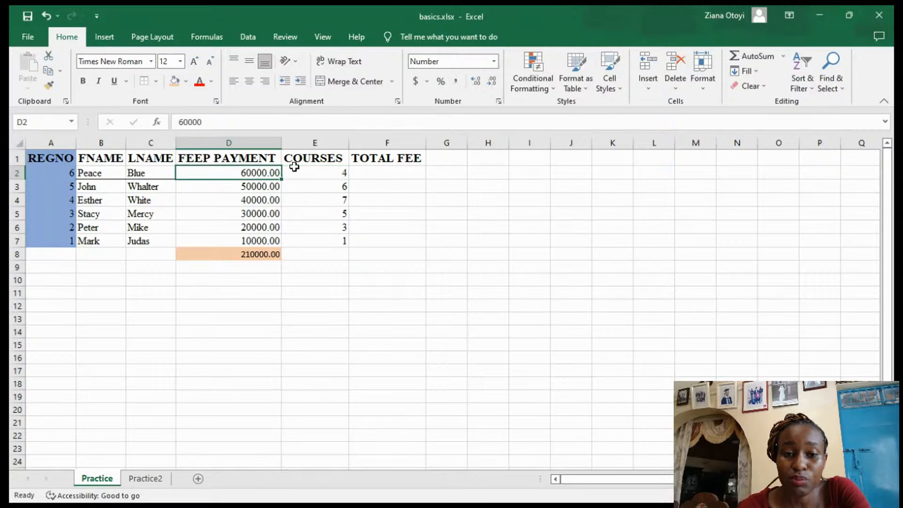
{"action": "left_click", "coordinate": [376, 176]}
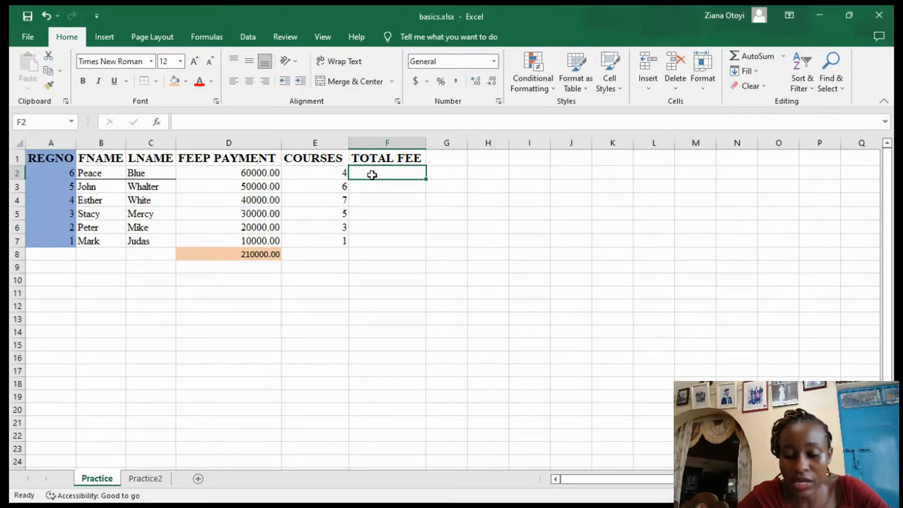
{"action": "type", "text": "="}
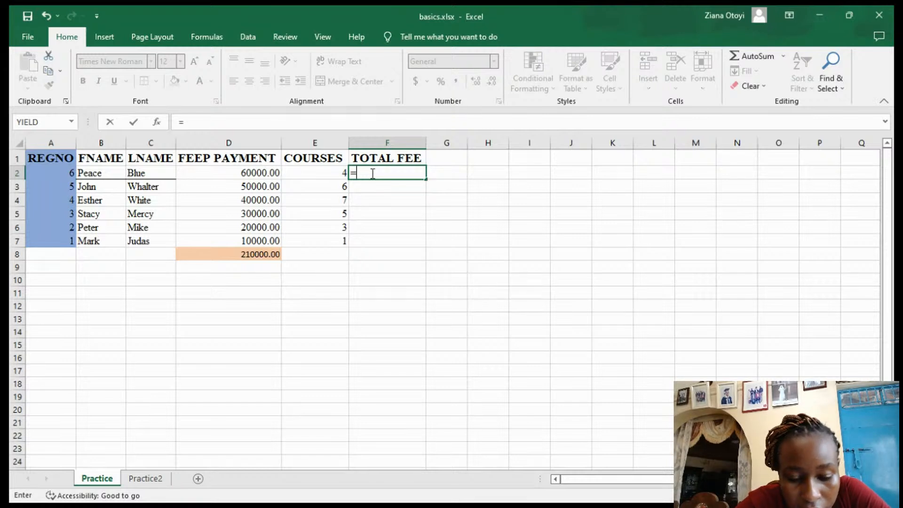
{"action": "type", "text": "D"}
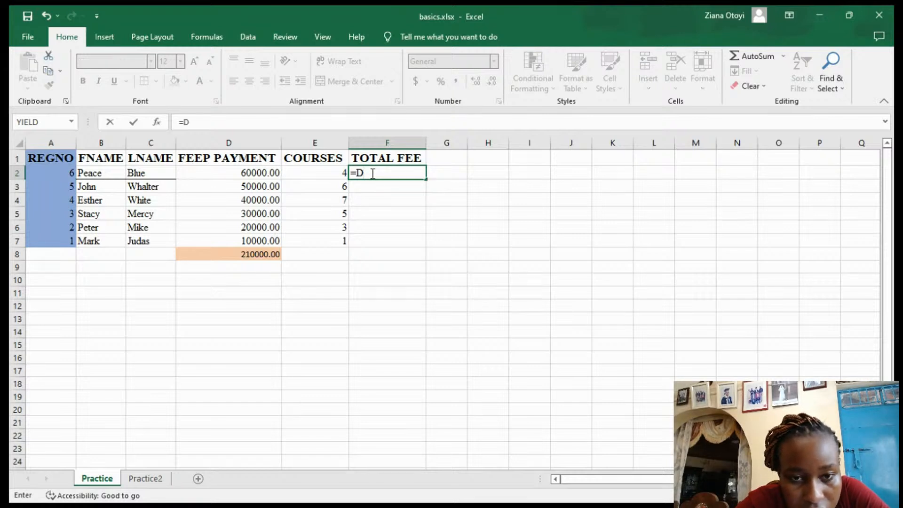
{"action": "type", "text": "2"}
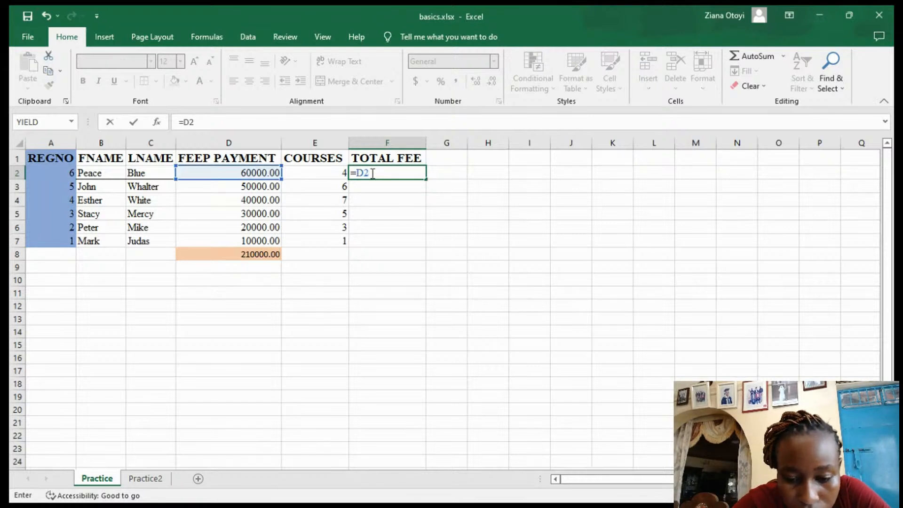
{"action": "type", "text": "*"}
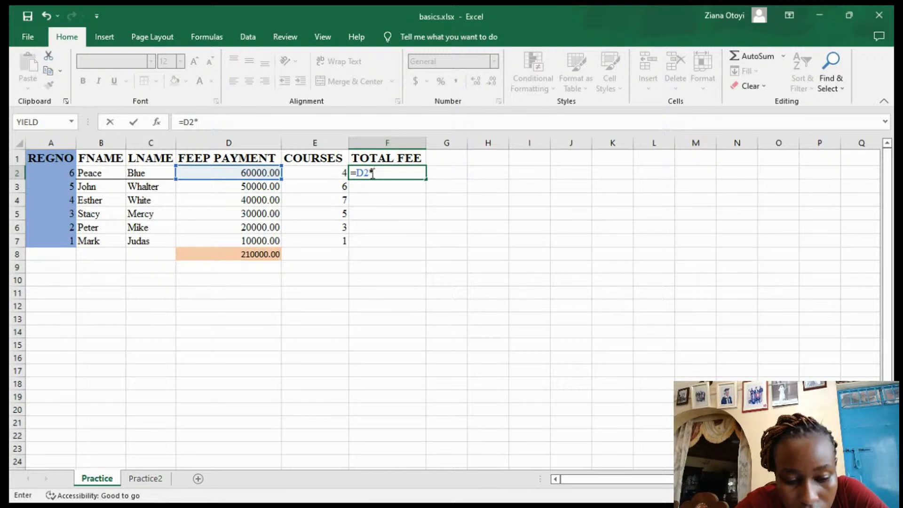
{"action": "type", "text": "E2"}
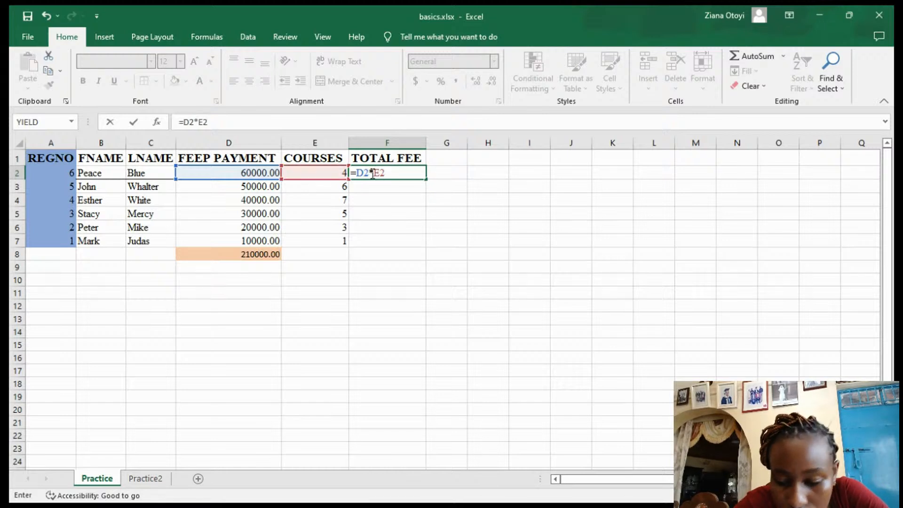
{"action": "key", "text": "Return"}
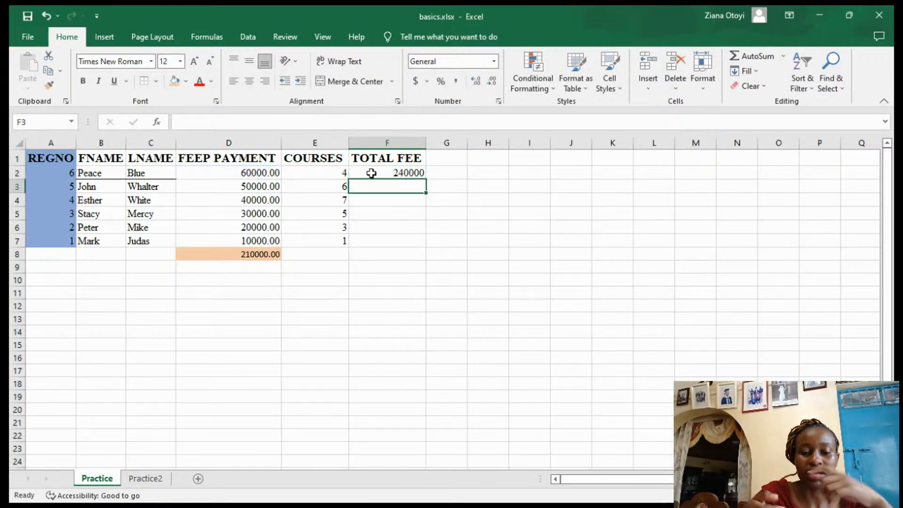
Try to fill the multiplication formula from F2 down to F8, and undo the fill
{"action": "left_click", "coordinate": [371, 173]}
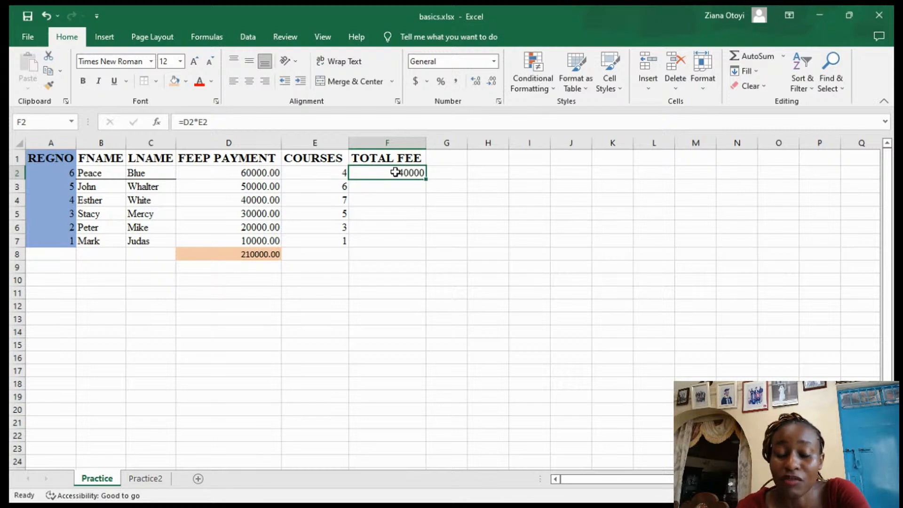
{"action": "double_click", "coordinate": [425, 179]}
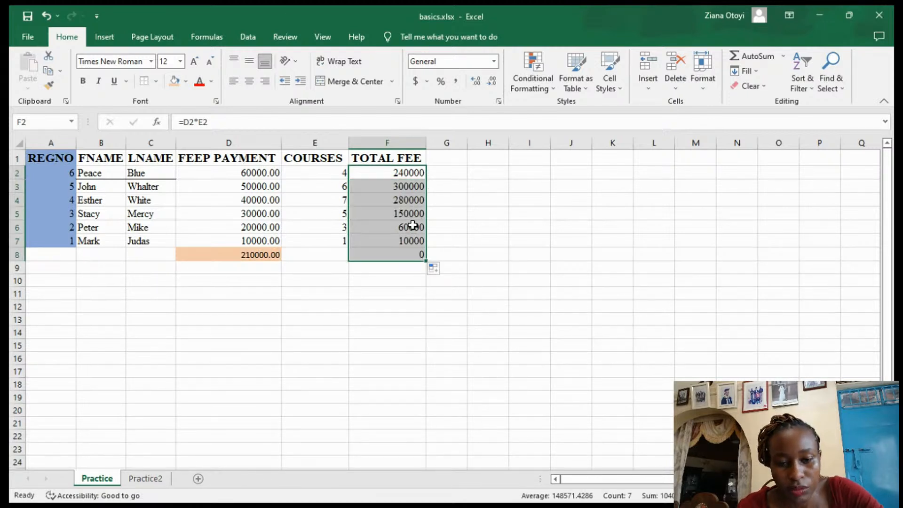
{"action": "key", "text": "ctrl+z"}
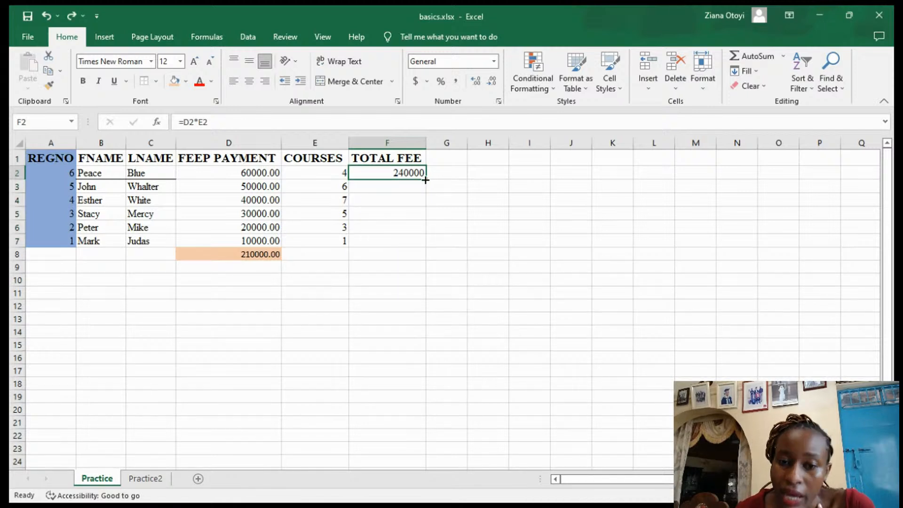
Fill the formula in F2 down the TOTAL FEE column to F8 and check the copied formulas in F3 and F7
{"action": "left_click", "coordinate": [377, 188]}
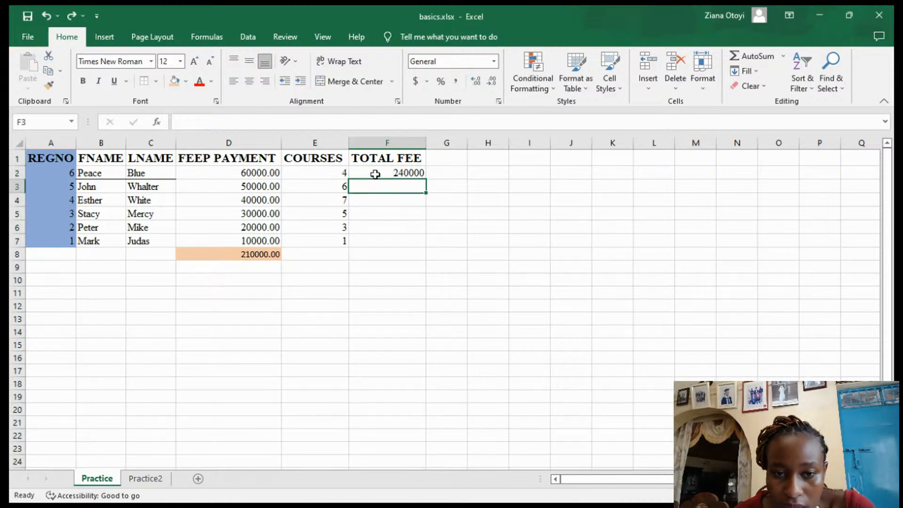
{"action": "left_click", "coordinate": [375, 174]}
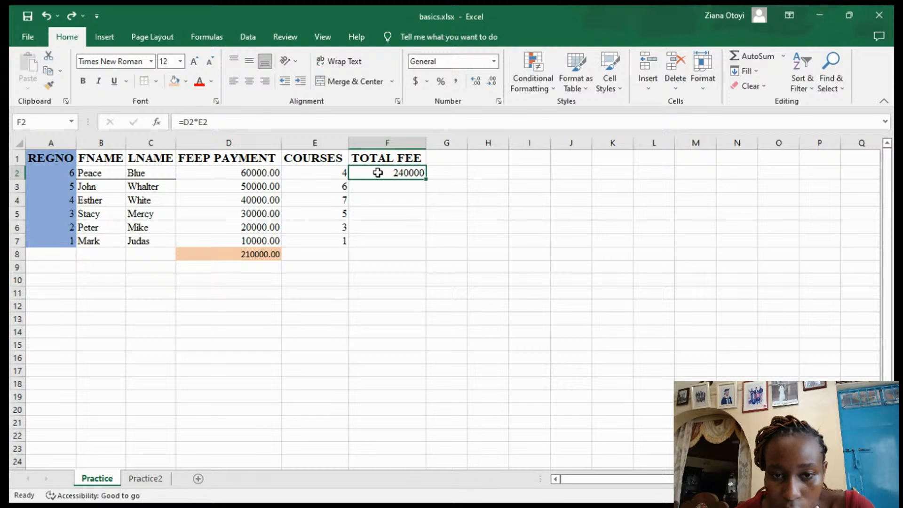
{"action": "double_click", "coordinate": [426, 179]}
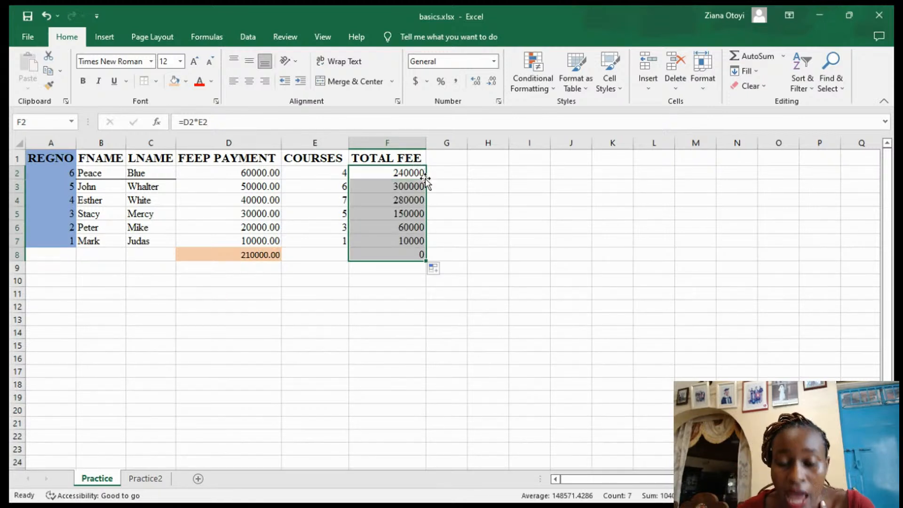
{"action": "double_click", "coordinate": [390, 186]}
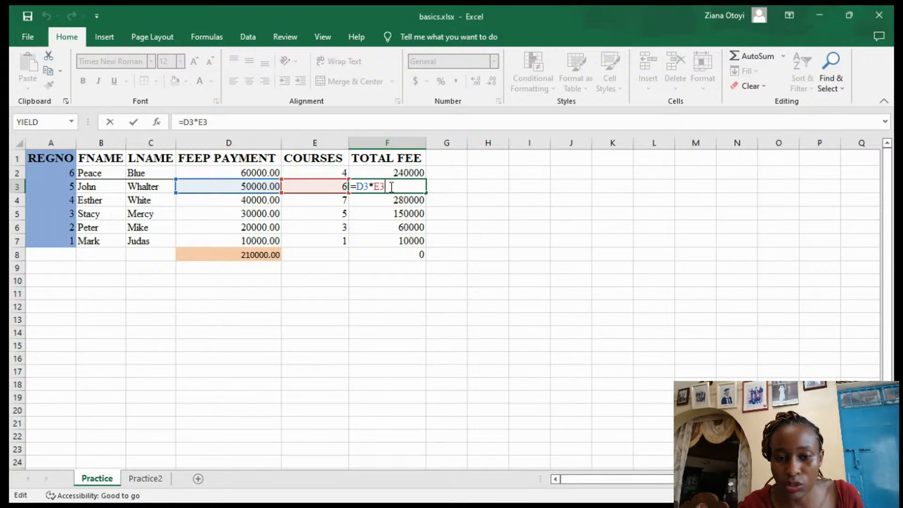
{"action": "left_click", "coordinate": [374, 239]}
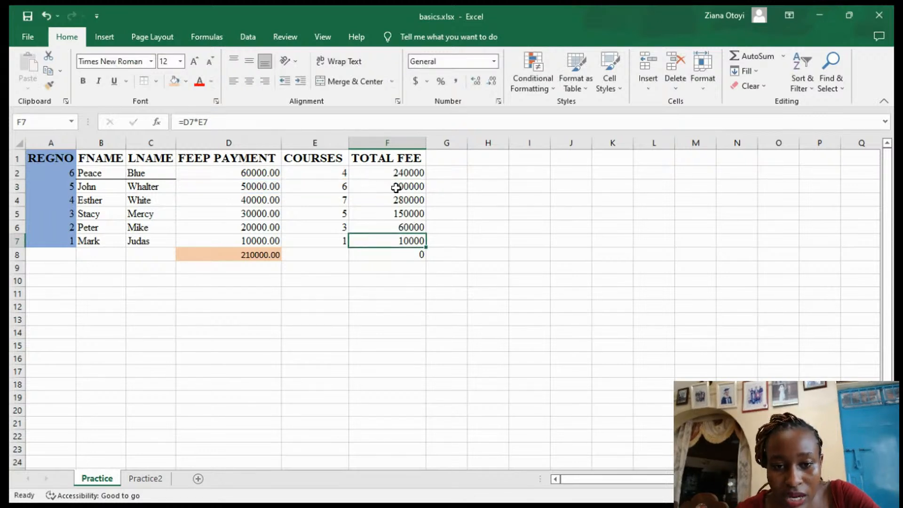
Undo the TOTAL FEE column fill and the multiplication formula in cell F2
{"action": "left_click", "coordinate": [396, 188]}
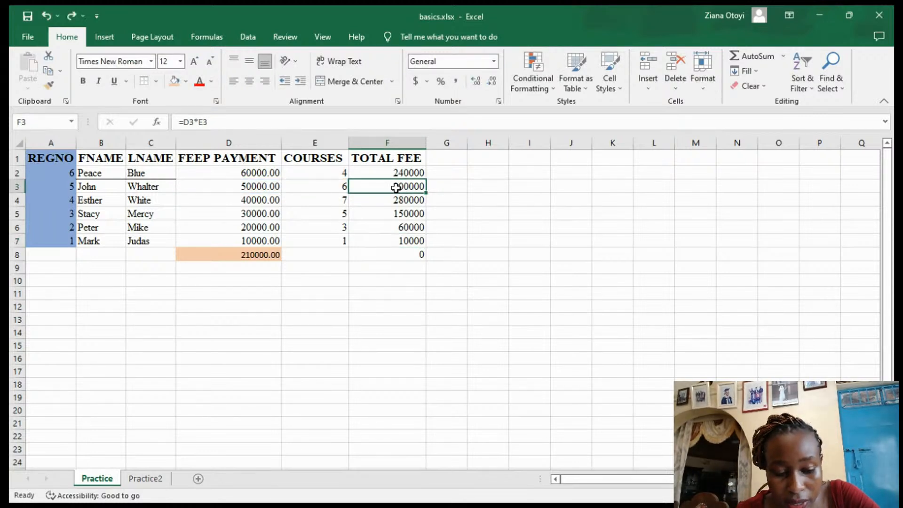
{"action": "key", "text": "ctrl+z"}
{"action": "key", "text": "ctrl+z"}
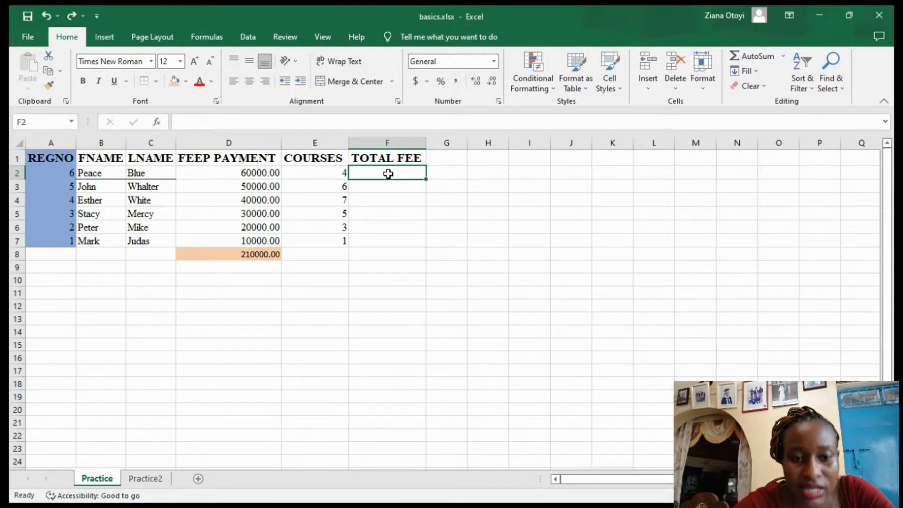
Divide the first student's fee payment by the number of courses in cell F2 with the formula =D2/E2
{"action": "type", "text": "D"}
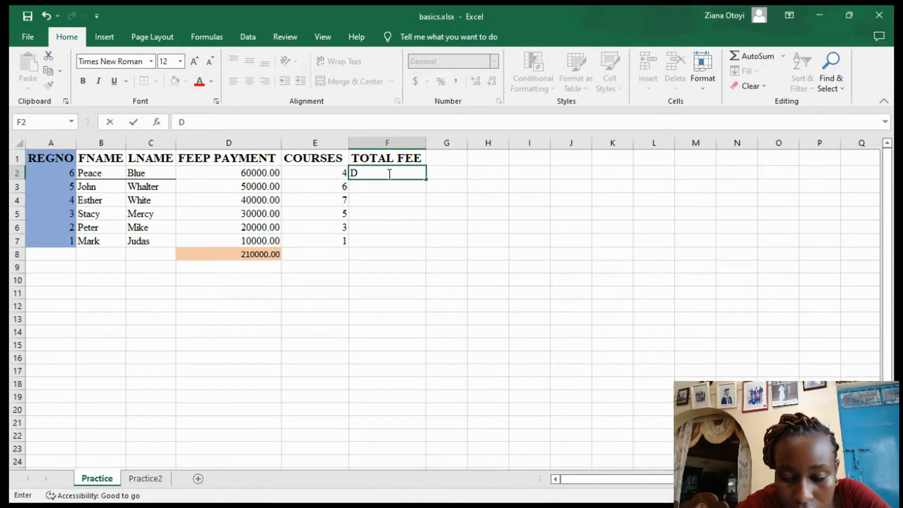
{"action": "key", "text": "BackSpace"}
{"action": "type", "text": "="}
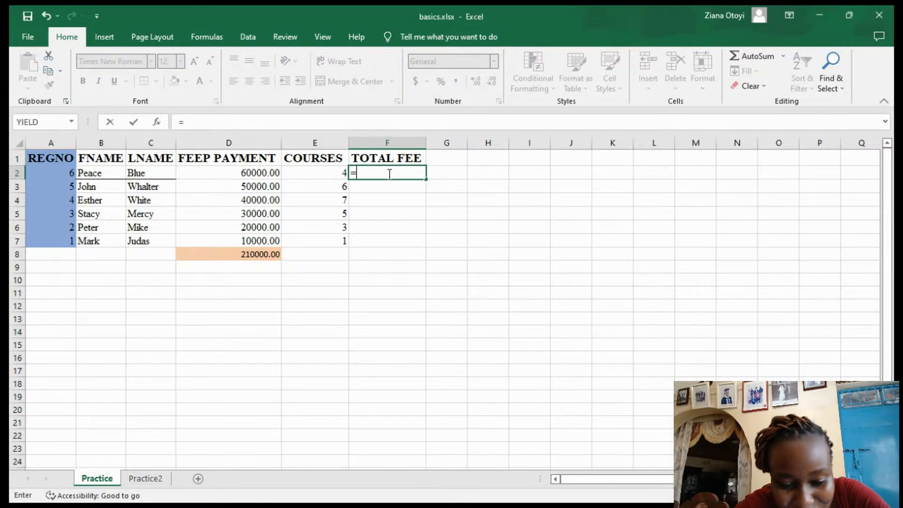
{"action": "type", "text": "D"}
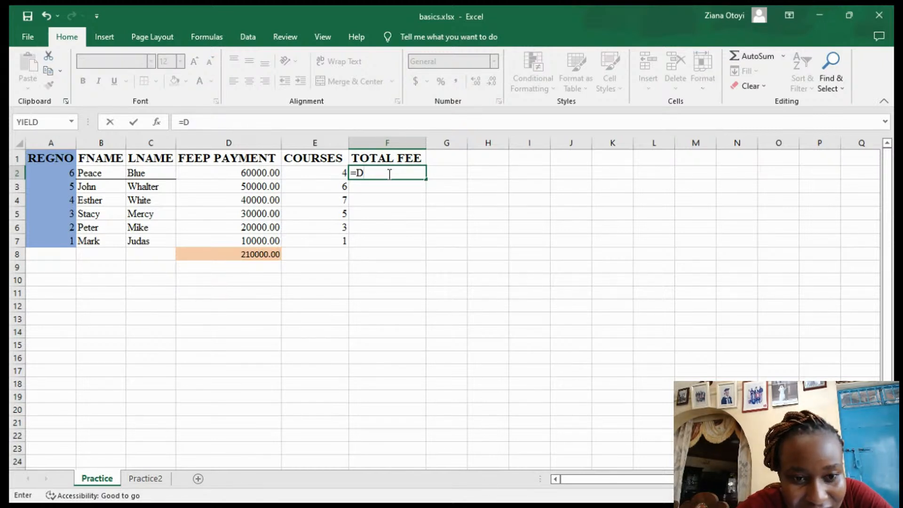
{"action": "type", "text": "2"}
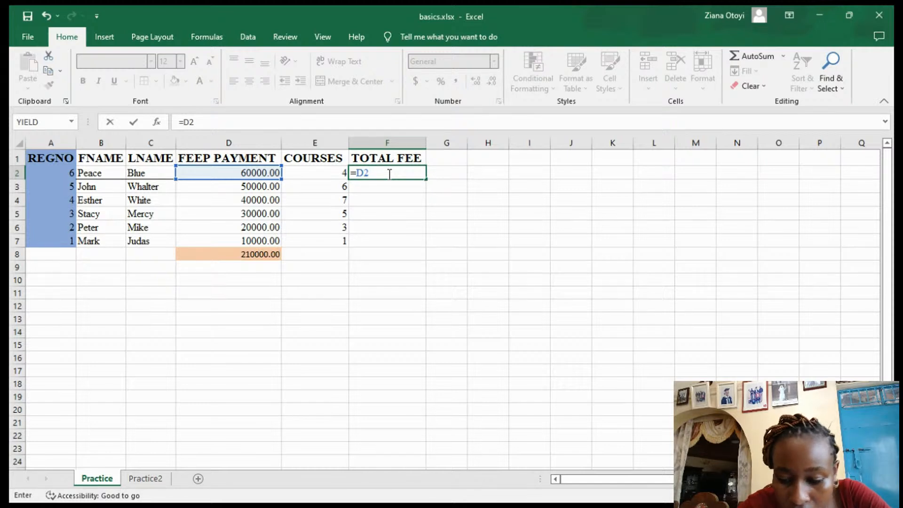
{"action": "type", "text": "/"}
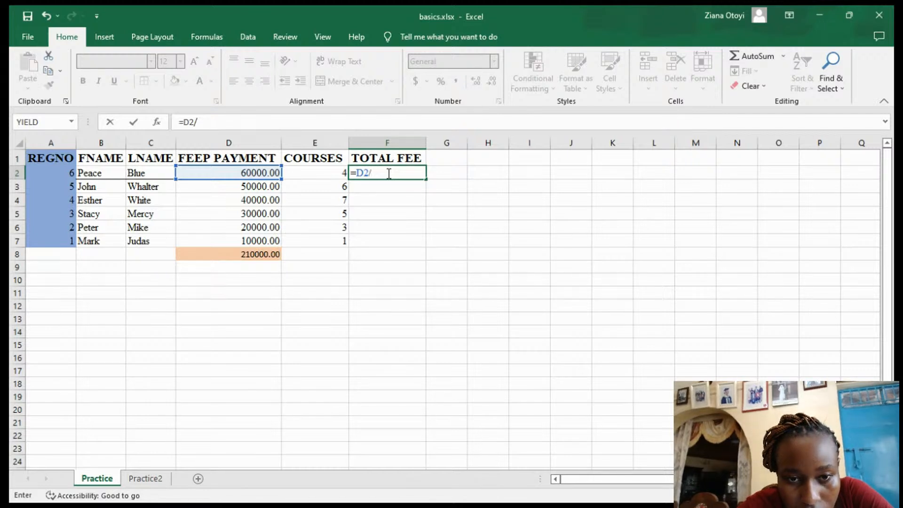
{"action": "type", "text": "E4"}
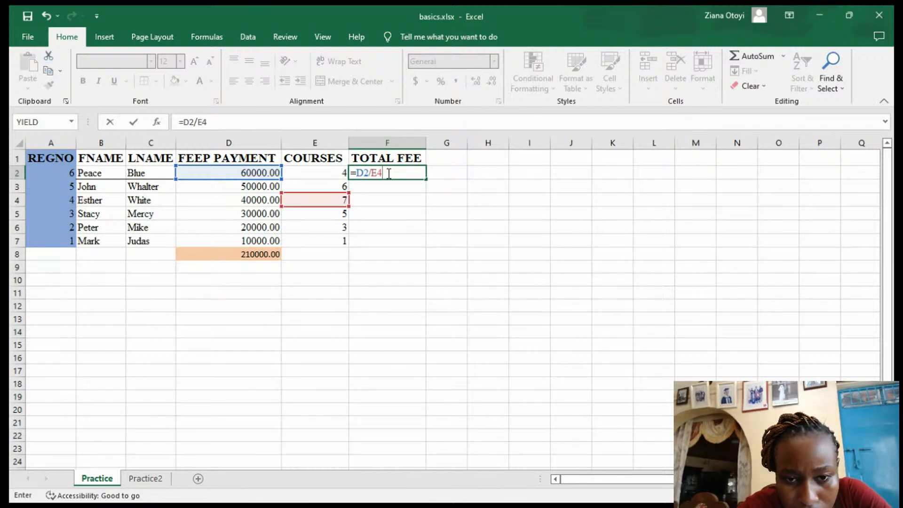
{"action": "key", "text": "BackSpace"}
{"action": "type", "text": "2"}
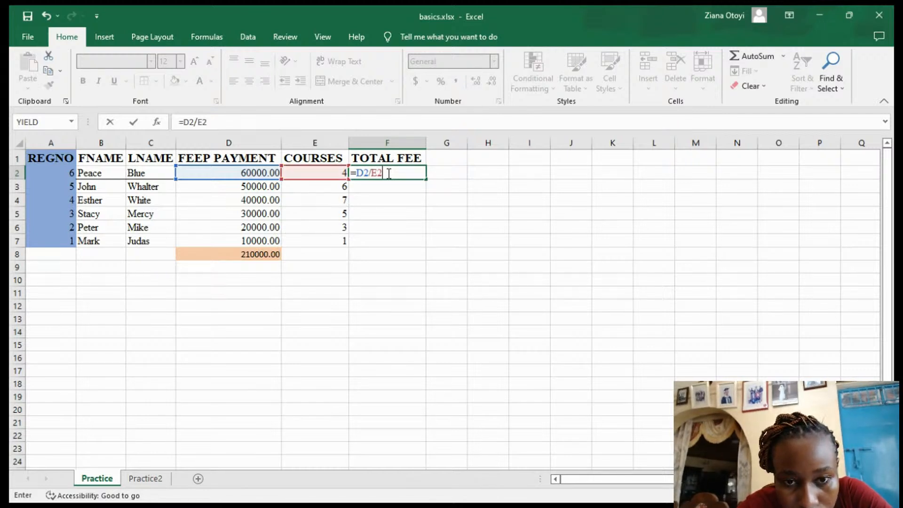
{"action": "key", "text": "Return"}
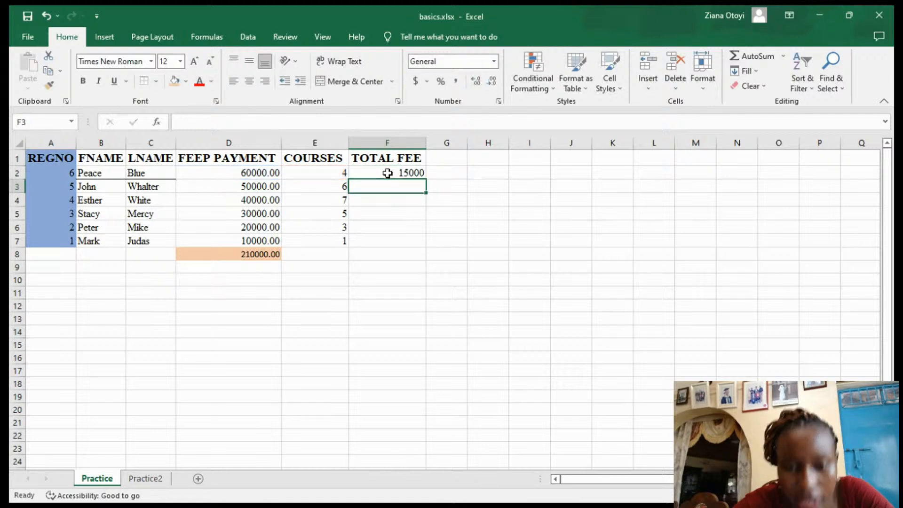
Fill the division formula from F2 down to F7, and undo the fill
{"action": "left_click", "coordinate": [387, 174]}
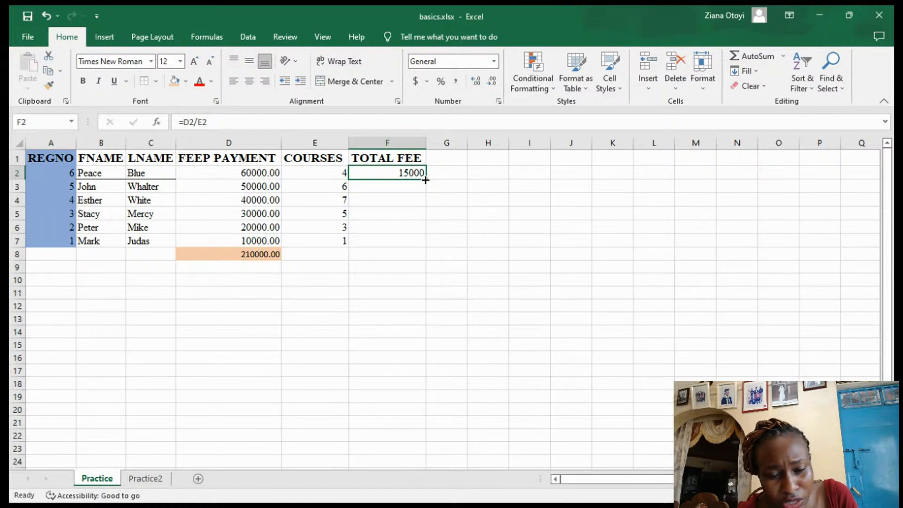
{"action": "left_click_drag", "start_coordinate": [426, 180], "coordinate": [422, 245]}
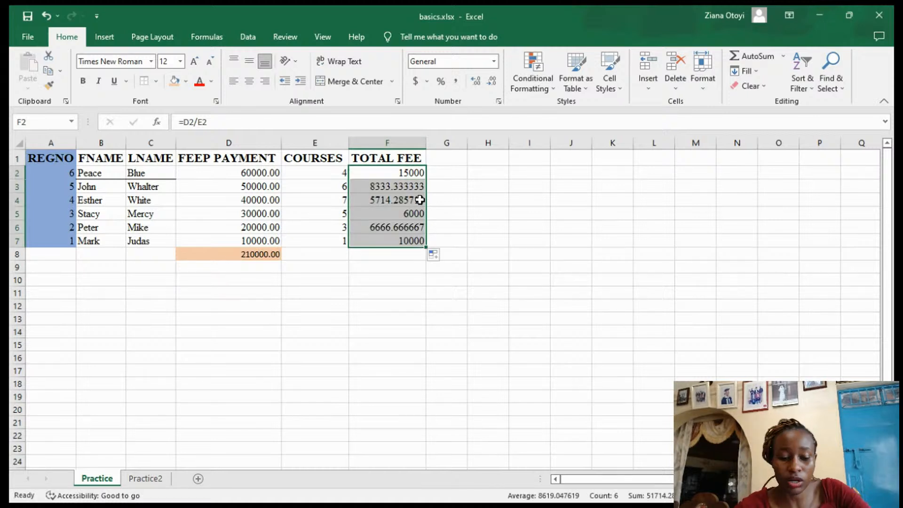
{"action": "key", "text": "ctrl+z"}
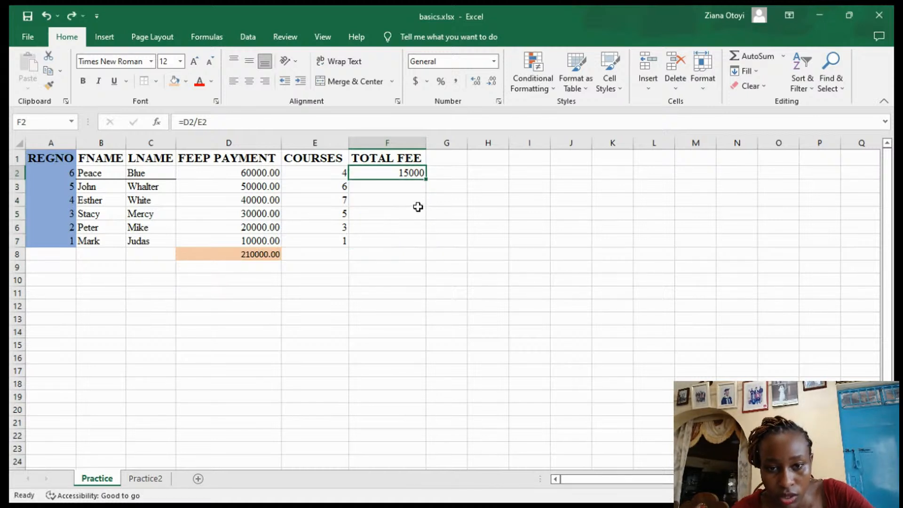
Fill the division formula from F2 down the TOTAL FEE column to F8 and delete the formula in F8
{"action": "double_click", "coordinate": [427, 181]}
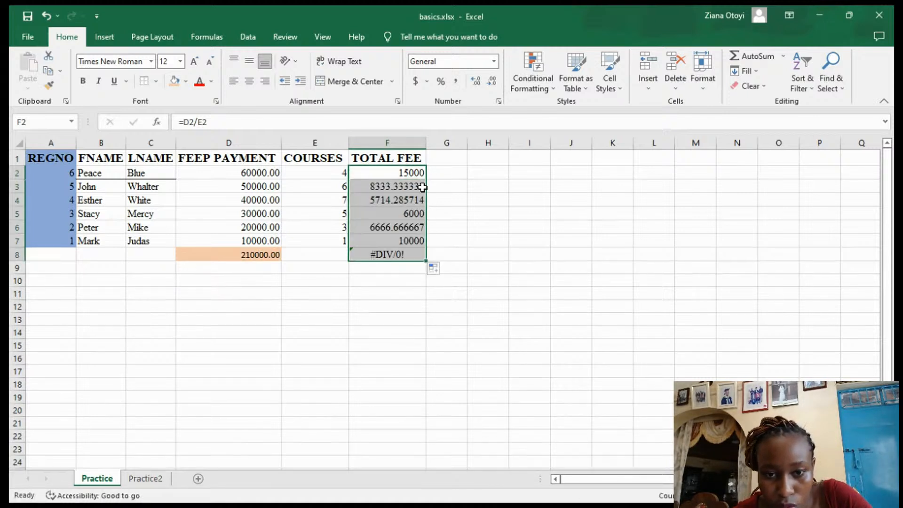
{"action": "left_click", "coordinate": [413, 254]}
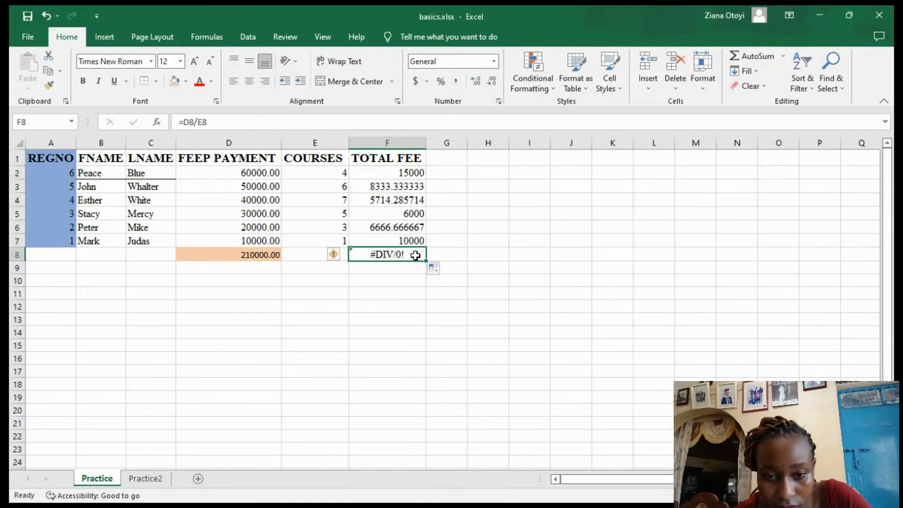
{"action": "double_click", "coordinate": [414, 255]}
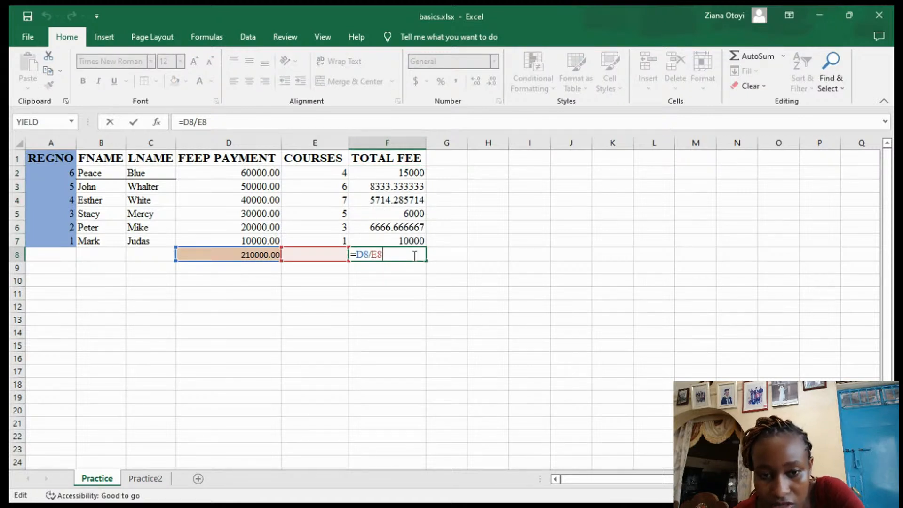
{"action": "key", "text": "BackSpace"}
{"action": "key", "text": "BackSpace"}
{"action": "key", "text": "BackSpace"}
{"action": "key", "text": "BackSpace"}
{"action": "key", "text": "BackSpace"}
{"action": "key", "text": "BackSpace"}
{"action": "left_click", "coordinate": [339, 257]}
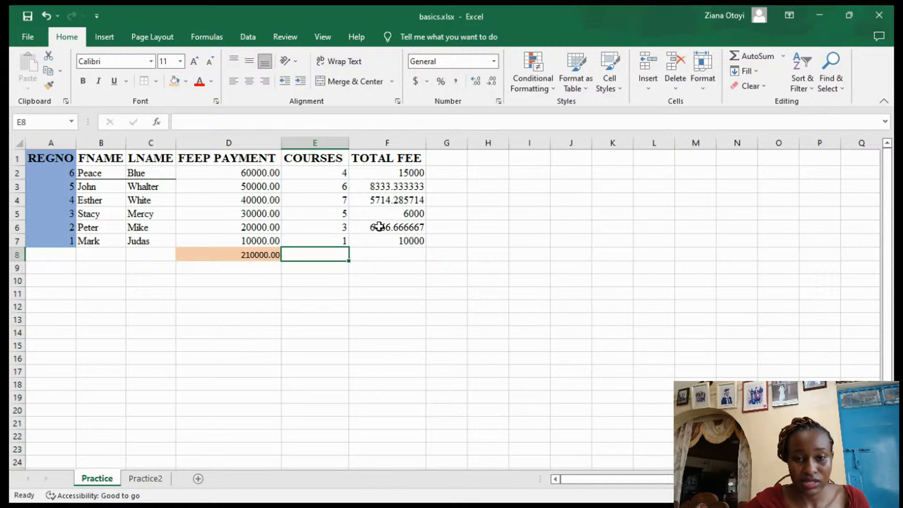
Clear the division formulas from cells F2 to F7 in the TOTAL FEE column
{"action": "left_click", "coordinate": [256, 254]}
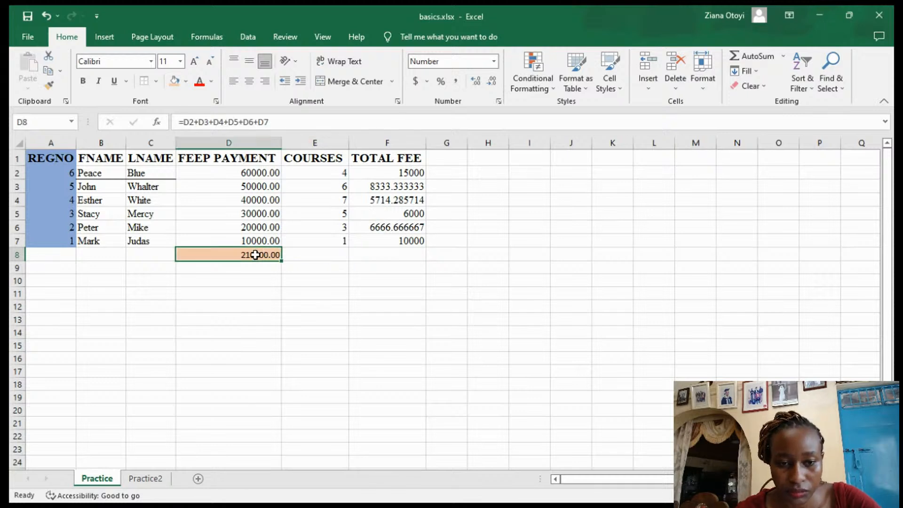
{"action": "left_click", "coordinate": [370, 174]}
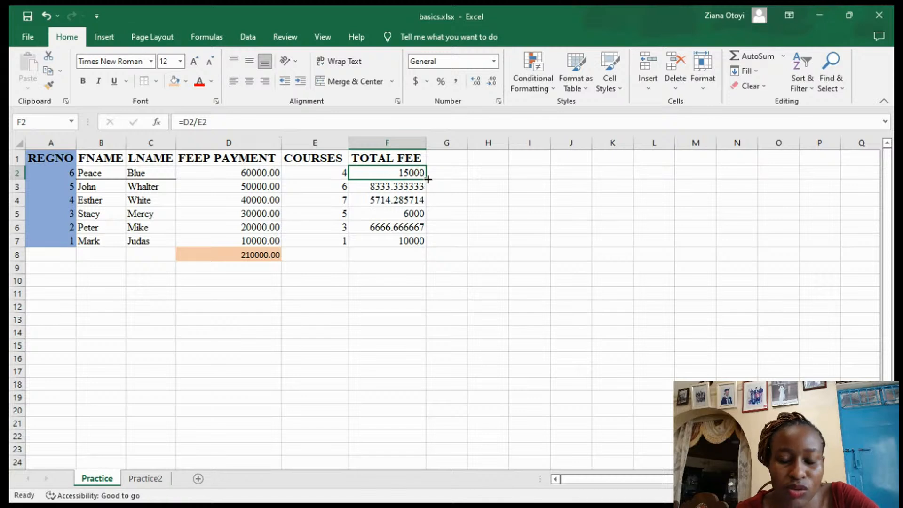
{"action": "left_click_drag", "start_coordinate": [426, 179], "coordinate": [415, 242]}
{"action": "key", "text": "F2"}
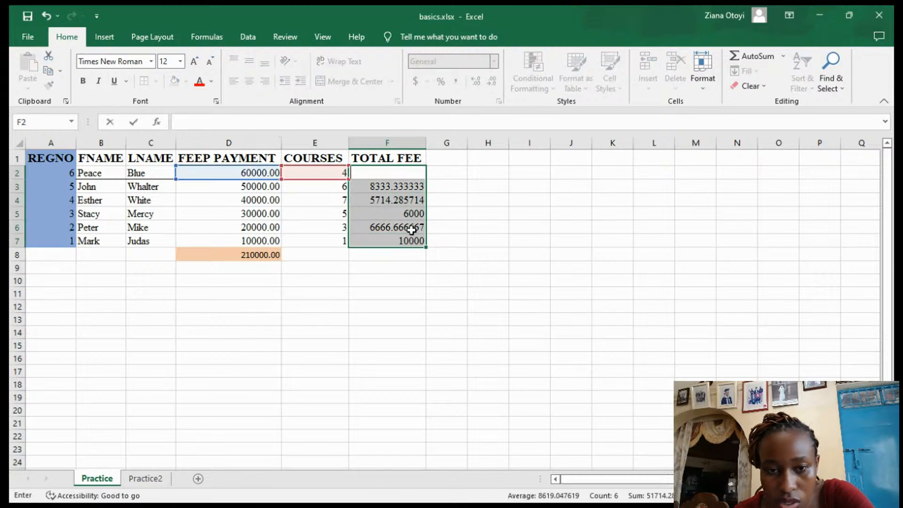
{"action": "left_click", "coordinate": [398, 188]}
{"action": "double_click", "coordinate": [397, 187]}
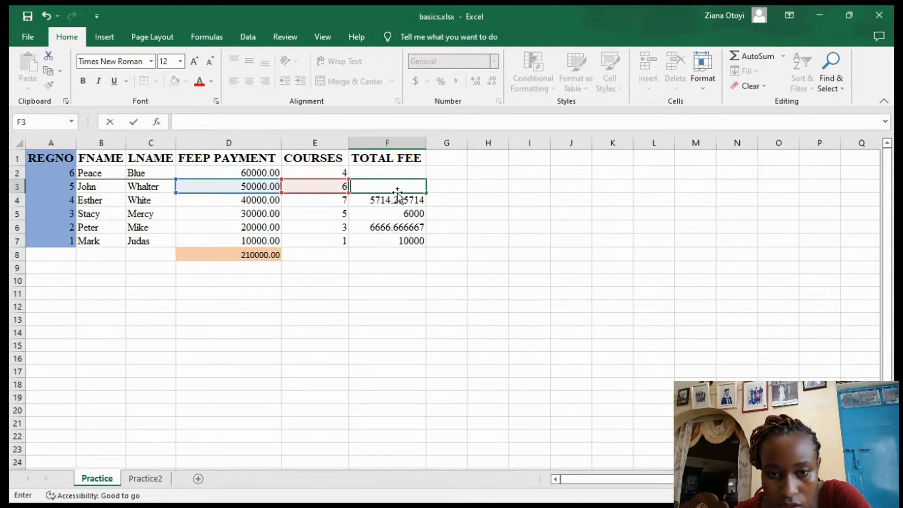
{"action": "key", "text": "Return"}
{"action": "double_click", "coordinate": [398, 199]}
{"action": "key", "text": "Return"}
{"action": "double_click", "coordinate": [397, 212]}
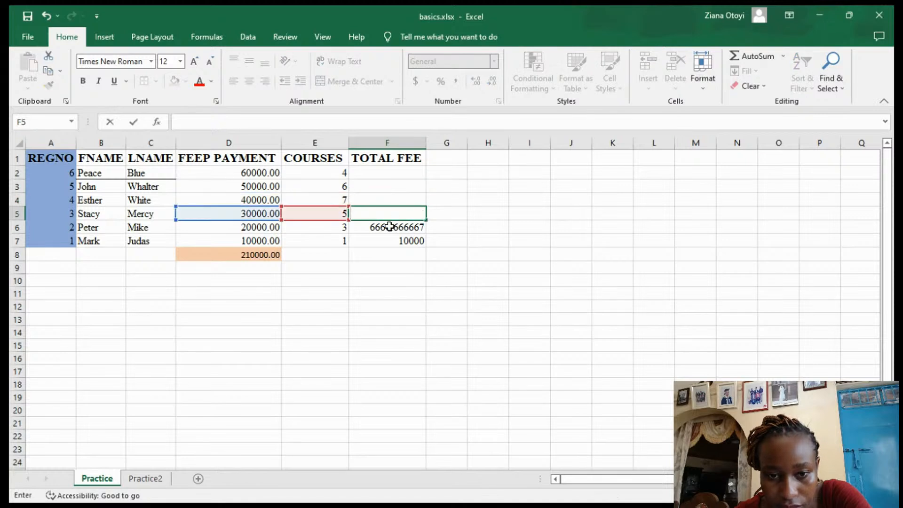
{"action": "key", "text": "Return"}
{"action": "double_click", "coordinate": [393, 228]}
{"action": "key", "text": "Return"}
{"action": "double_click", "coordinate": [390, 240]}
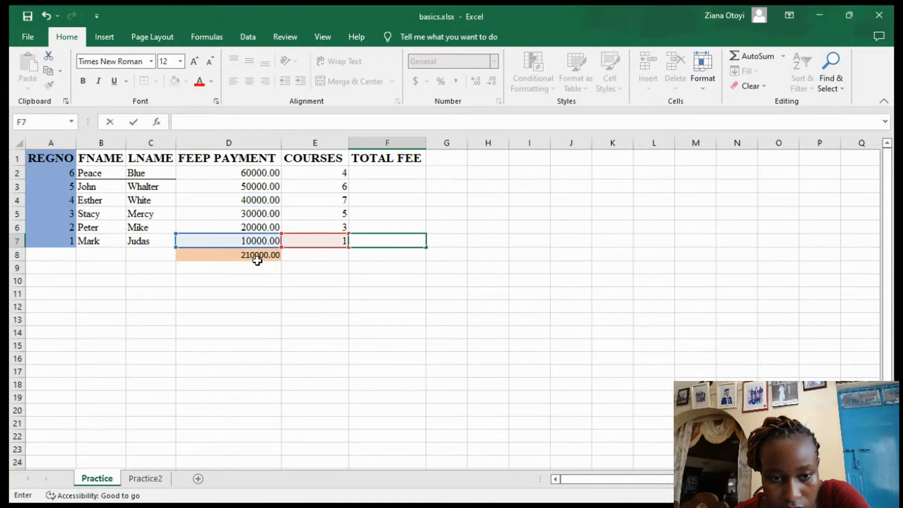
Delete the addition formula from cell D8 under the FEEP PAYMENT column
{"action": "double_click", "coordinate": [254, 255]}
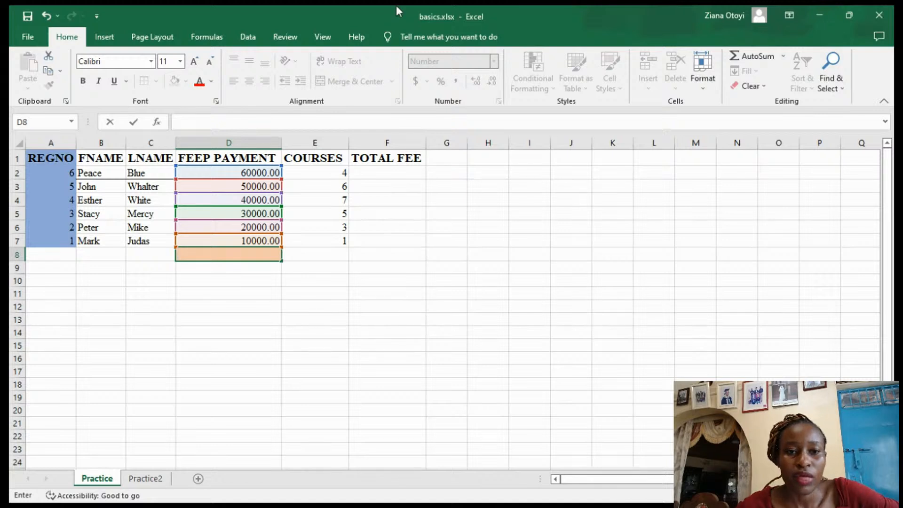
{"action": "left_click", "coordinate": [249, 38]}
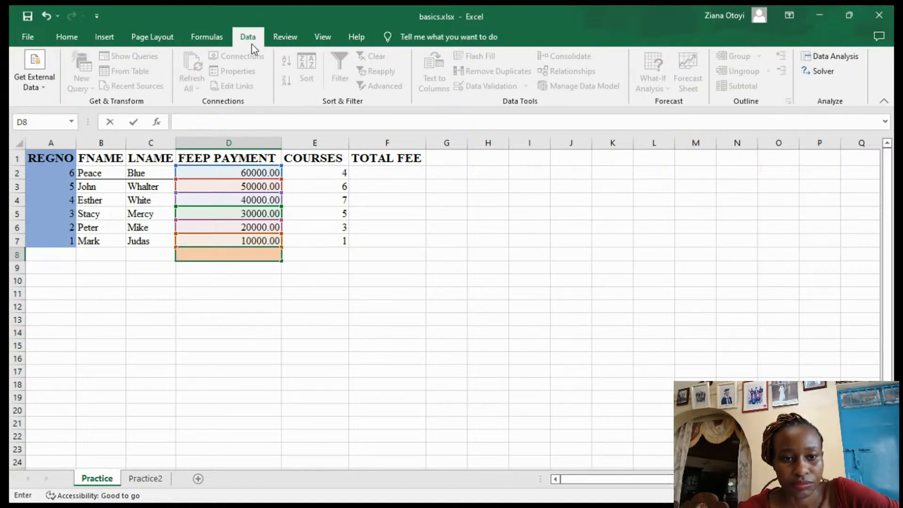
{"action": "left_click", "coordinate": [289, 163]}
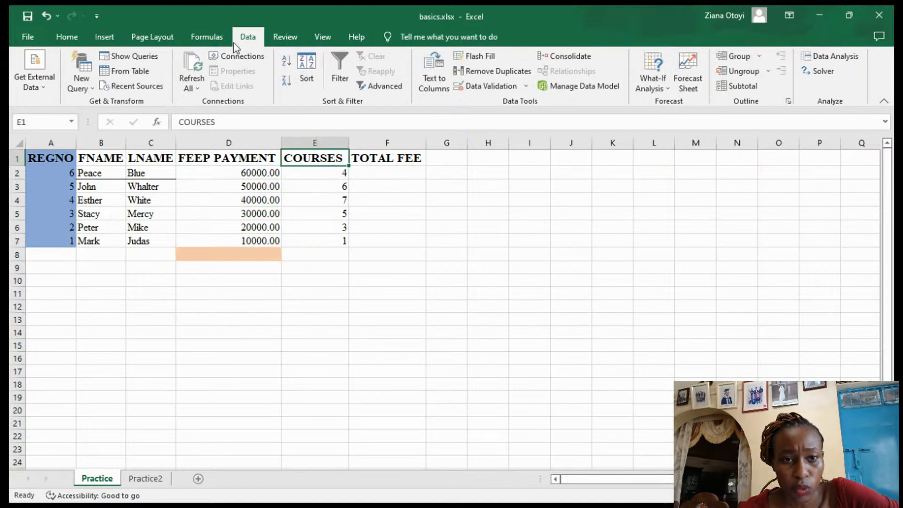
Total the fee payments in cell D8 with the formula =SUM(D2:D7)
{"action": "left_click", "coordinate": [369, 172]}
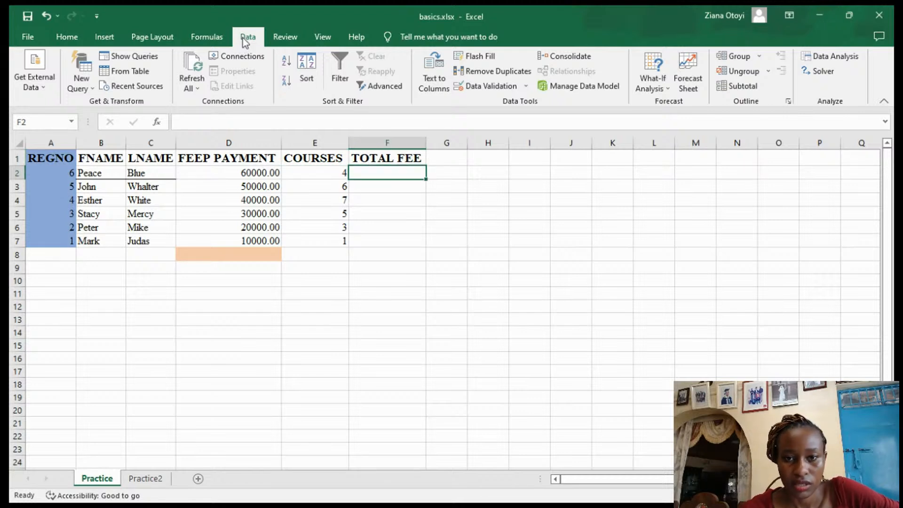
{"action": "left_click", "coordinate": [196, 38]}
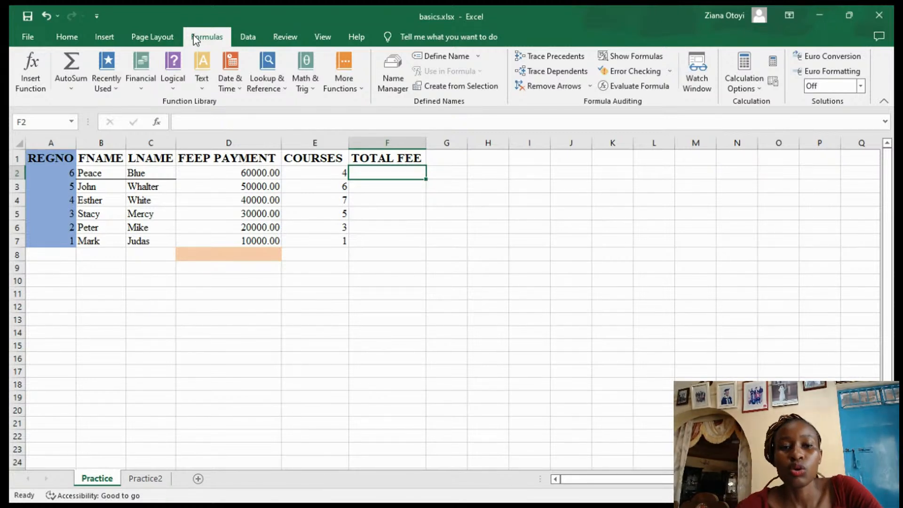
{"action": "left_click", "coordinate": [250, 253]}
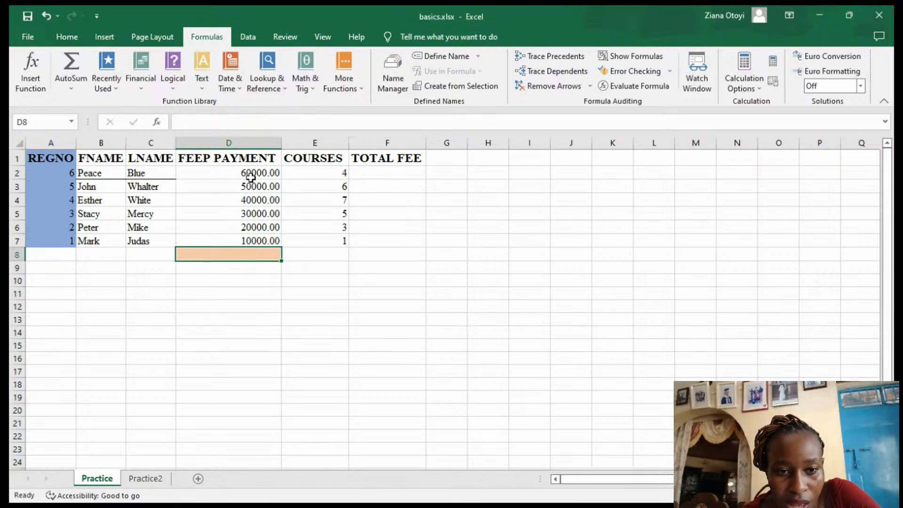
{"action": "double_click", "coordinate": [234, 255]}
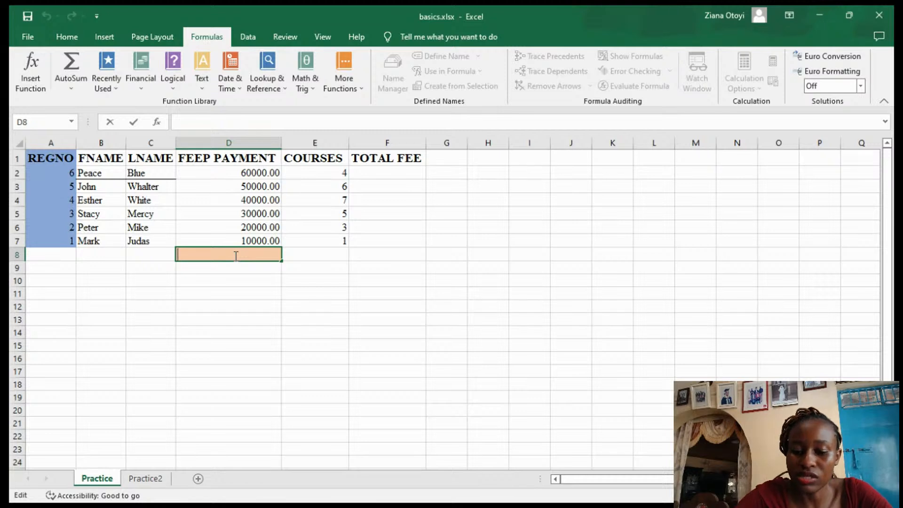
{"action": "type", "text": "="}
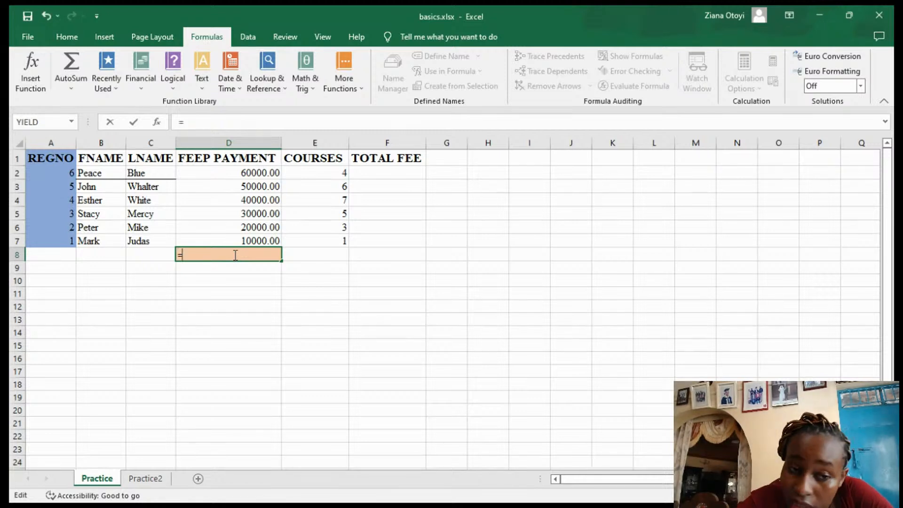
{"action": "type", "text": "SUM"}
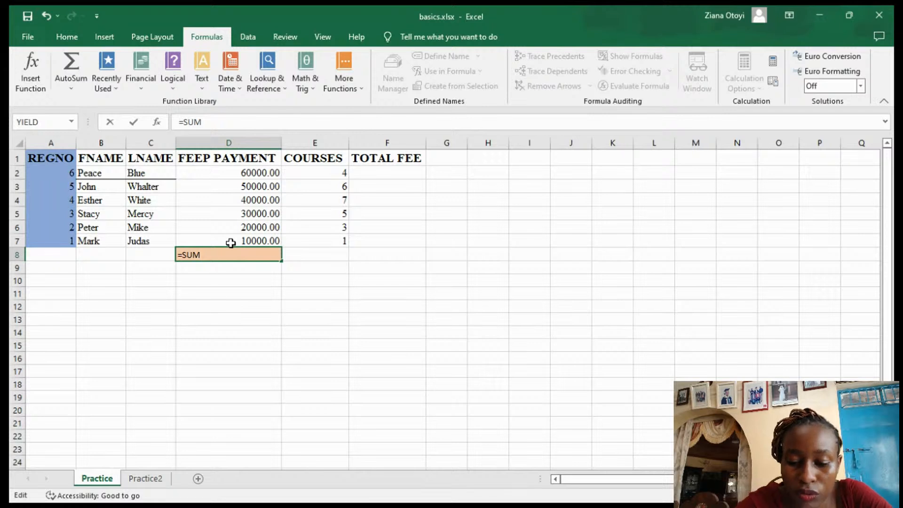
{"action": "type", "text": "("}
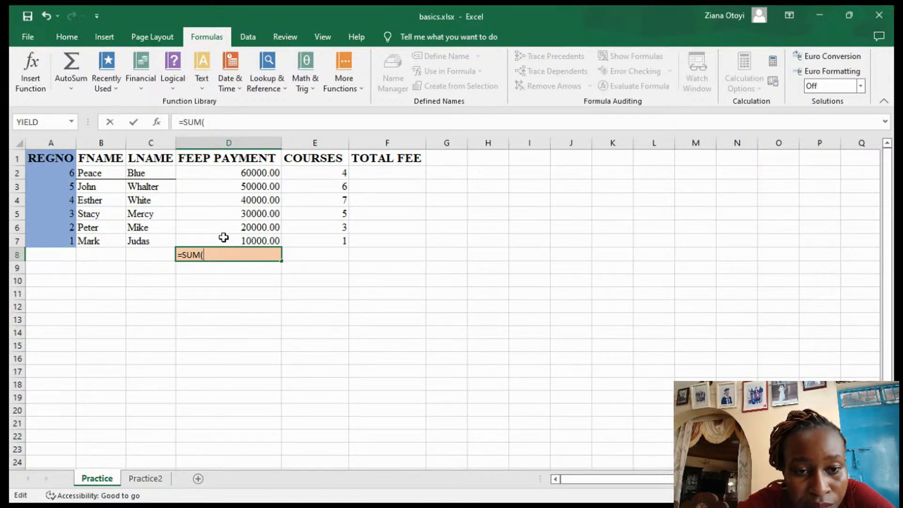
{"action": "type", "text": "D"}
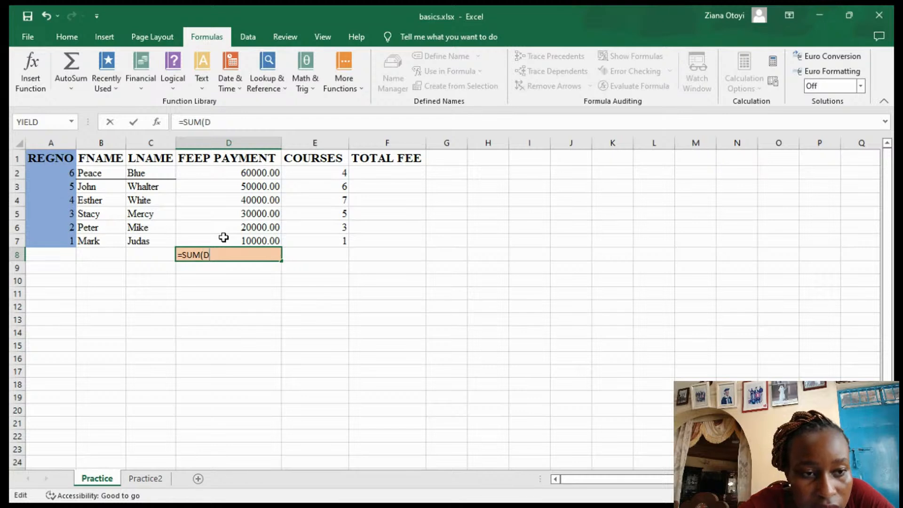
{"action": "type", "text": "2"}
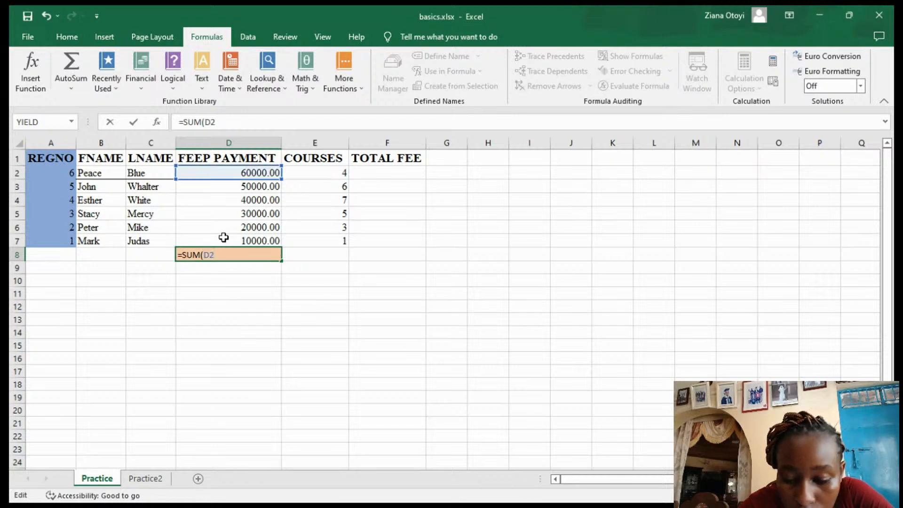
{"action": "type", "text": ":"}
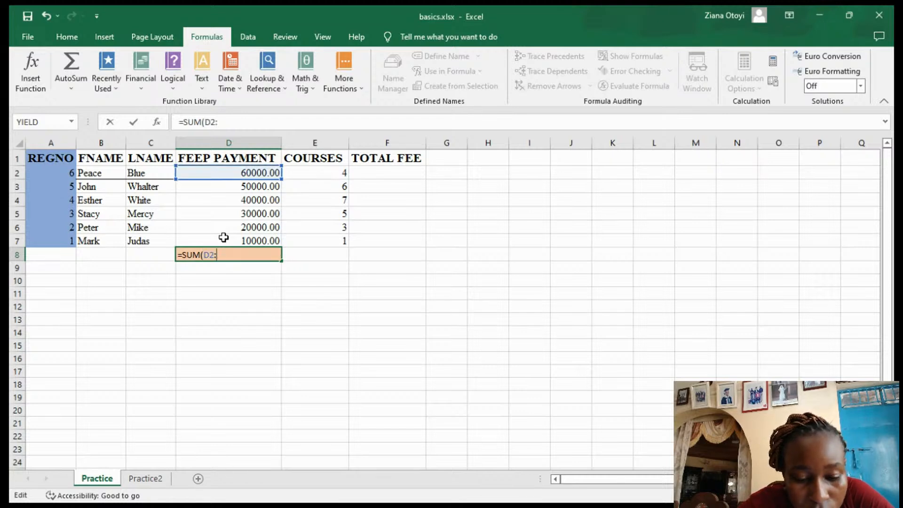
{"action": "type", "text": "D"}
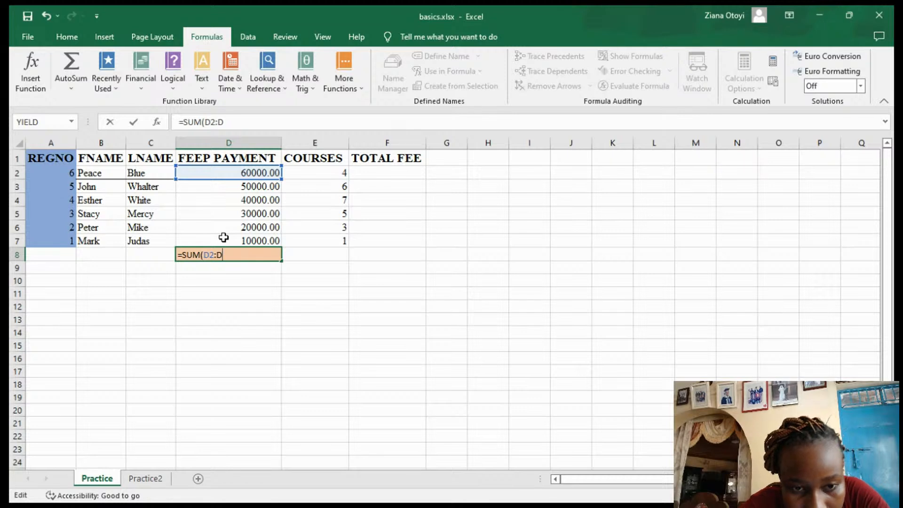
{"action": "type", "text": "7"}
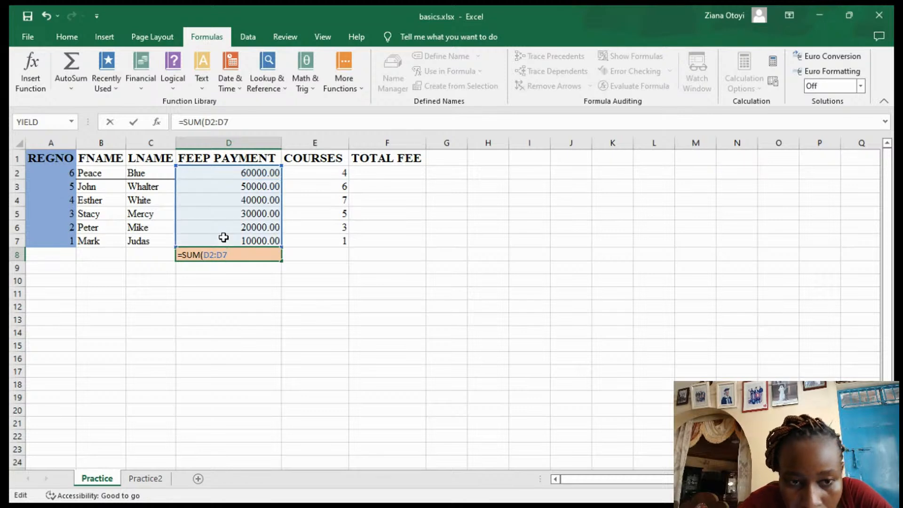
{"action": "type", "text": ")"}
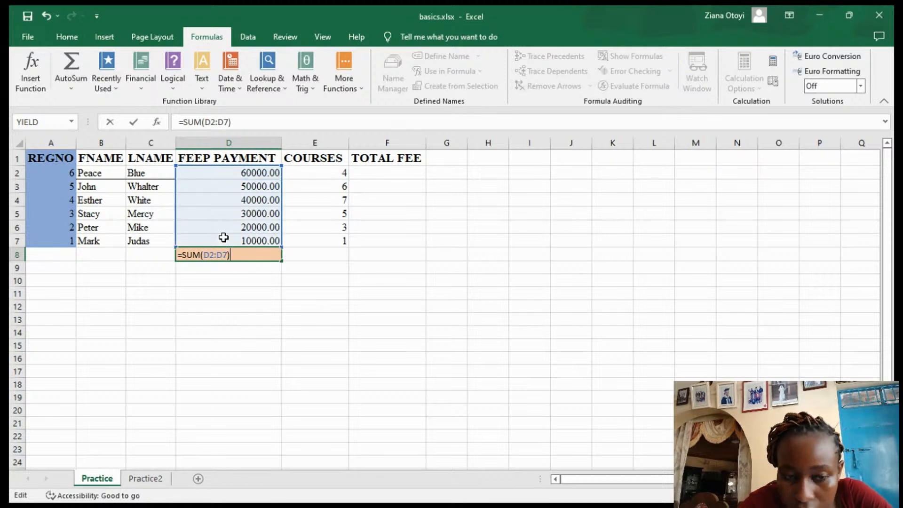
{"action": "key", "text": "Return"}
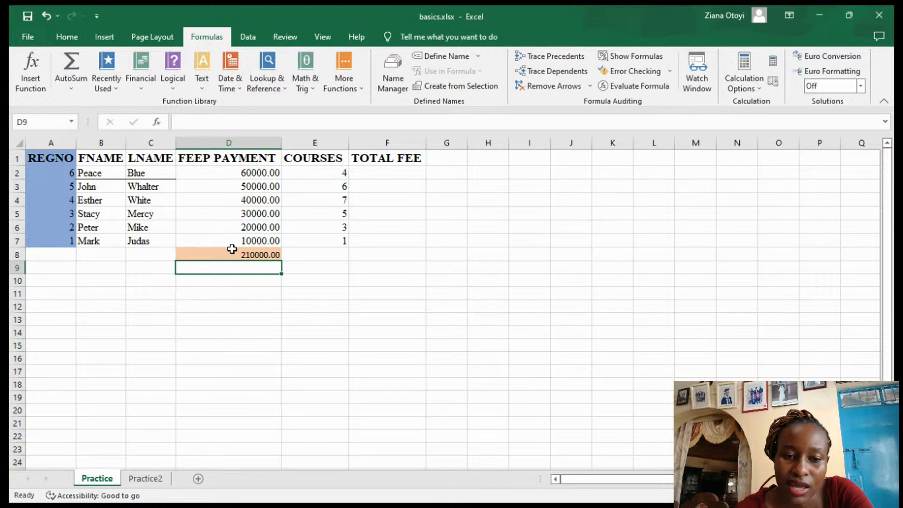
Inspect the SUM formula and its cell range in D8
{"action": "double_click", "coordinate": [232, 254]}
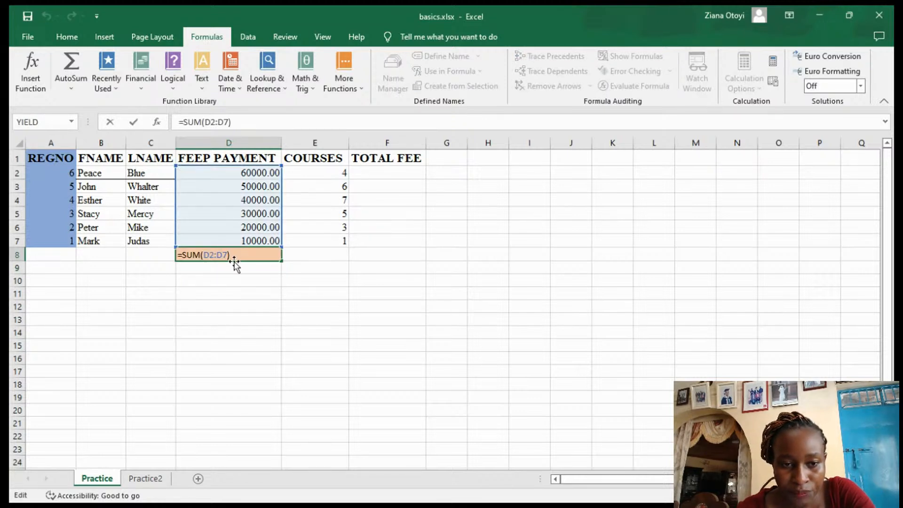
{"action": "left_click", "coordinate": [224, 270]}
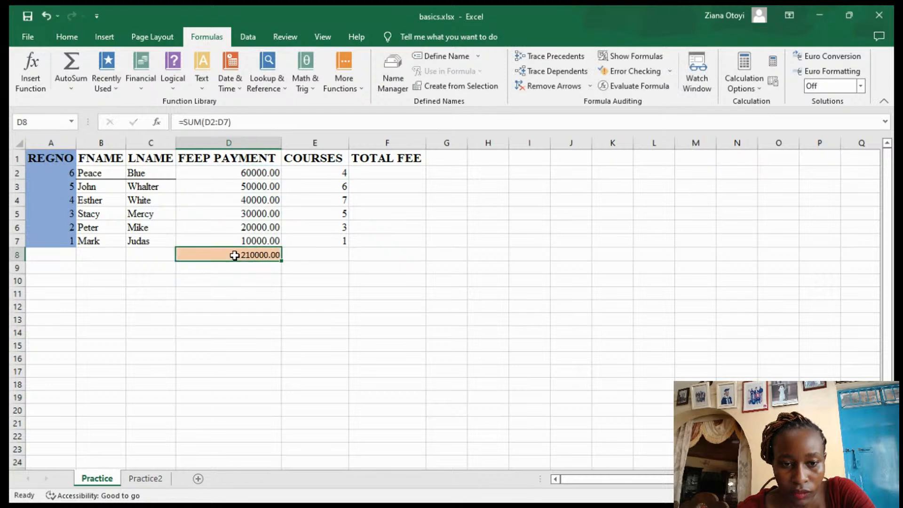
{"action": "left_click", "coordinate": [235, 255]}
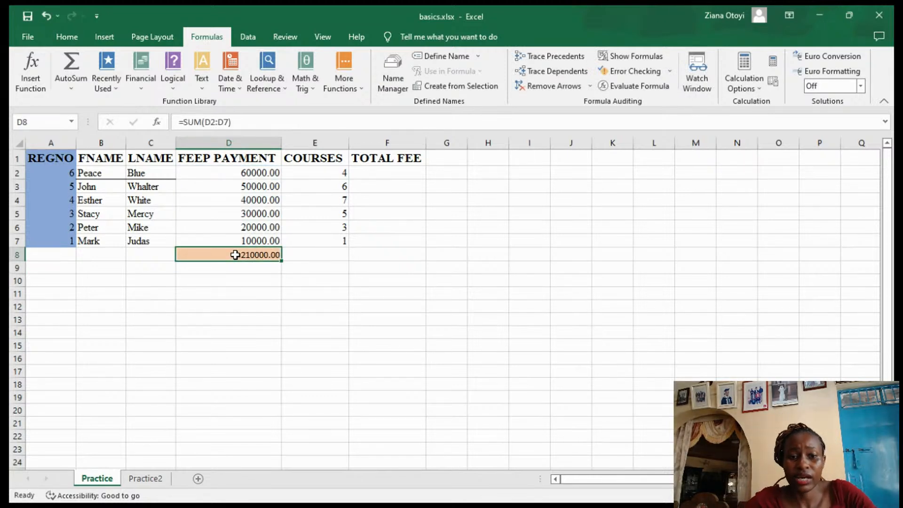
{"action": "left_click", "coordinate": [234, 269]}
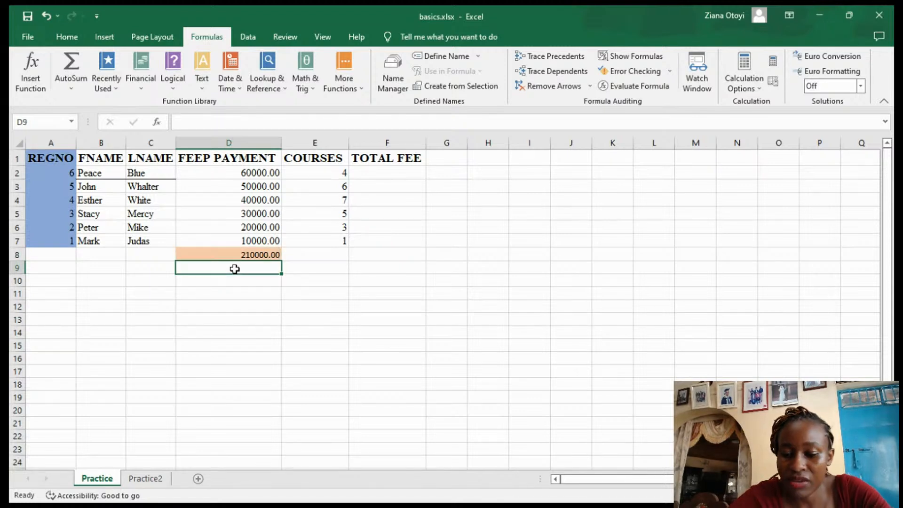
{"action": "type", "text": "="}
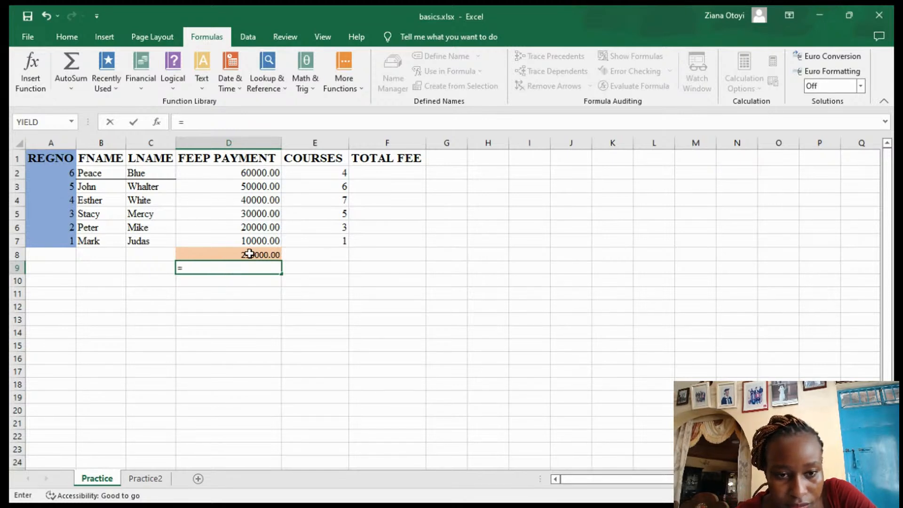
{"action": "left_click", "coordinate": [292, 257]}
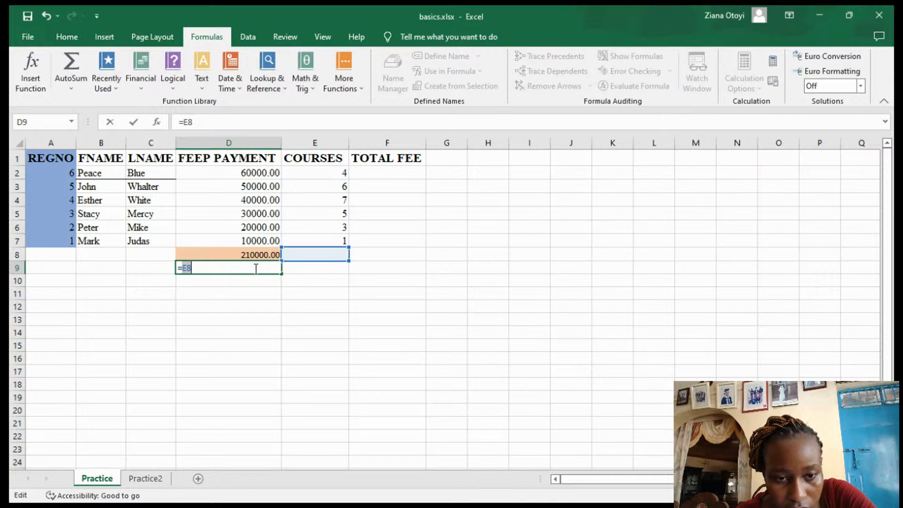
{"action": "key", "text": "BackSpace"}
{"action": "key", "text": "BackSpace"}
{"action": "key", "text": "BackSpace"}
{"action": "key", "text": "Return"}
{"action": "key", "text": "Return"}
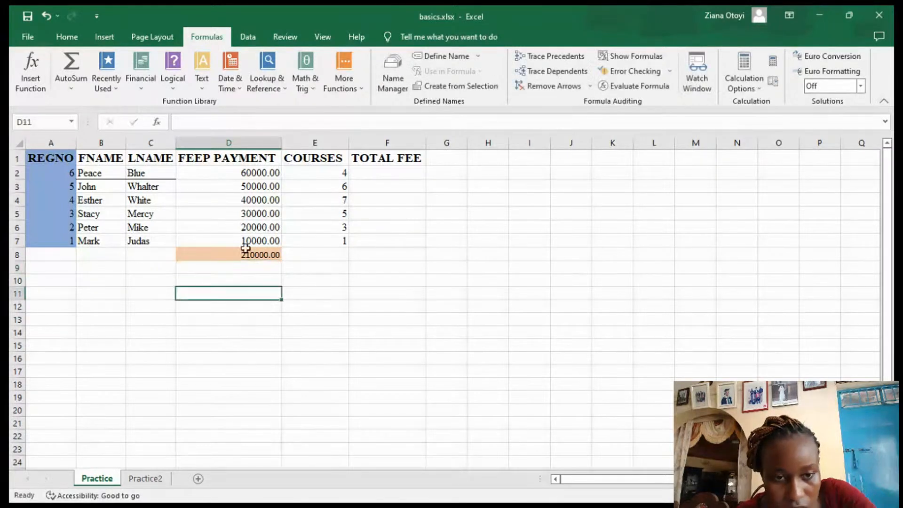
Examine the average, count and sum summary for the whole FEEP PAYMENT column and compare it with the LNAME and FNAME text columns
{"action": "left_click", "coordinate": [254, 141]}
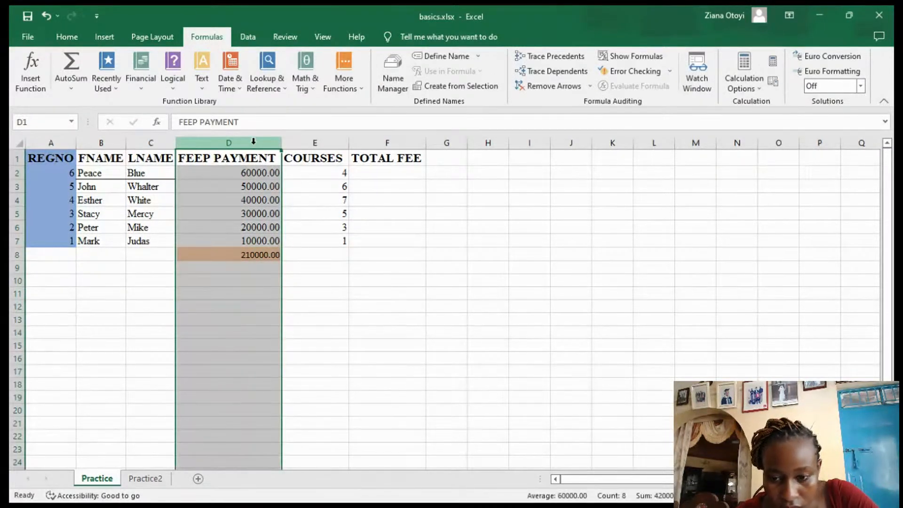
{"action": "left_click", "coordinate": [302, 269]}
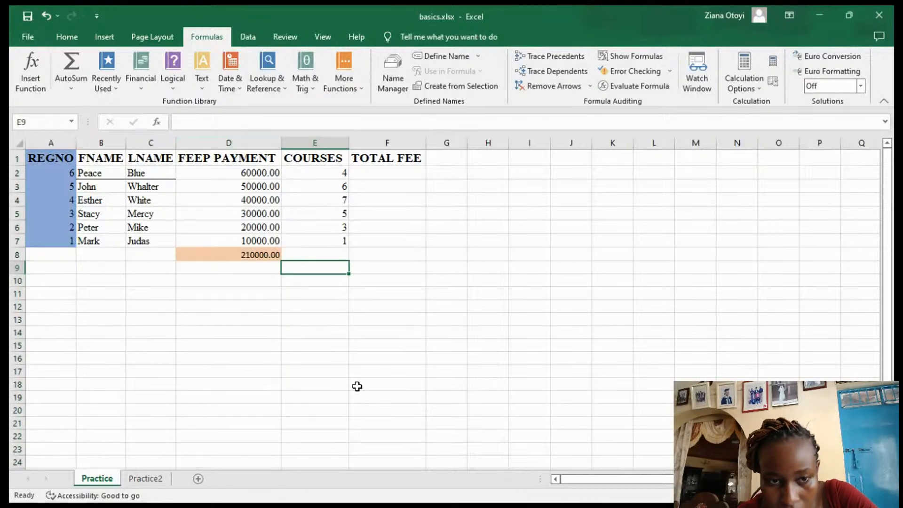
{"action": "left_click", "coordinate": [223, 139]}
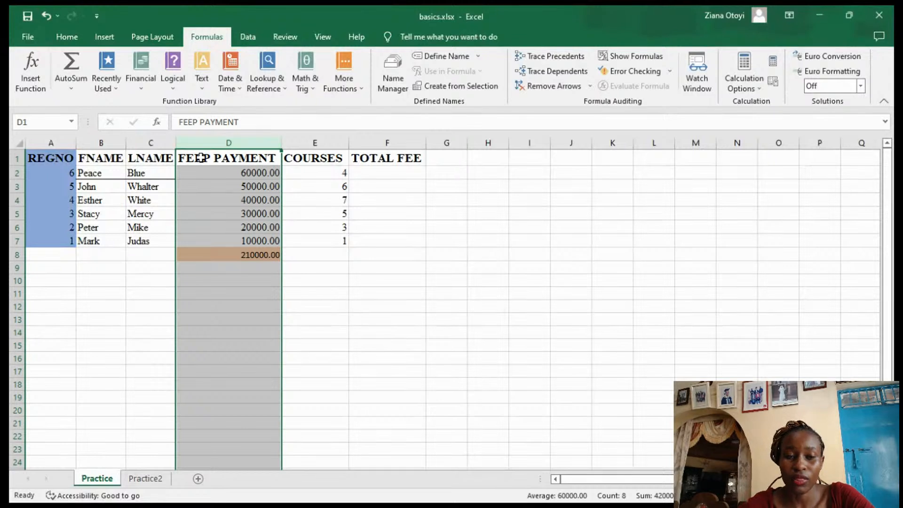
{"action": "left_click", "coordinate": [140, 154]}
{"action": "left_click", "coordinate": [149, 142]}
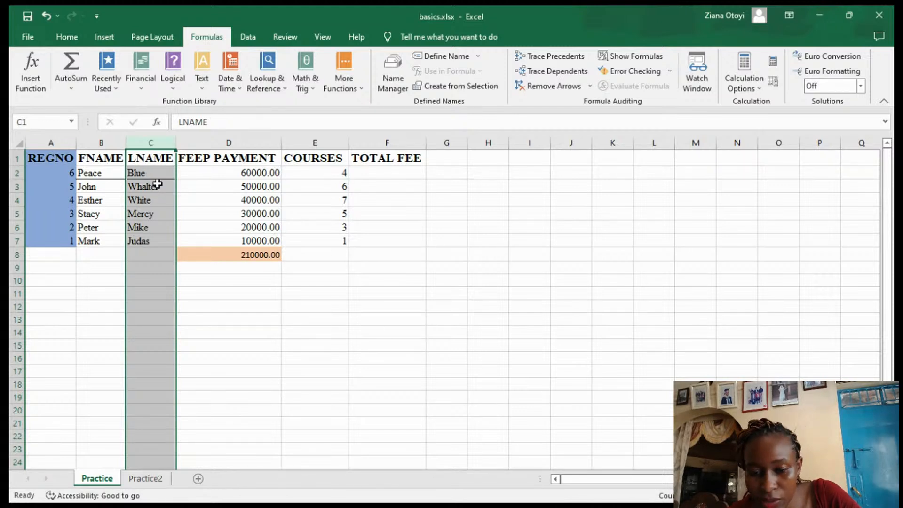
{"action": "left_click", "coordinate": [228, 141]}
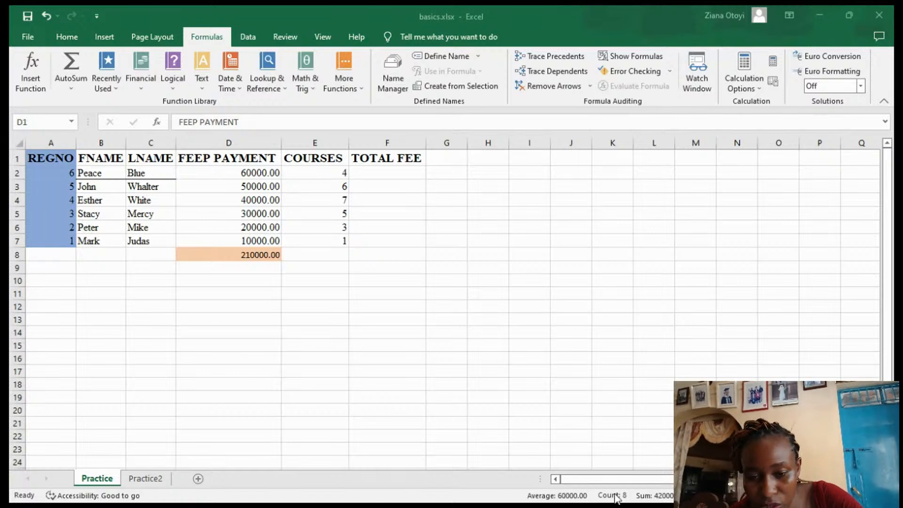
{"action": "left_click", "coordinate": [254, 139]}
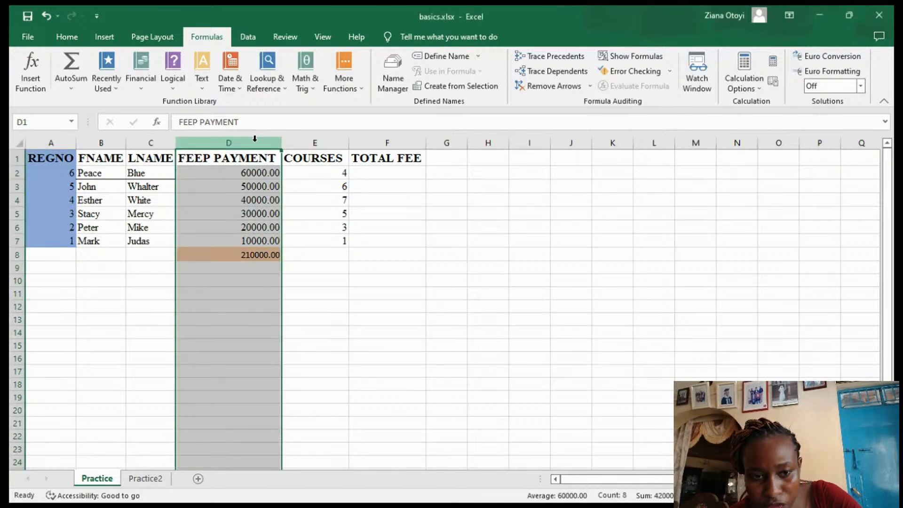
{"action": "left_click", "coordinate": [253, 267]}
{"action": "left_click", "coordinate": [252, 256]}
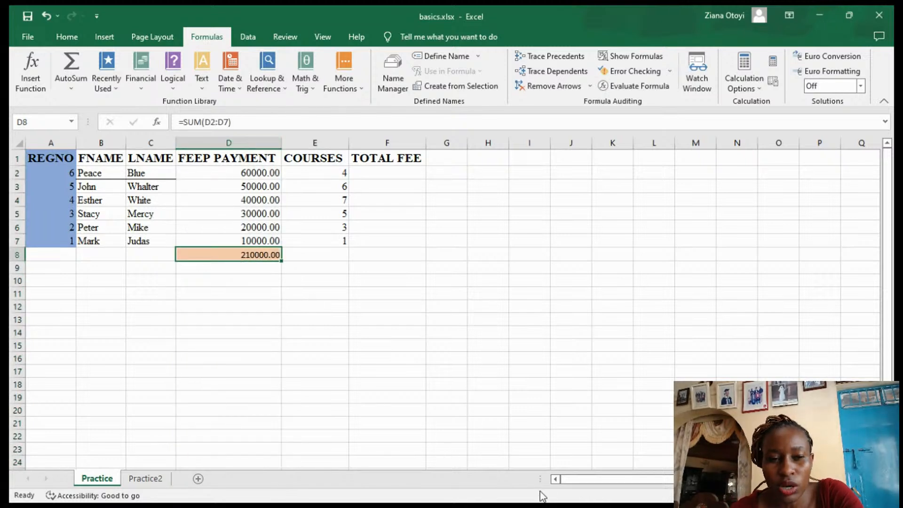
{"action": "left_click", "coordinate": [95, 143]}
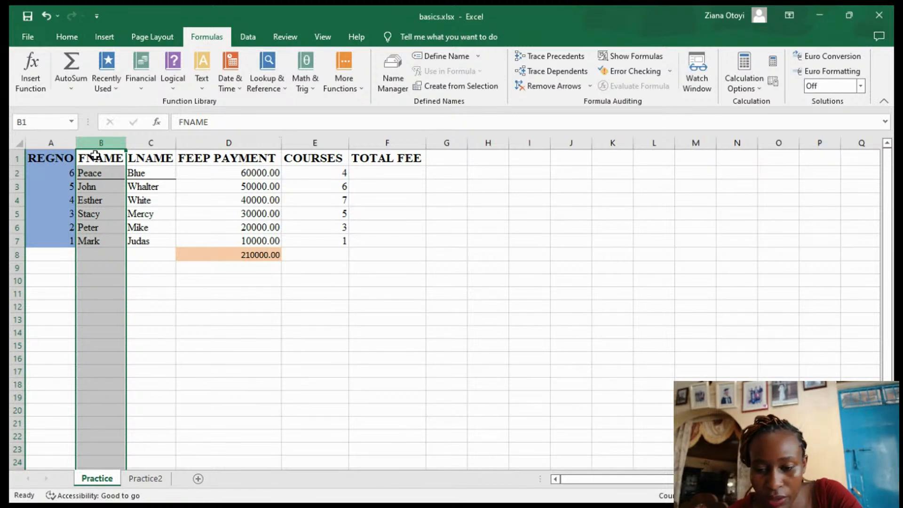
{"action": "left_click", "coordinate": [238, 157]}
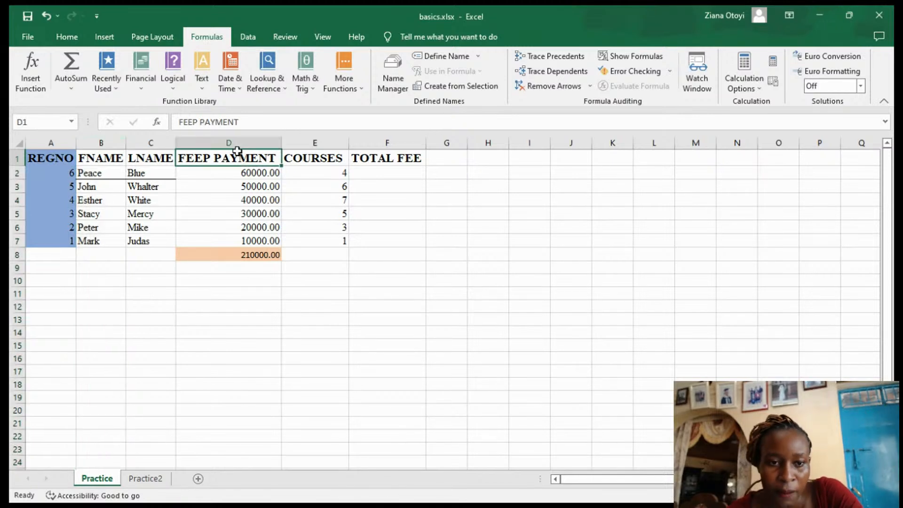
{"action": "left_click", "coordinate": [237, 137]}
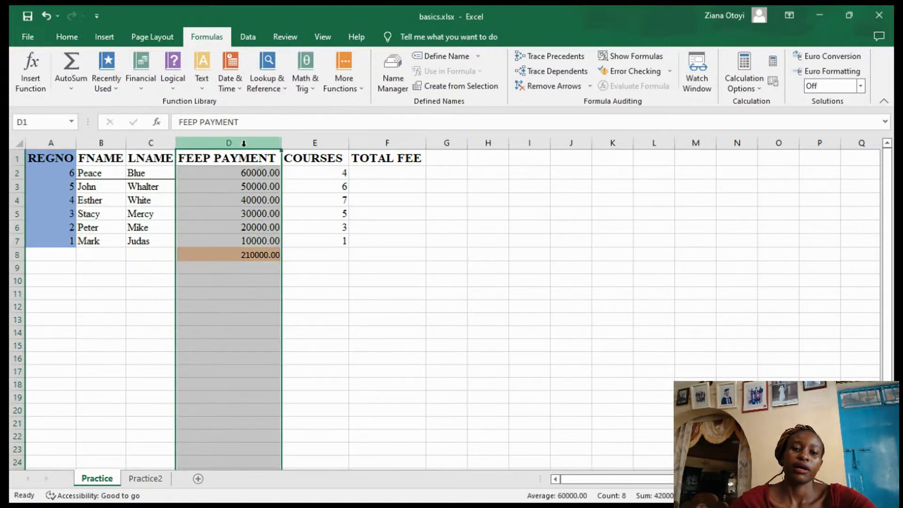
{"action": "left_click", "coordinate": [267, 256]}
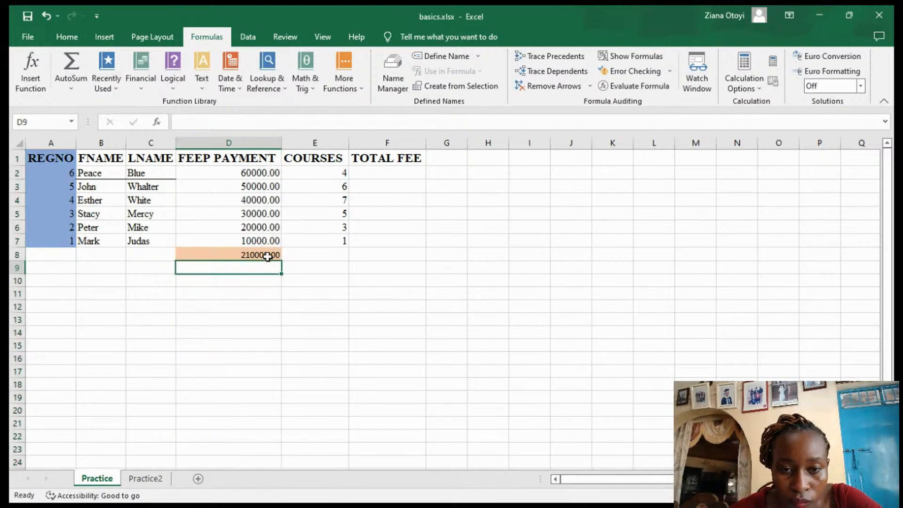
{"action": "left_click", "coordinate": [377, 169]}
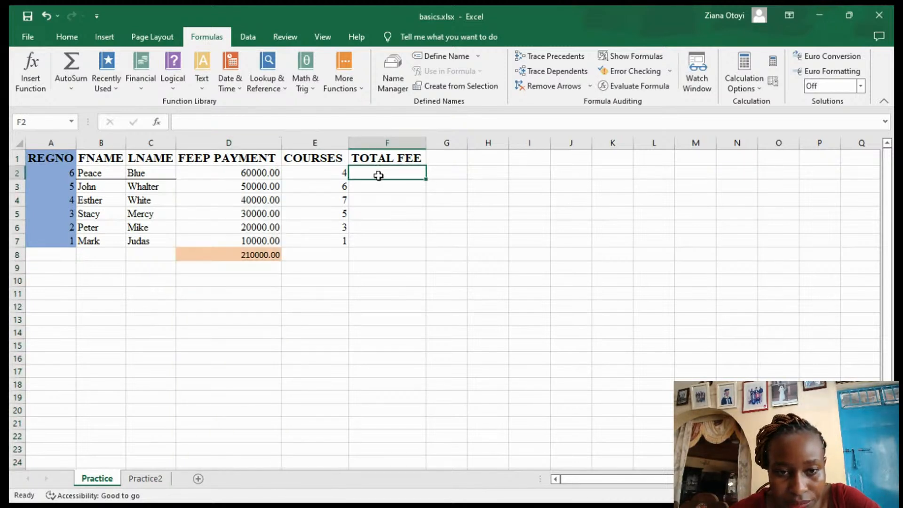
{"action": "left_click", "coordinate": [273, 257]}
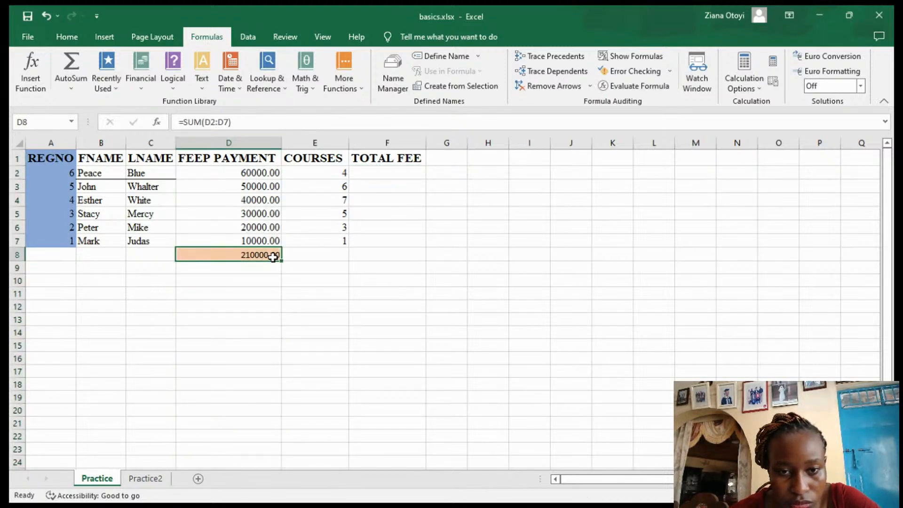
{"action": "left_click", "coordinate": [367, 172]}
{"action": "left_click", "coordinate": [261, 253]}
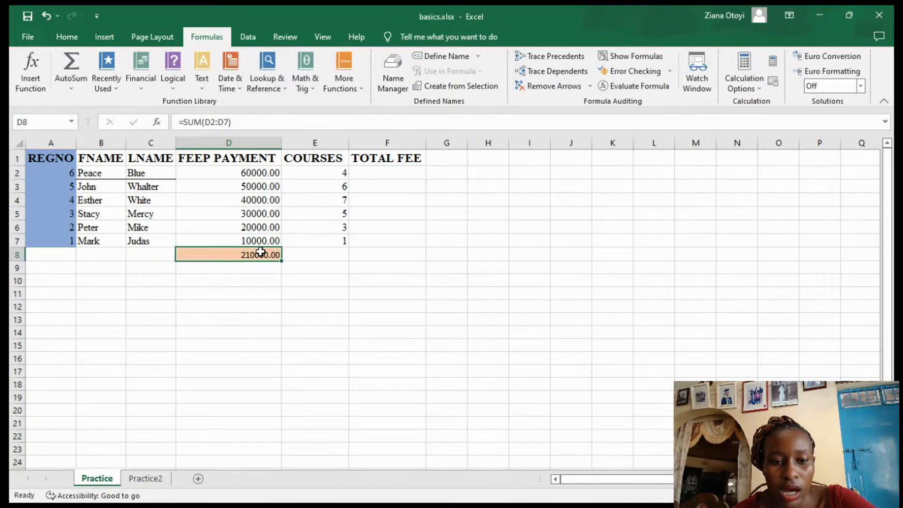
Enter the formula =AVERAGE(D2:D7) in cell D9 to average the FEEP PAYMENT values
{"action": "left_click", "coordinate": [241, 268]}
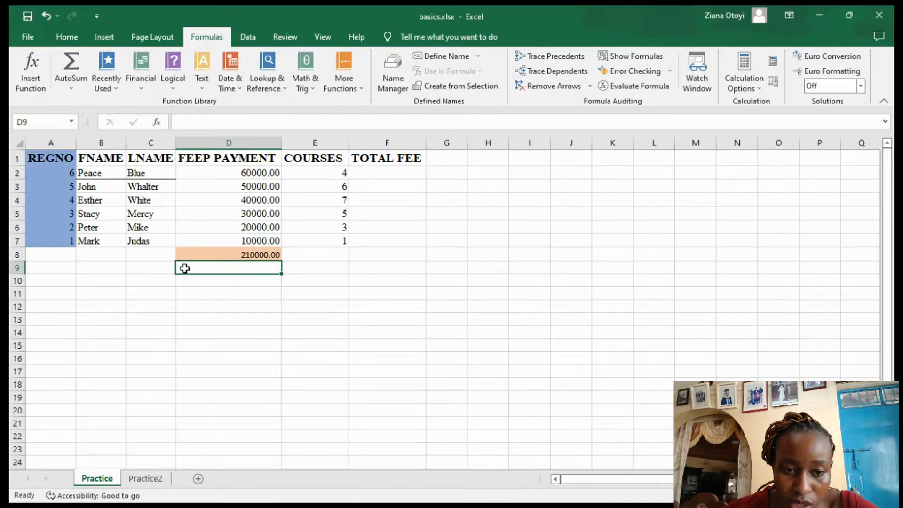
{"action": "type", "text": "="}
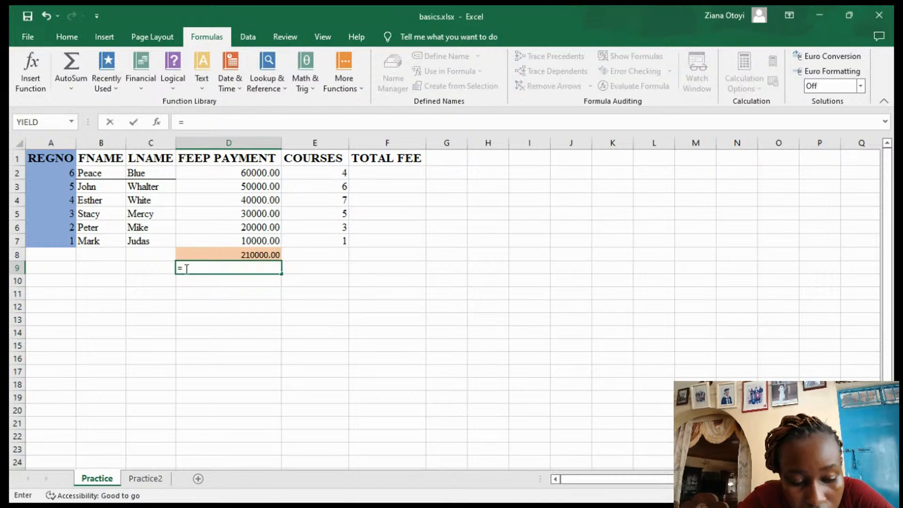
{"action": "type", "text": "AV"}
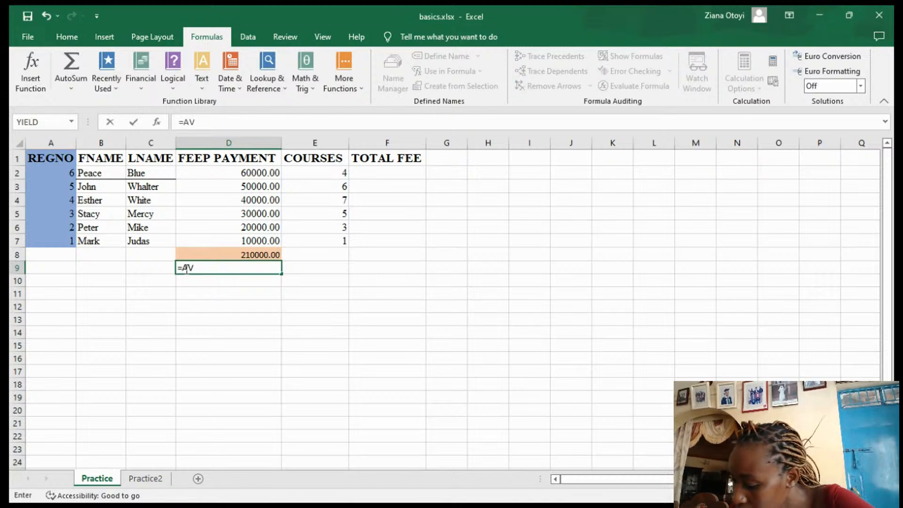
{"action": "type", "text": "ERA"}
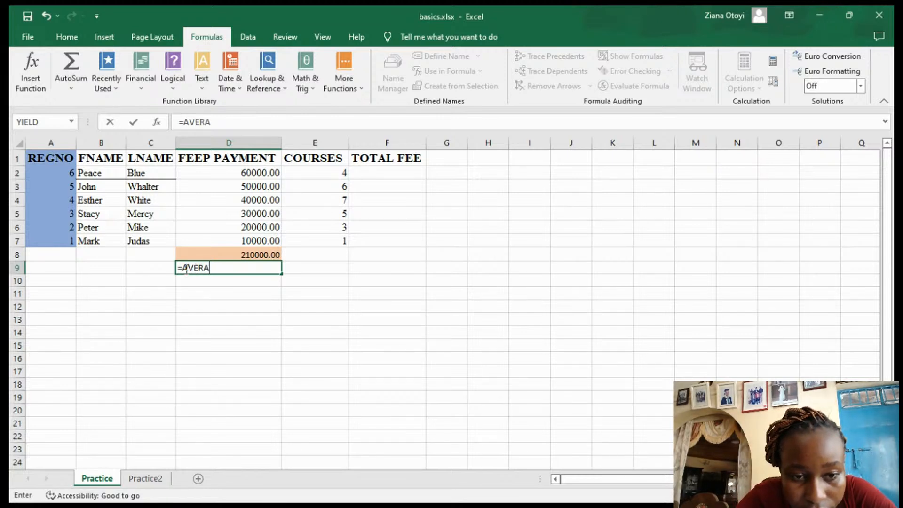
{"action": "type", "text": "GER"}
{"action": "key", "text": "BackSpace"}
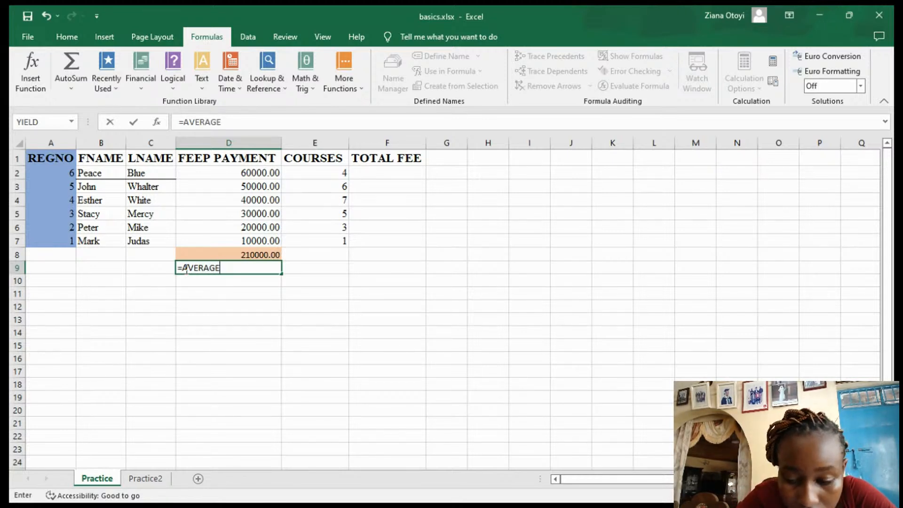
{"action": "type", "text": "("}
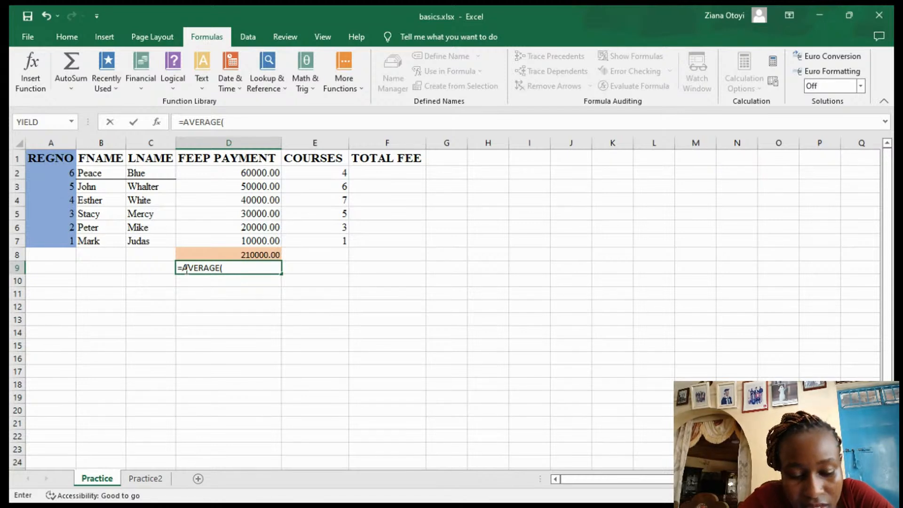
{"action": "type", "text": "D"}
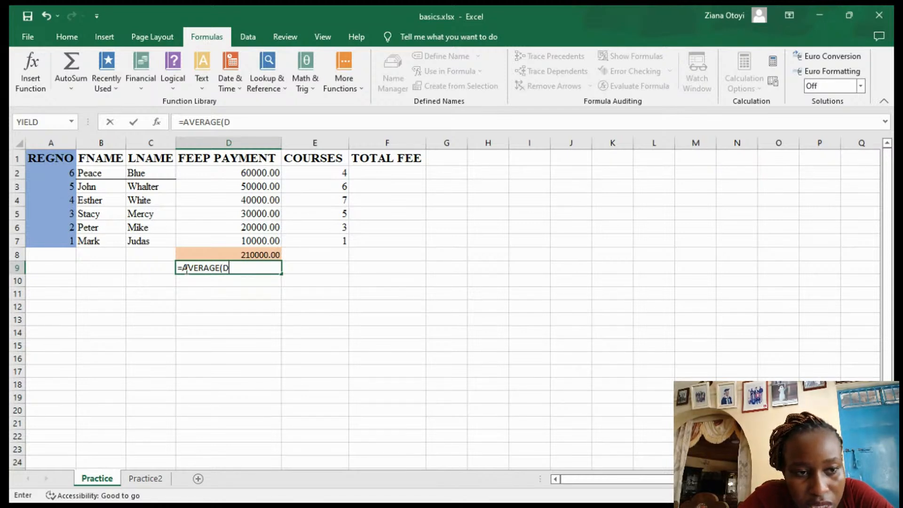
{"action": "type", "text": "2:"}
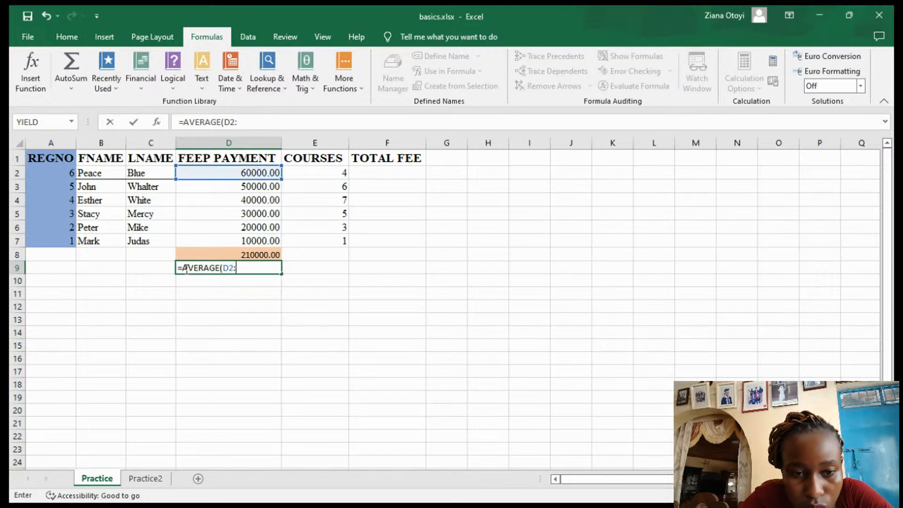
{"action": "type", "text": "D"}
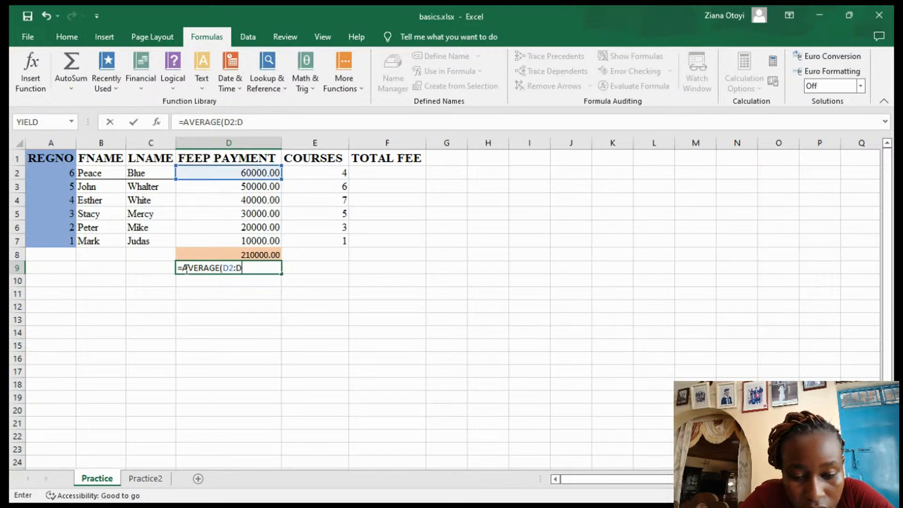
{"action": "type", "text": "7)"}
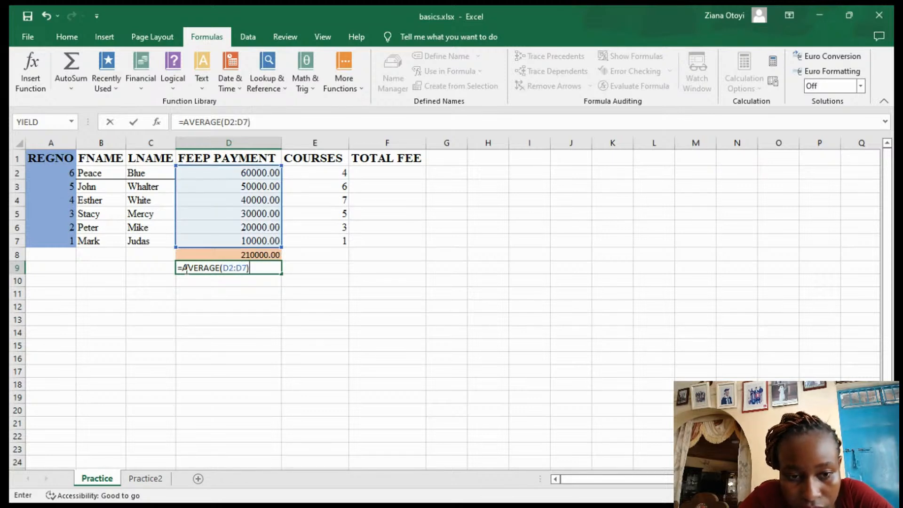
{"action": "key", "text": "Return"}
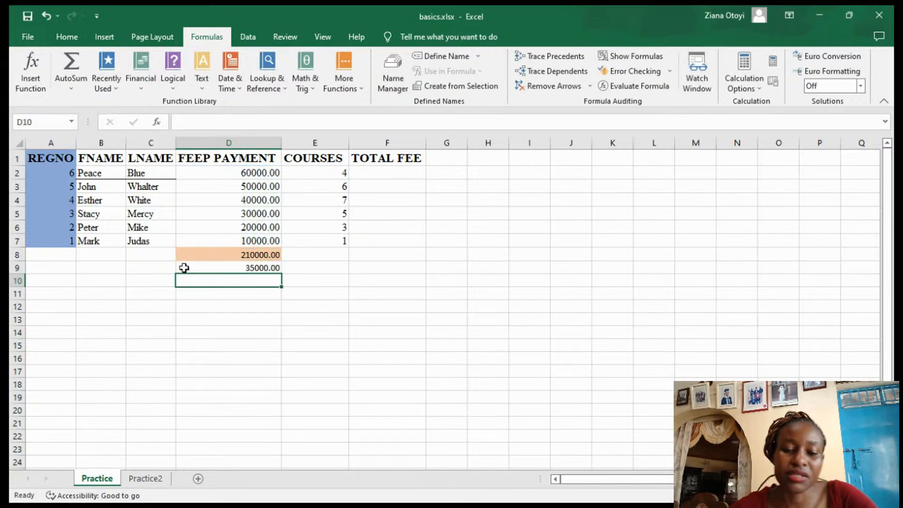
{"action": "left_click", "coordinate": [240, 269]}
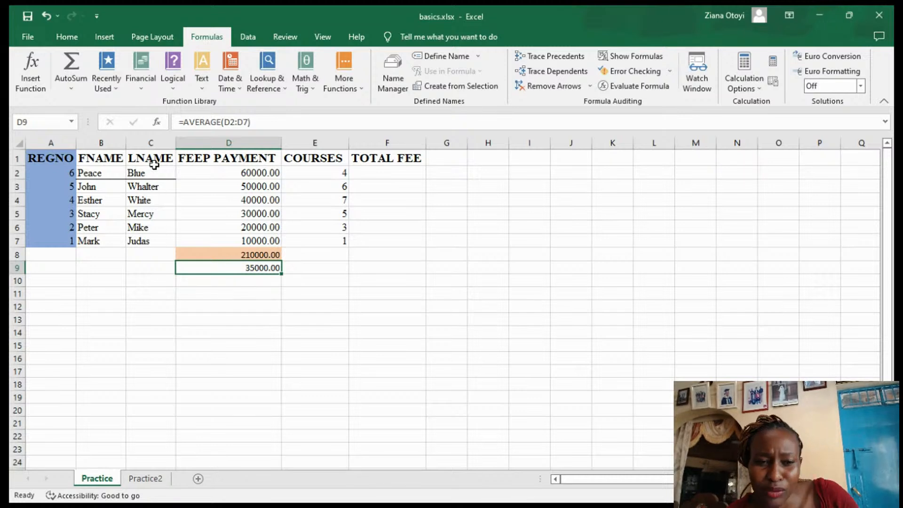
{"action": "left_click", "coordinate": [150, 143]}
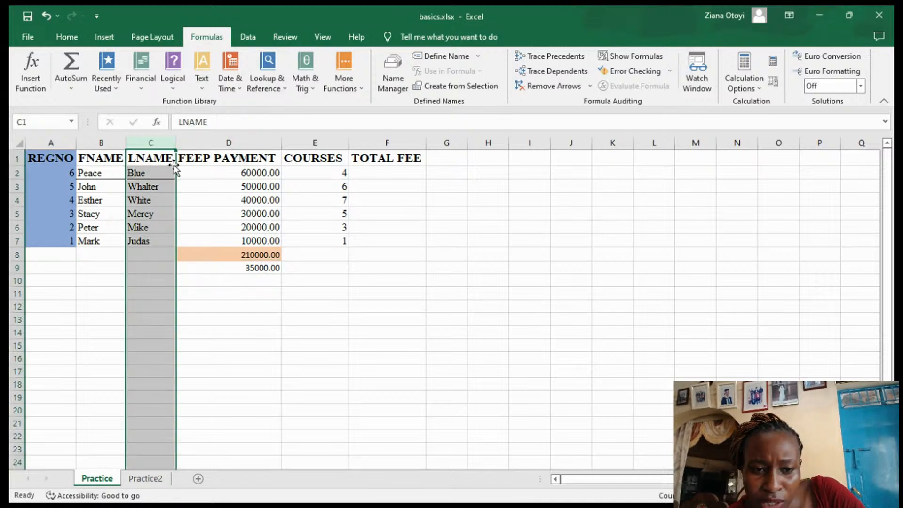
{"action": "left_click", "coordinate": [242, 280]}
{"action": "double_click", "coordinate": [242, 281]}
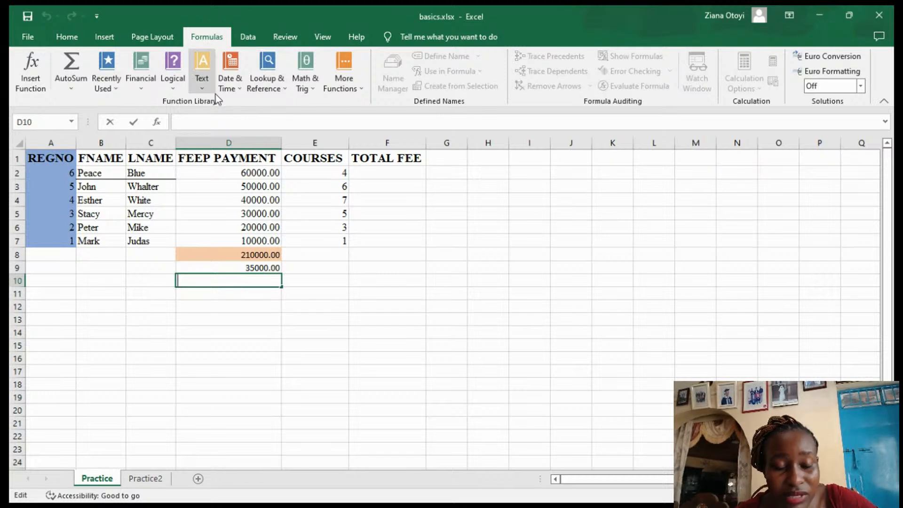
{"action": "left_click", "coordinate": [234, 292]}
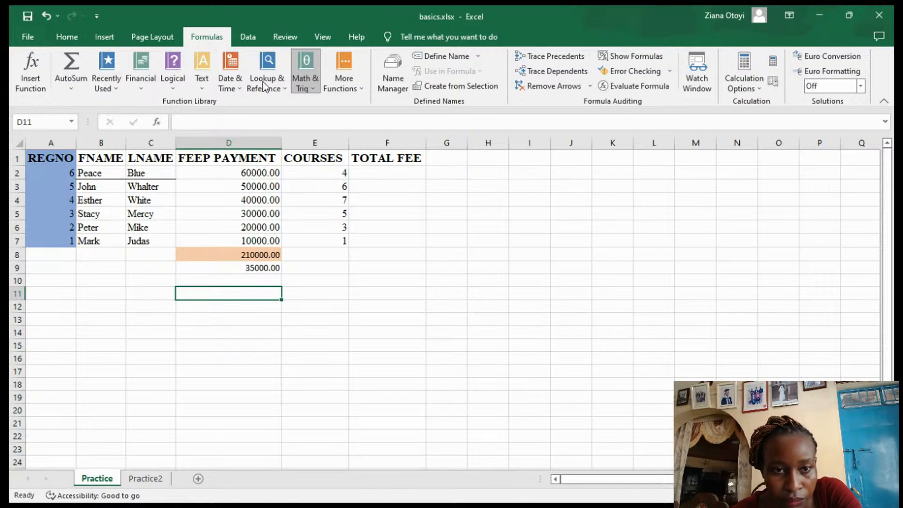
{"action": "left_click", "coordinate": [338, 82]}
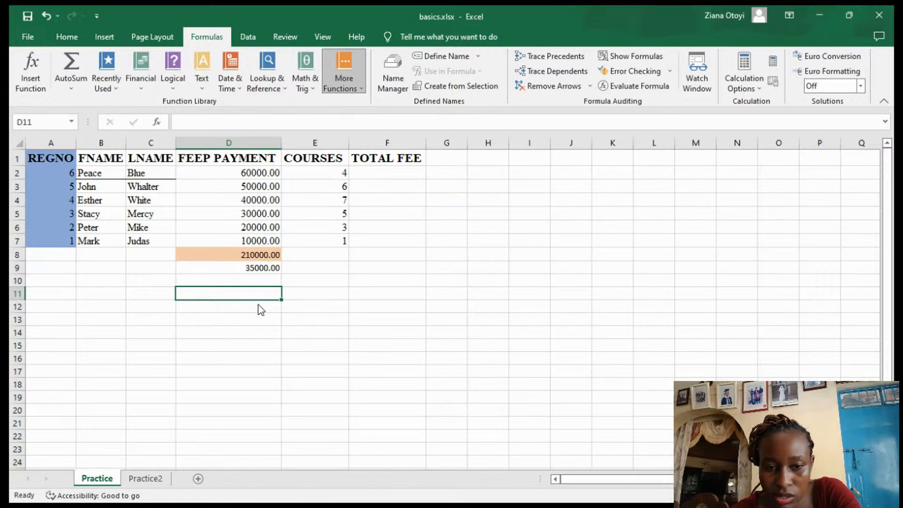
{"action": "left_click", "coordinate": [316, 255]}
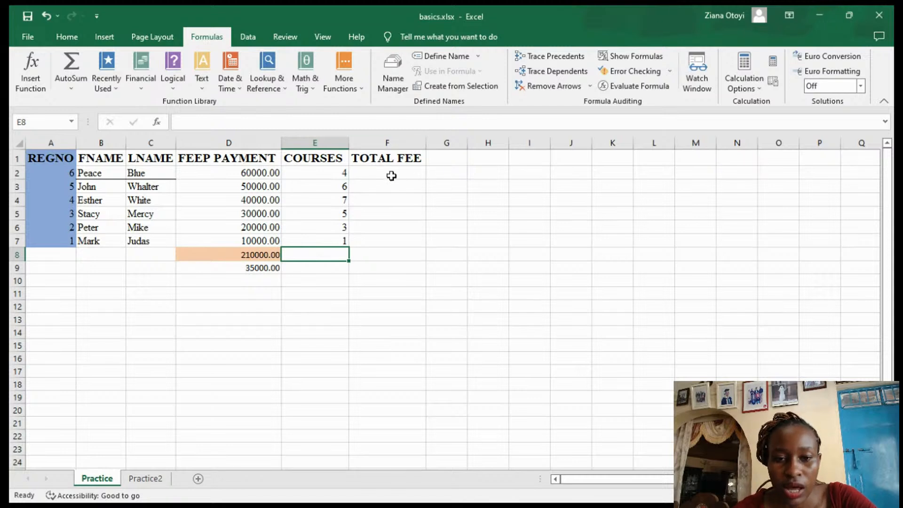
{"action": "left_click", "coordinate": [369, 174]}
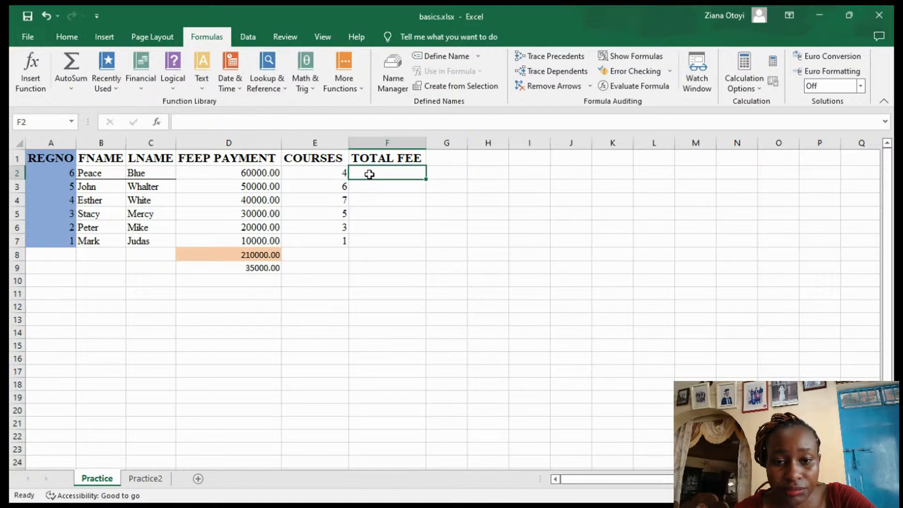
Add the header FULLNAMES in cell G1 and autofit the width of column G
{"action": "left_click", "coordinate": [435, 157]}
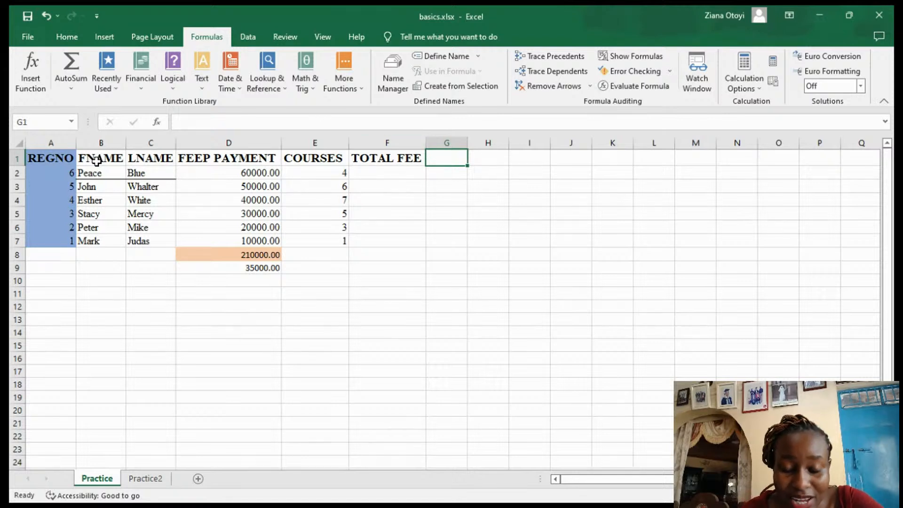
{"action": "double_click", "coordinate": [437, 158]}
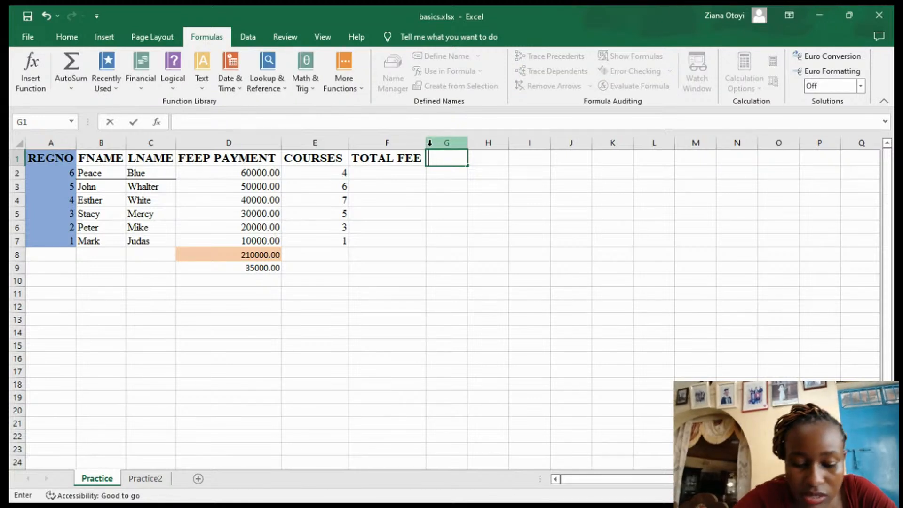
{"action": "type", "text": "FU"}
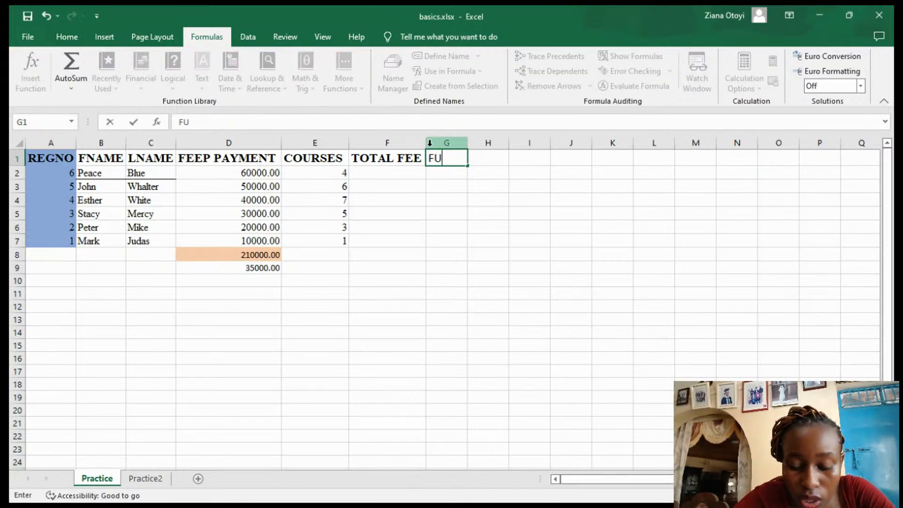
{"action": "type", "text": "LLNAMES"}
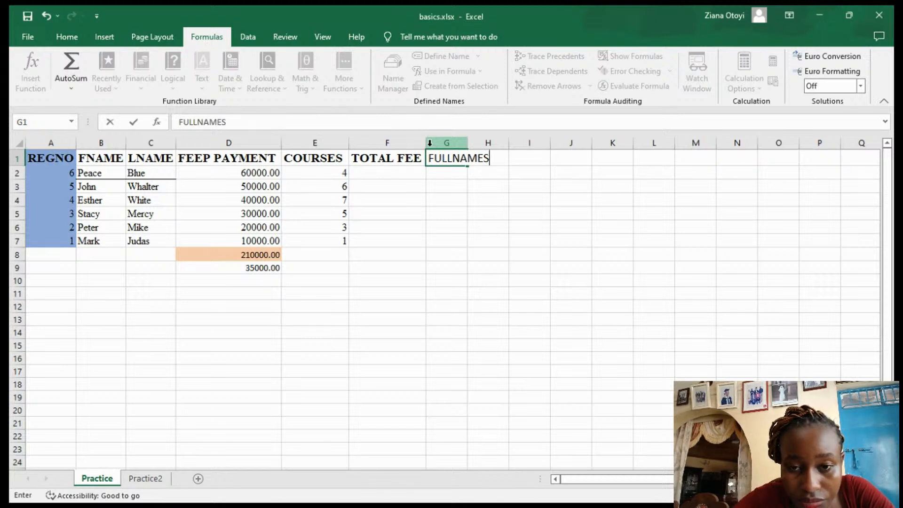
{"action": "left_click", "coordinate": [442, 227]}
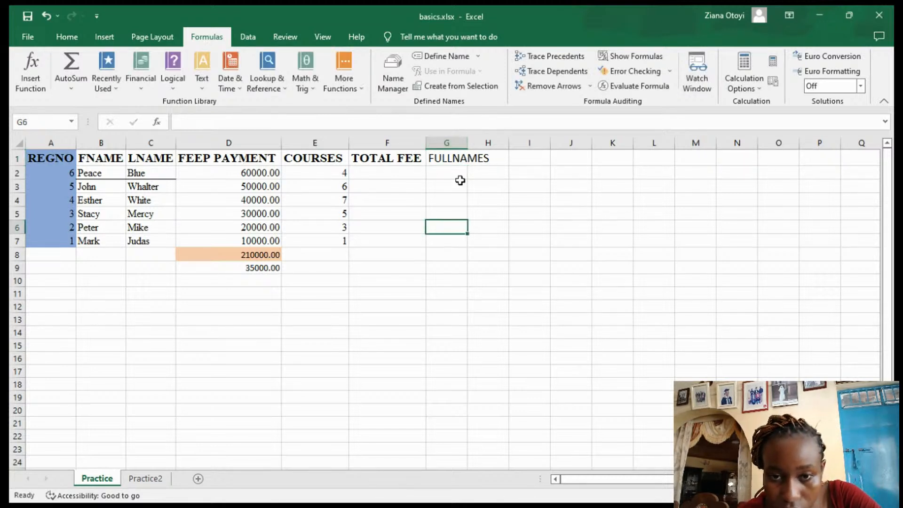
{"action": "double_click", "coordinate": [466, 143]}
Enter the formula =CONCATENATE(B2, " ",C2) in cell G2 to join the first and last names with a space
{"action": "left_click", "coordinate": [466, 173]}
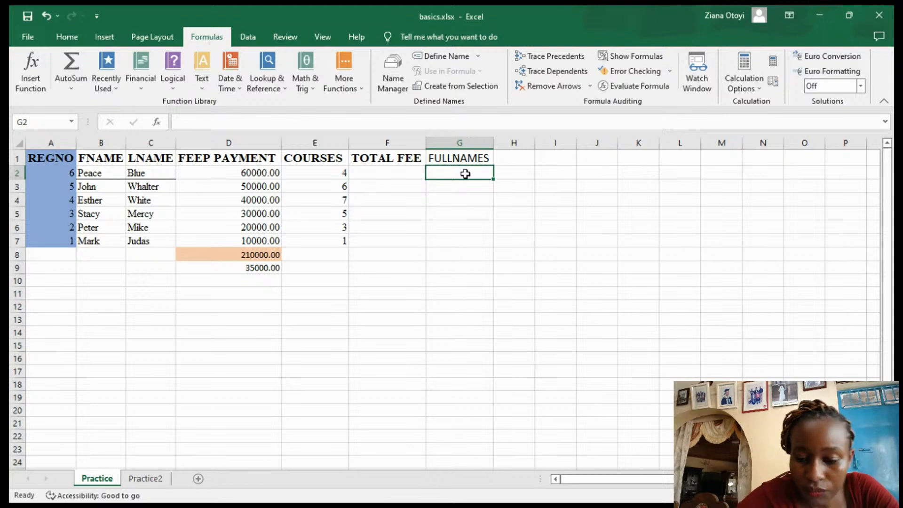
{"action": "type", "text": "="}
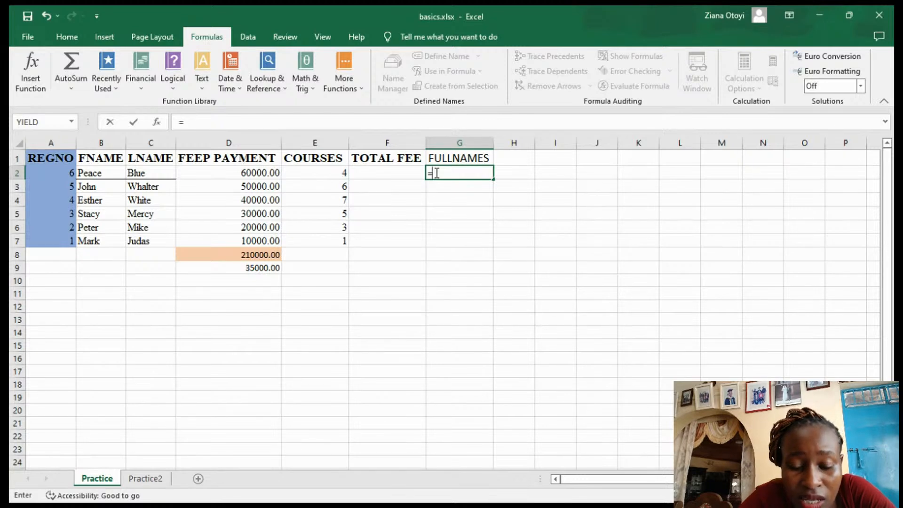
{"action": "type", "text": "C"}
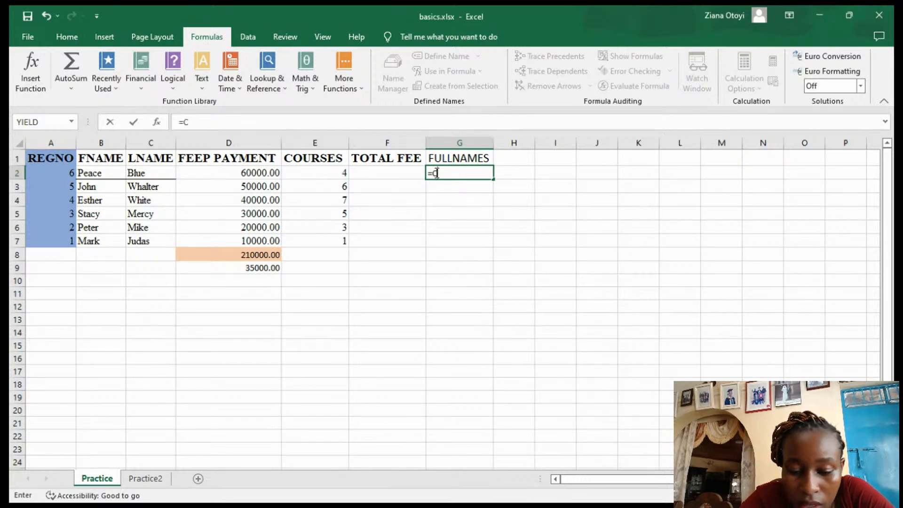
{"action": "type", "text": "ONTA"}
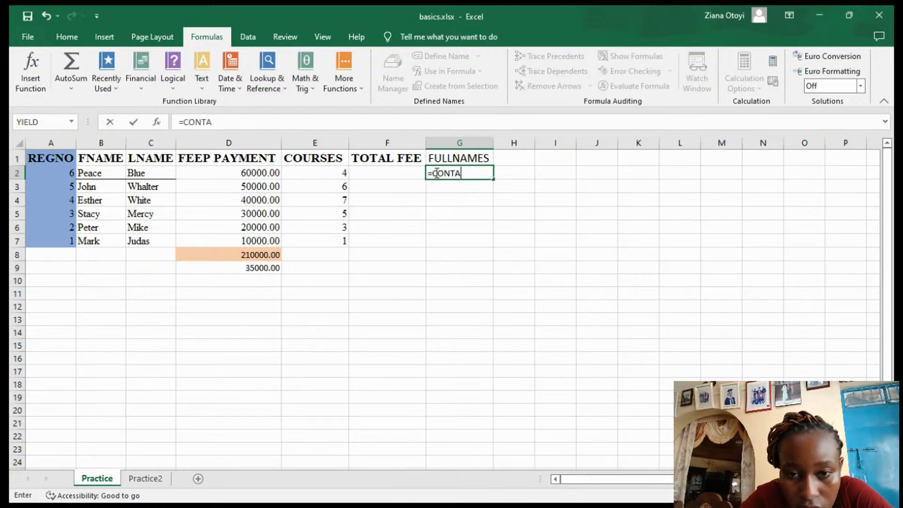
{"action": "key", "text": "BackSpace"}
{"action": "key", "text": "BackSpace"}
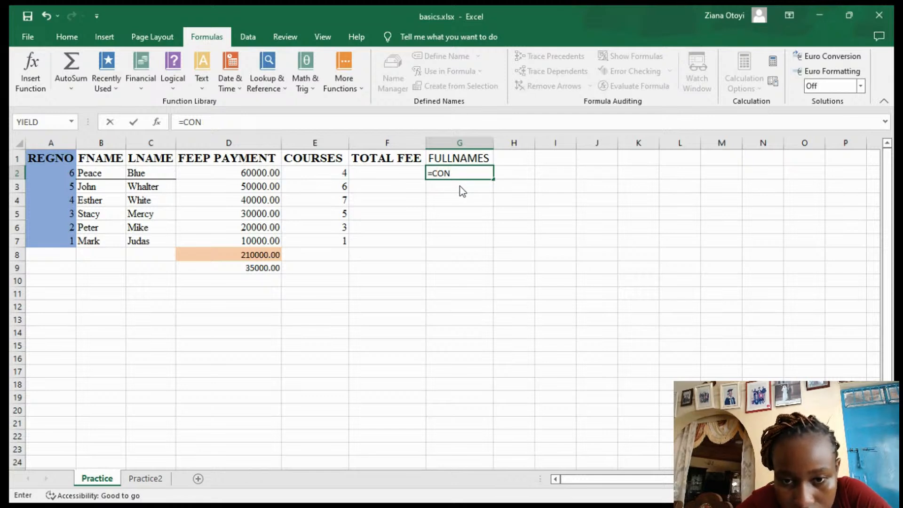
{"action": "double_click", "coordinate": [460, 186]}
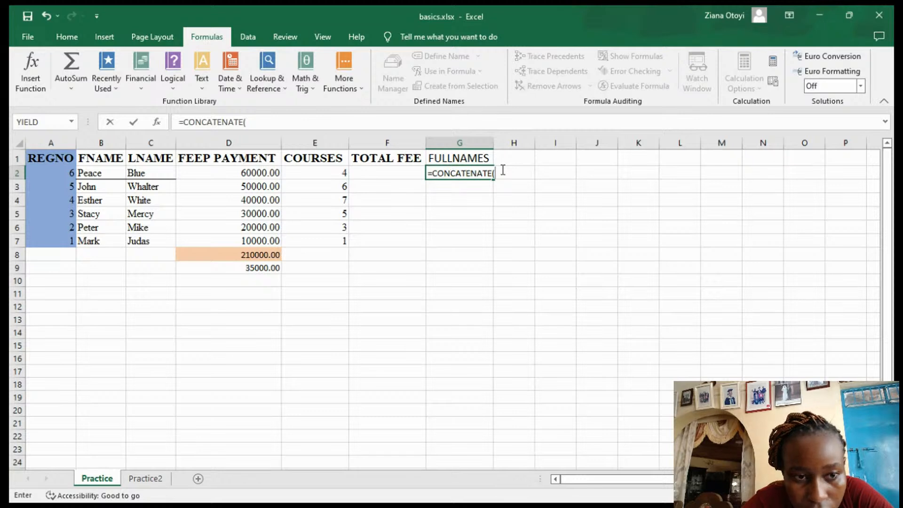
{"action": "type", "text": "B"}
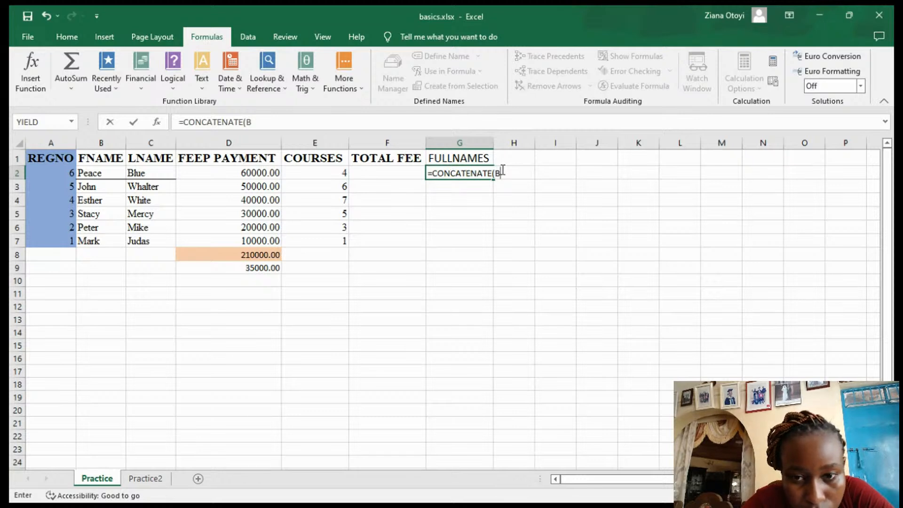
{"action": "key", "text": "BackSpace"}
{"action": "type", "text": "2"}
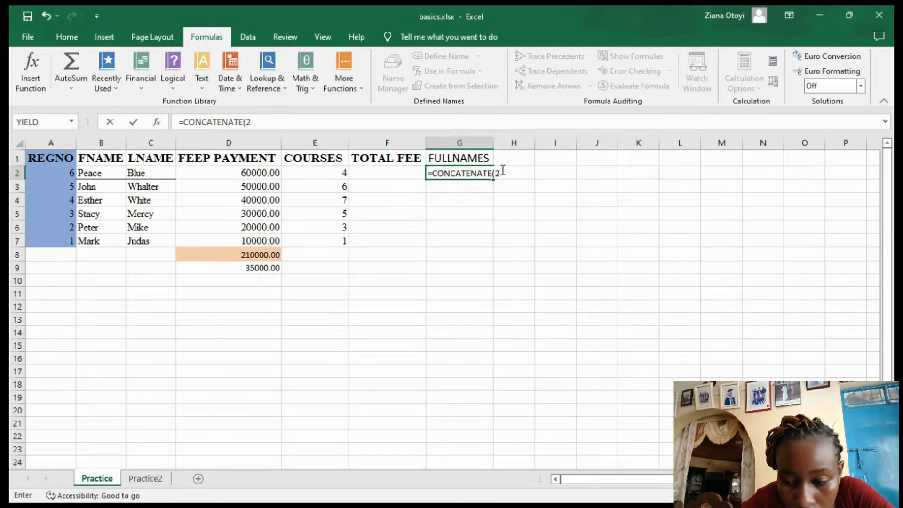
{"action": "key", "text": "BackSpace"}
{"action": "type", "text": "B"}
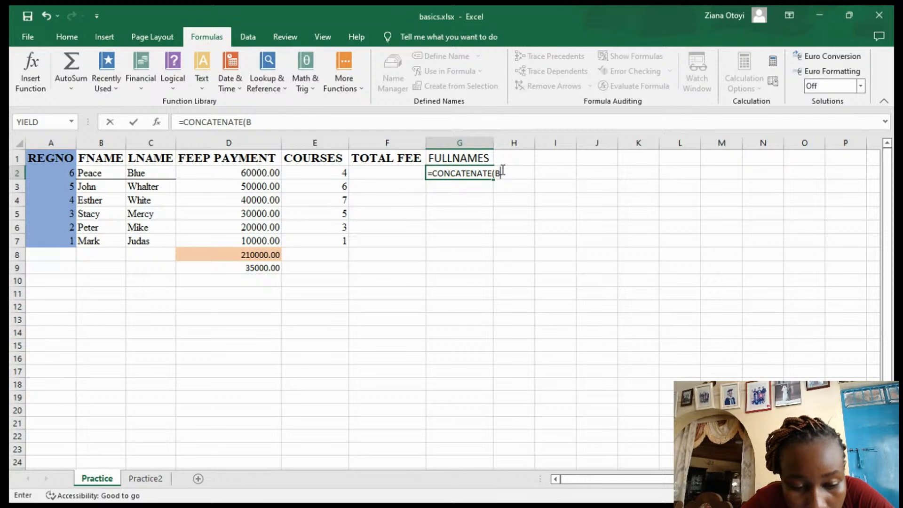
{"action": "type", "text": "2"}
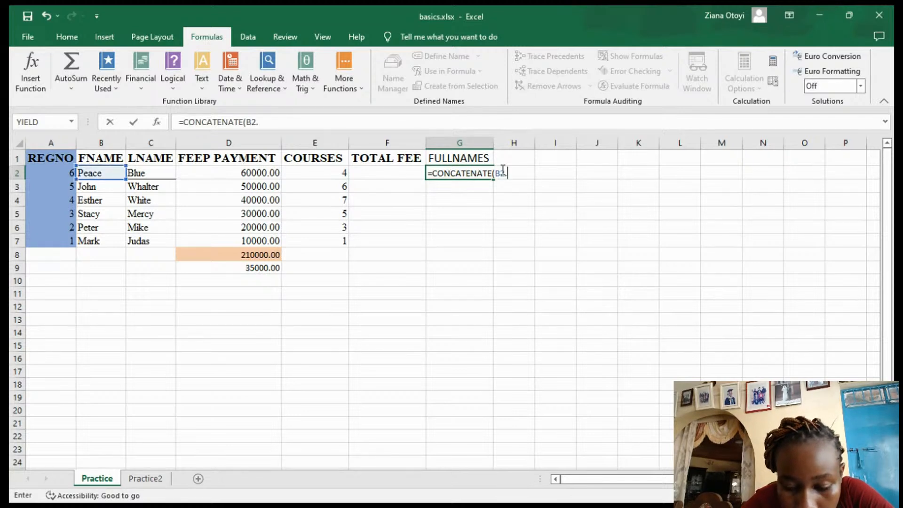
{"action": "type", "text": ", "}
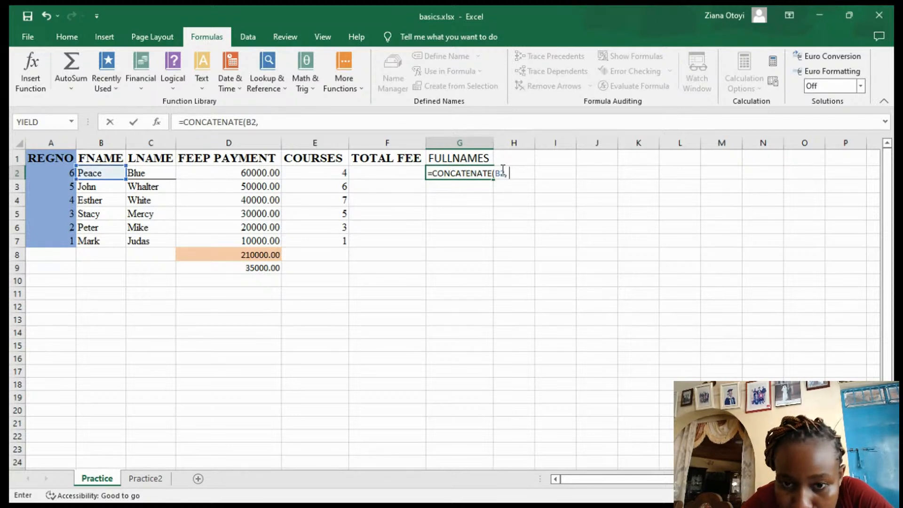
{"action": "type", "text": "\" \""}
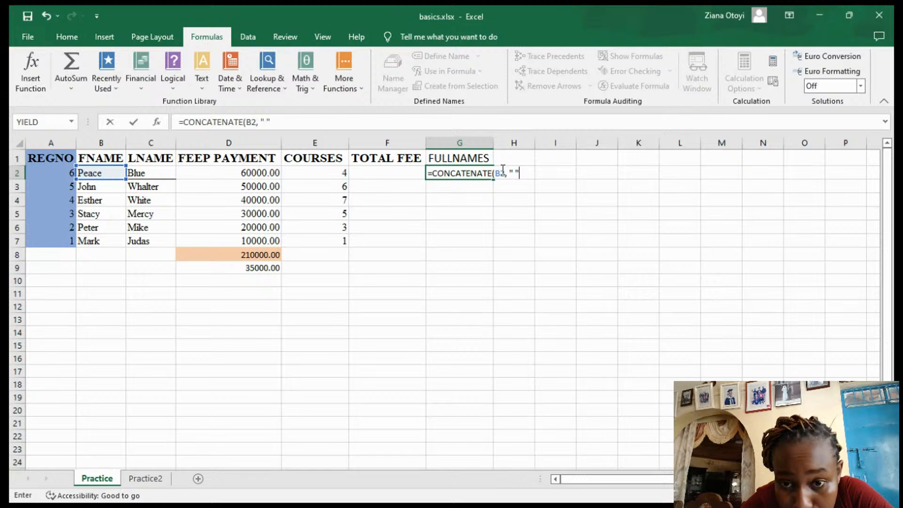
{"action": "type", "text": ","}
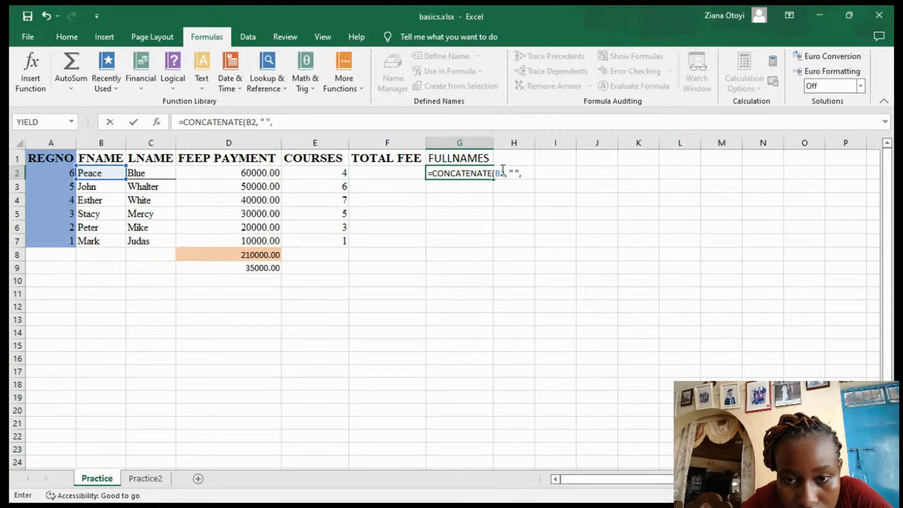
{"action": "type", "text": "C"}
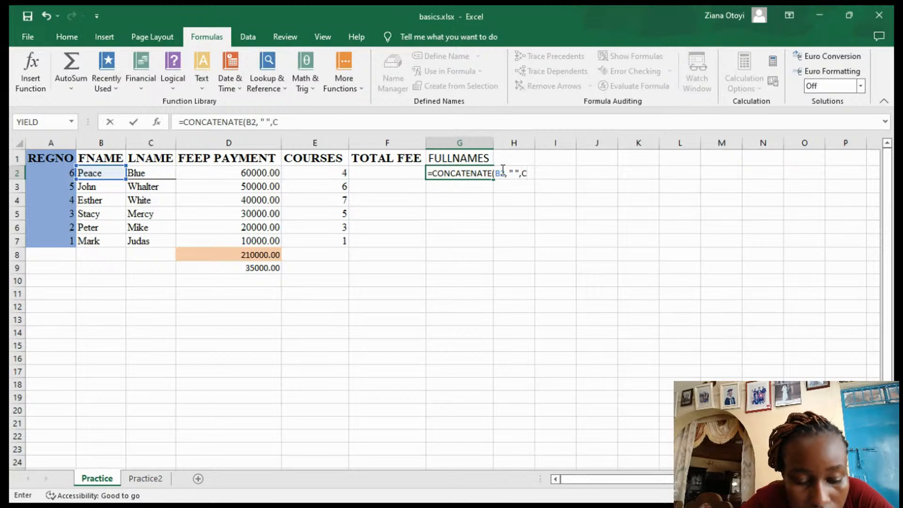
{"action": "type", "text": "2"}
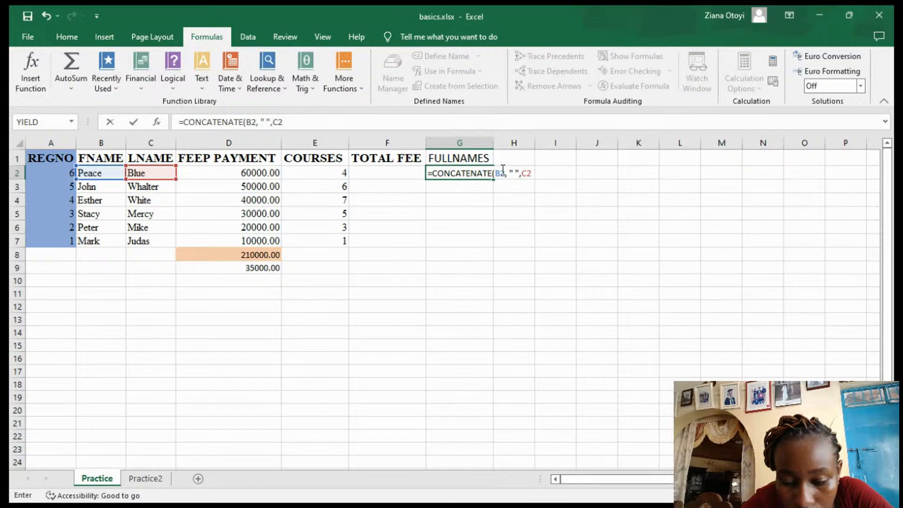
{"action": "type", "text": ")"}
{"action": "key", "text": "Return"}
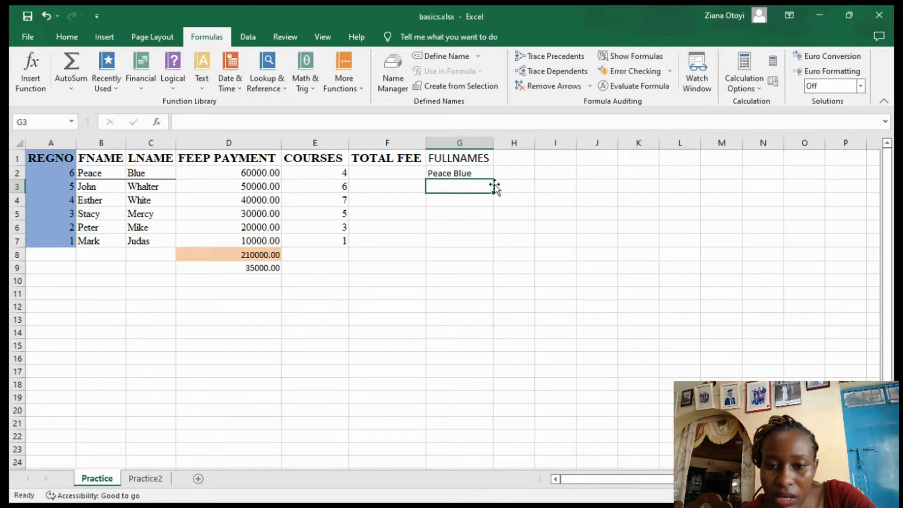
Fill the CONCATENATE formula from cell G2 down the FULLNAMES column to G8
{"action": "left_click", "coordinate": [476, 176]}
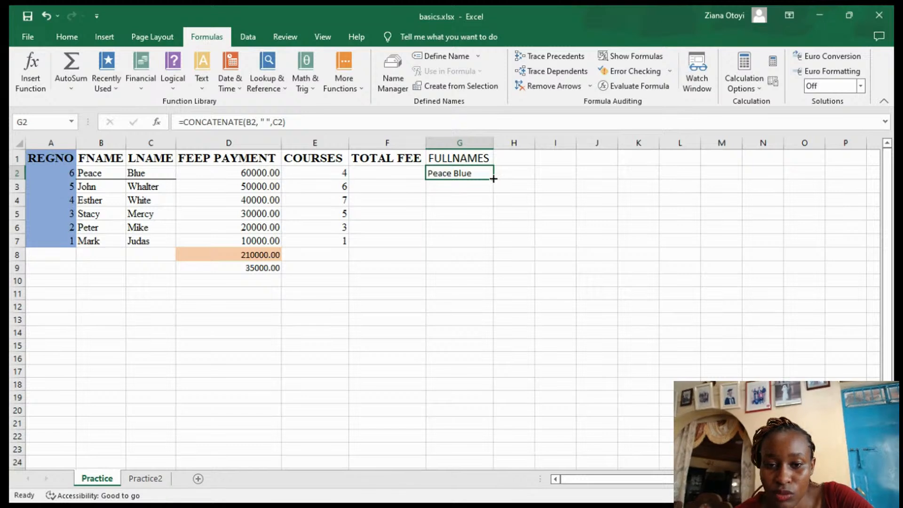
{"action": "double_click", "coordinate": [494, 179]}
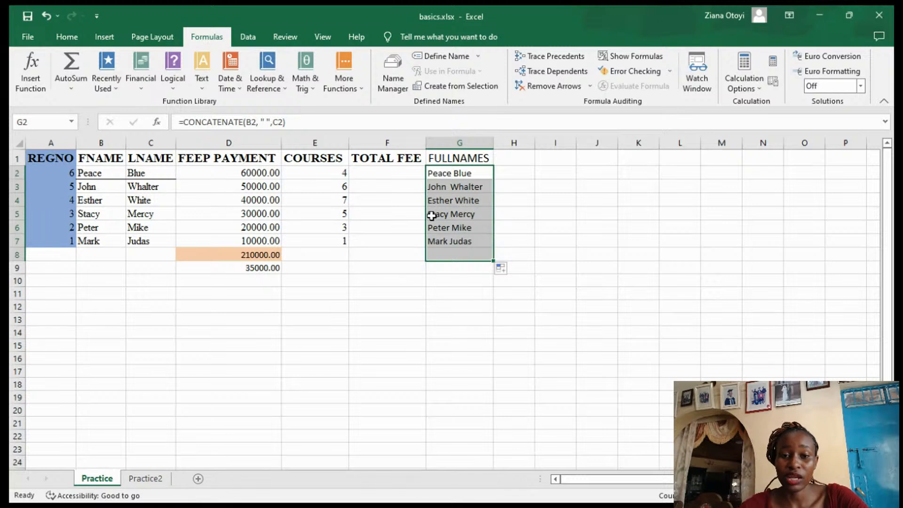
{"action": "left_click", "coordinate": [405, 253]}
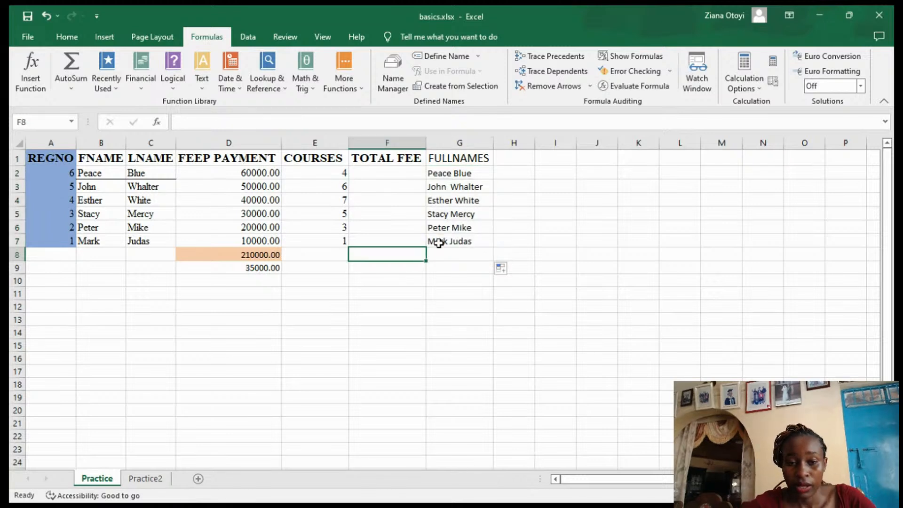
Enter the formula =LEN(B2) in cell H2 to count the characters of the first name
{"action": "left_click", "coordinate": [502, 172]}
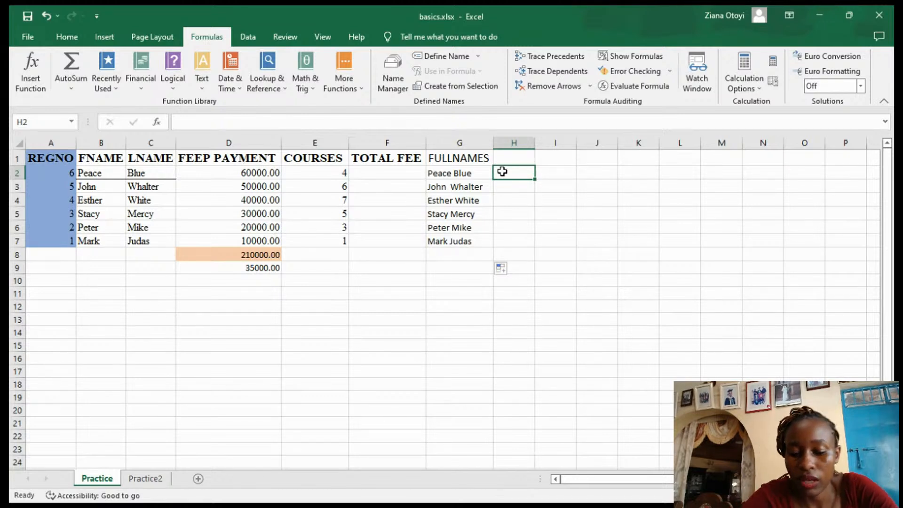
{"action": "type", "text": "="}
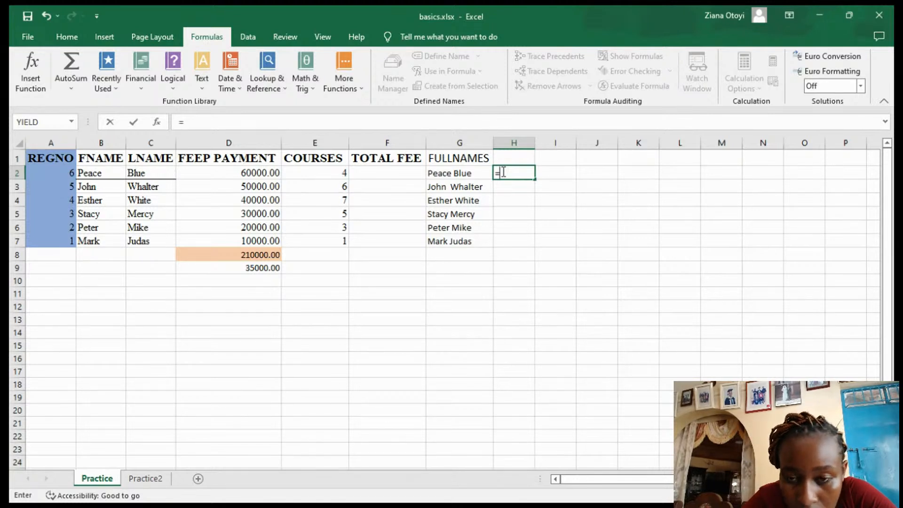
{"action": "type", "text": "LEN"}
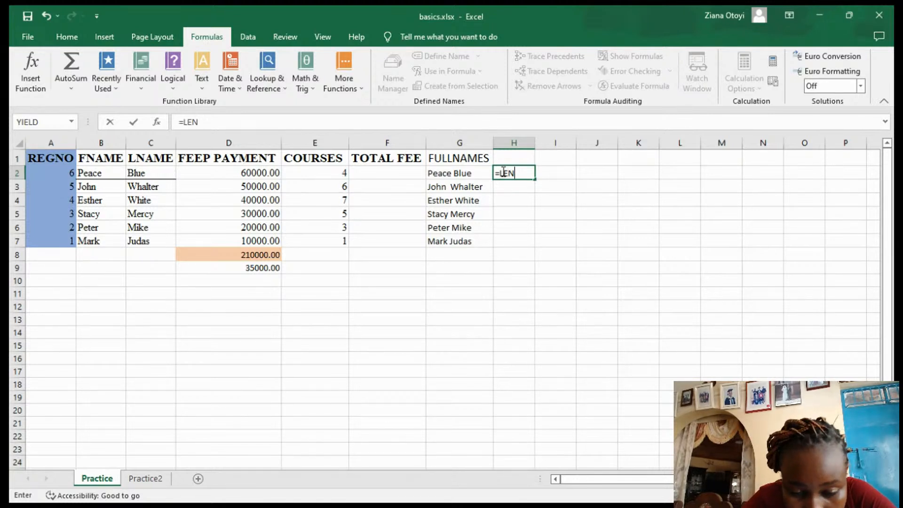
{"action": "type", "text": "("}
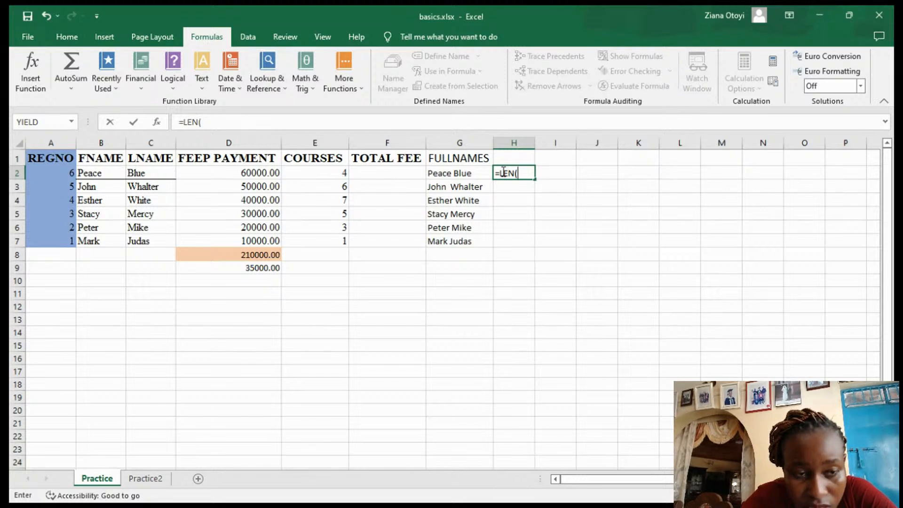
{"action": "type", "text": "B2"}
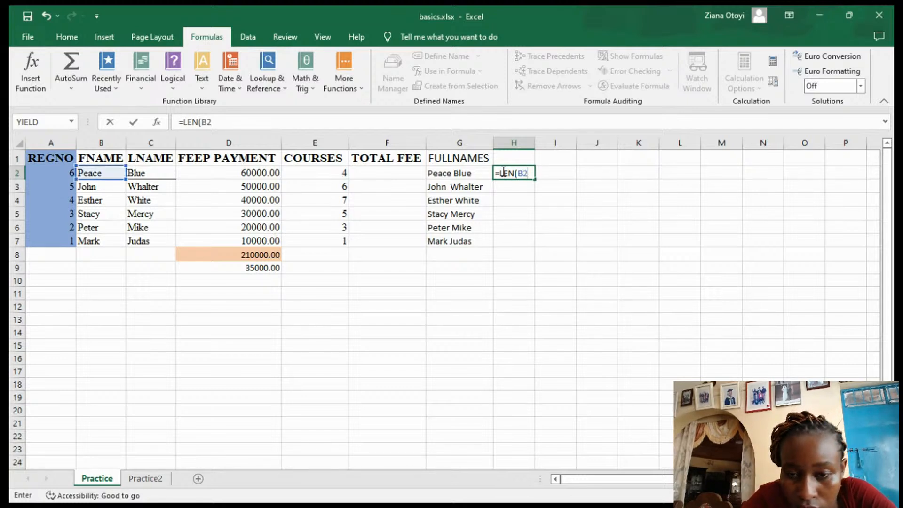
{"action": "type", "text": ")"}
{"action": "key", "text": "Return"}
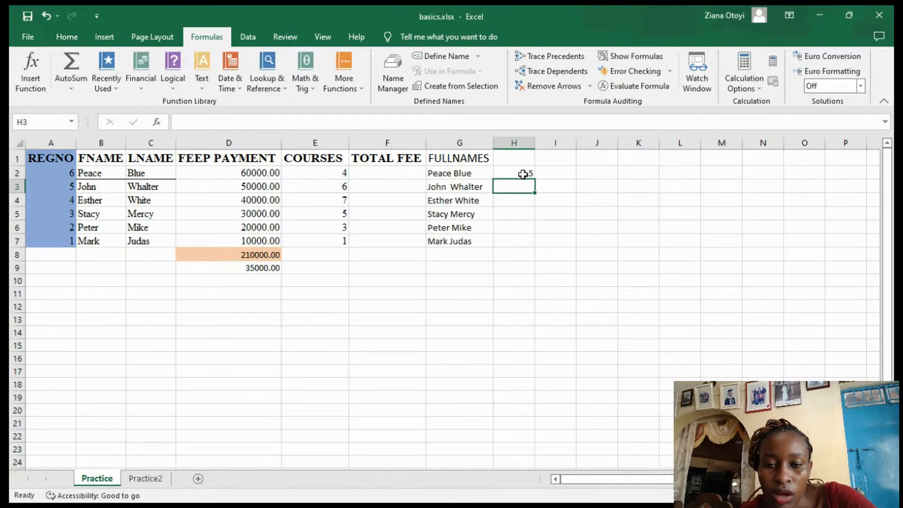
Clear the LEN formula from cell H2
{"action": "left_click", "coordinate": [541, 175]}
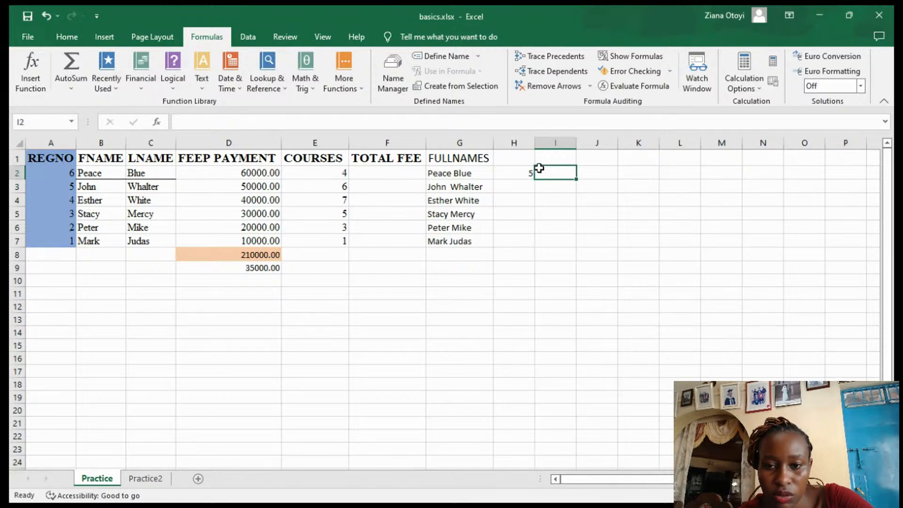
{"action": "left_click", "coordinate": [541, 158]}
{"action": "left_click", "coordinate": [546, 170]}
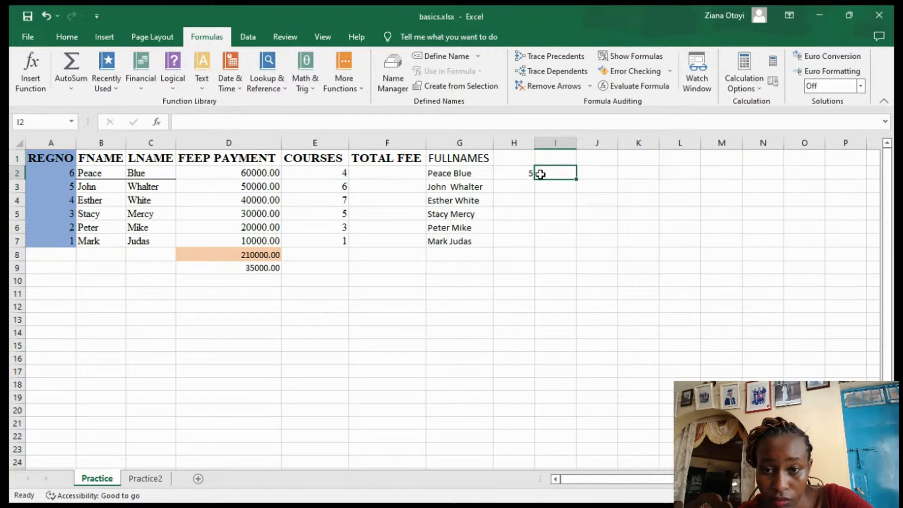
{"action": "left_click", "coordinate": [532, 172]}
{"action": "double_click", "coordinate": [531, 172]}
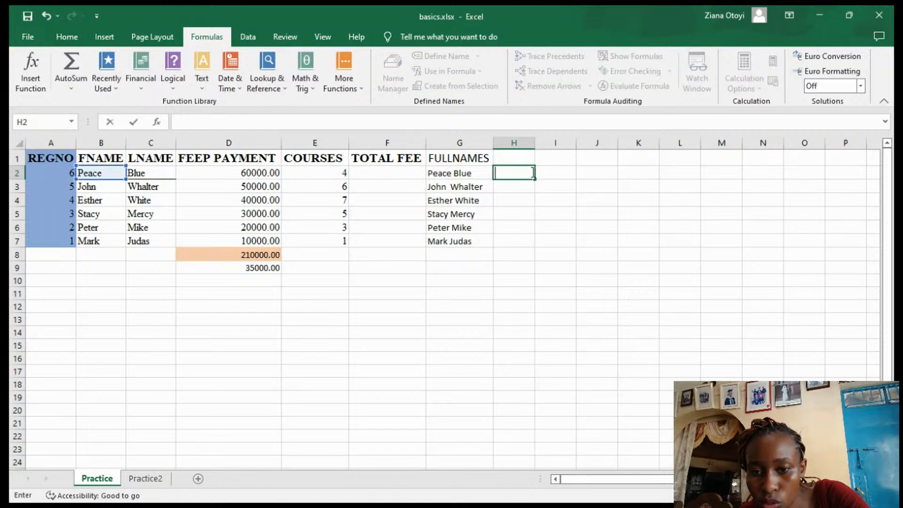
Add the header FNAME in cell H1
{"action": "left_click", "coordinate": [512, 161]}
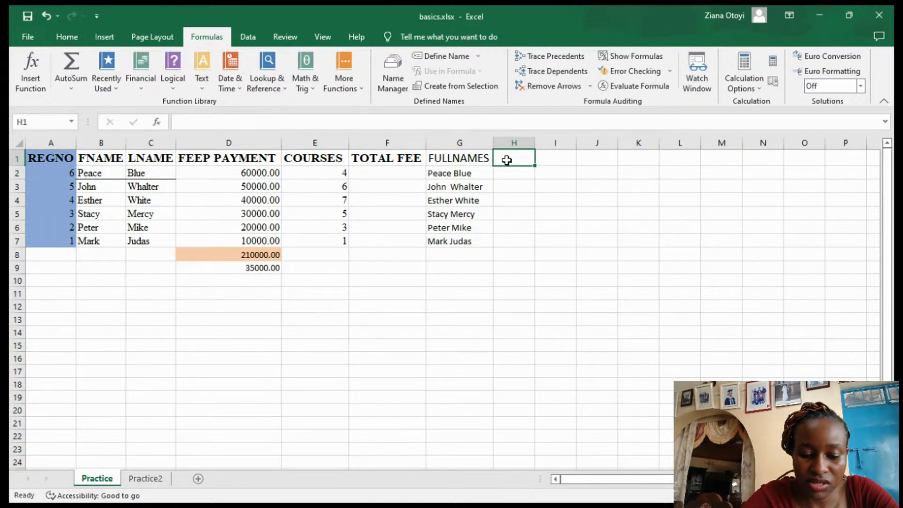
{"action": "type", "text": "FNAME"}
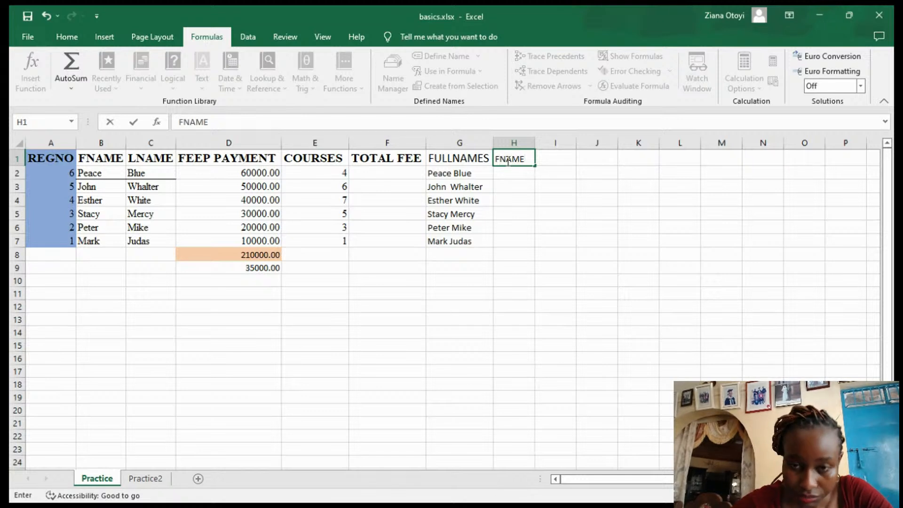
Enter the formula =UPPER(B2) in cell H2 to convert the first name to uppercase
{"action": "left_click", "coordinate": [510, 174]}
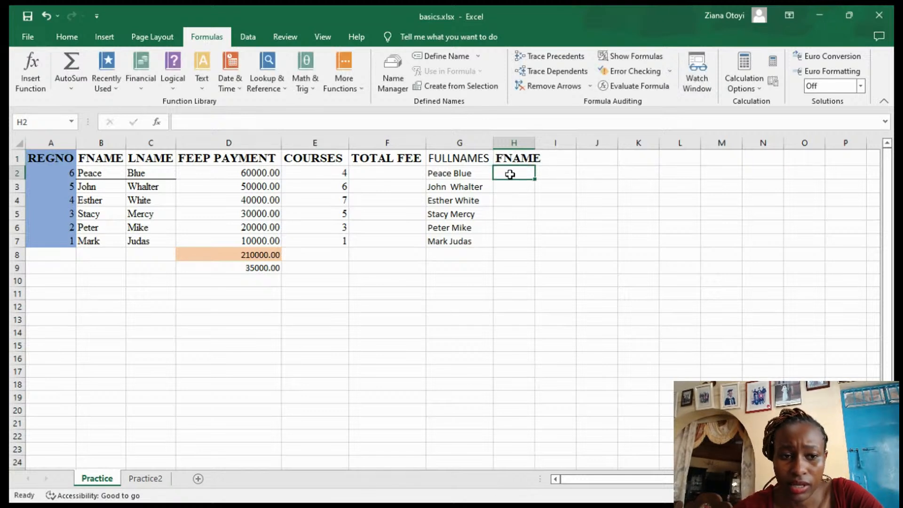
{"action": "type", "text": "="}
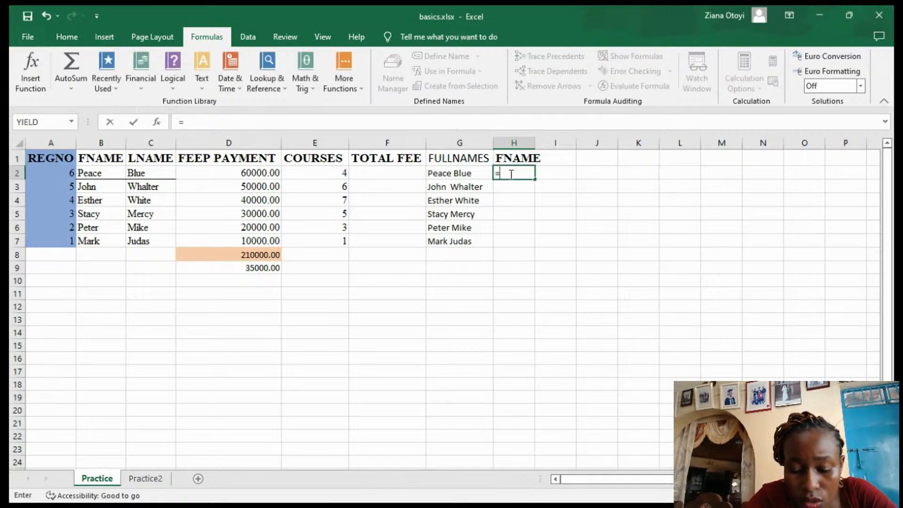
{"action": "type", "text": "UPPER"}
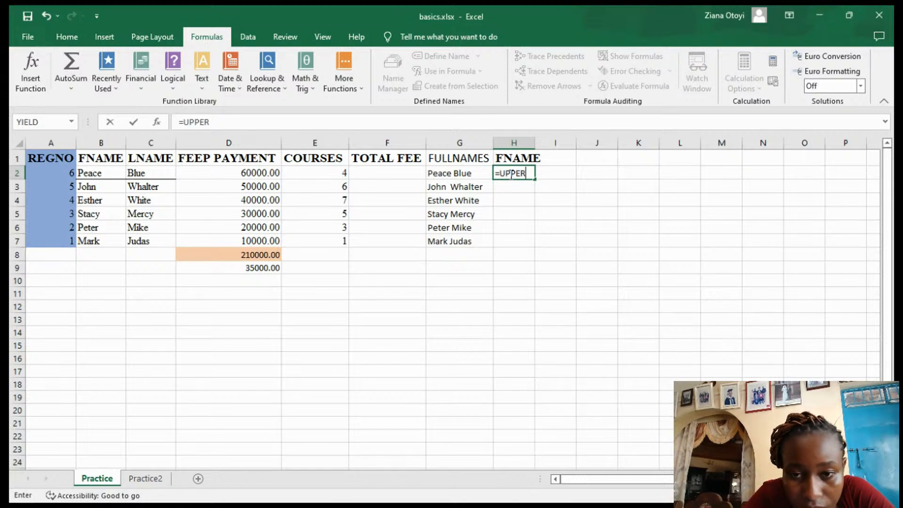
{"action": "type", "text": "("}
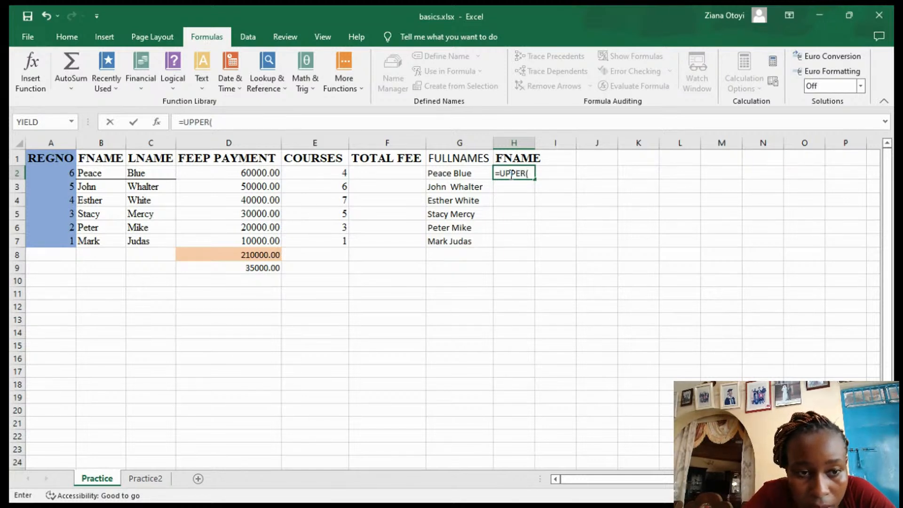
{"action": "type", "text": "B"}
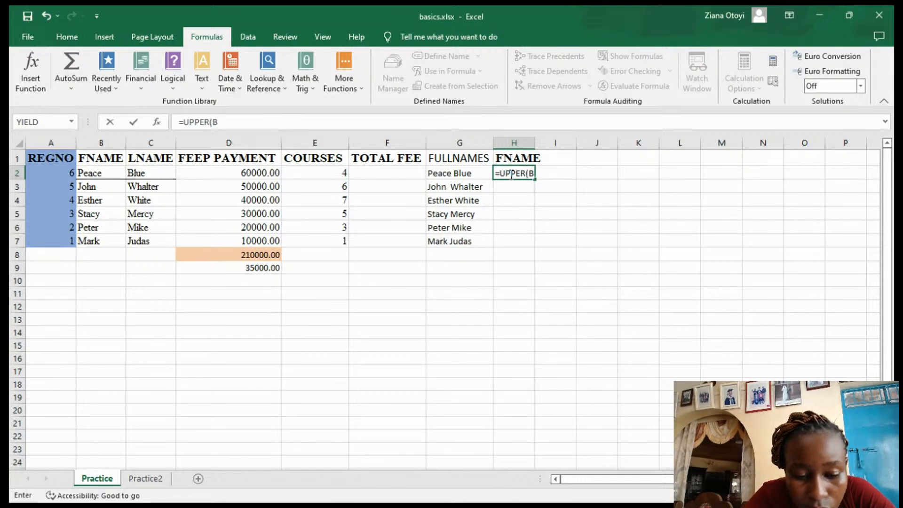
{"action": "type", "text": "2"}
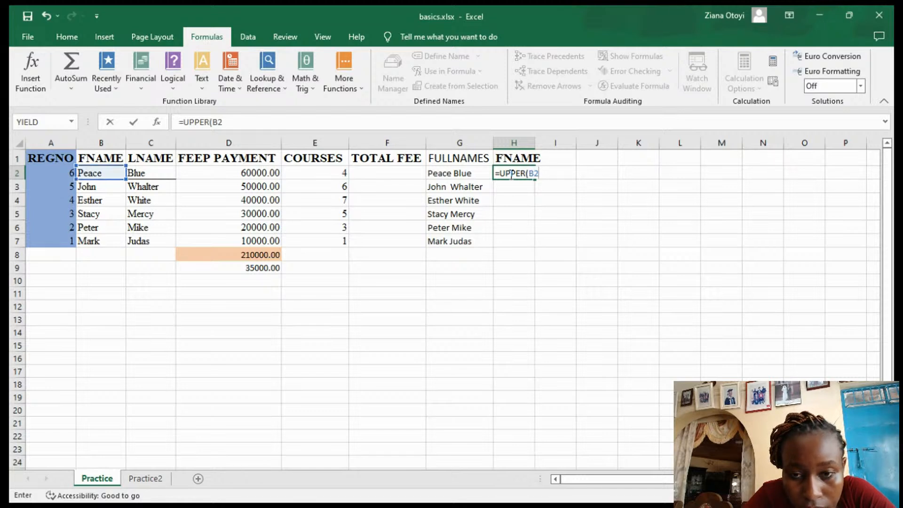
{"action": "type", "text": ")"}
{"action": "key", "text": "Return"}
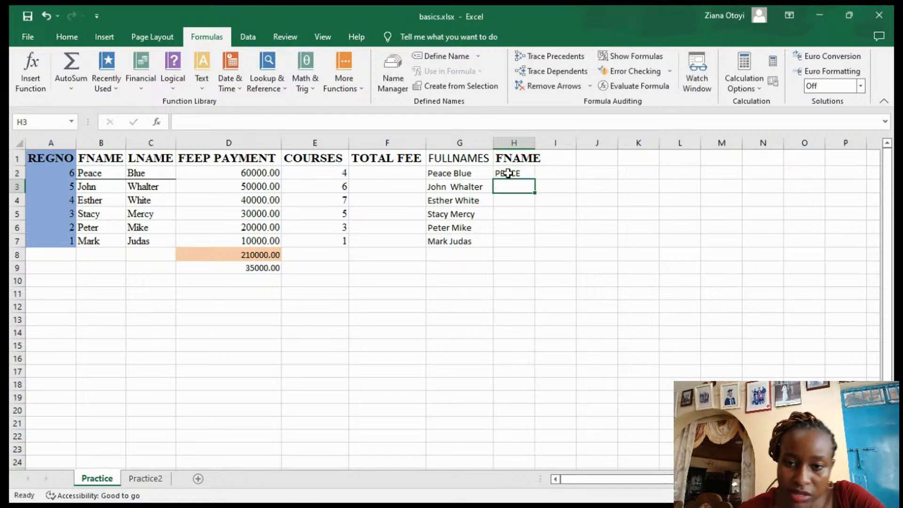
Fill the UPPER formula from cell H2 down the new FNAME column to H8
{"action": "left_click", "coordinate": [508, 173]}
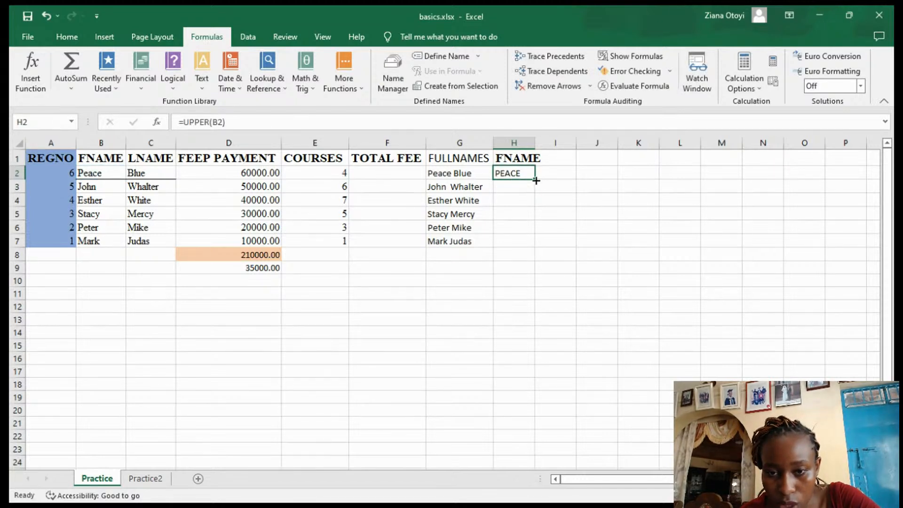
{"action": "left_click_drag", "start_coordinate": [536, 180], "coordinate": [518, 256]}
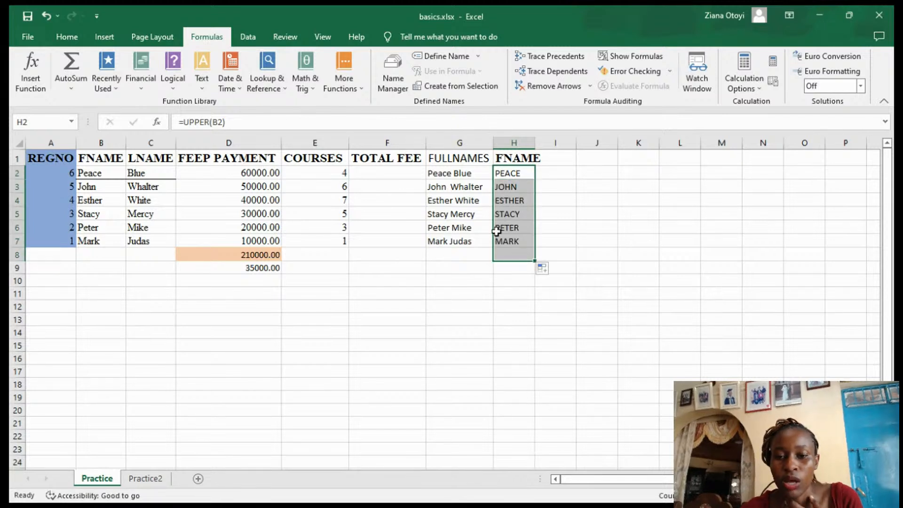
{"action": "left_click", "coordinate": [437, 256]}
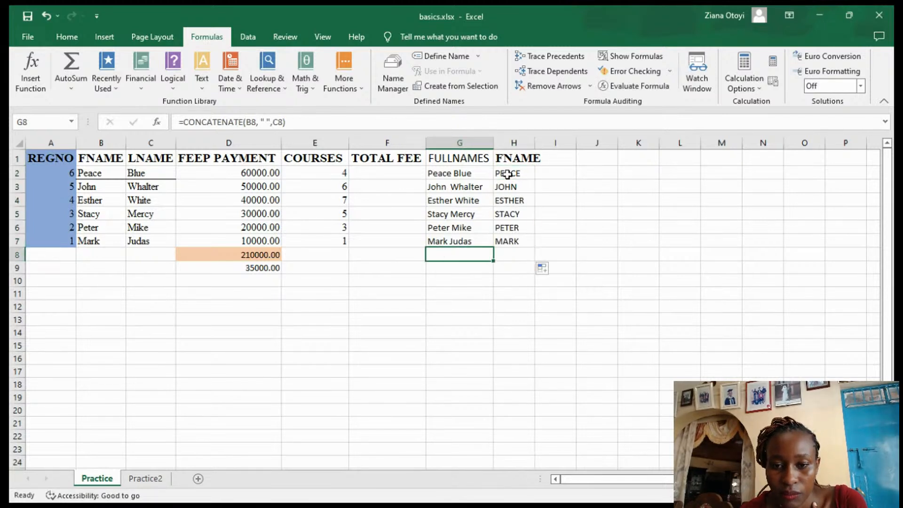
Copy the uppercase names in H2:H7 and paste them as values over the original first names in B2:B7
{"action": "left_click", "coordinate": [511, 142]}
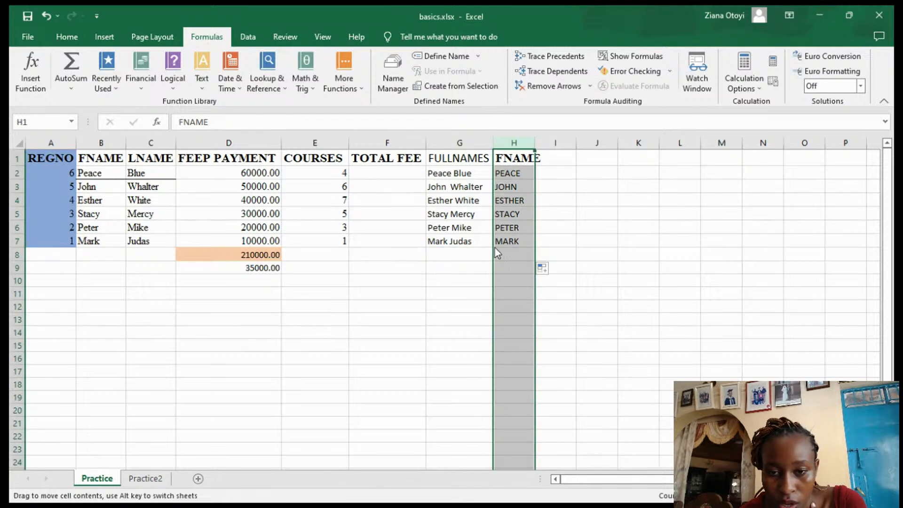
{"action": "left_click", "coordinate": [467, 277]}
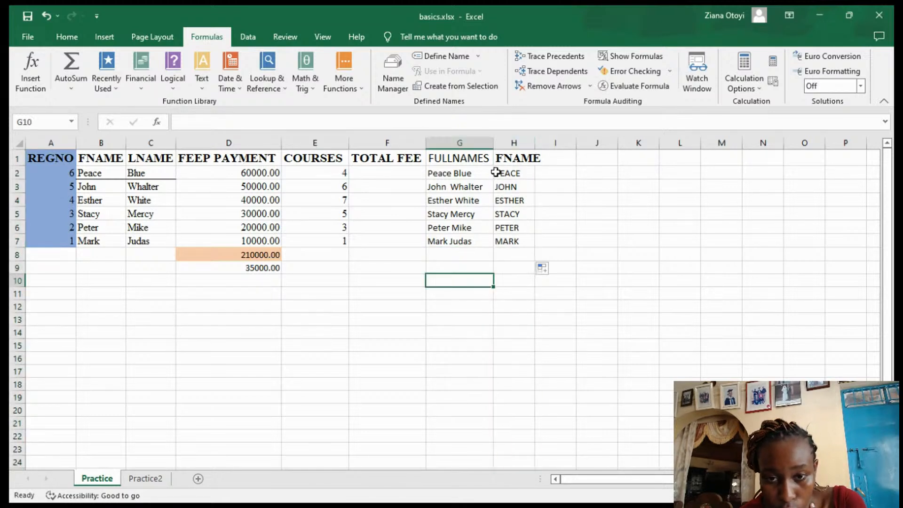
{"action": "left_click_drag", "start_coordinate": [497, 170], "coordinate": [521, 240]}
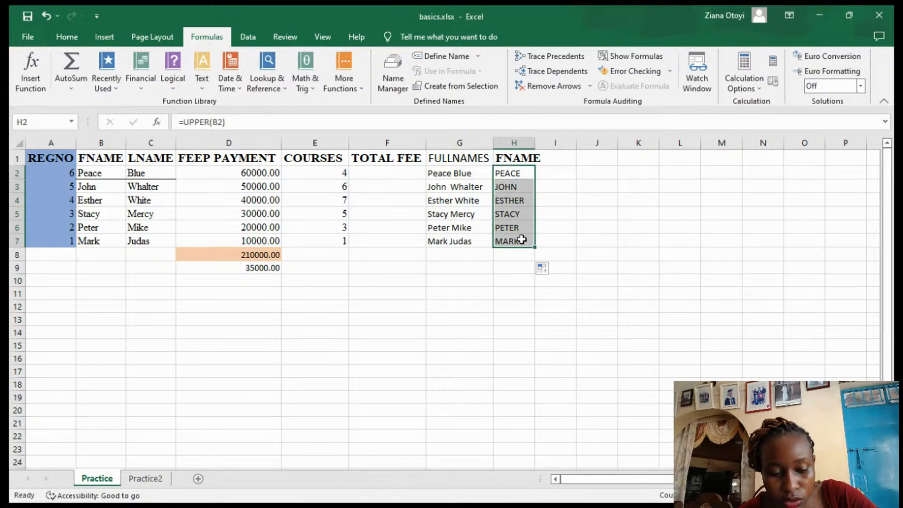
{"action": "key", "text": "ctrl+c"}
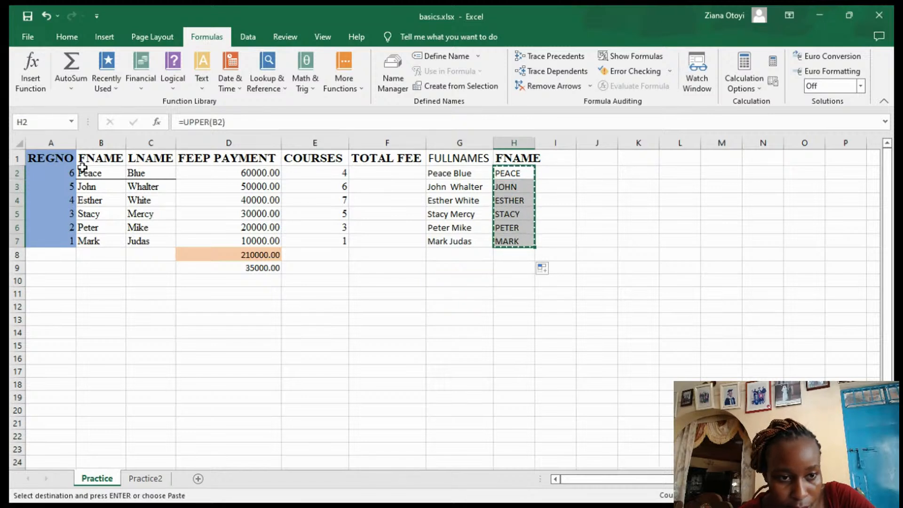
{"action": "left_click_drag", "start_coordinate": [83, 173], "coordinate": [114, 239]}
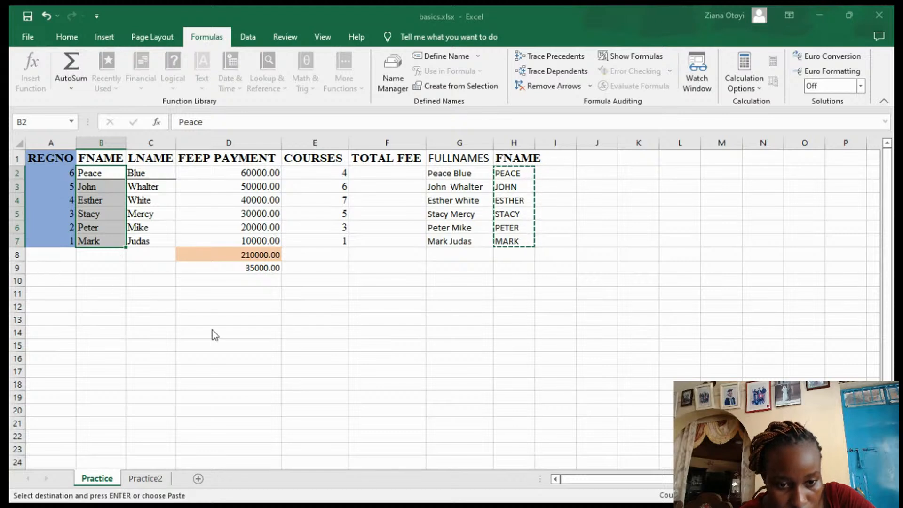
{"action": "key", "text": "ctrl+v"}
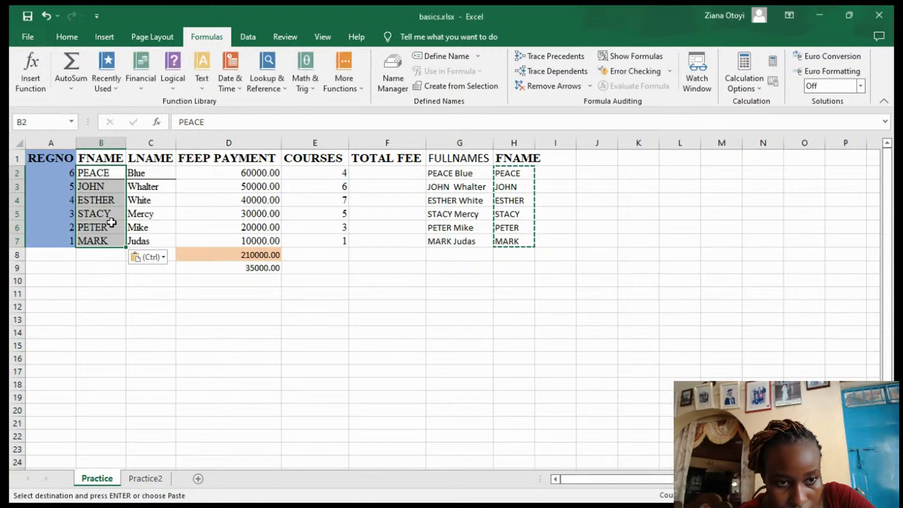
{"action": "left_click", "coordinate": [96, 257]}
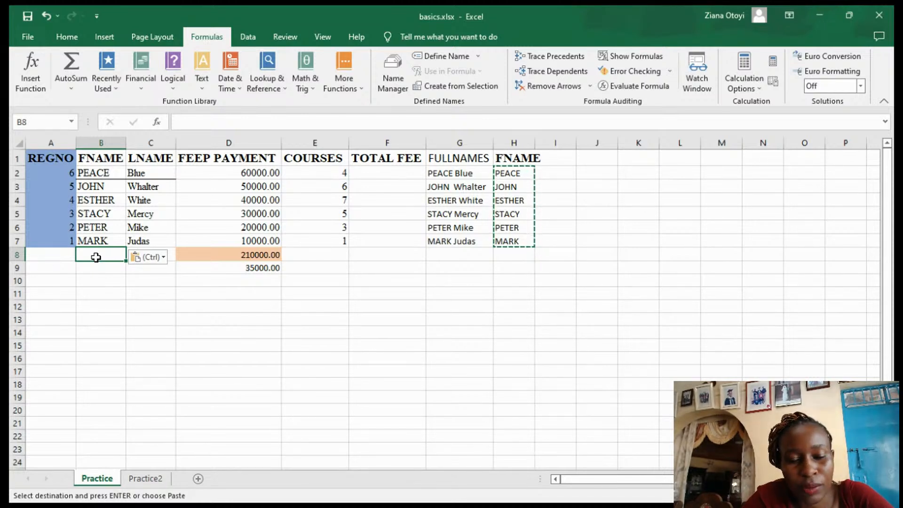
{"action": "double_click", "coordinate": [495, 227]}
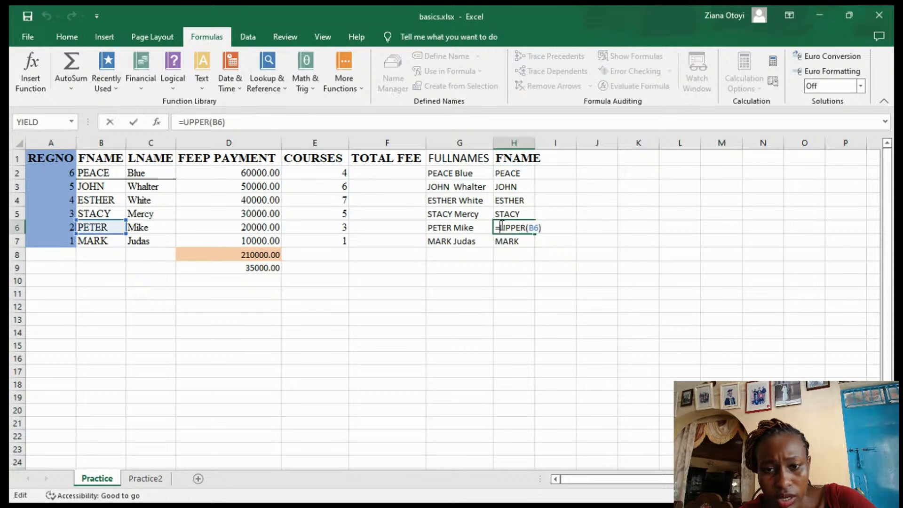
{"action": "left_click", "coordinate": [513, 254]}
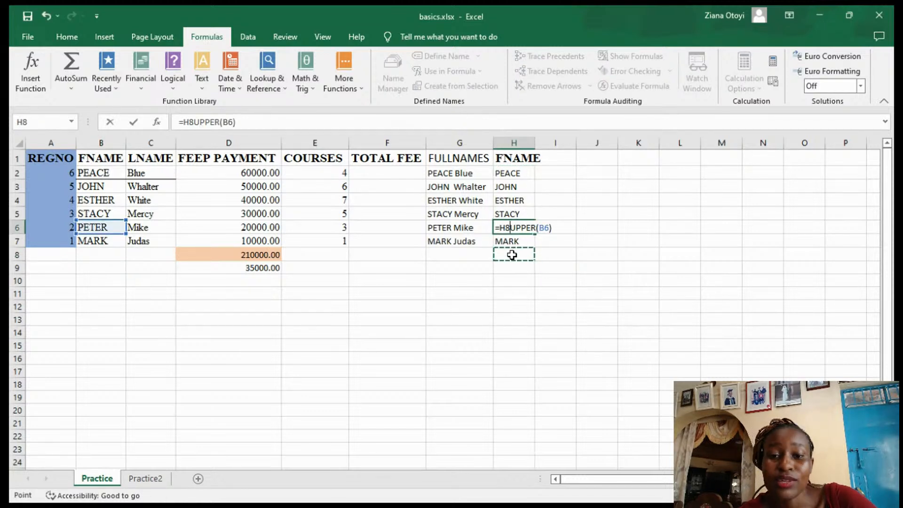
{"action": "left_click", "coordinate": [511, 263]}
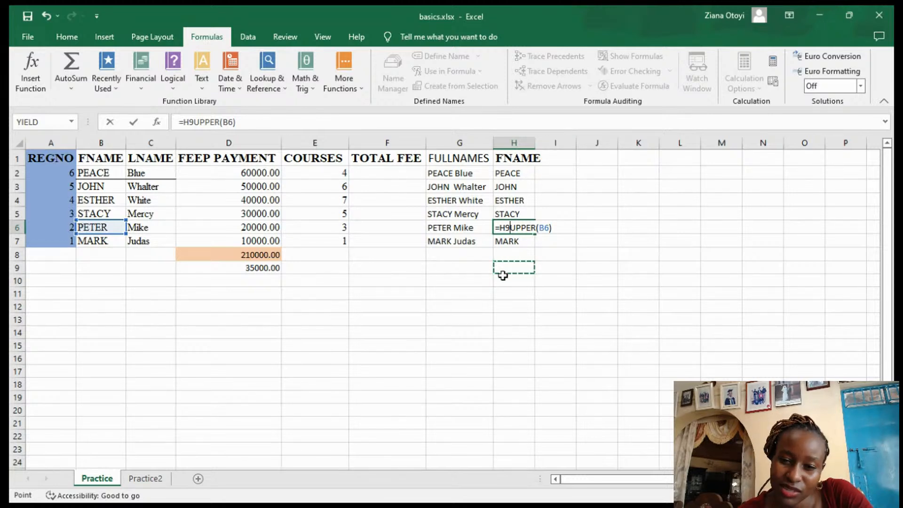
{"action": "key", "text": "BackSpace"}
{"action": "key", "text": "BackSpace"}
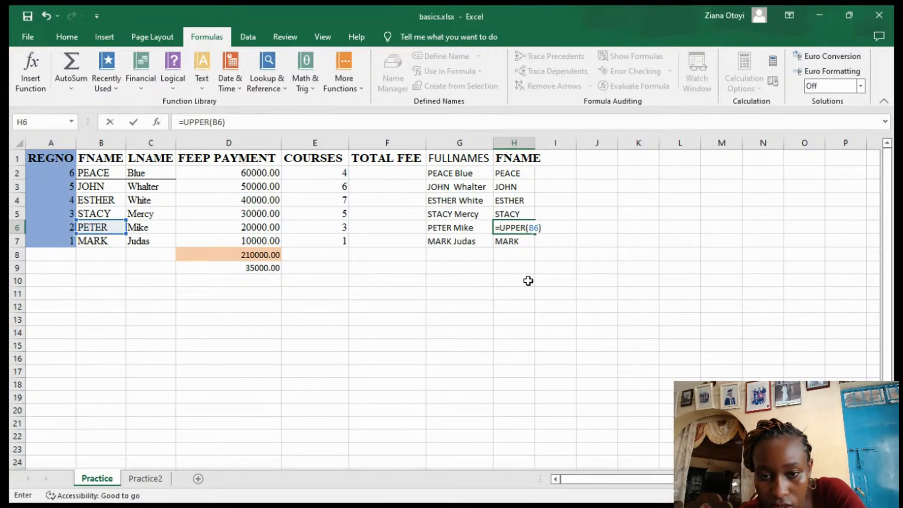
{"action": "left_click", "coordinate": [512, 278]}
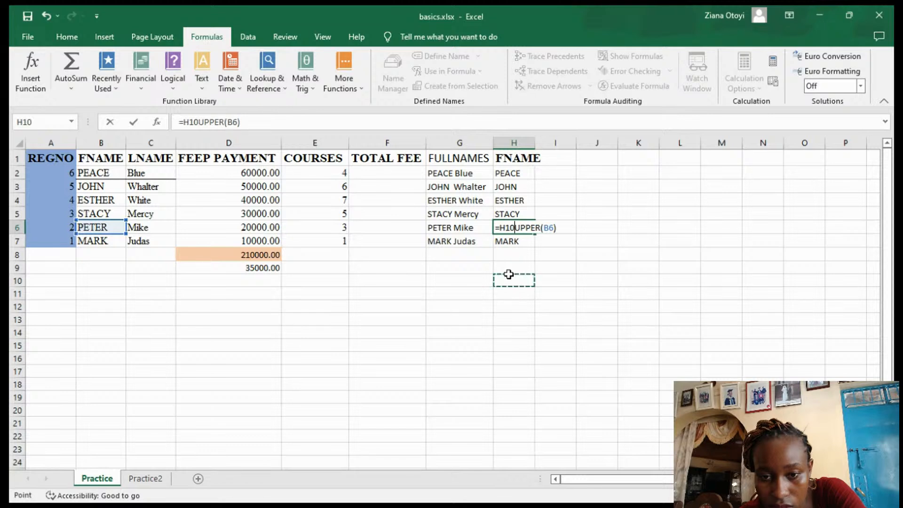
{"action": "key", "text": "BackSpace"}
{"action": "key", "text": "BackSpace"}
{"action": "key", "text": "BackSpace"}
Delete the whole UPPER formula from cell H6, leaving the cell empty
{"action": "double_click", "coordinate": [517, 228]}
{"action": "left_click", "coordinate": [513, 255]}
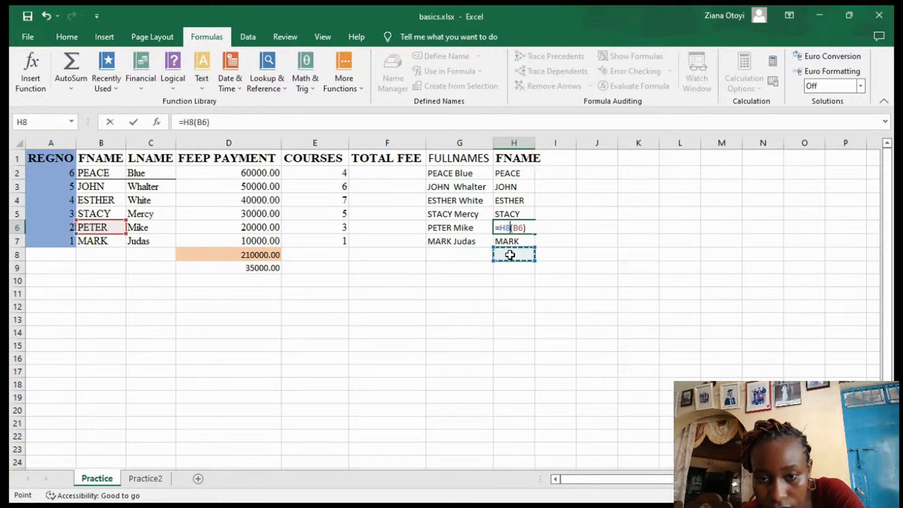
{"action": "key", "text": "BackSpace"}
{"action": "key", "text": "BackSpace"}
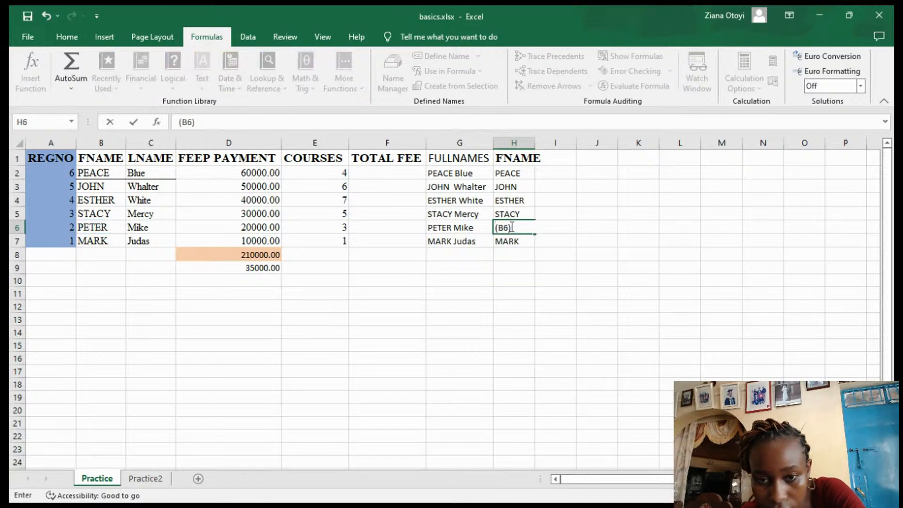
{"action": "left_click", "coordinate": [519, 228]}
{"action": "left_click", "coordinate": [516, 252]}
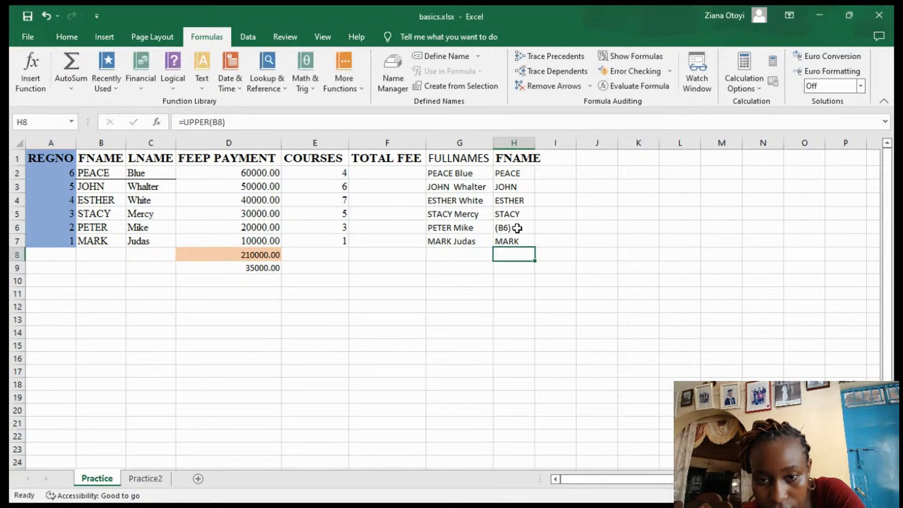
{"action": "double_click", "coordinate": [518, 229]}
{"action": "key", "text": "BackSpace"}
{"action": "key", "text": "BackSpace"}
{"action": "key", "text": "BackSpace"}
{"action": "key", "text": "BackSpace"}
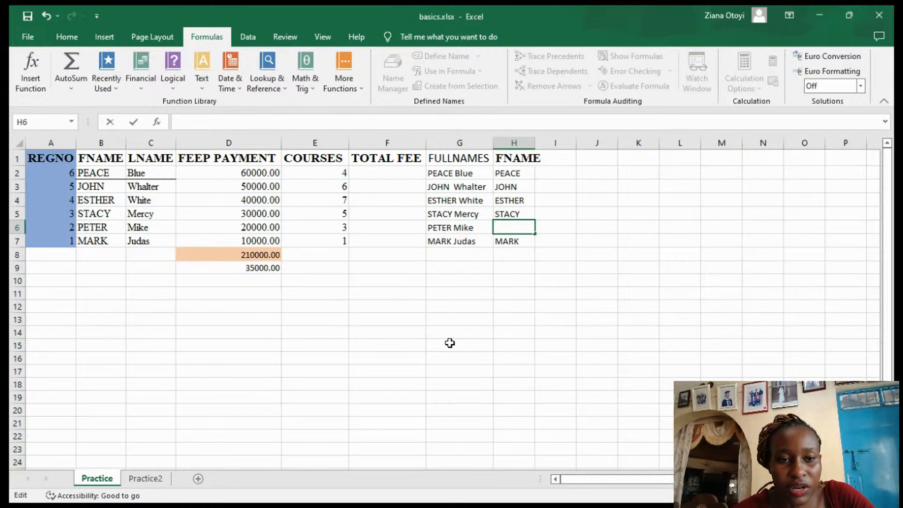
AutoFit the width of column H and add the header DATE in cell I1
{"action": "left_click", "coordinate": [553, 159]}
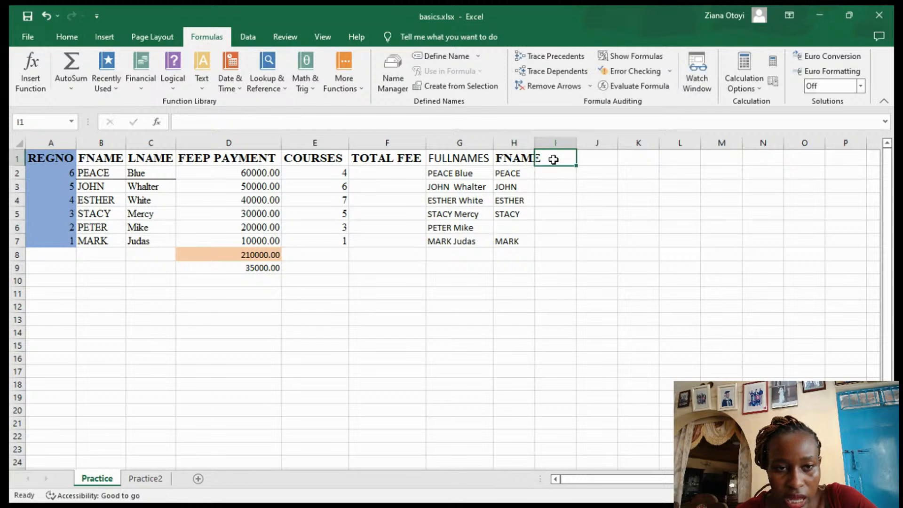
{"action": "left_click", "coordinate": [235, 89]}
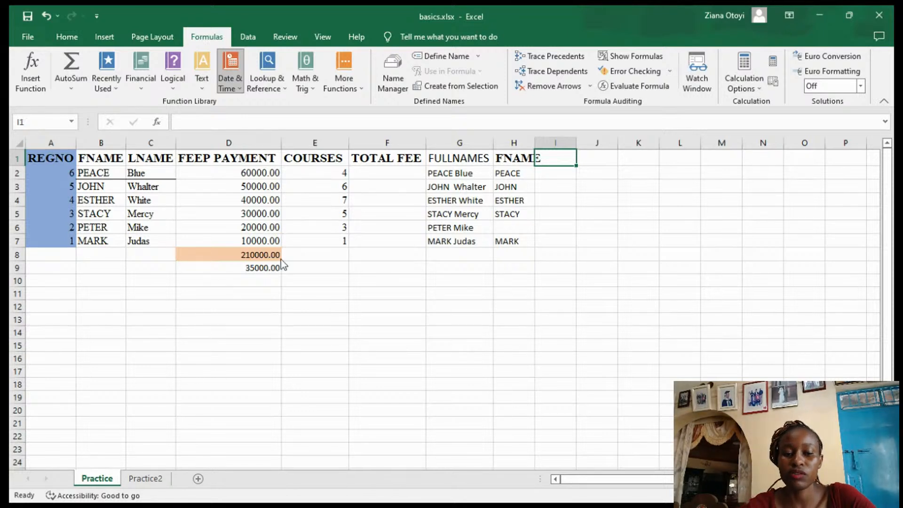
{"action": "double_click", "coordinate": [533, 146]}
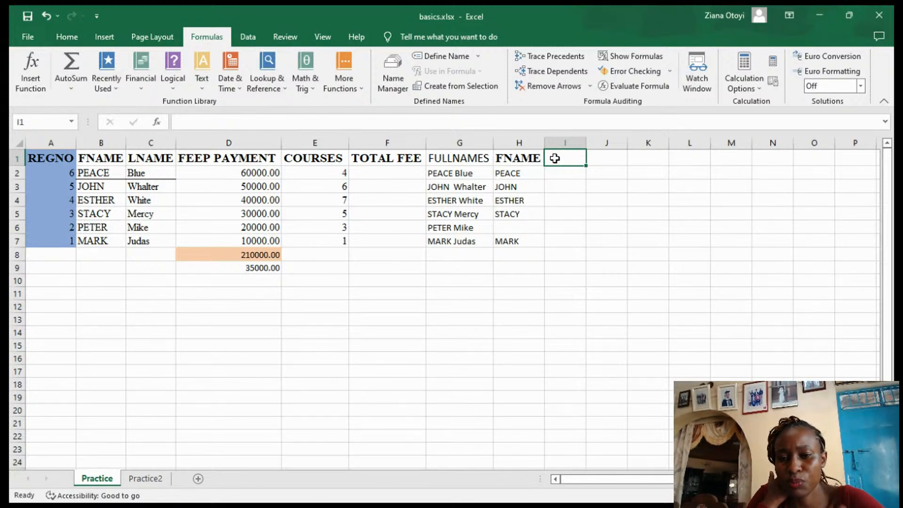
{"action": "type", "text": "D"}
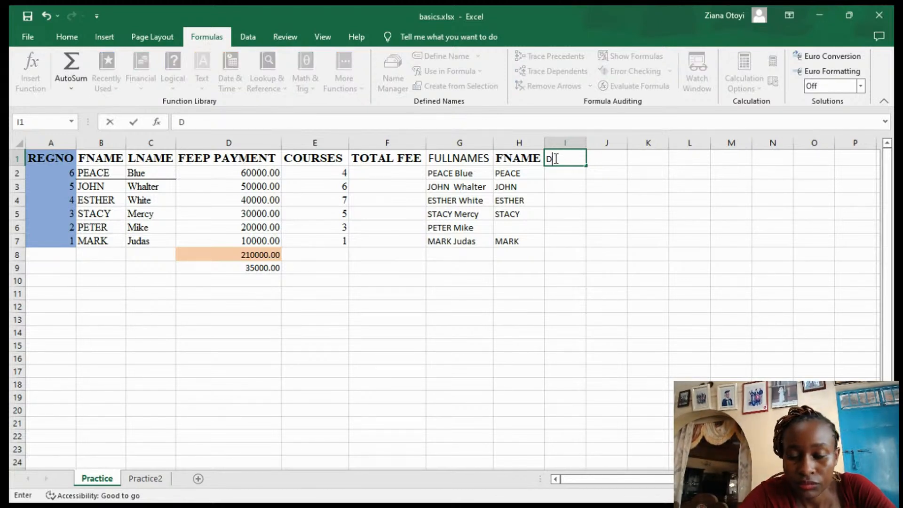
{"action": "type", "text": "ATE"}
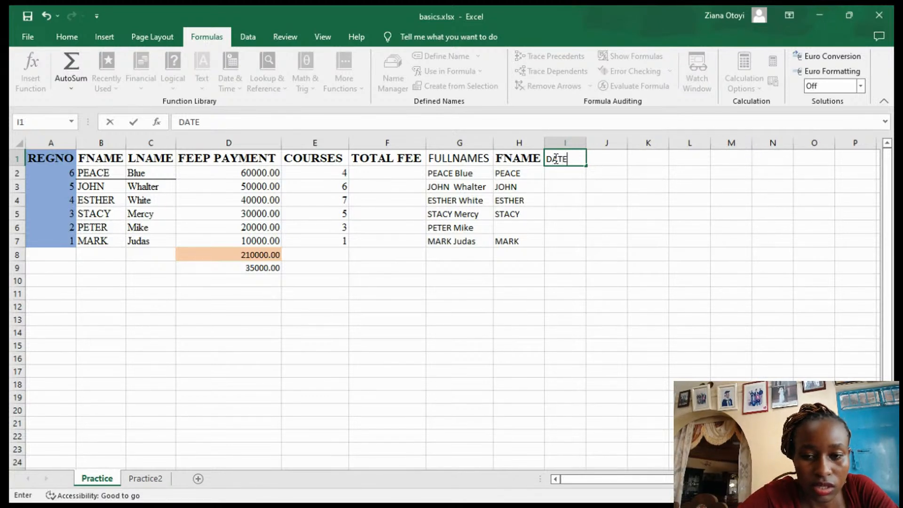
Enter the formula =TODAY() in cell I2 under the DATE header
{"action": "left_click", "coordinate": [564, 175]}
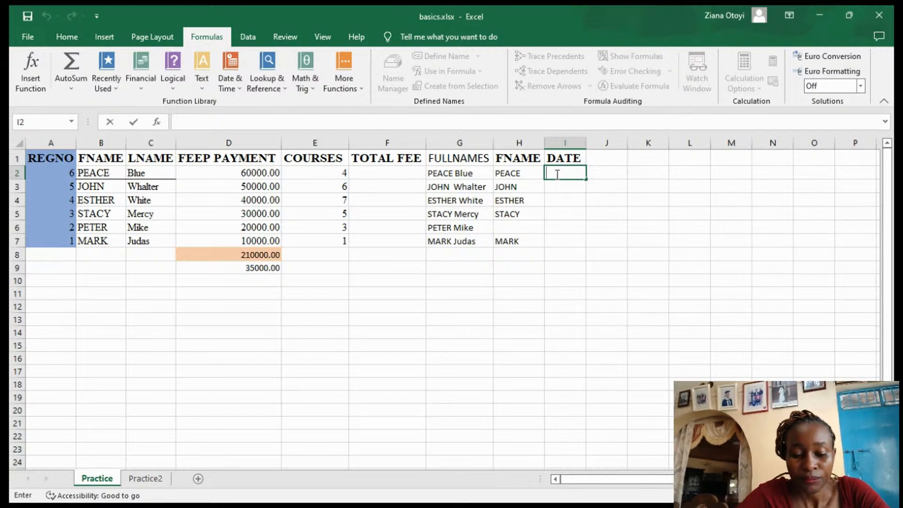
{"action": "type", "text": "="}
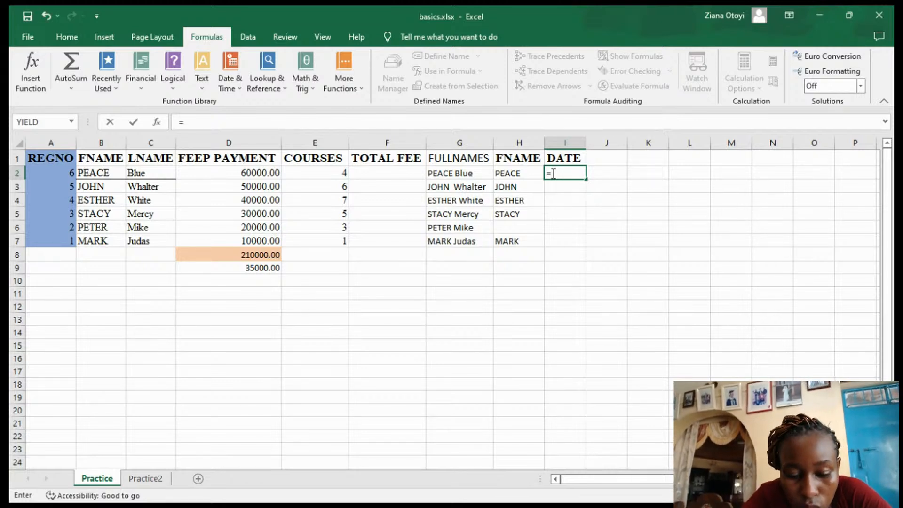
{"action": "type", "text": "TO"}
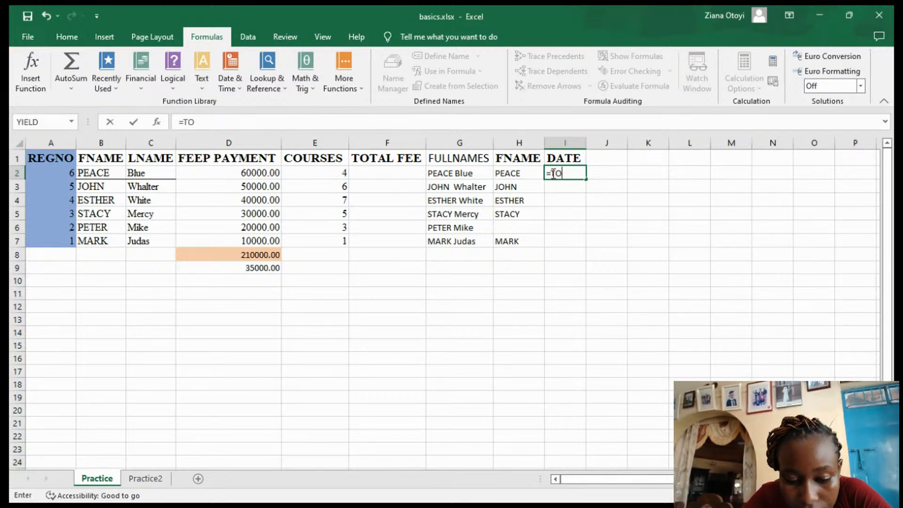
{"action": "type", "text": "DAY"}
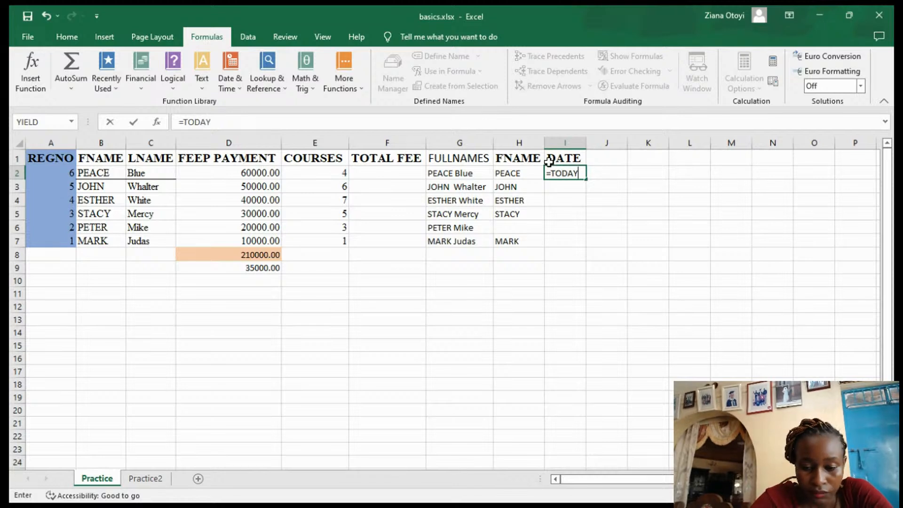
{"action": "type", "text": "("}
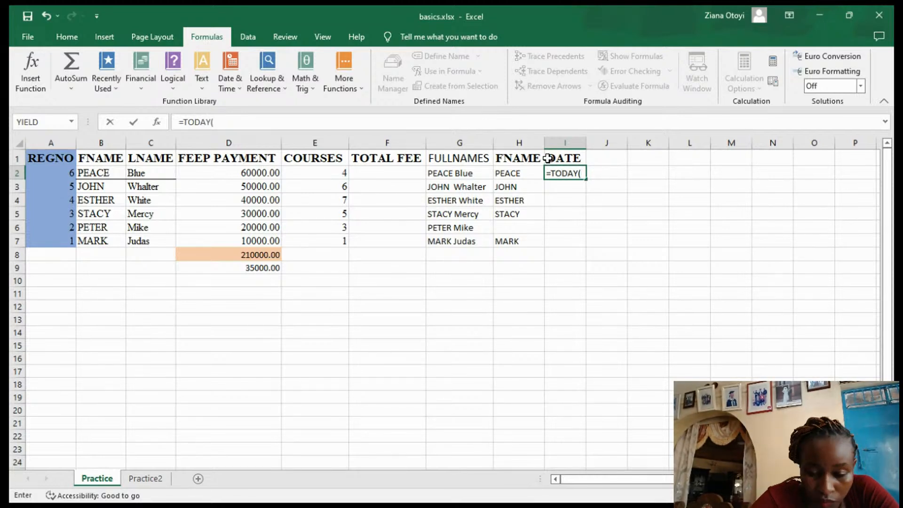
{"action": "type", "text": ")"}
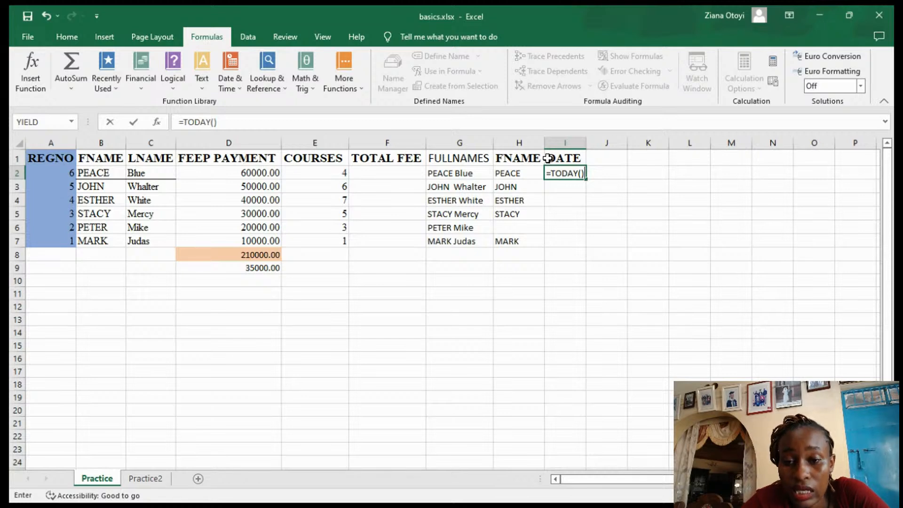
{"action": "key", "text": "Return"}
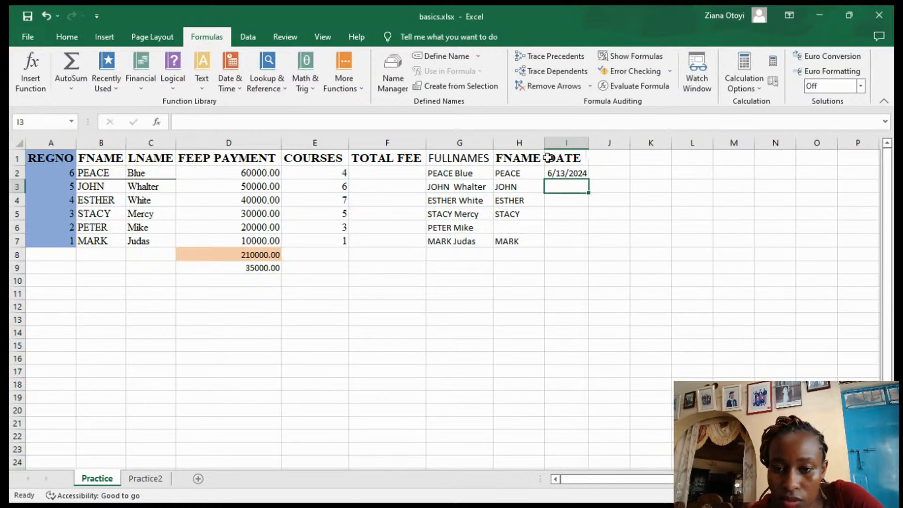
{"action": "left_click", "coordinate": [556, 174]}
{"action": "double_click", "coordinate": [556, 173]}
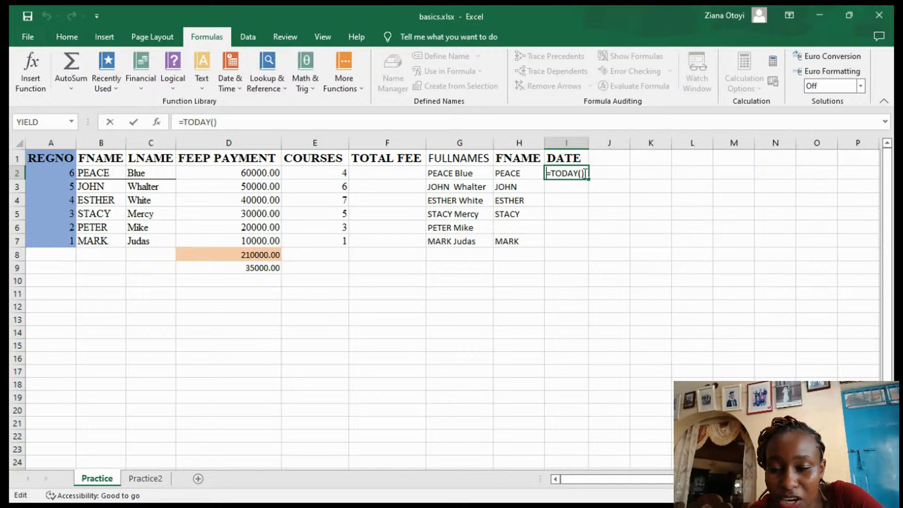
{"action": "type", "text": "="}
{"action": "left_click", "coordinate": [580, 187]}
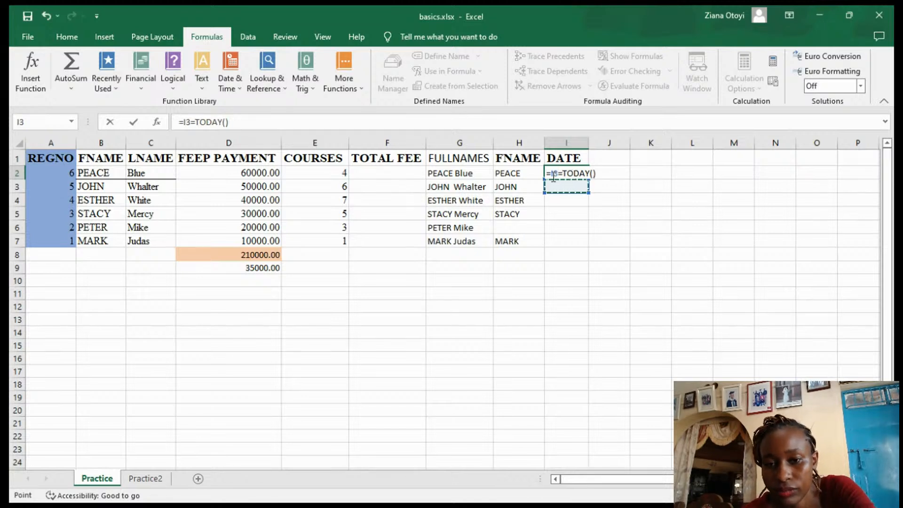
{"action": "key", "text": "BackSpace"}
{"action": "key", "text": "BackSpace"}
{"action": "key", "text": "BackSpace"}
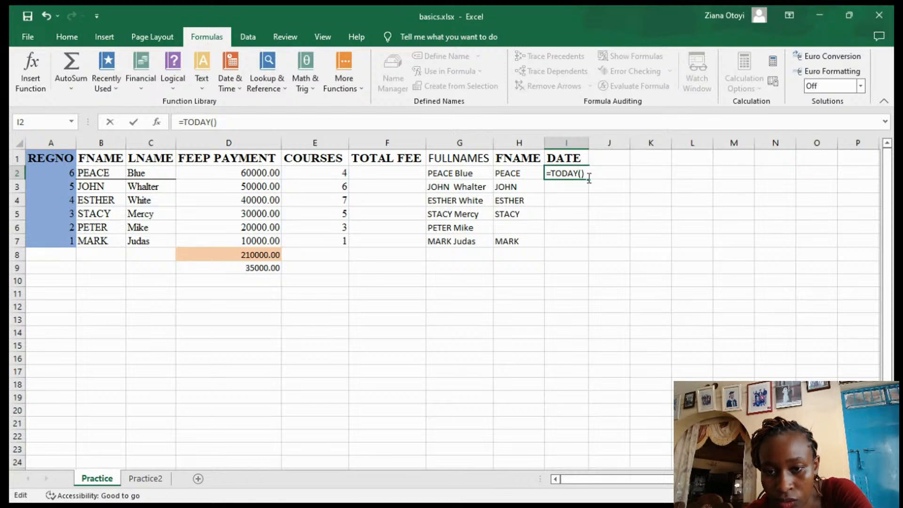
{"action": "left_click", "coordinate": [566, 199]}
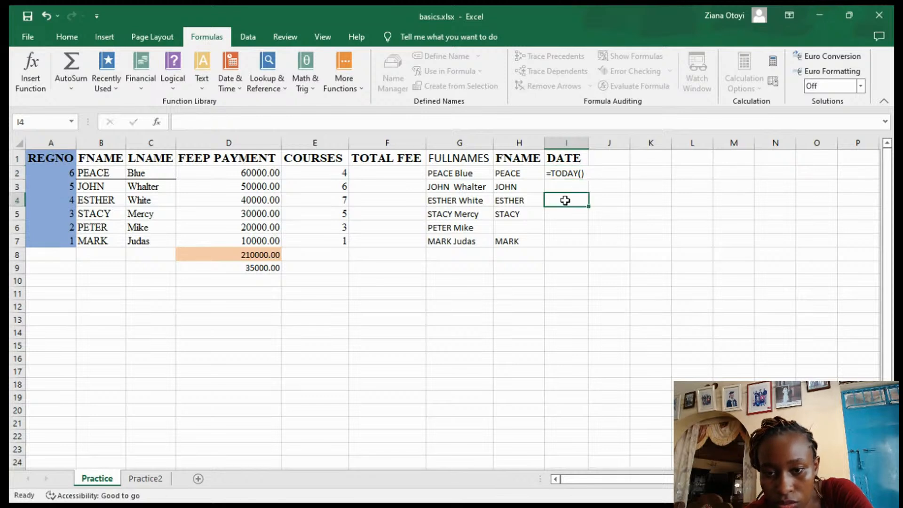
Fill the TODAY formula from cell I2 down the DATE column to I8
{"action": "left_click", "coordinate": [570, 173]}
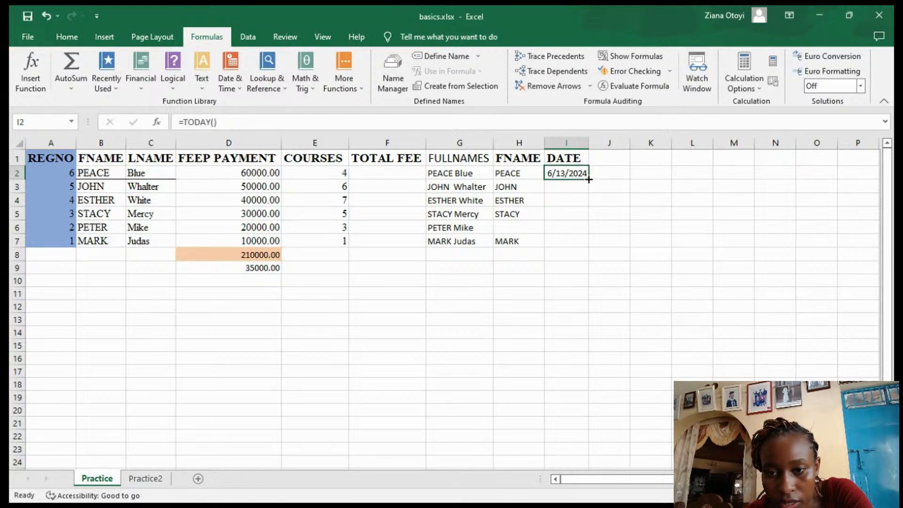
{"action": "left_click_drag", "start_coordinate": [588, 179], "coordinate": [585, 256]}
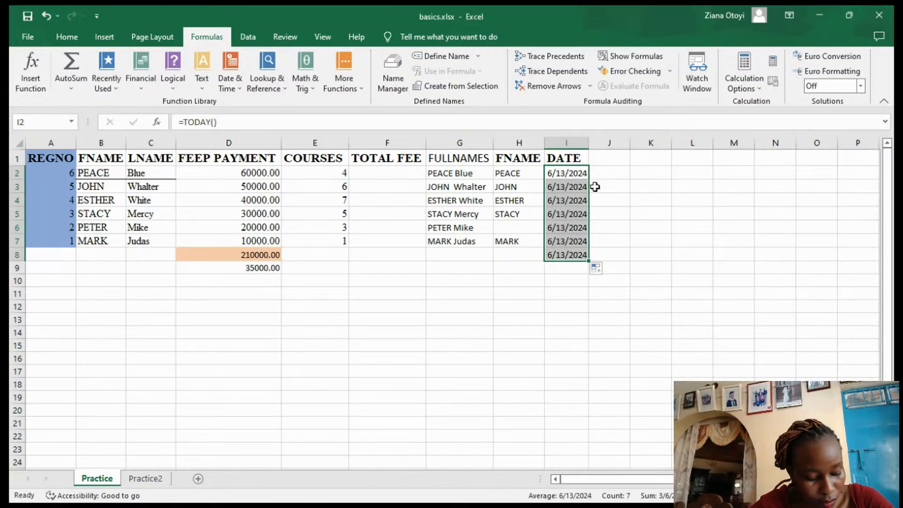
Enter the formula =DATE(2024,06,13) in cell J2, beside the first date
{"action": "left_click", "coordinate": [611, 176]}
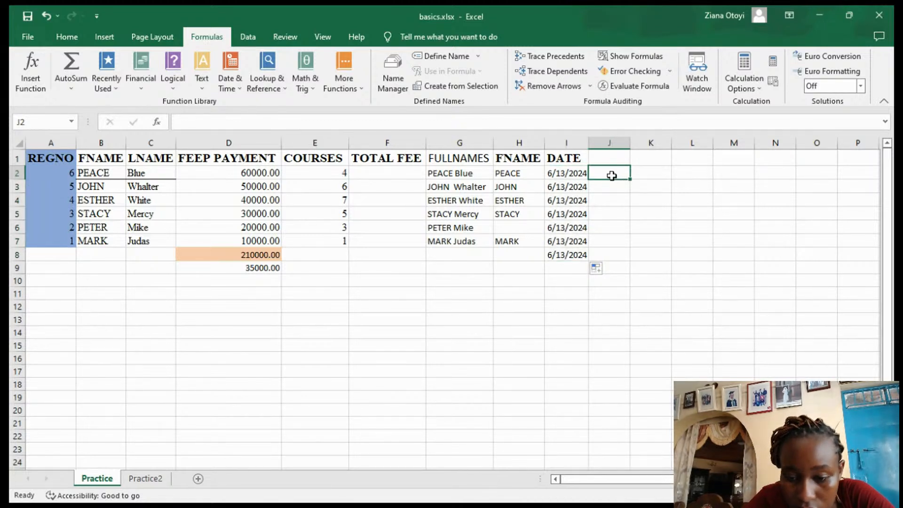
{"action": "type", "text": "=D"}
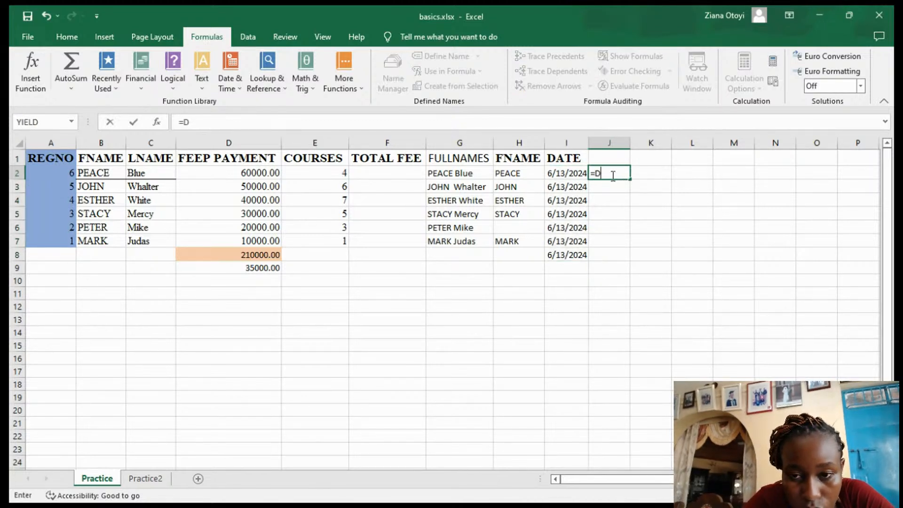
{"action": "type", "text": "ATE("}
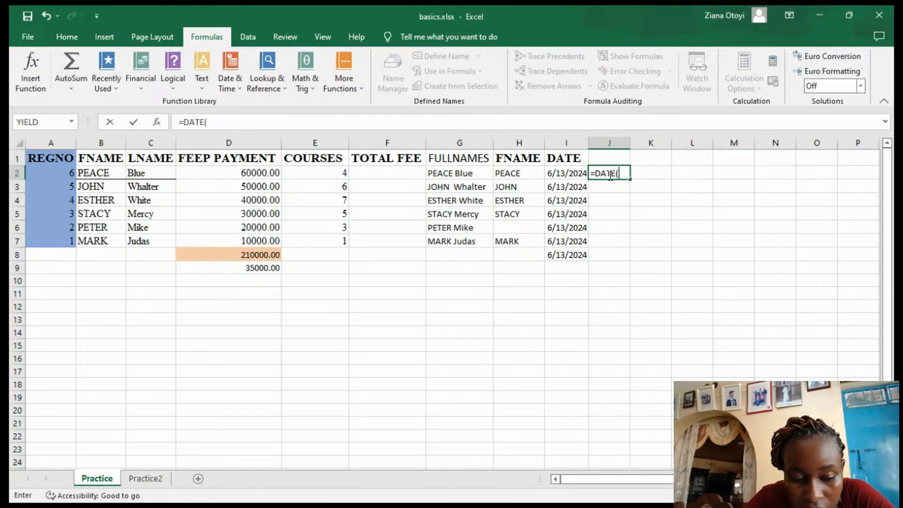
{"action": "type", "text": "202"}
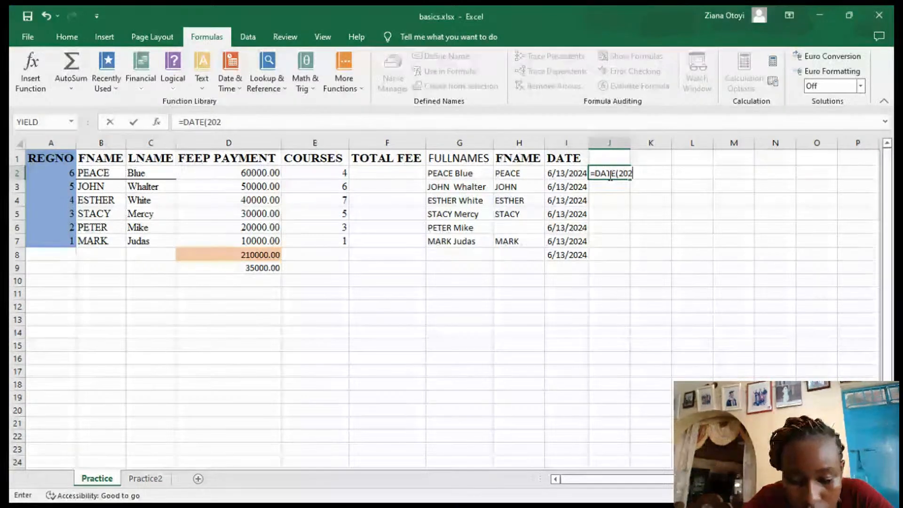
{"action": "type", "text": "4,"}
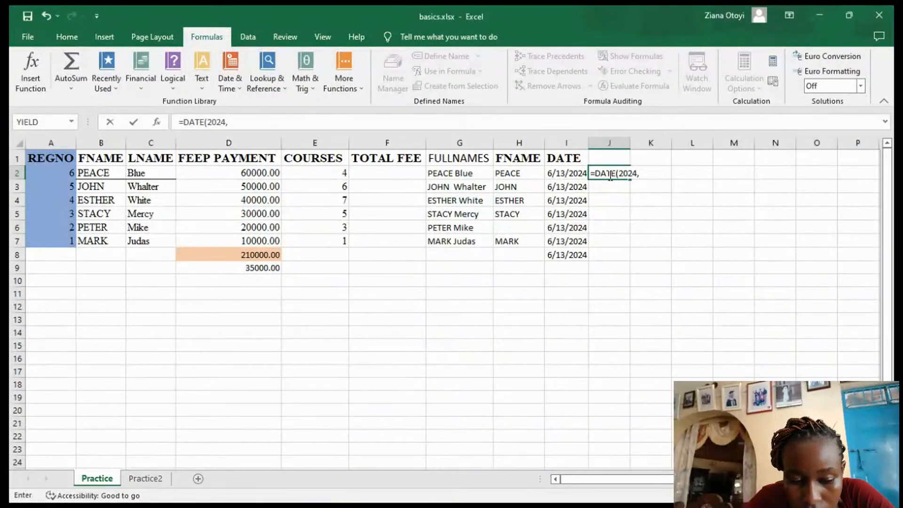
{"action": "type", "text": "06"}
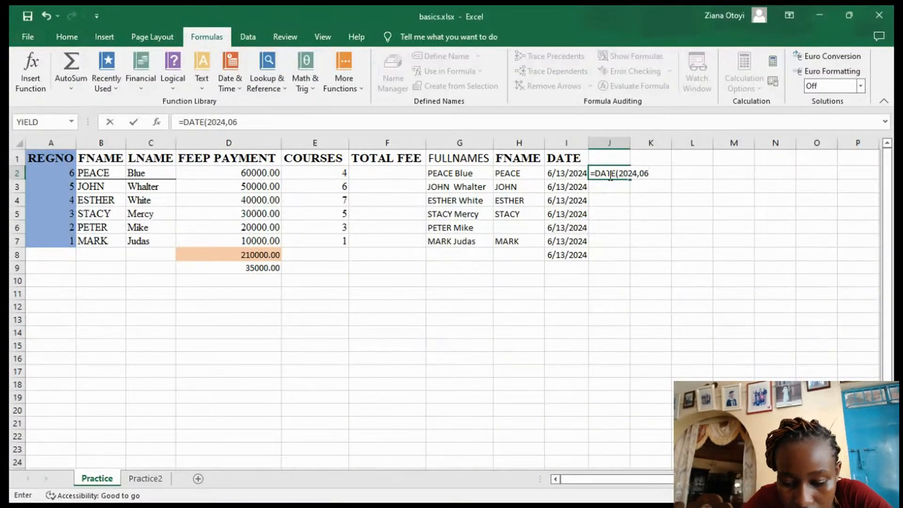
{"action": "type", "text": ",13"}
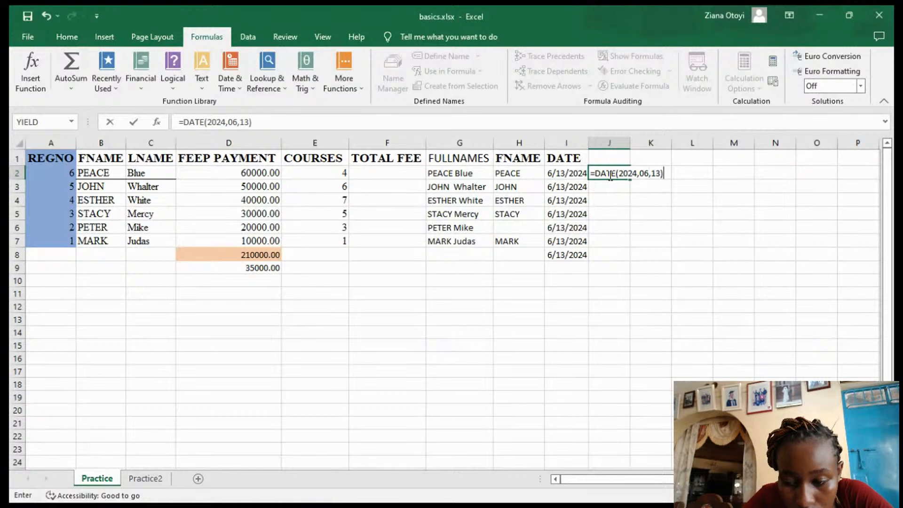
{"action": "type", "text": ")"}
{"action": "key", "text": "Return"}
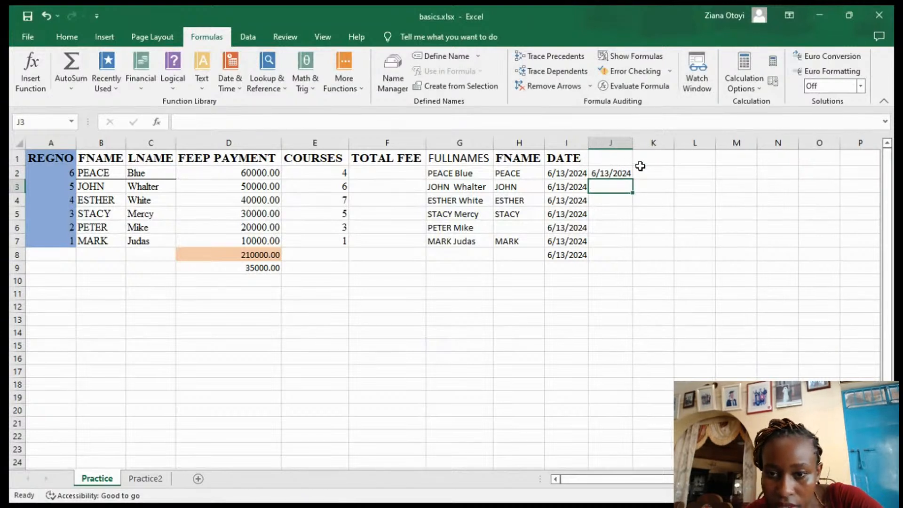
{"action": "double_click", "coordinate": [611, 173]}
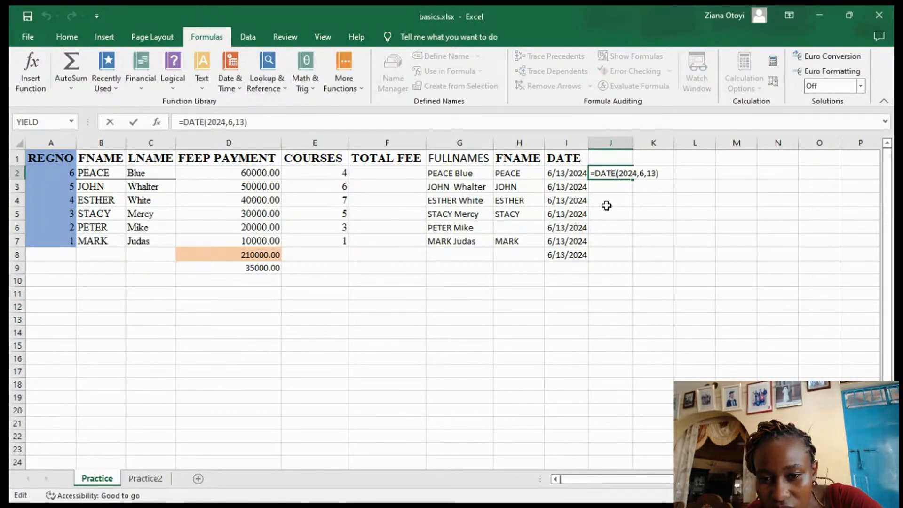
{"action": "key", "text": "Escape"}
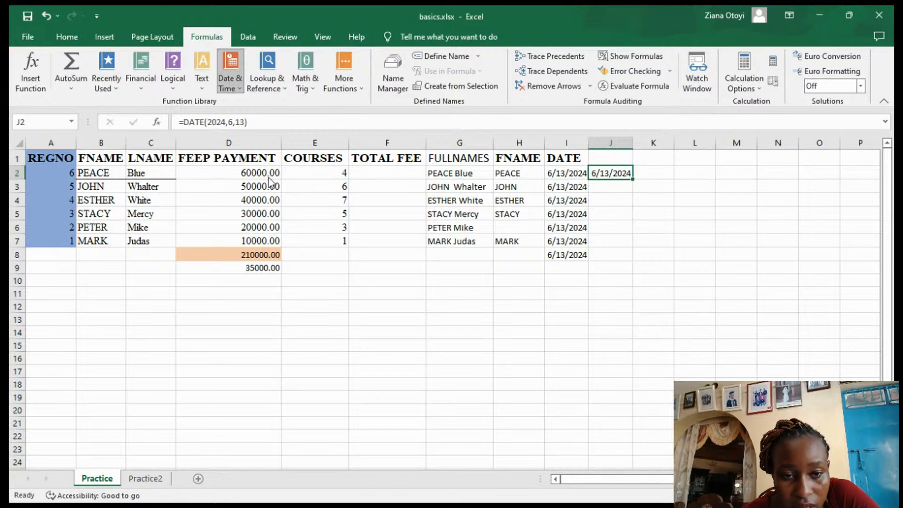
{"action": "key", "text": "F2"}
{"action": "type", "text": "+EDATE()"}
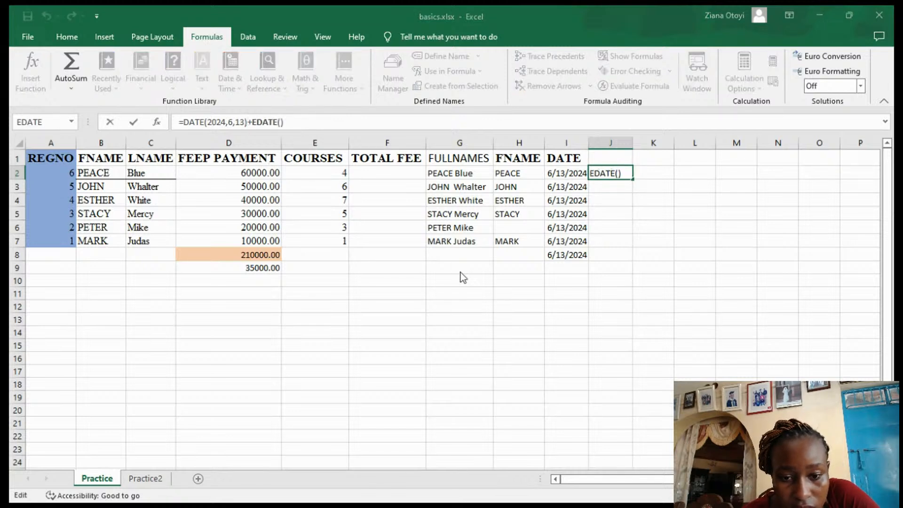
{"action": "key", "text": "Escape"}
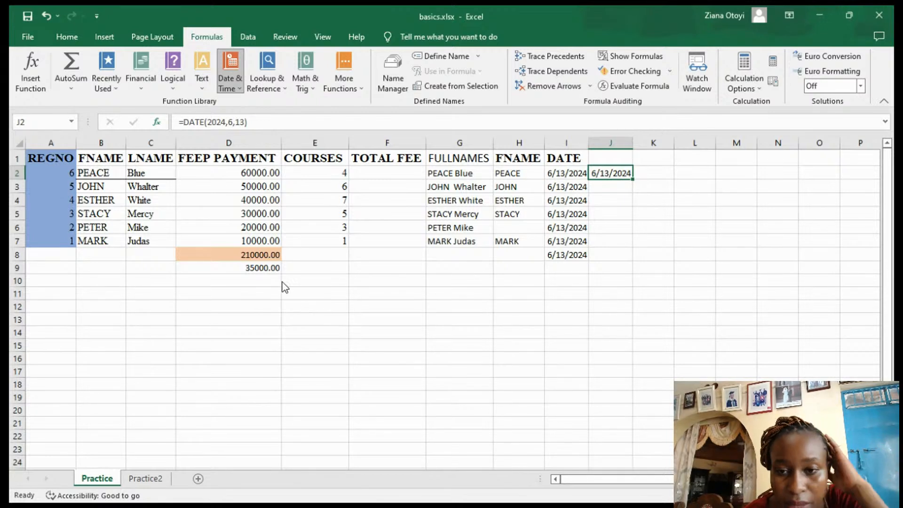
Clear the DATE formula from cell J2 and try the formula =(NOW) in its place
{"action": "double_click", "coordinate": [616, 175]}
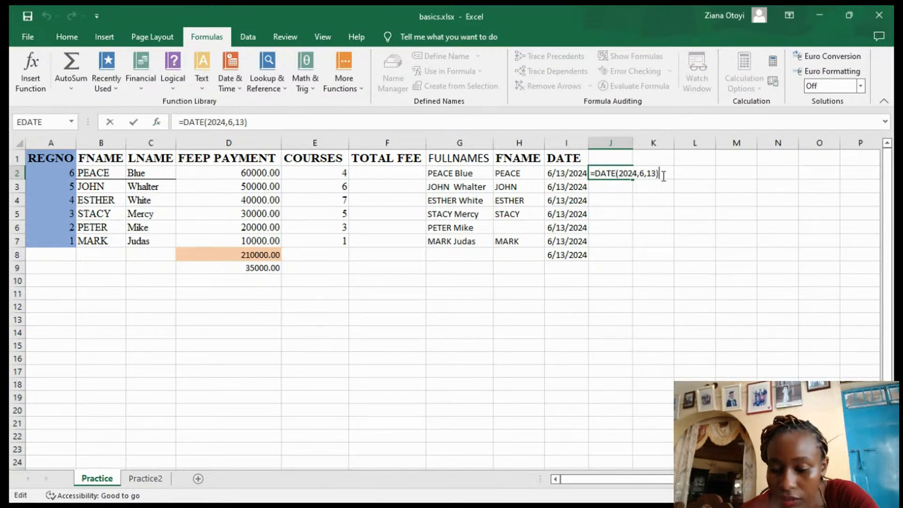
{"action": "key", "text": "BackSpace"}
{"action": "key", "text": "BackSpace"}
{"action": "key", "text": "BackSpace"}
{"action": "key", "text": "BackSpace"}
{"action": "key", "text": "BackSpace"}
{"action": "key", "text": "BackSpace"}
{"action": "key", "text": "BackSpace"}
{"action": "key", "text": "BackSpace"}
{"action": "key", "text": "BackSpace"}
{"action": "key", "text": "BackSpace"}
{"action": "key", "text": "BackSpace"}
{"action": "key", "text": "BackSpace"}
{"action": "key", "text": "BackSpace"}
{"action": "key", "text": "BackSpace"}
{"action": "key", "text": "BackSpace"}
{"action": "key", "text": "BackSpace"}
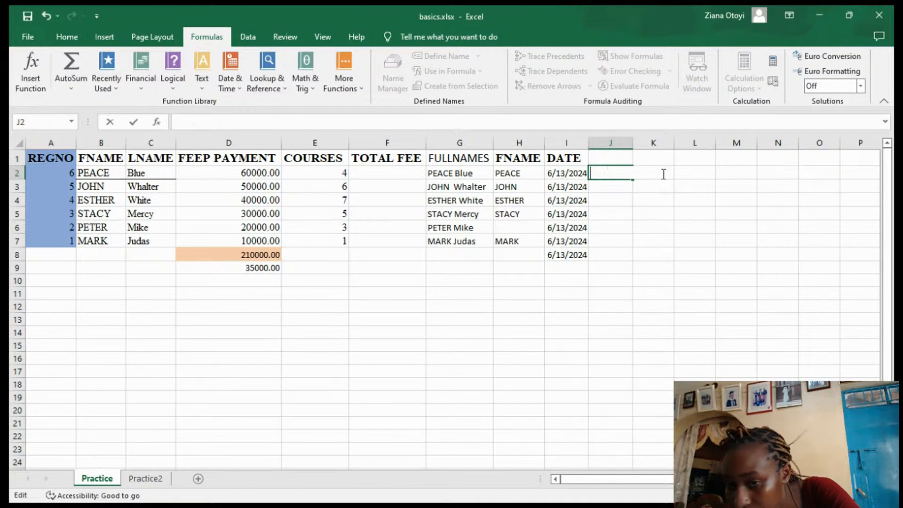
{"action": "type", "text": "="}
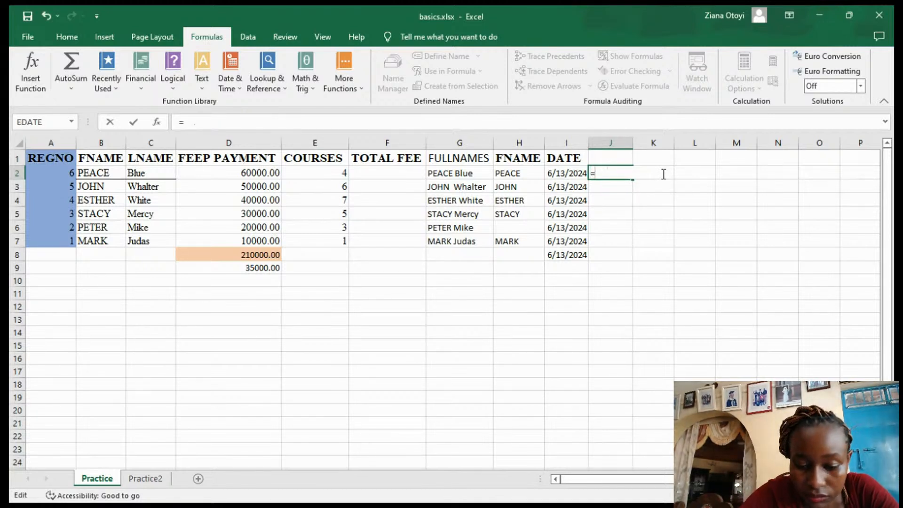
{"action": "type", "text": "(NOW"}
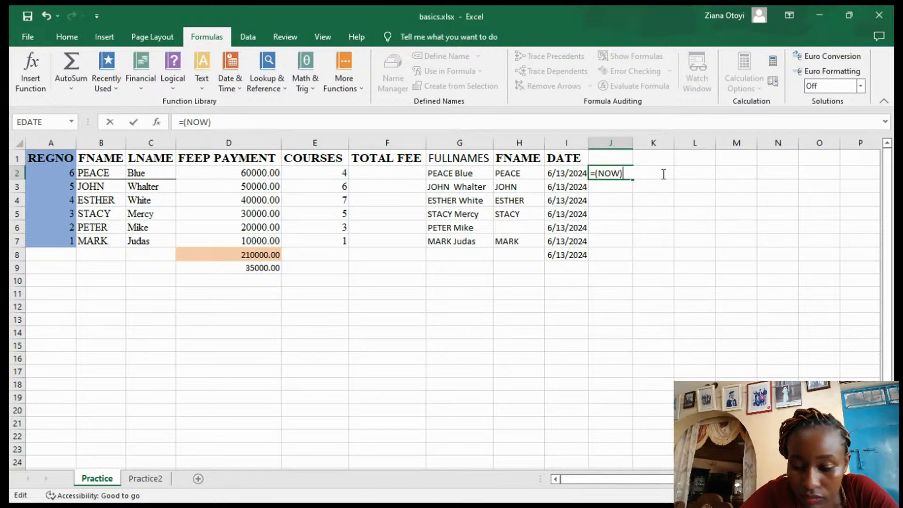
{"action": "key", "text": "Return"}
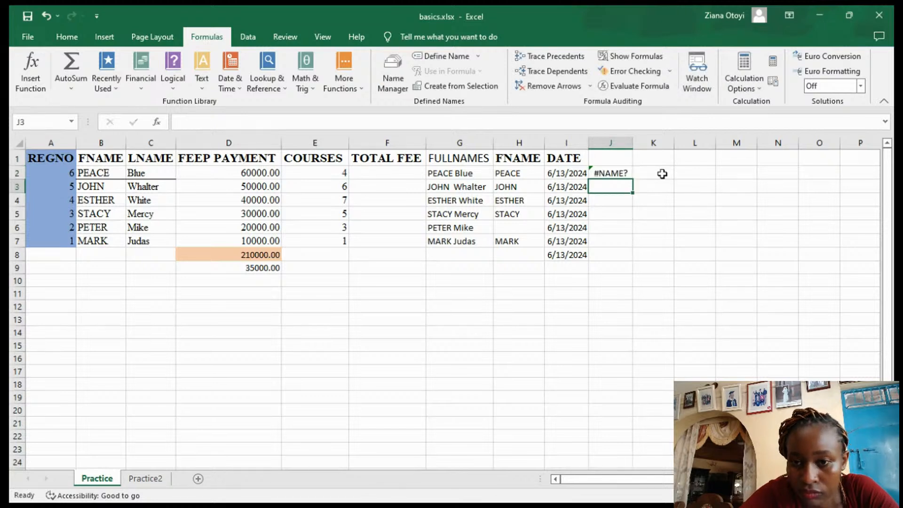
Correct the formula in cell J2 to =NOW()
{"action": "double_click", "coordinate": [627, 173]}
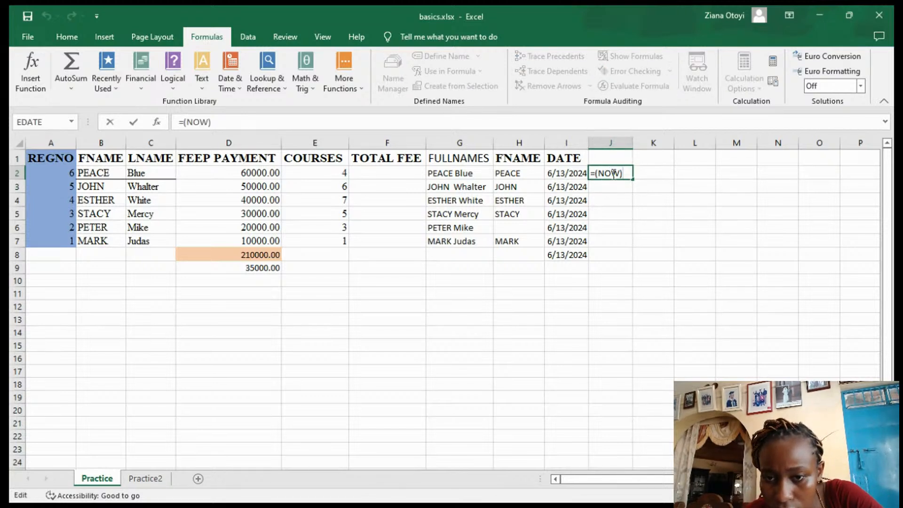
{"action": "key", "text": "BackSpace"}
{"action": "key", "text": "BackSpace"}
{"action": "key", "text": "BackSpace"}
{"action": "key", "text": "BackSpace"}
{"action": "key", "text": "BackSpace"}
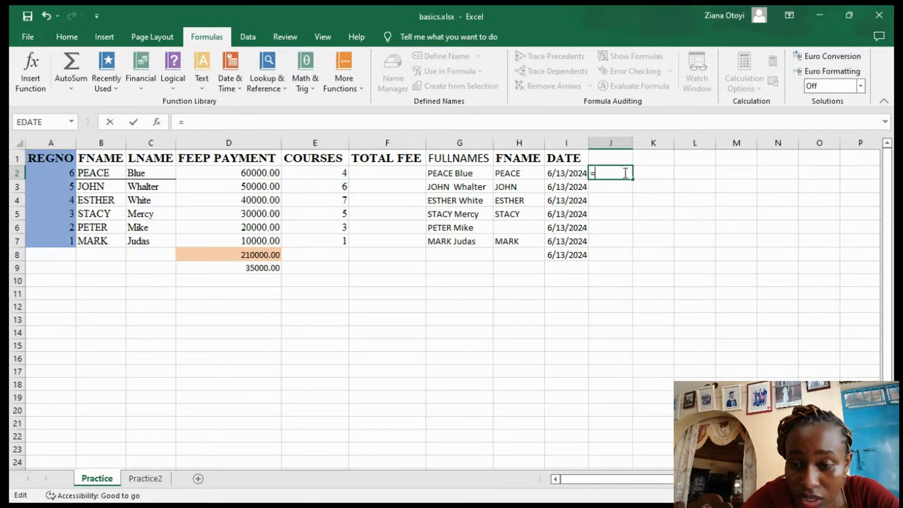
{"action": "type", "text": "NOW"}
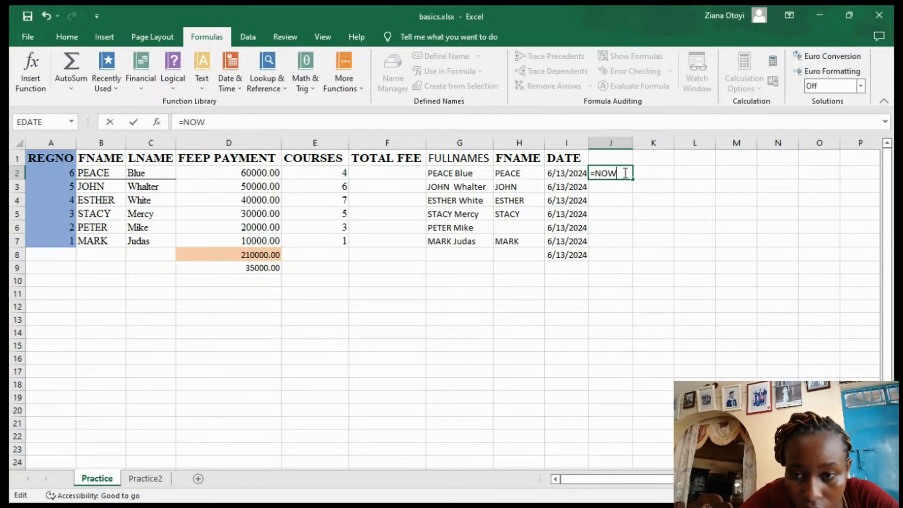
{"action": "type", "text": "()"}
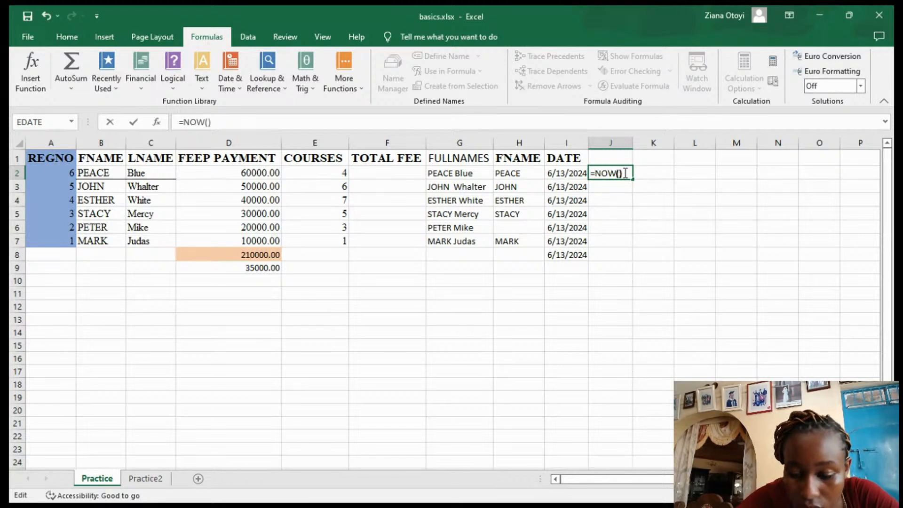
{"action": "key", "text": "Return"}
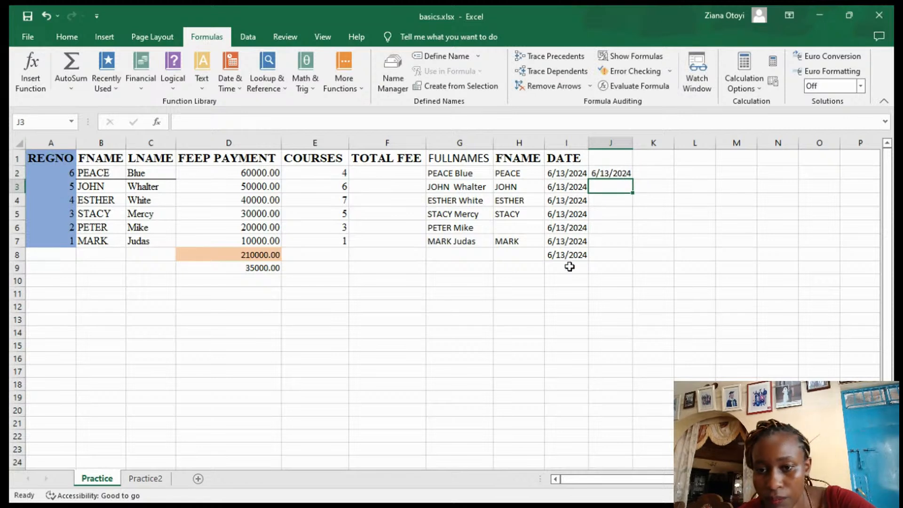
Clear the NOW formula from cell J2
{"action": "double_click", "coordinate": [607, 173]}
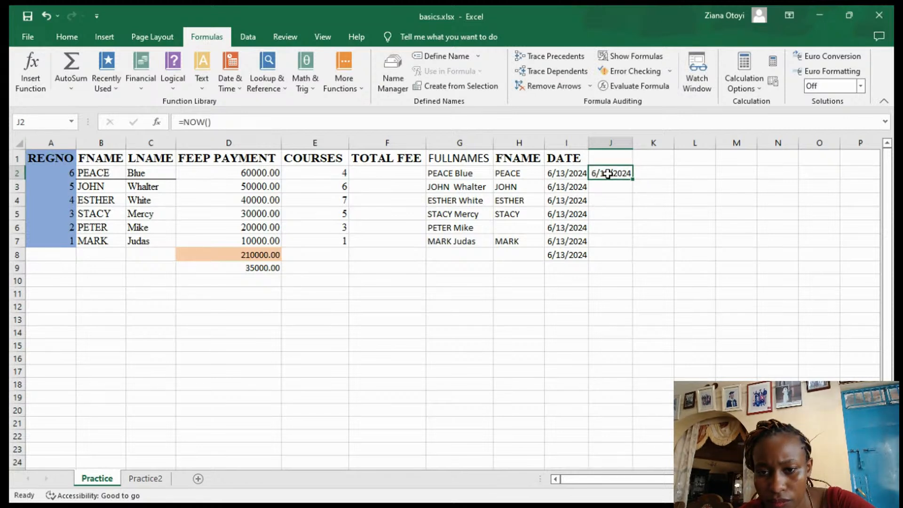
{"action": "left_click", "coordinate": [620, 242]}
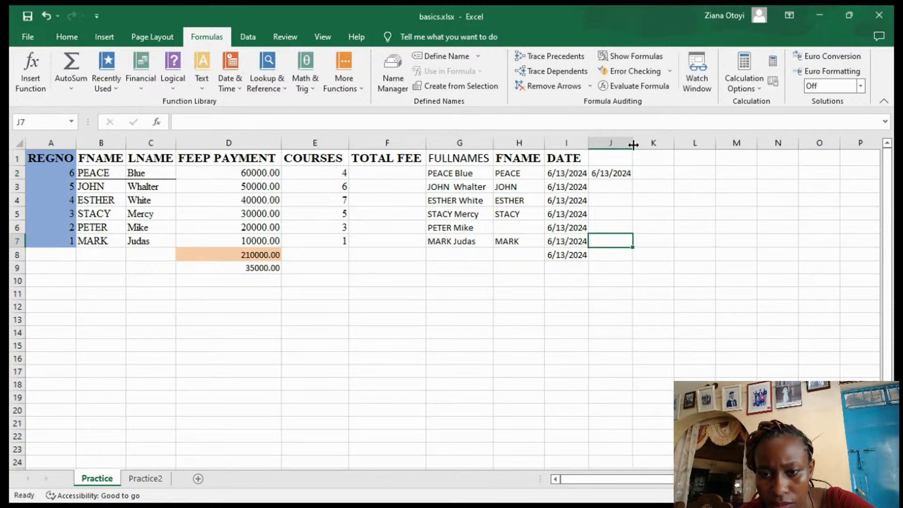
{"action": "double_click", "coordinate": [616, 172]}
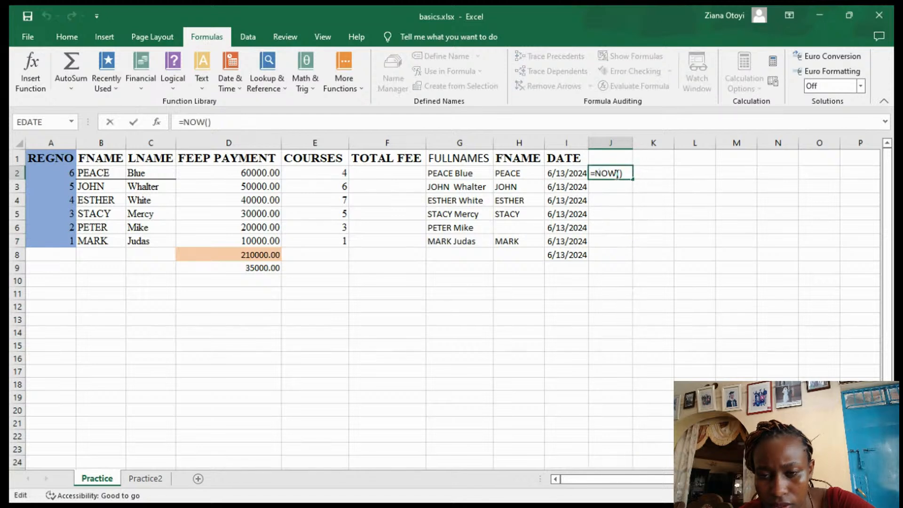
{"action": "key", "text": "BackSpace"}
{"action": "key", "text": "BackSpace"}
{"action": "key", "text": "BackSpace"}
{"action": "key", "text": "BackSpace"}
{"action": "key", "text": "BackSpace"}
{"action": "key", "text": "BackSpace"}
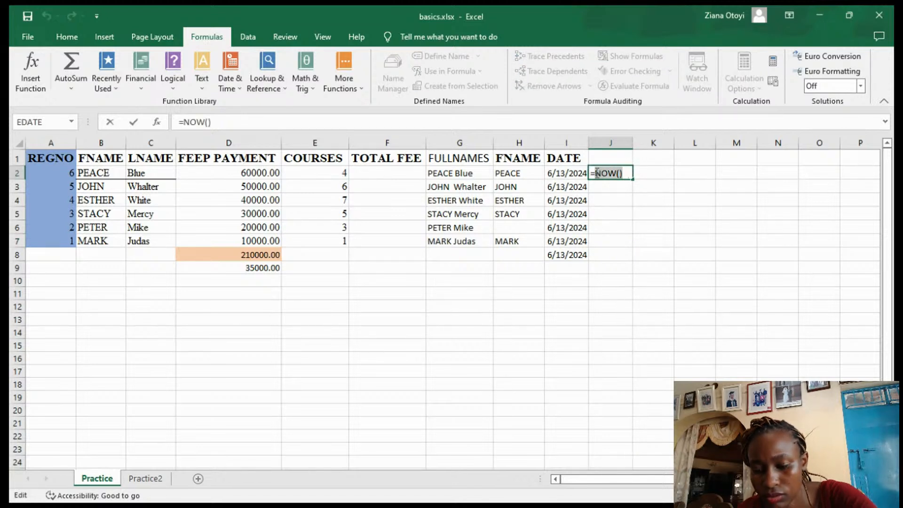
{"action": "left_click", "coordinate": [601, 183]}
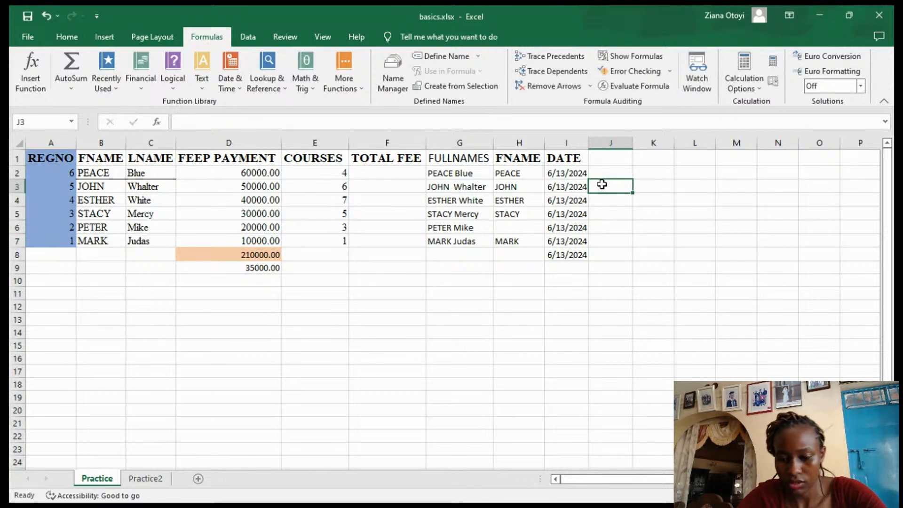
Enter the formula =NOW() in cell J3, beside the second date
{"action": "type", "text": "="}
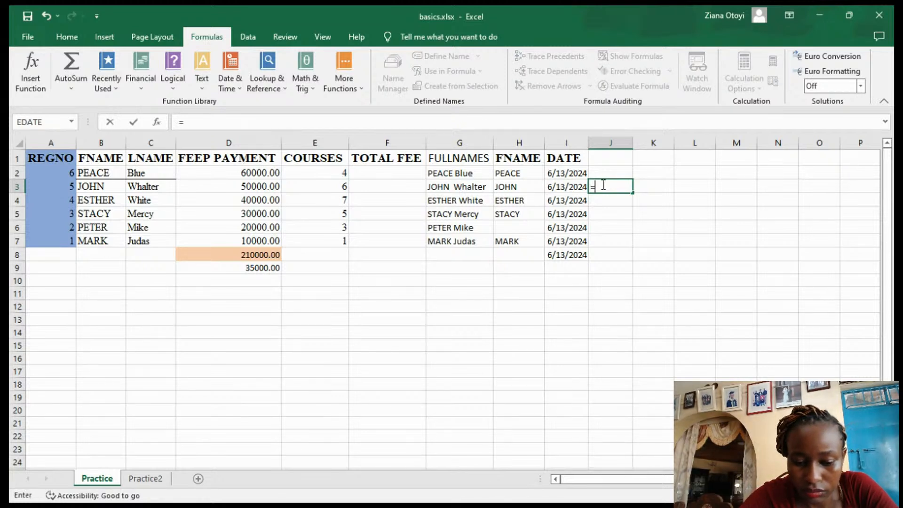
{"action": "type", "text": "NOW("}
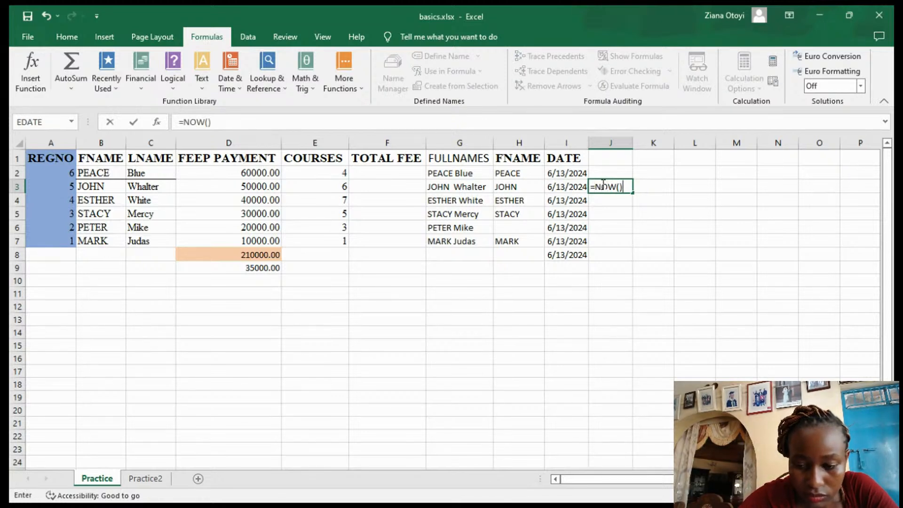
{"action": "key", "text": "Return"}
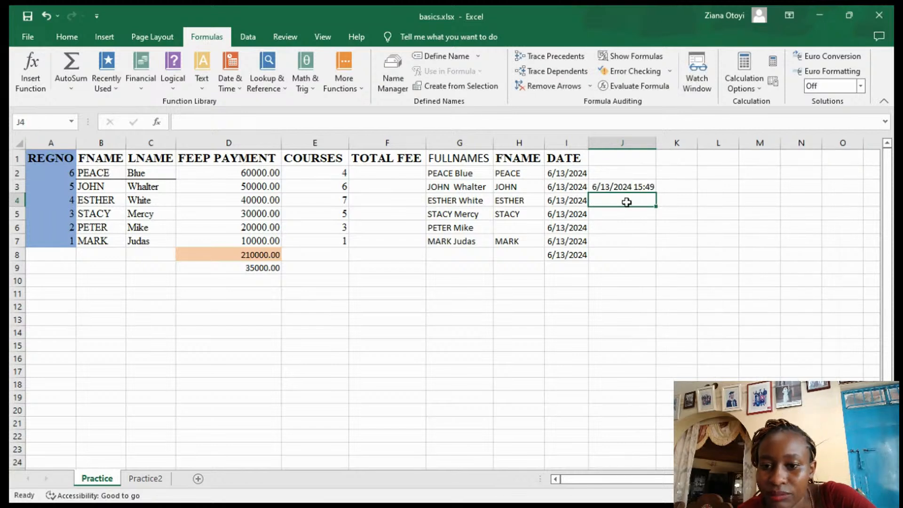
{"action": "left_click", "coordinate": [625, 186]}
{"action": "key", "text": "Return"}
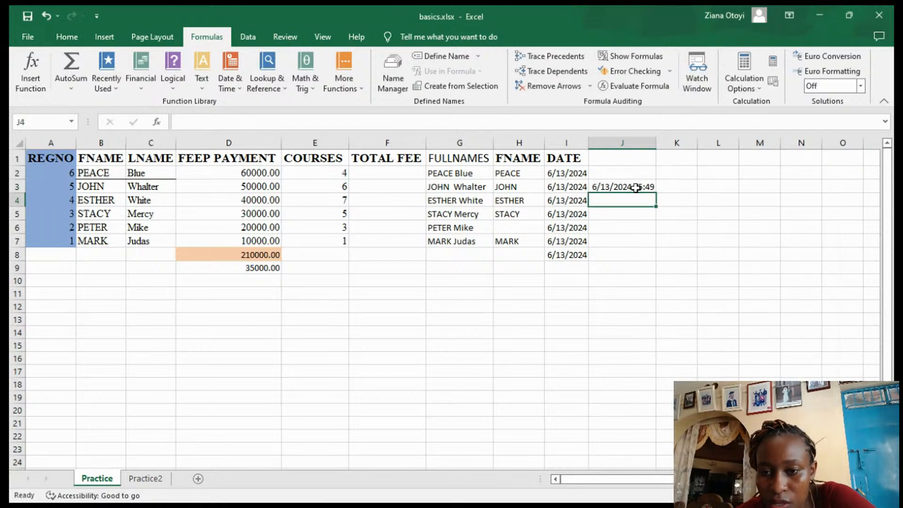
{"action": "left_click", "coordinate": [635, 187]}
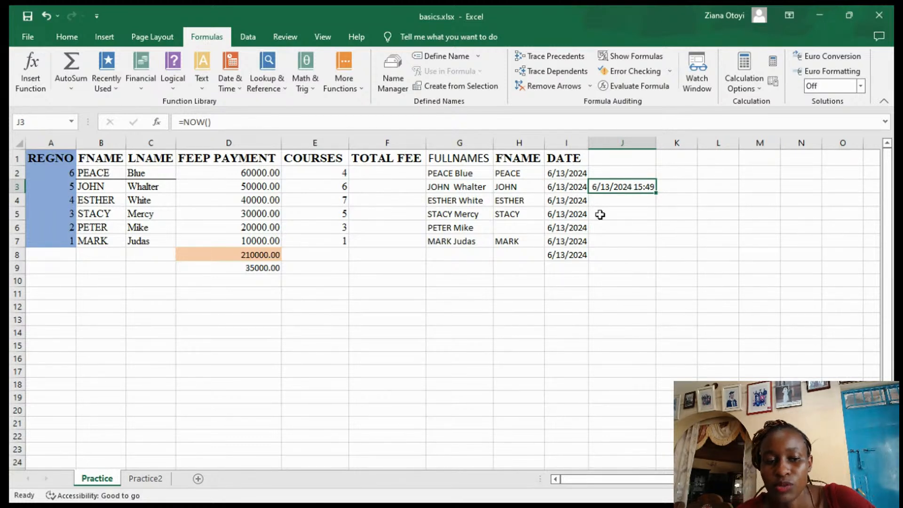
{"action": "left_click", "coordinate": [624, 200]}
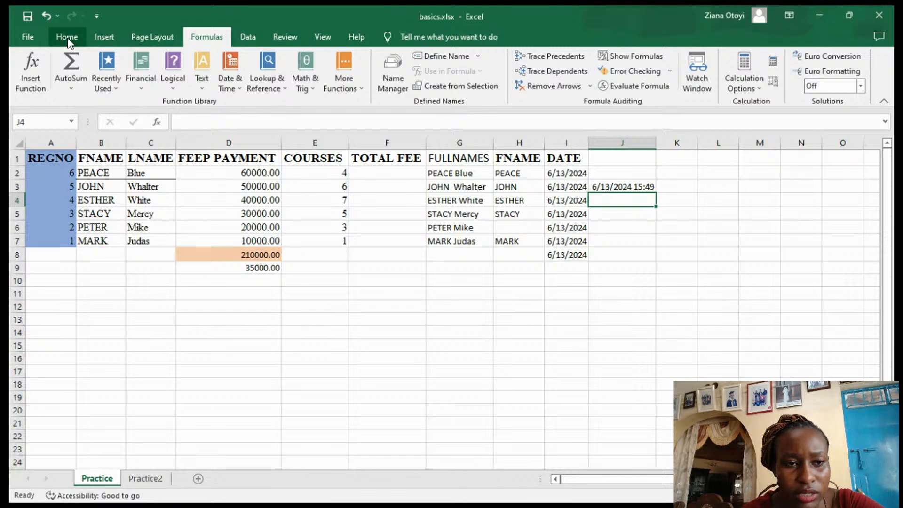
Draw a text box beside the date columns, covering about columns K to L and rows 6 to 10
{"action": "left_click", "coordinate": [103, 37]}
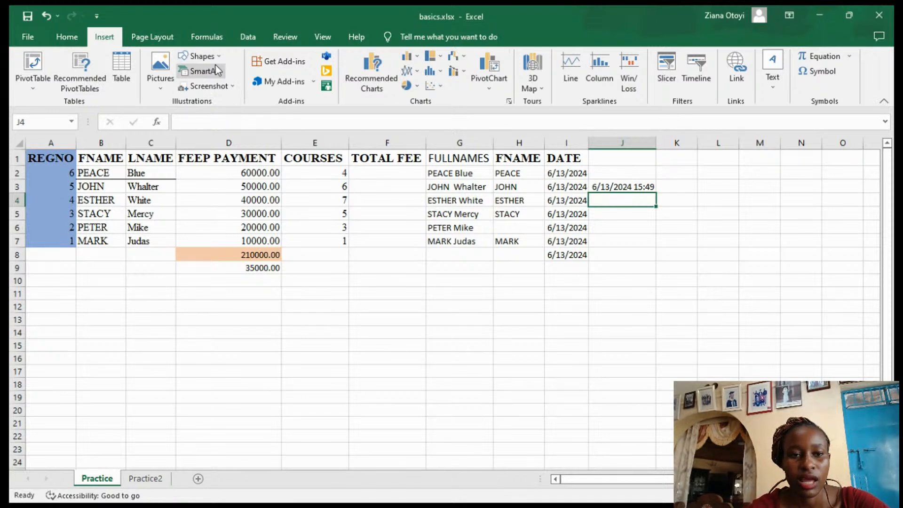
{"action": "left_click", "coordinate": [187, 83]}
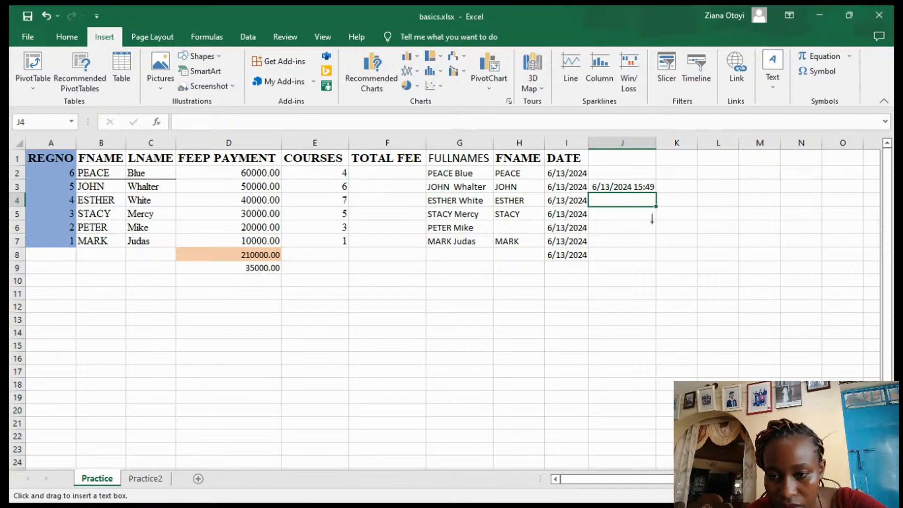
{"action": "left_click_drag", "start_coordinate": [651, 221], "coordinate": [726, 284]}
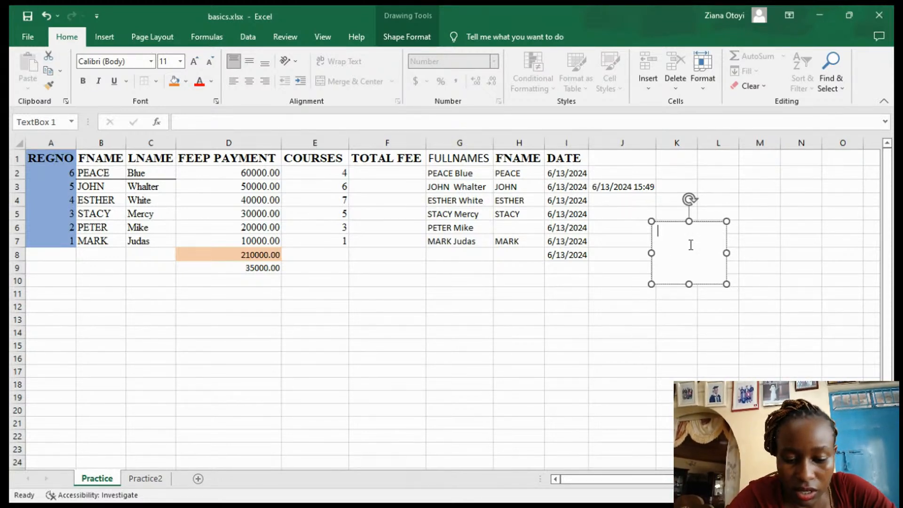
{"action": "type", "text": "tHIS IS"}
{"action": "key", "text": "BackSpace"}
{"action": "key", "text": "BackSpace"}
{"action": "key", "text": "BackSpace"}
{"action": "key", "text": "BackSpace"}
{"action": "key", "text": "BackSpace"}
{"action": "key", "text": "BackSpace"}
{"action": "key", "text": "BackSpace"}
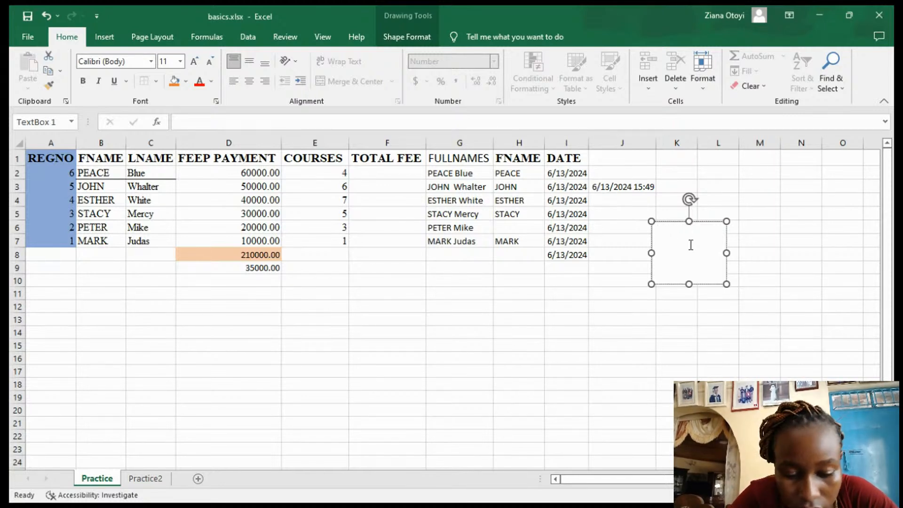
Enter the text "This is a basics class" in the text box
{"action": "type", "text": "This is a basics"}
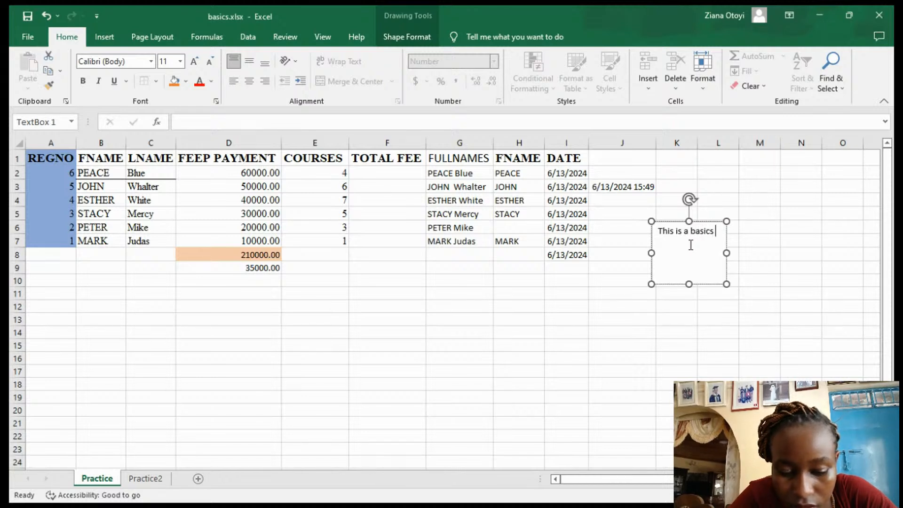
{"action": "type", "text": " class"}
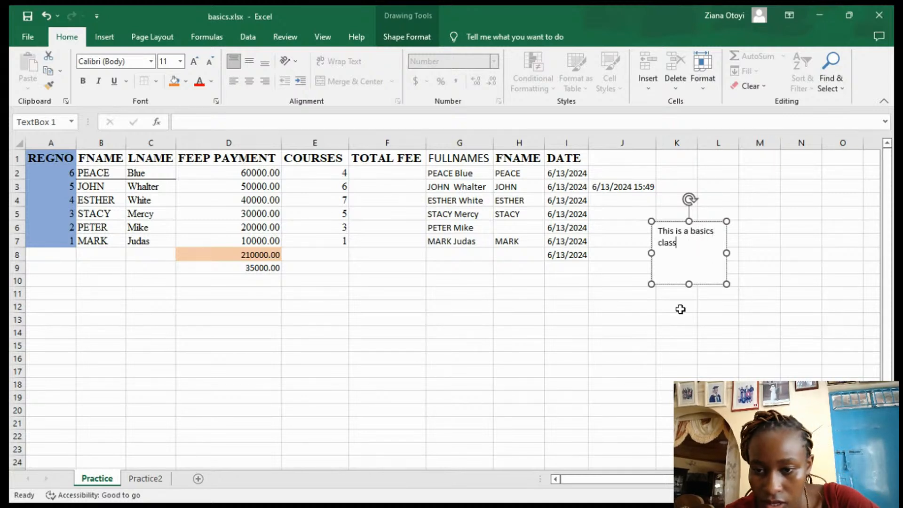
{"action": "left_click", "coordinate": [661, 323]}
{"action": "double_click", "coordinate": [658, 264]}
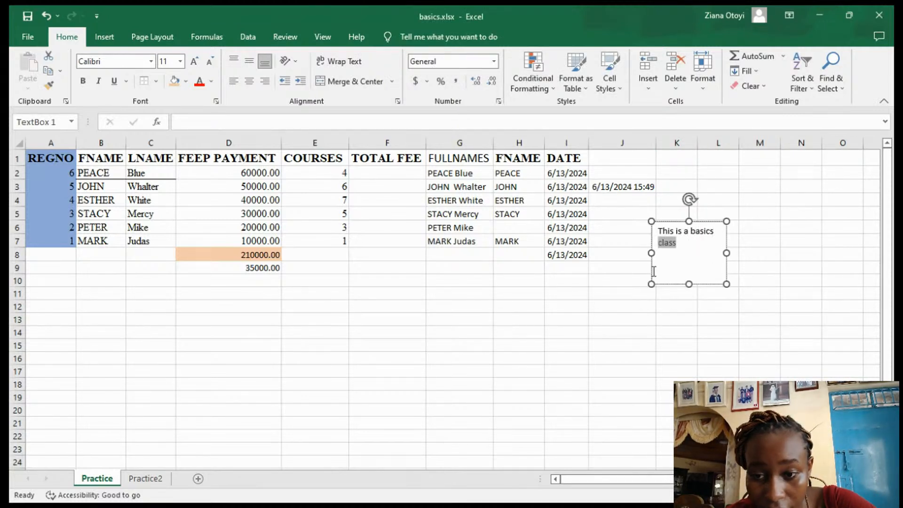
{"action": "key", "text": "Escape"}
{"action": "key", "text": "Escape"}
{"action": "left_click", "coordinate": [672, 271]}
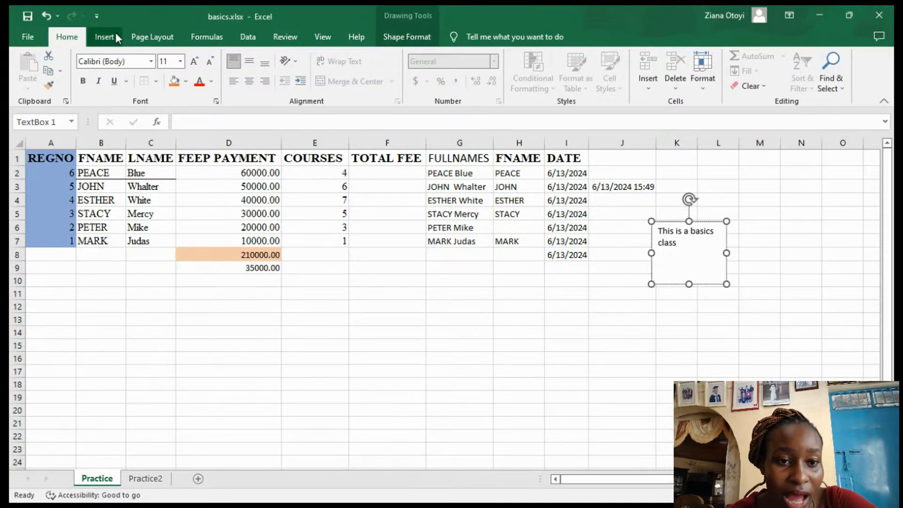
Insert a clustered column chart of the fee payments in cells D2 to D7
{"action": "left_click", "coordinate": [103, 38]}
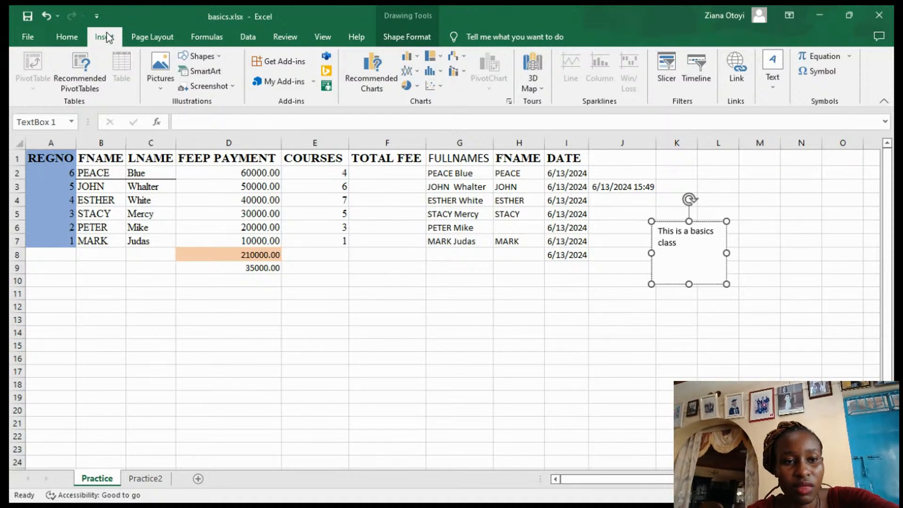
{"action": "left_click", "coordinate": [381, 79]}
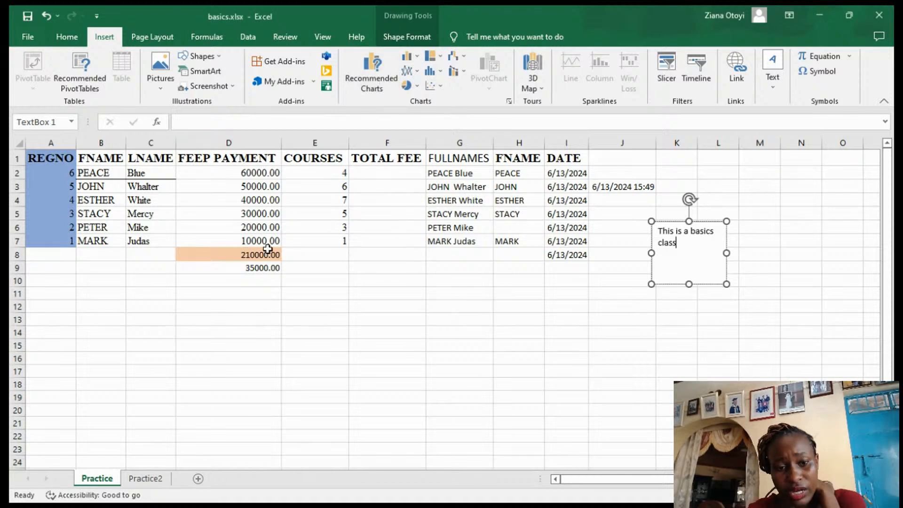
{"action": "left_click_drag", "start_coordinate": [268, 244], "coordinate": [203, 172]}
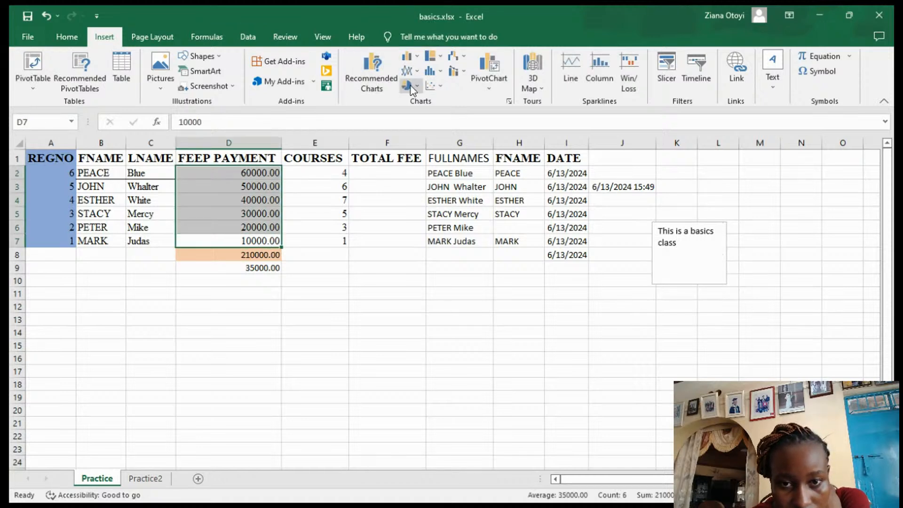
{"action": "left_click", "coordinate": [418, 58]}
{"action": "left_click", "coordinate": [403, 200]}
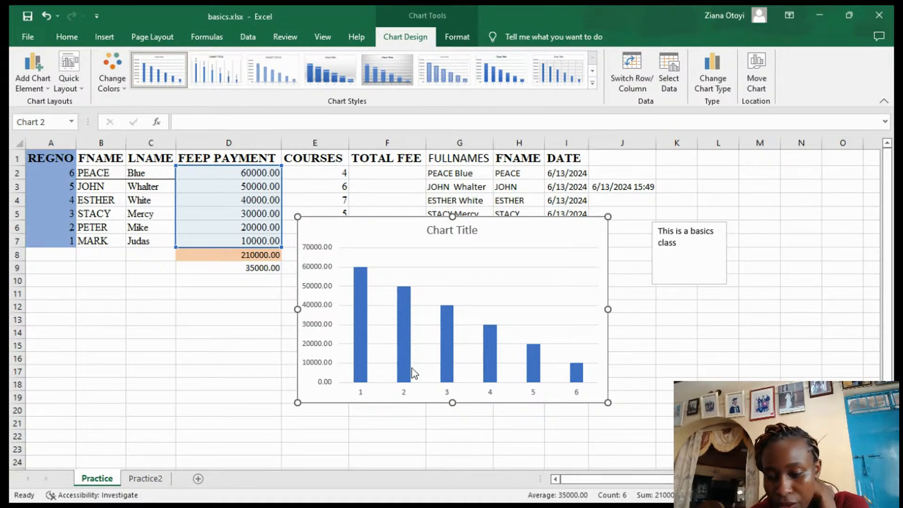
Shift the plot area up and right within the chart, and move the chart below the fee payment data, over rows 10 to 24
{"action": "left_click_drag", "start_coordinate": [430, 302], "coordinate": [476, 294]}
{"action": "left_click", "coordinate": [456, 452]}
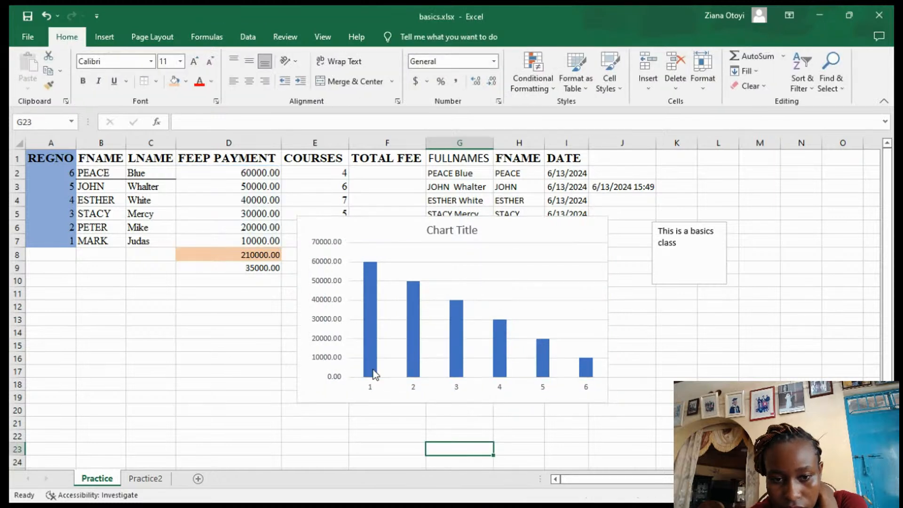
{"action": "left_click", "coordinate": [400, 348]}
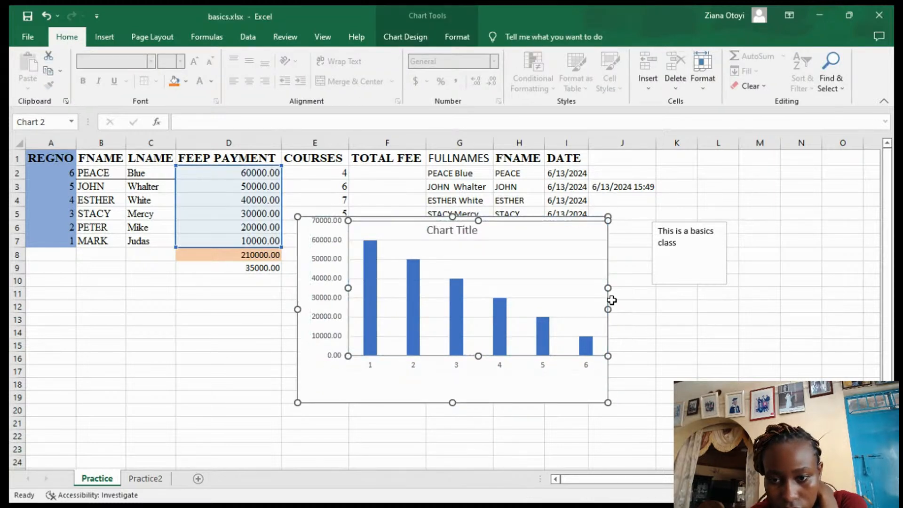
{"action": "left_click", "coordinate": [633, 388]}
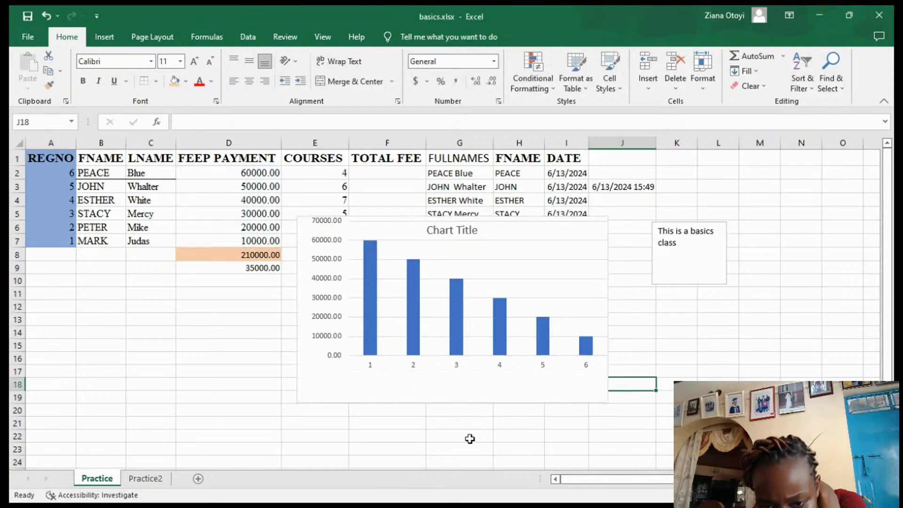
{"action": "left_click", "coordinate": [470, 384]}
{"action": "left_click", "coordinate": [543, 278]}
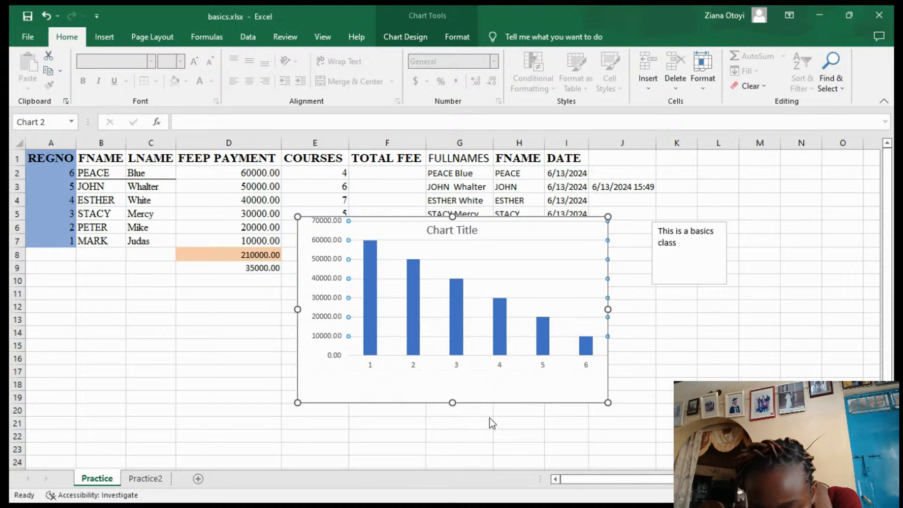
{"action": "left_click", "coordinate": [393, 431]}
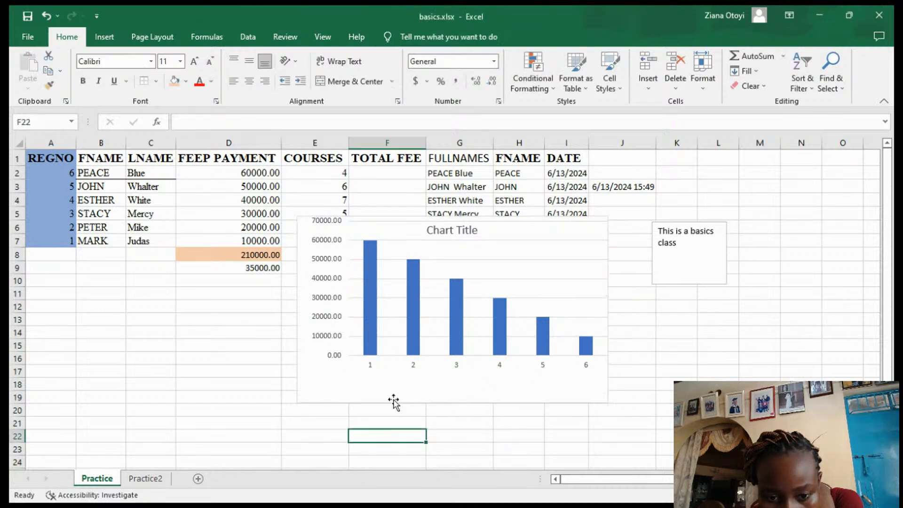
{"action": "left_click_drag", "start_coordinate": [394, 401], "coordinate": [268, 462]}
Replace the chart's title with "Fee Payment"
{"action": "left_click", "coordinate": [331, 292]}
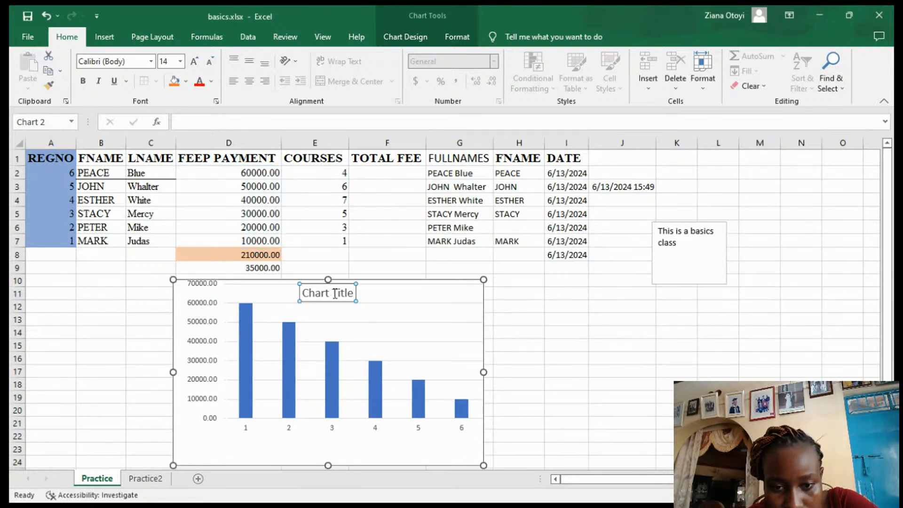
{"action": "double_click", "coordinate": [335, 293]}
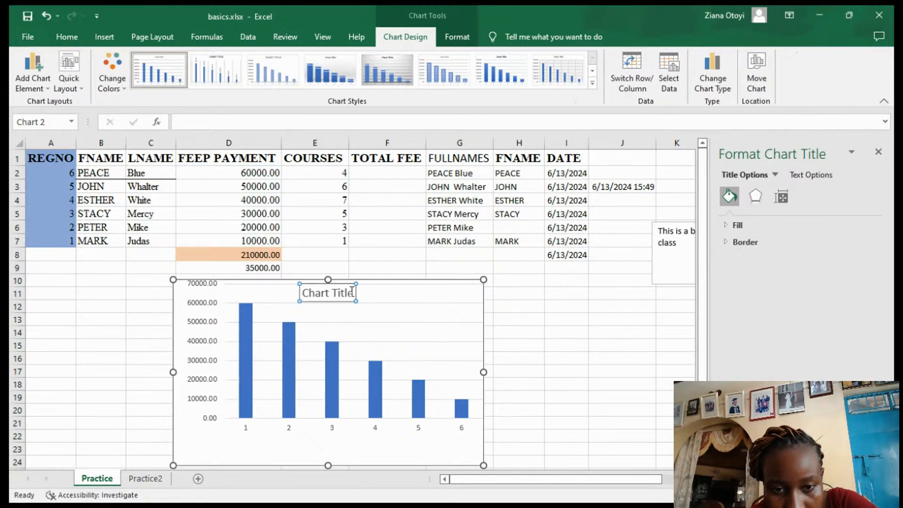
{"action": "key", "text": "BackSpace"}
{"action": "key", "text": "BackSpace"}
{"action": "key", "text": "BackSpace"}
{"action": "key", "text": "BackSpace"}
{"action": "key", "text": "BackSpace"}
{"action": "key", "text": "BackSpace"}
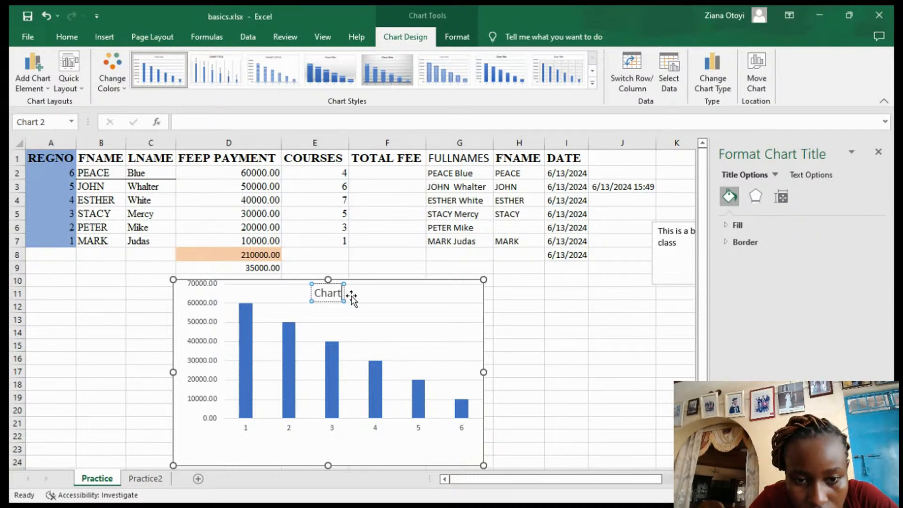
{"action": "key", "text": "BackSpace"}
{"action": "key", "text": "BackSpace"}
{"action": "key", "text": "BackSpace"}
{"action": "key", "text": "BackSpace"}
{"action": "key", "text": "BackSpace"}
{"action": "type", "text": "Fee"}
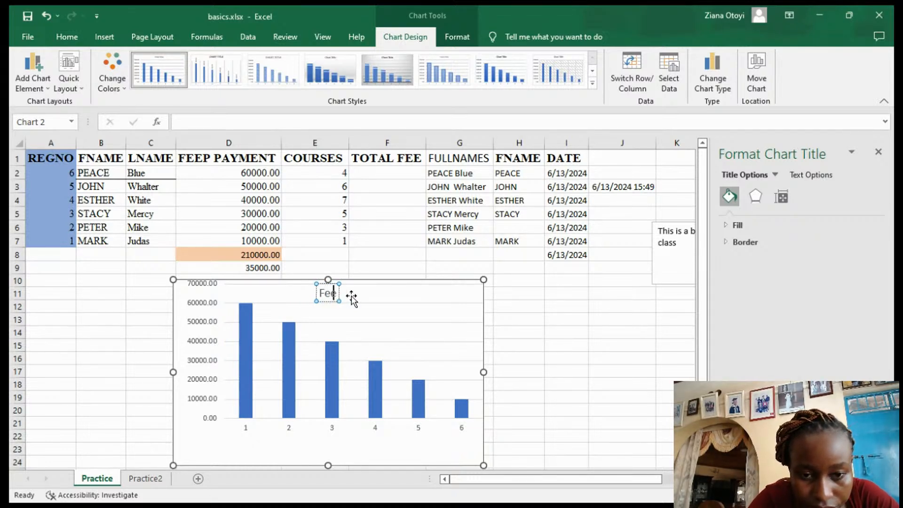
{"action": "type", "text": " Payment"}
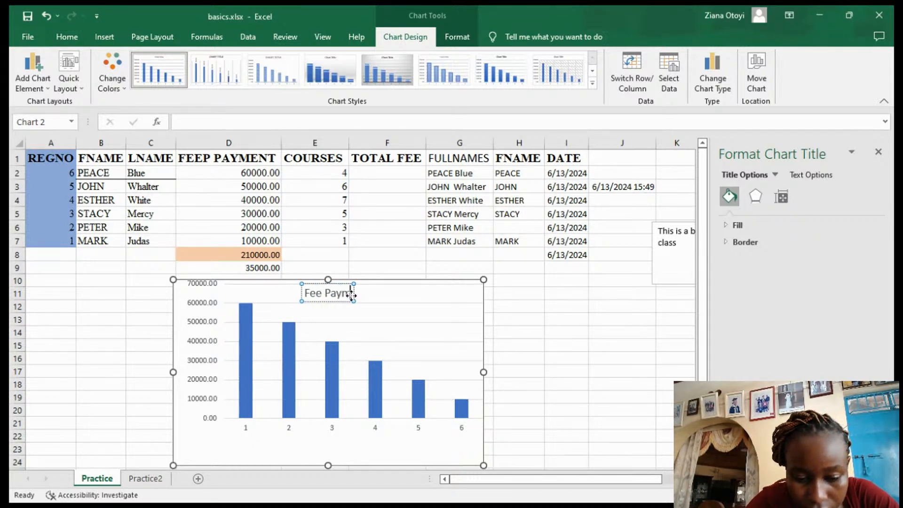
{"action": "left_click", "coordinate": [514, 396]}
{"action": "left_click", "coordinate": [462, 398]}
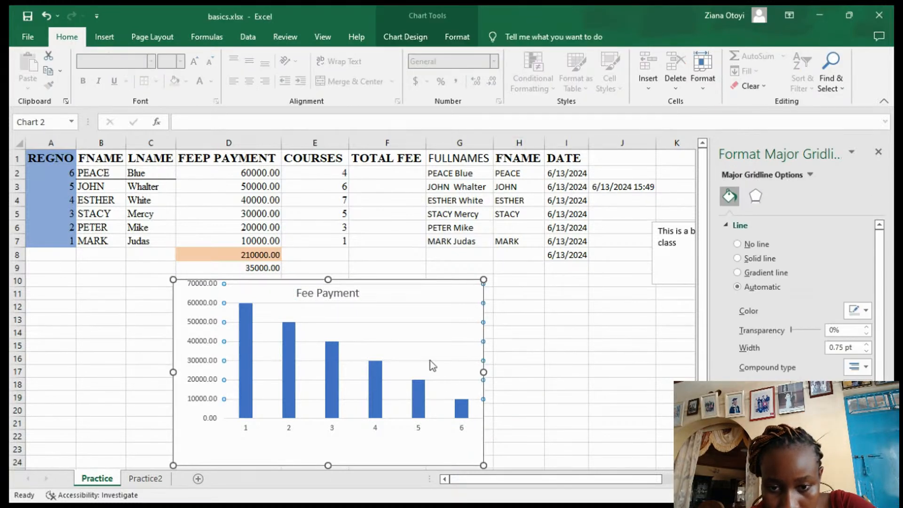
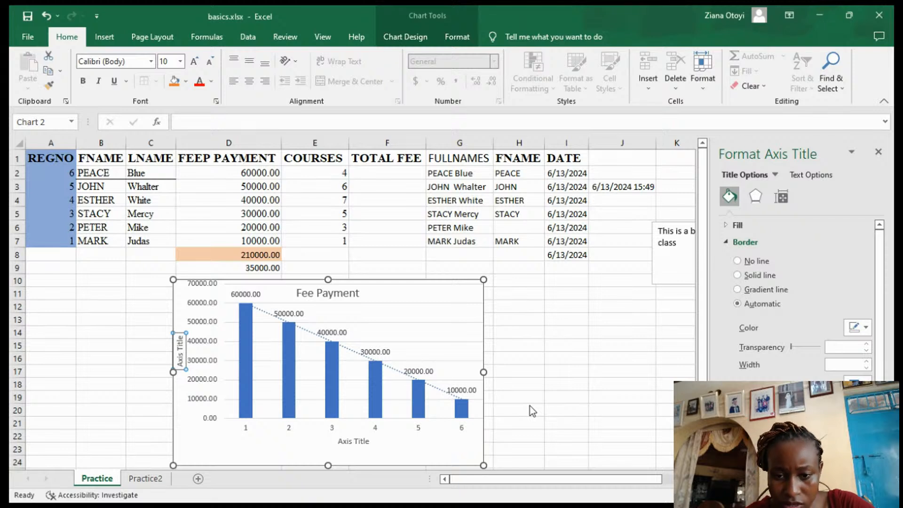
Undo the trendline added to the chart, and give the column for category 6 a solid red border
{"action": "key", "text": "ctrl+z"}
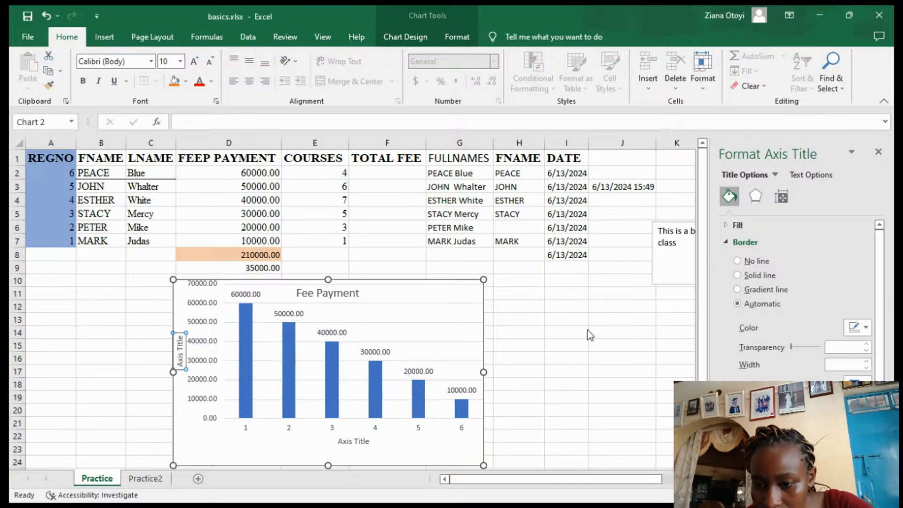
{"action": "scroll", "coordinate": [649, 360], "scroll_direction": "down", "scroll_amount": 1}
{"action": "left_click", "coordinate": [243, 347]}
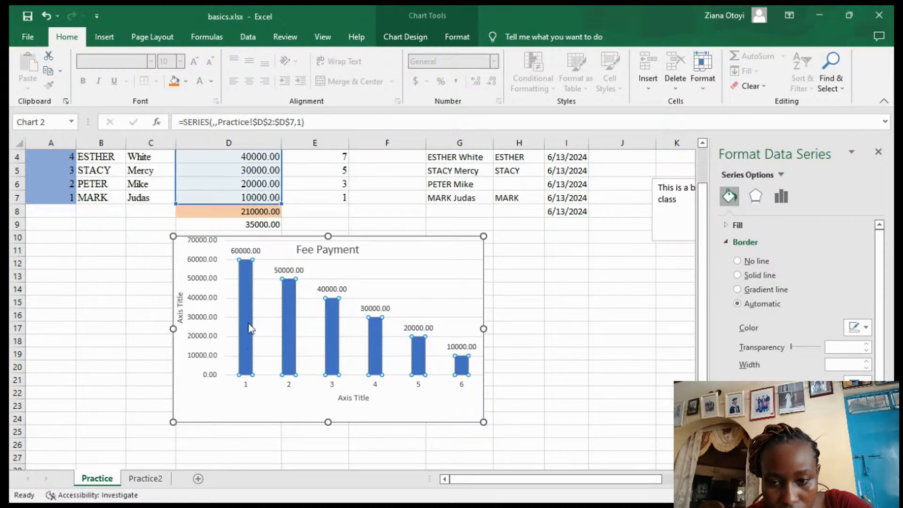
{"action": "left_click", "coordinate": [248, 328]}
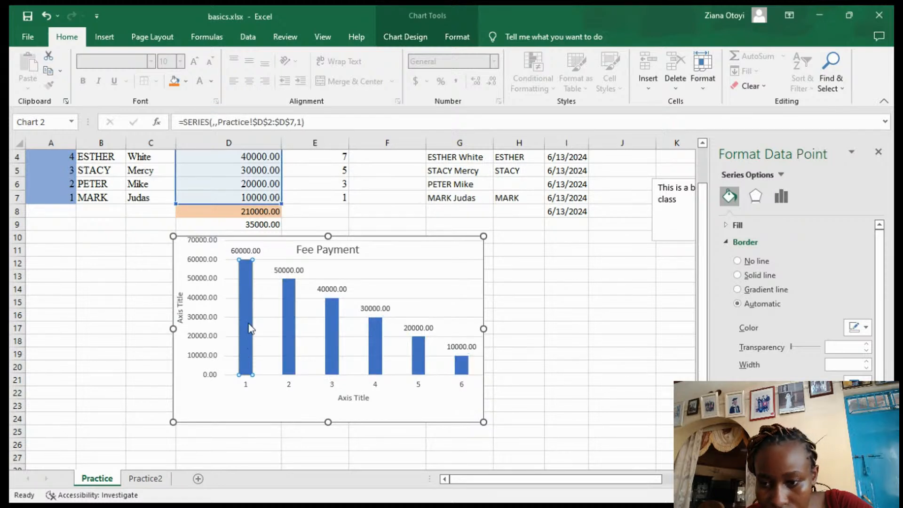
{"action": "left_click", "coordinate": [863, 329]}
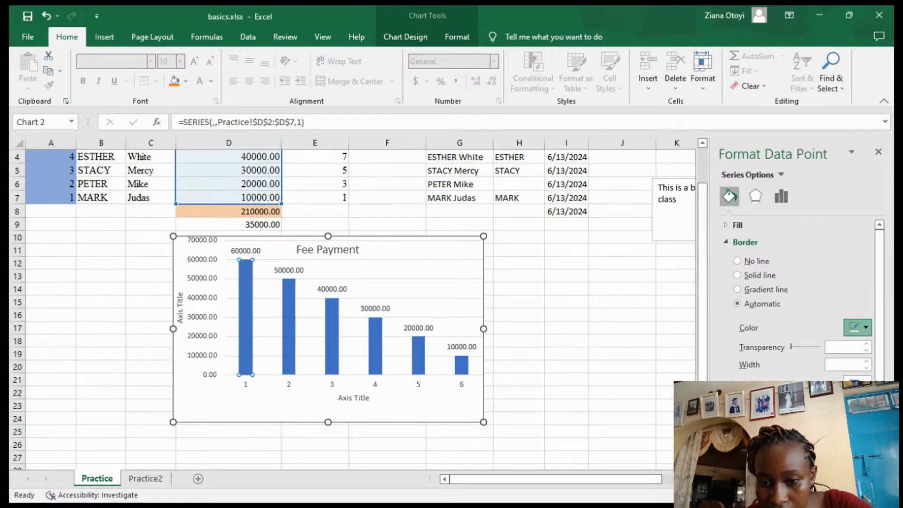
{"action": "left_click", "coordinate": [461, 366]}
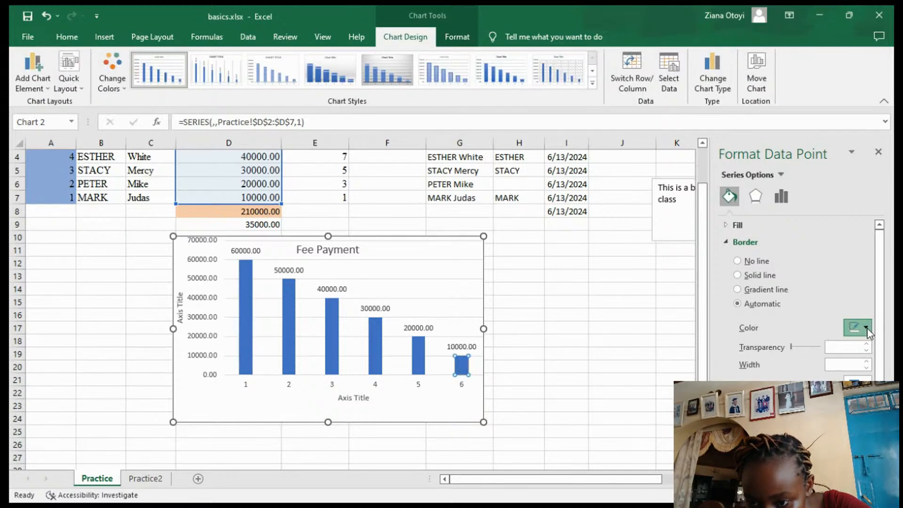
{"action": "left_click", "coordinate": [798, 443]}
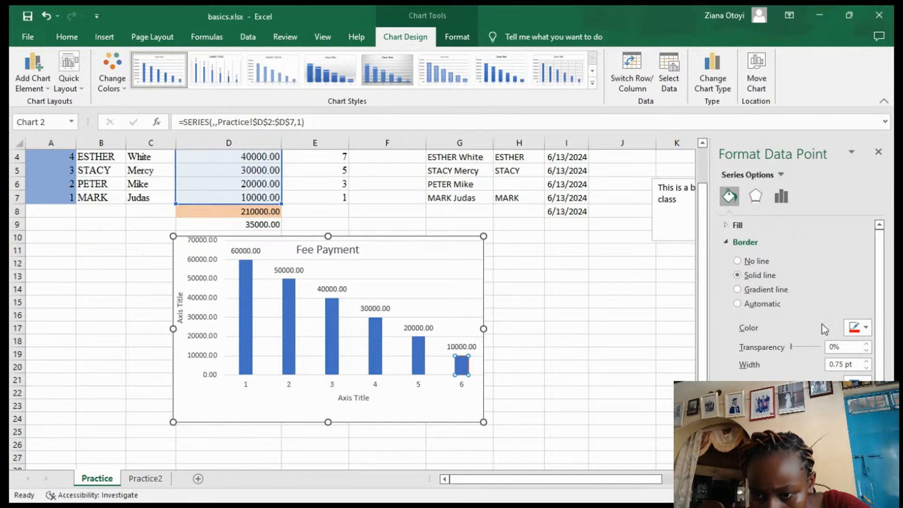
{"action": "scroll", "coordinate": [768, 310], "scroll_direction": "down", "scroll_amount": 3}
{"action": "scroll", "coordinate": [769, 309], "scroll_direction": "up", "scroll_amount": 3}
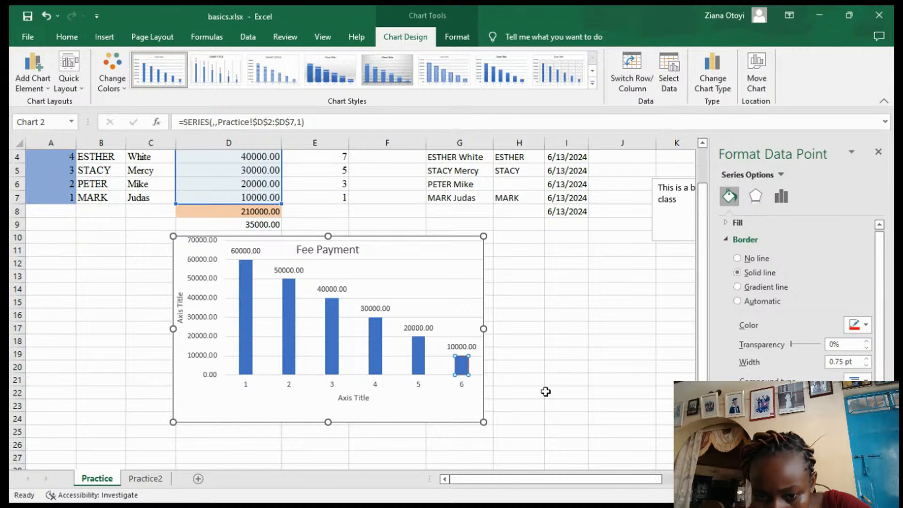
{"action": "key", "text": "Escape"}
Try the no line border option on the column for category 6, and switch its border back to a solid line
{"action": "left_click", "coordinate": [462, 368]}
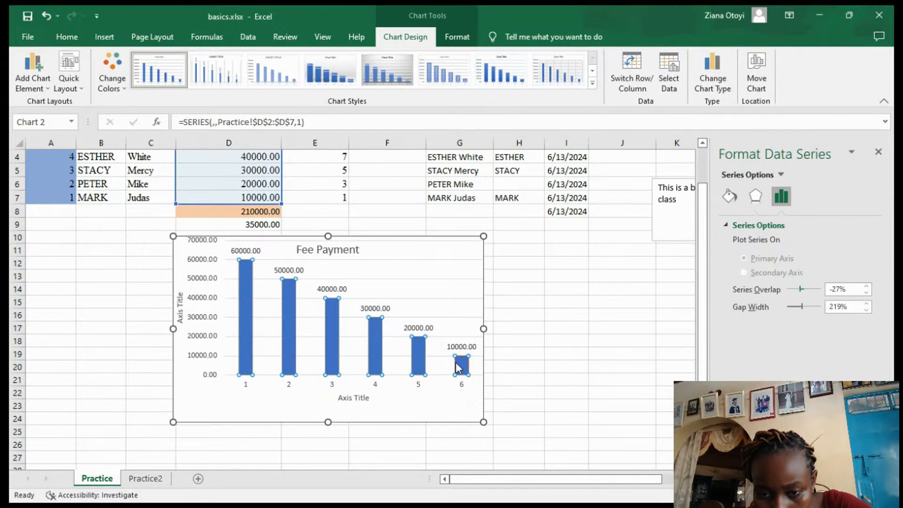
{"action": "left_click", "coordinate": [459, 368]}
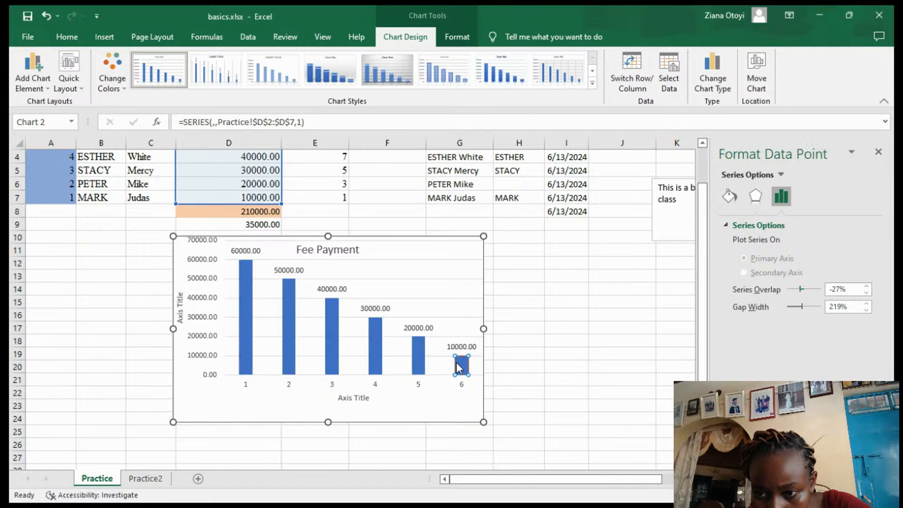
{"action": "left_click", "coordinate": [879, 157]}
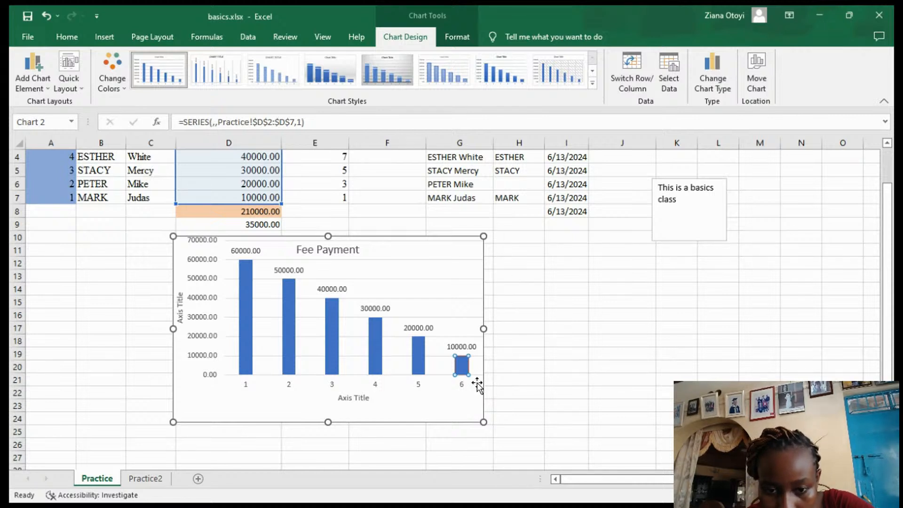
{"action": "double_click", "coordinate": [460, 366]}
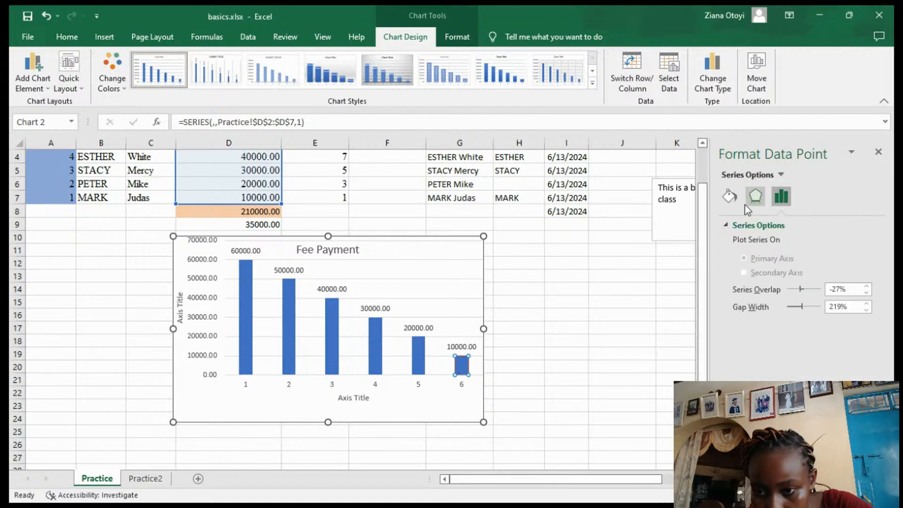
{"action": "left_click", "coordinate": [729, 196]}
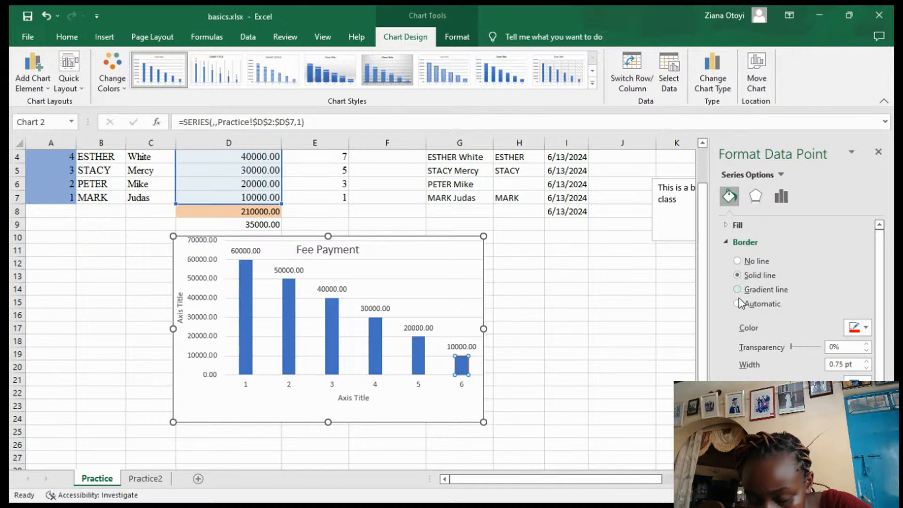
{"action": "scroll", "coordinate": [818, 333], "scroll_direction": "down", "scroll_amount": 1}
{"action": "scroll", "coordinate": [818, 334], "scroll_direction": "down", "scroll_amount": 1}
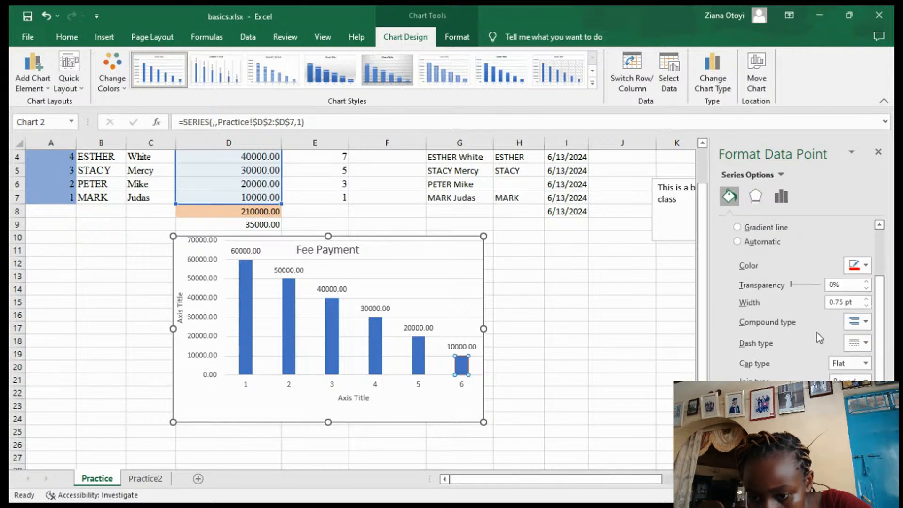
{"action": "scroll", "coordinate": [817, 332], "scroll_direction": "up", "scroll_amount": 2}
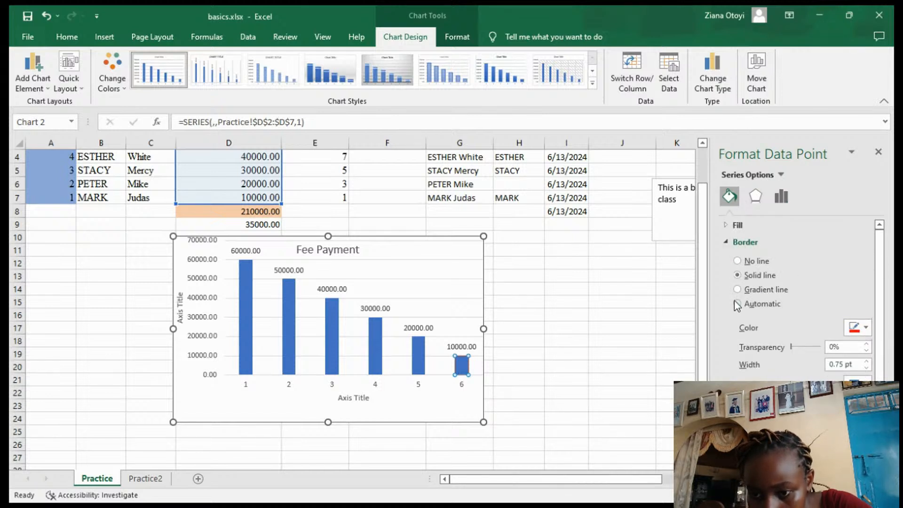
{"action": "left_click", "coordinate": [737, 262]}
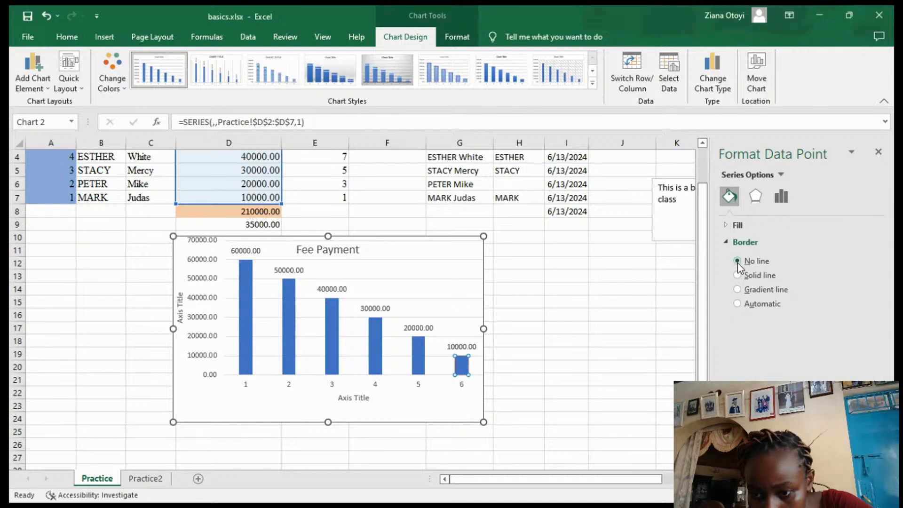
{"action": "left_click", "coordinate": [739, 275]}
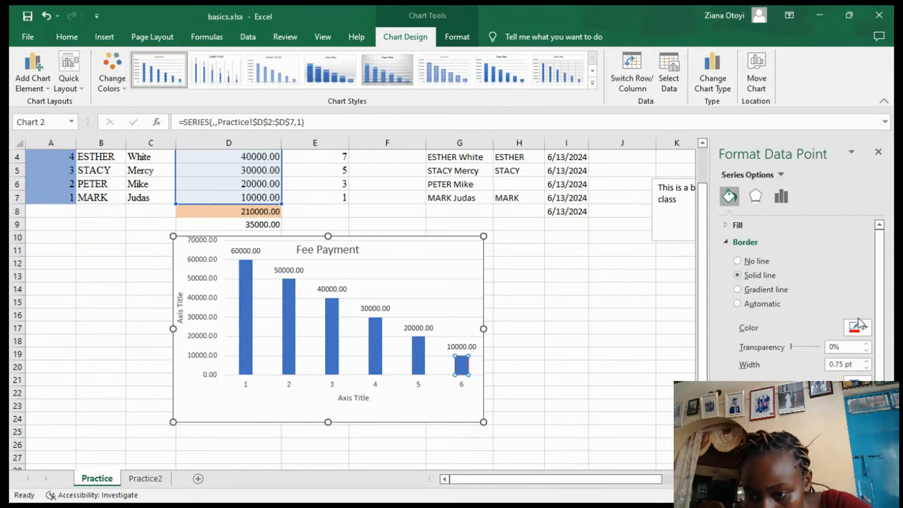
{"action": "scroll", "coordinate": [869, 326], "scroll_direction": "down", "scroll_amount": 2}
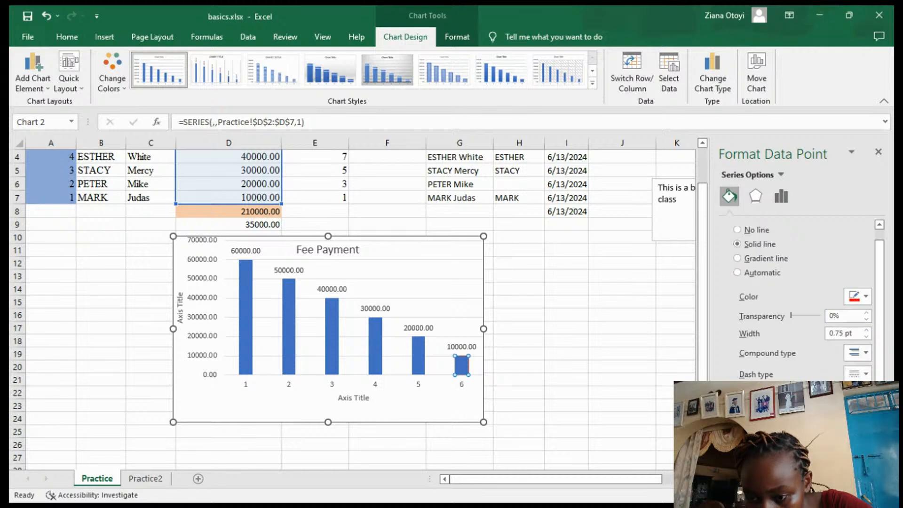
{"action": "scroll", "coordinate": [869, 326], "scroll_direction": "up", "scroll_amount": 1}
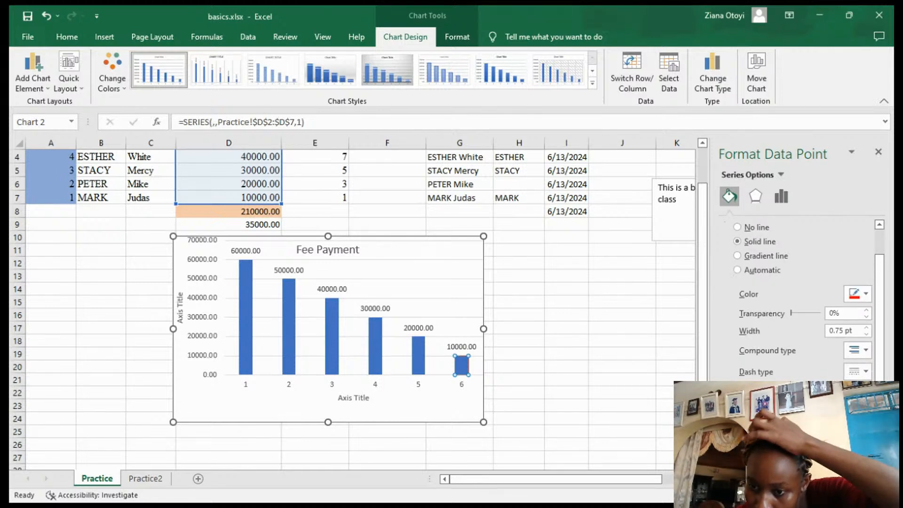
{"action": "left_click", "coordinate": [864, 349]}
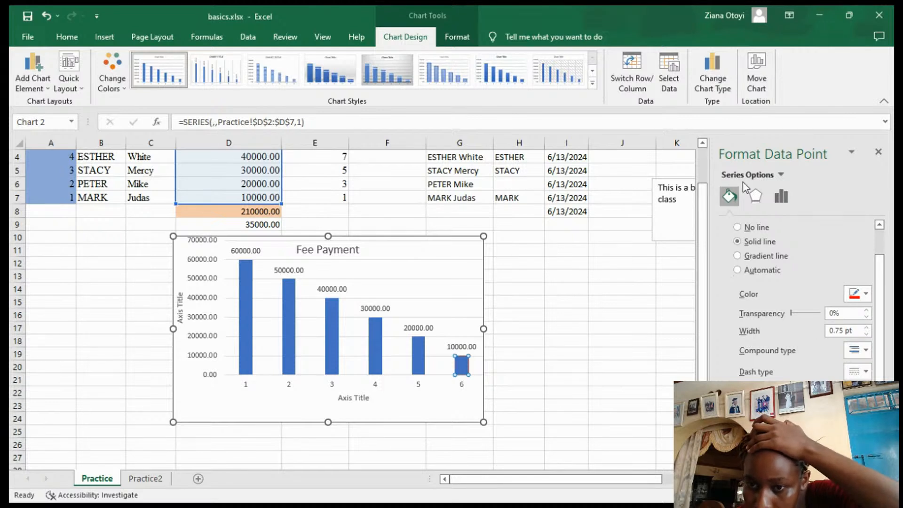
{"action": "left_click", "coordinate": [777, 202]}
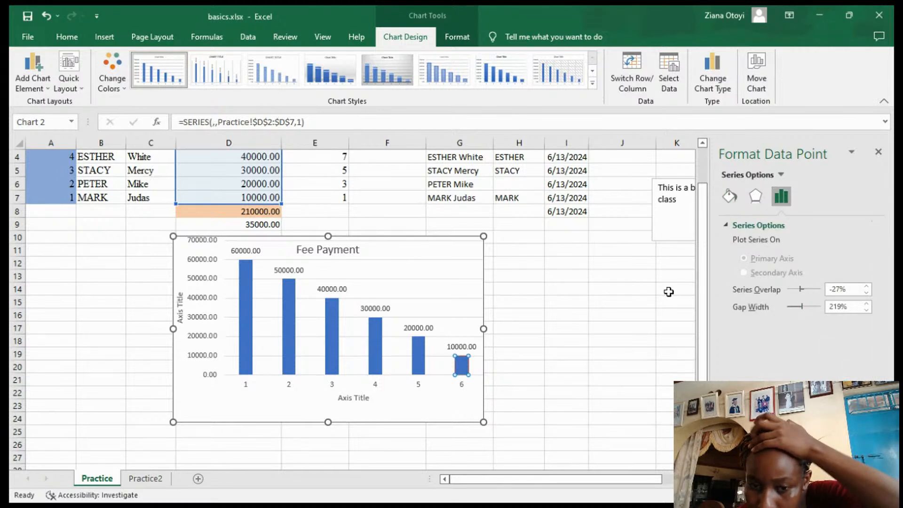
{"action": "left_click", "coordinate": [431, 358]}
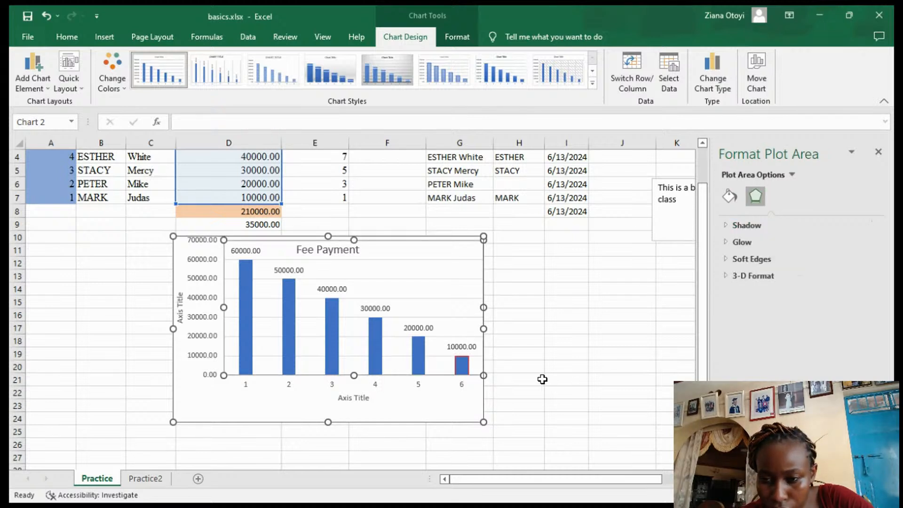
{"action": "left_click", "coordinate": [423, 364]}
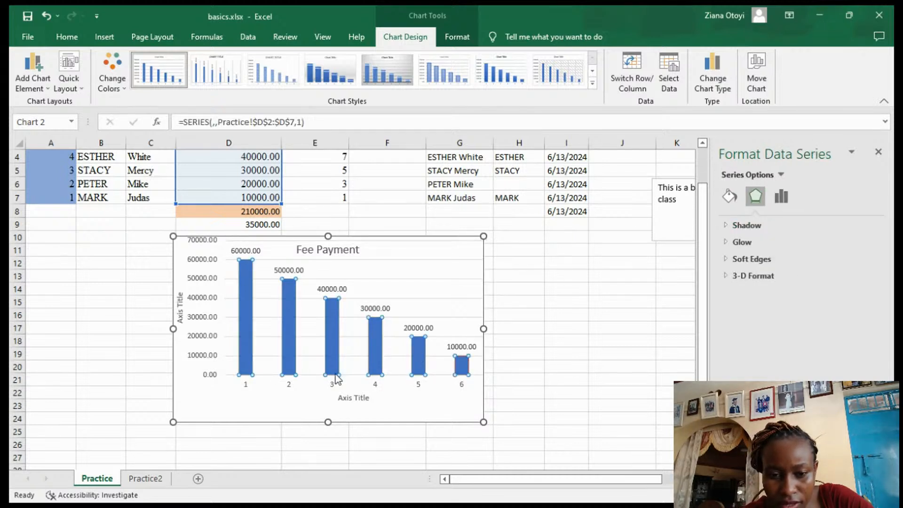
Replace the chart's vertical axis title with "Amount Payed"
{"action": "left_click", "coordinate": [180, 309]}
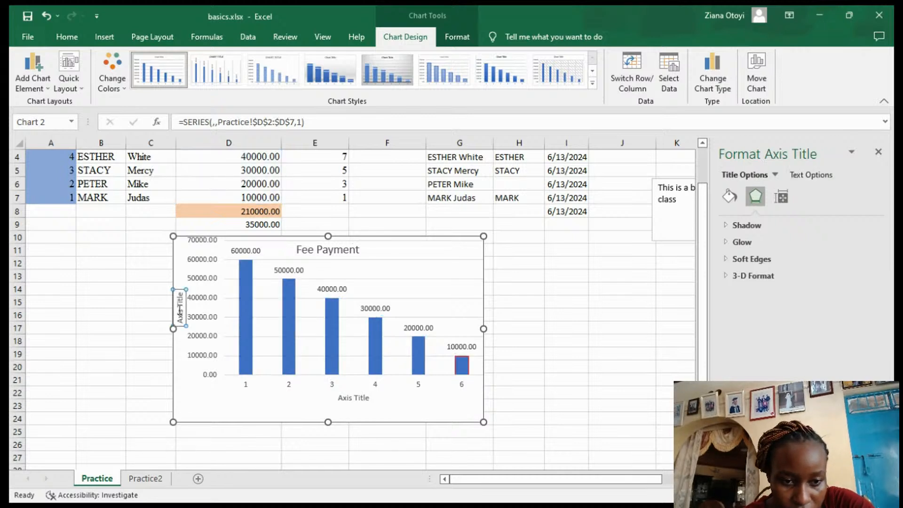
{"action": "left_click", "coordinate": [180, 310]}
{"action": "double_click", "coordinate": [180, 313]}
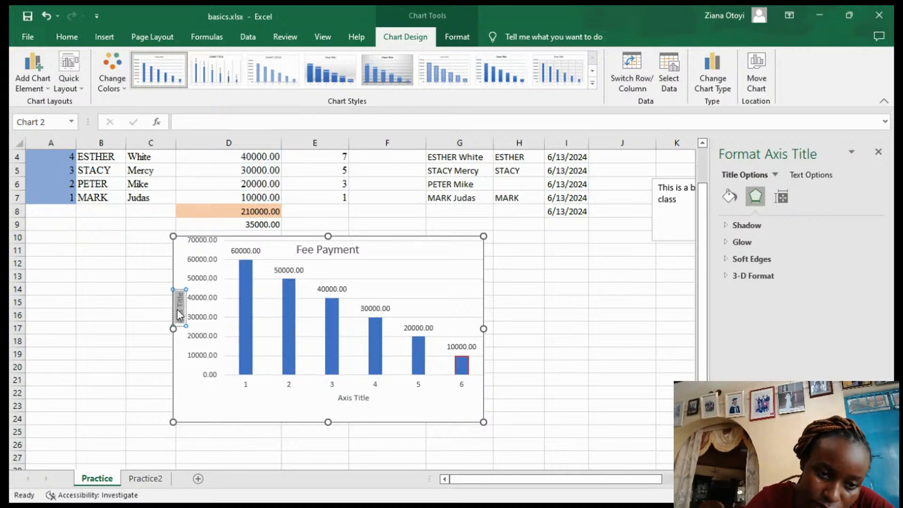
{"action": "key", "text": "BackSpace"}
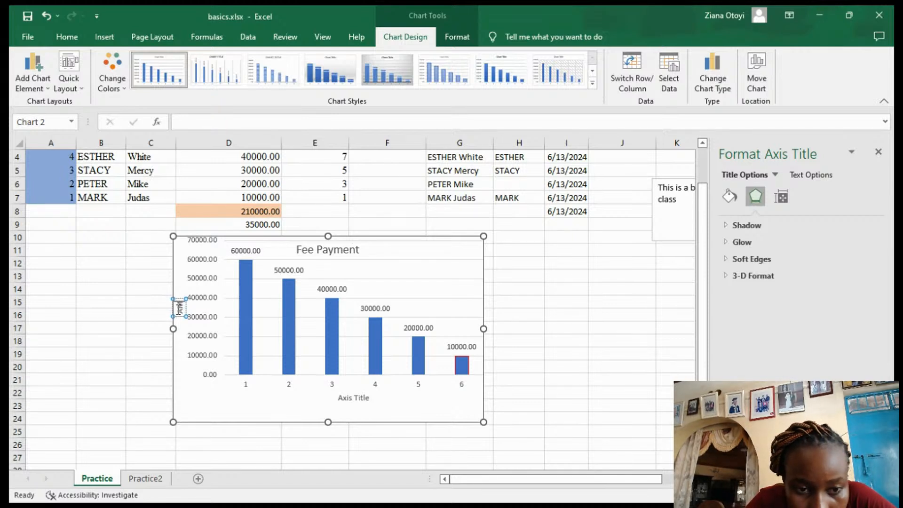
{"action": "type", "text": "Amou"}
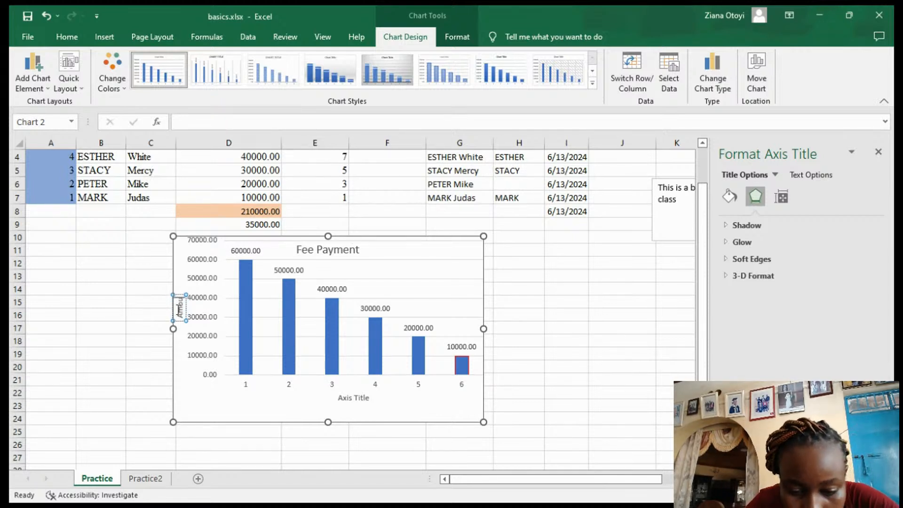
{"action": "type", "text": "nt Pa"}
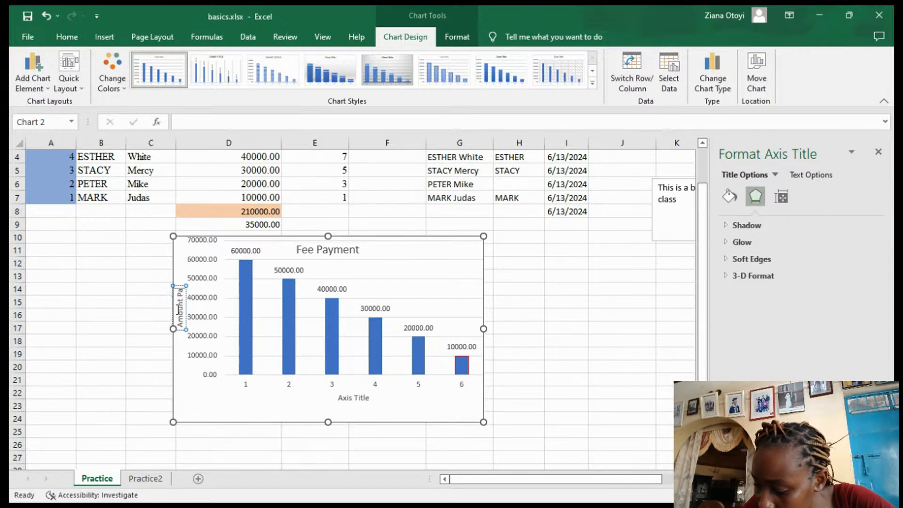
{"action": "type", "text": "yed"}
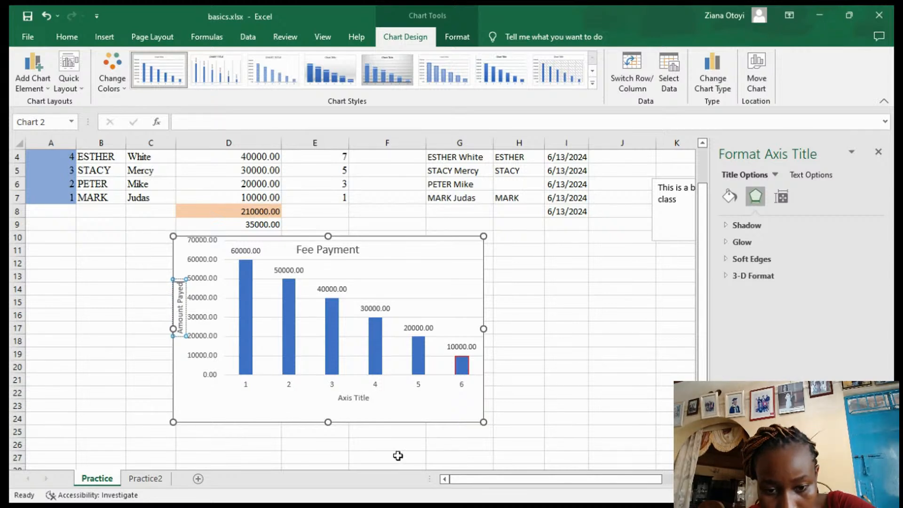
{"action": "left_click", "coordinate": [262, 419]}
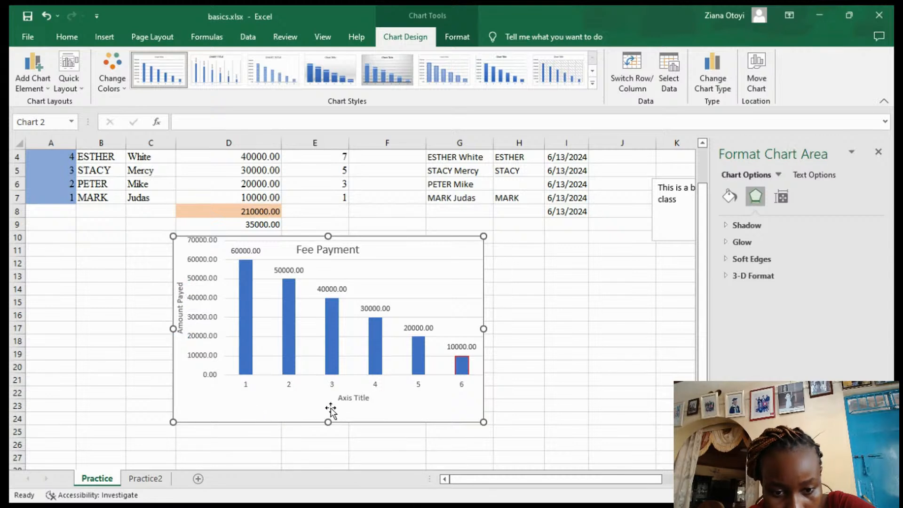
Replace the chart's horizontal axis title with "REG NO"
{"action": "left_click", "coordinate": [346, 400]}
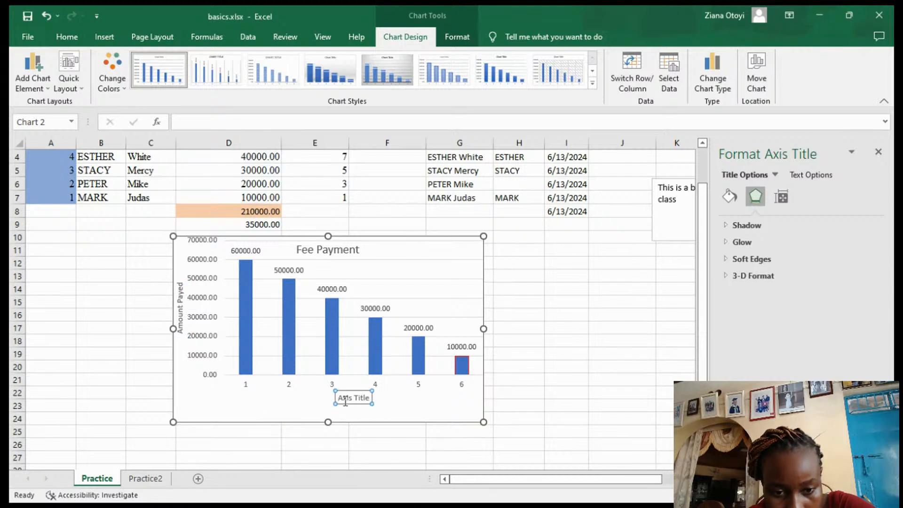
{"action": "left_click", "coordinate": [370, 398]}
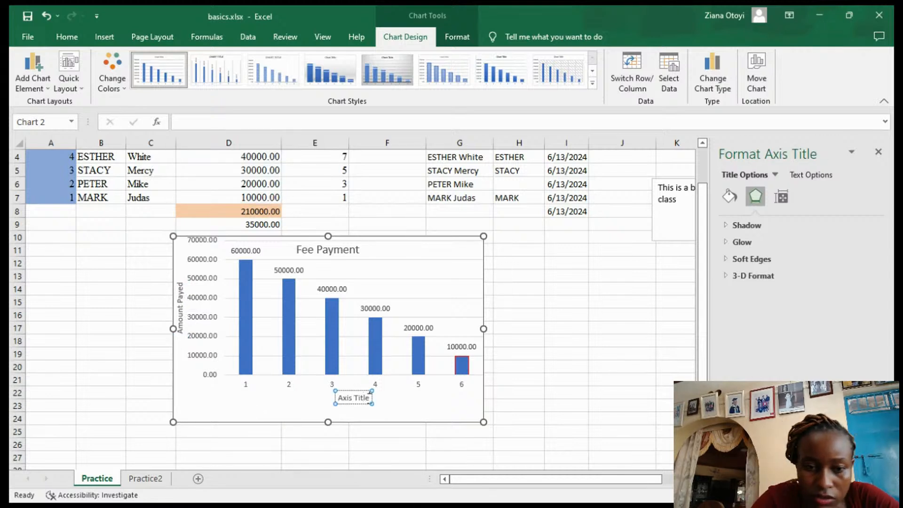
{"action": "key", "text": "BackSpace"}
{"action": "key", "text": "BackSpace"}
{"action": "key", "text": "BackSpace"}
{"action": "key", "text": "BackSpace"}
{"action": "key", "text": "BackSpace"}
{"action": "key", "text": "BackSpace"}
{"action": "key", "text": "BackSpace"}
{"action": "key", "text": "BackSpace"}
{"action": "key", "text": "BackSpace"}
{"action": "key", "text": "BackSpace"}
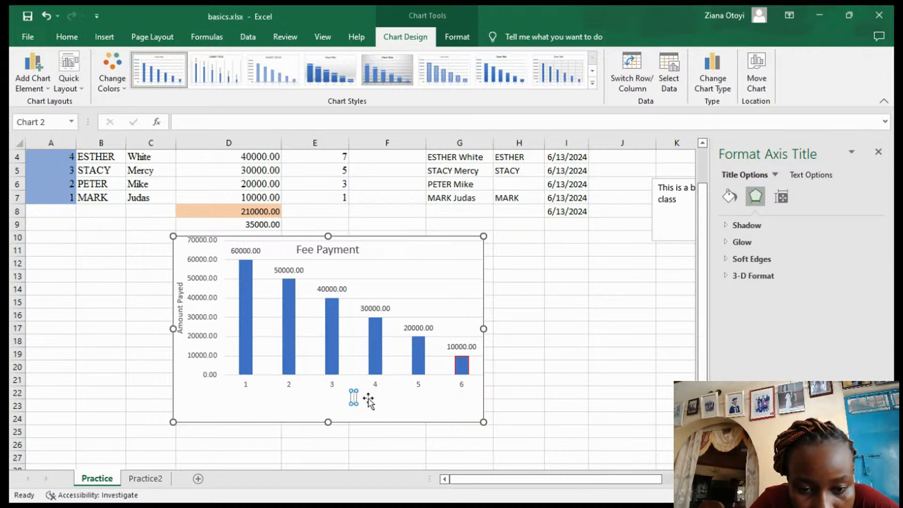
{"action": "type", "text": "REG"}
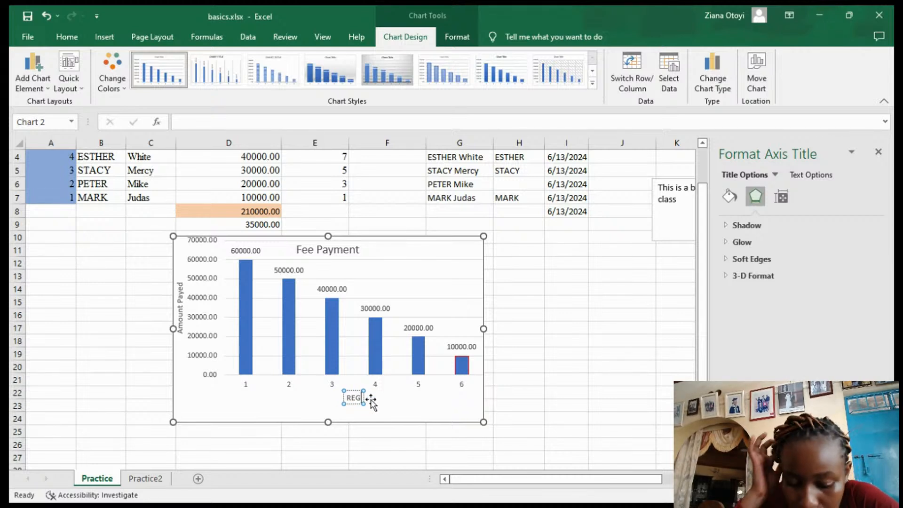
{"action": "type", "text": " NO"}
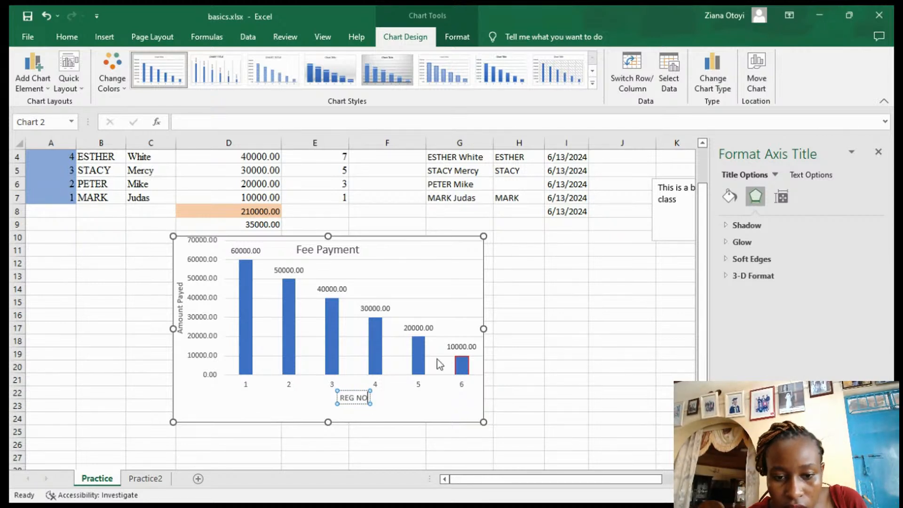
Remove the red border from the column for category 6, and preview category 6 alone with the chart filters
{"action": "left_click", "coordinate": [462, 359]}
{"action": "left_click", "coordinate": [461, 359]}
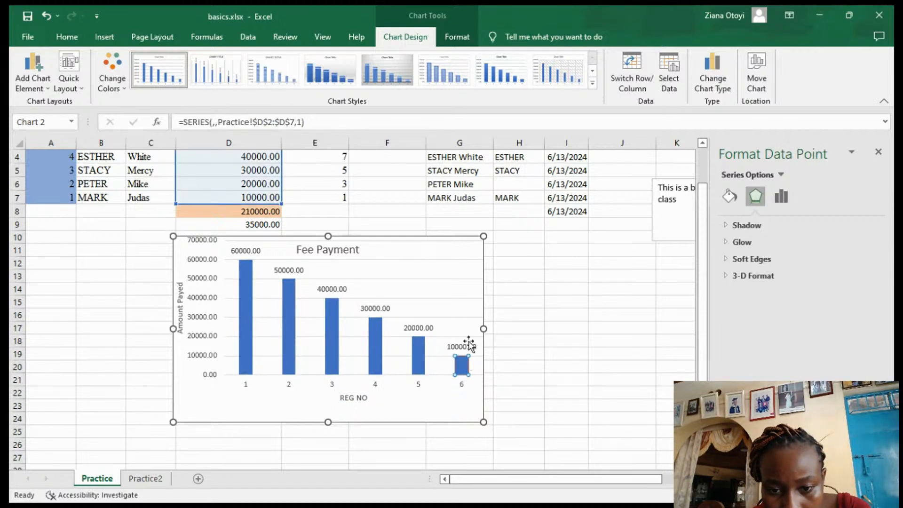
{"action": "left_click", "coordinate": [497, 277]}
{"action": "left_click", "coordinate": [468, 362]}
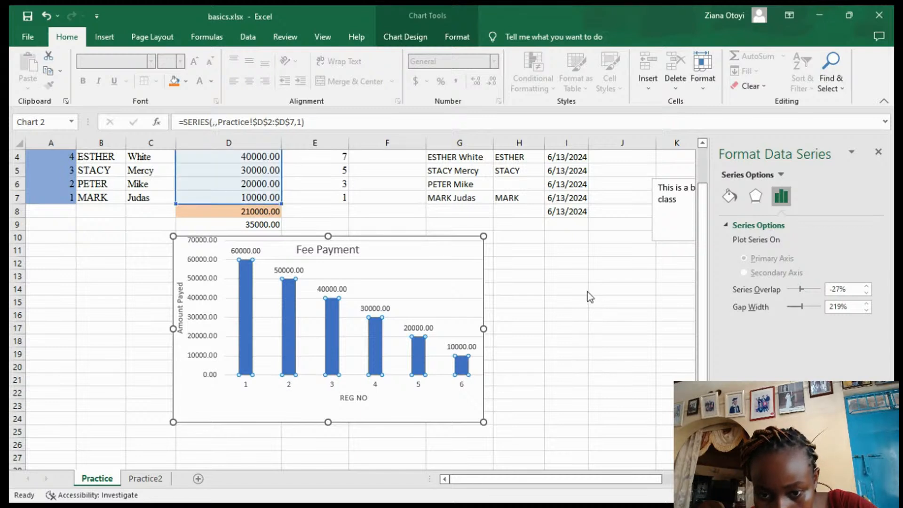
{"action": "left_click", "coordinate": [506, 298]}
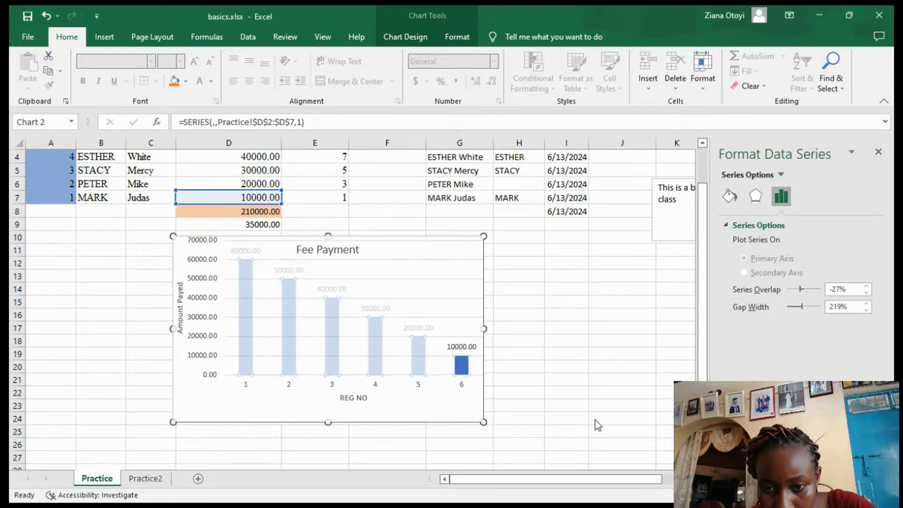
{"action": "left_click", "coordinate": [498, 376]}
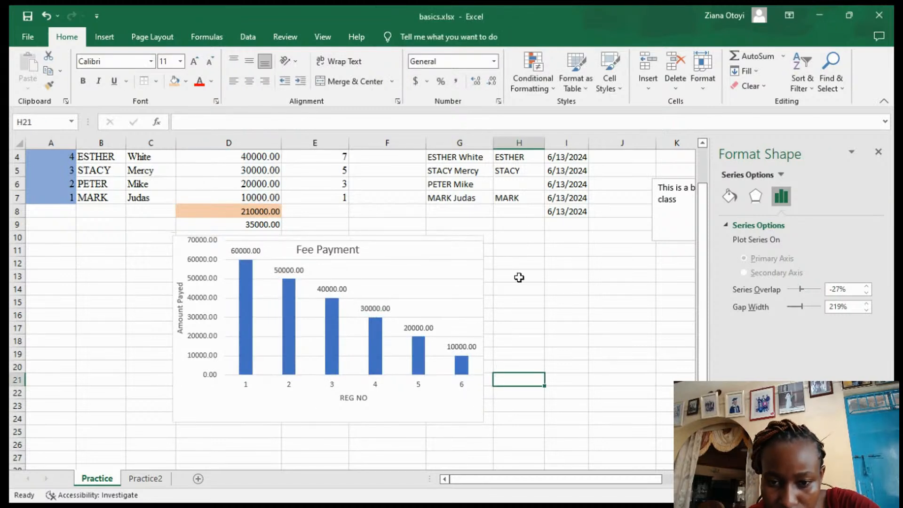
Try a red fill on all columns of the Fee Payment chart and undo it
{"action": "left_click", "coordinate": [454, 345]}
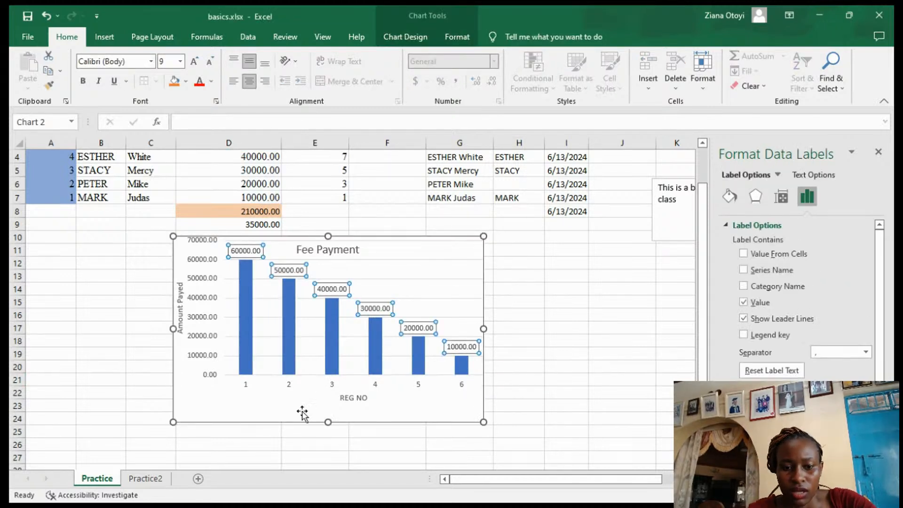
{"action": "left_click", "coordinate": [541, 331]}
{"action": "left_click", "coordinate": [461, 370]}
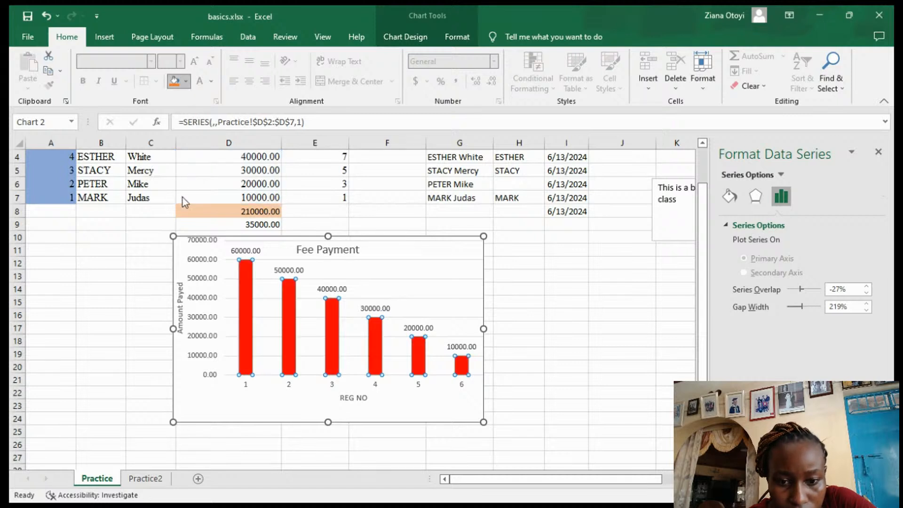
{"action": "key", "text": "ctrl+z"}
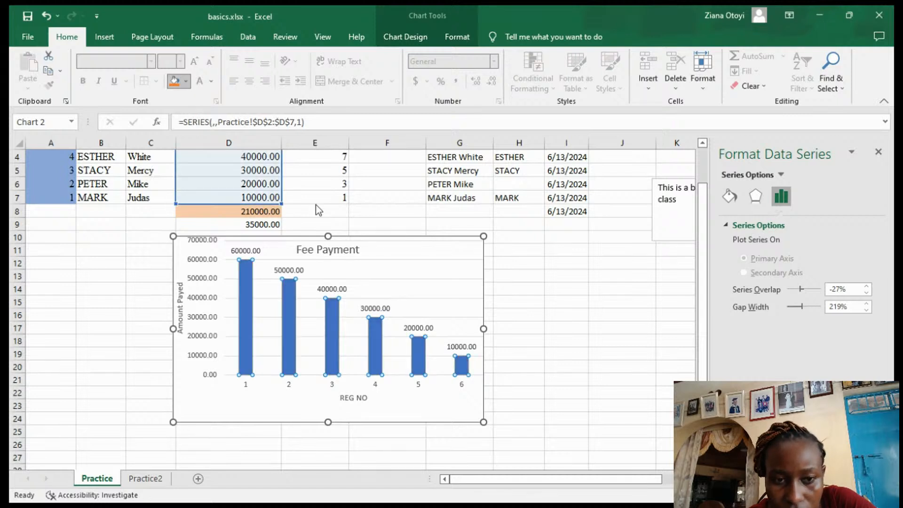
{"action": "left_click", "coordinate": [623, 328]}
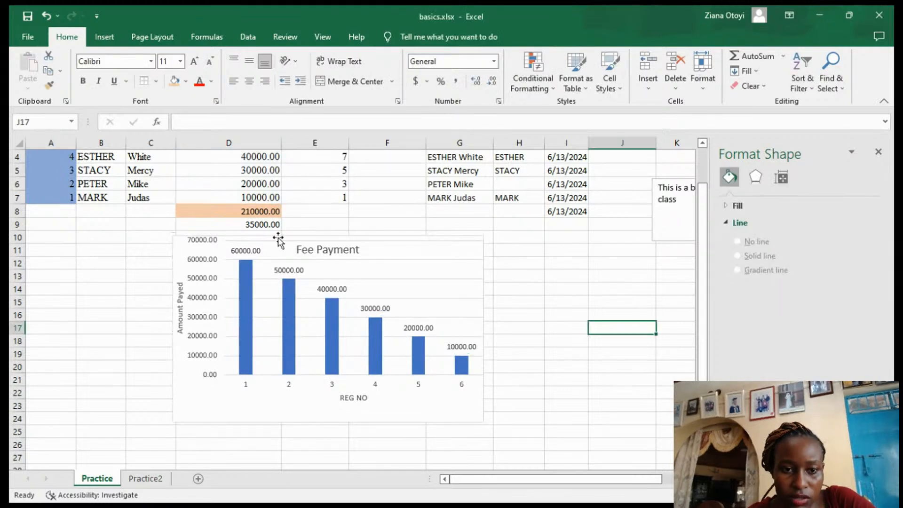
Enlarge the Fee Payment chart slightly by extending its lower edge downward
{"action": "left_click", "coordinate": [464, 366]}
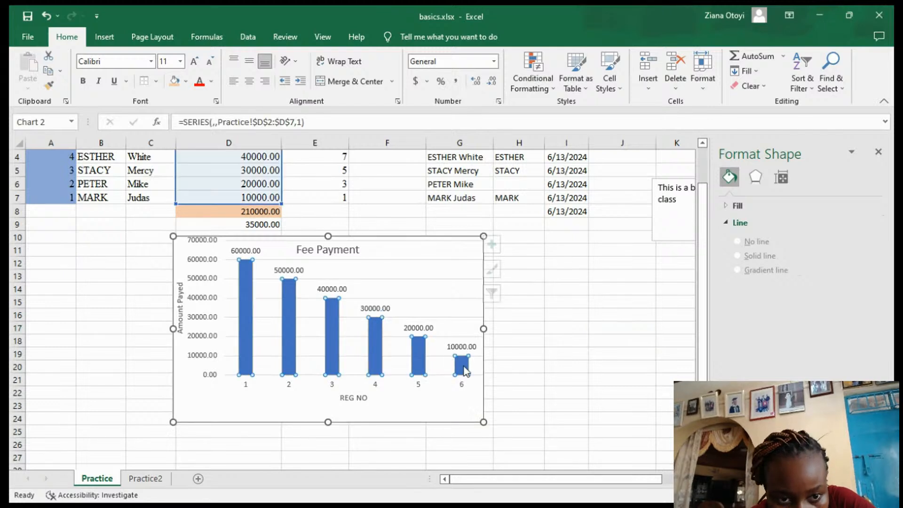
{"action": "left_click", "coordinate": [464, 366]}
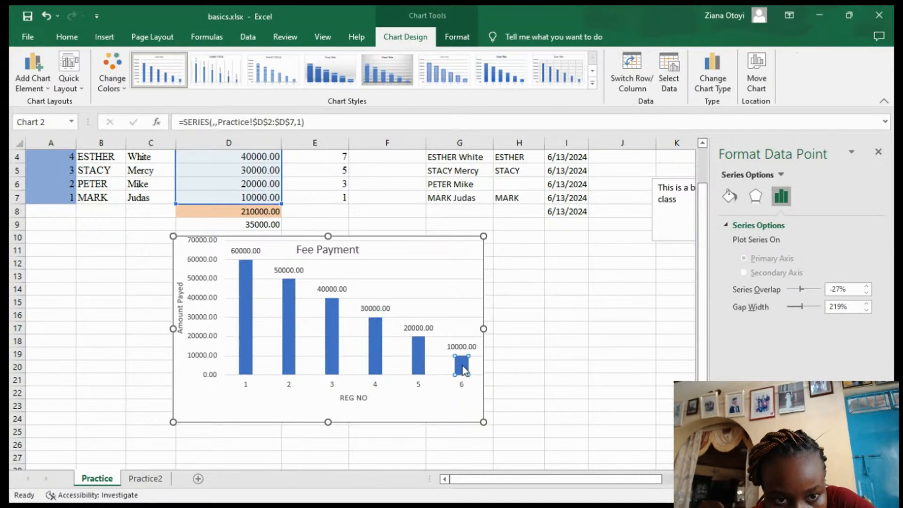
{"action": "left_click", "coordinate": [417, 361]}
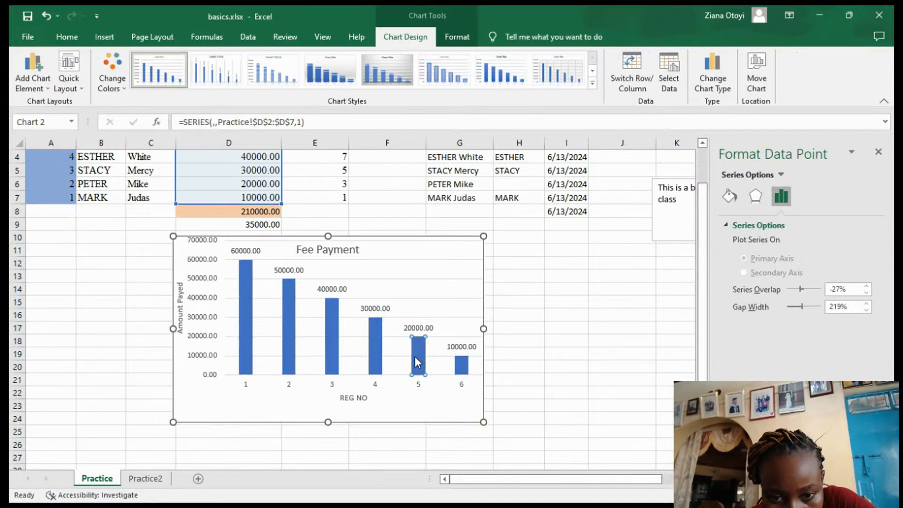
{"action": "left_click", "coordinate": [366, 356]}
{"action": "left_click", "coordinate": [423, 362]}
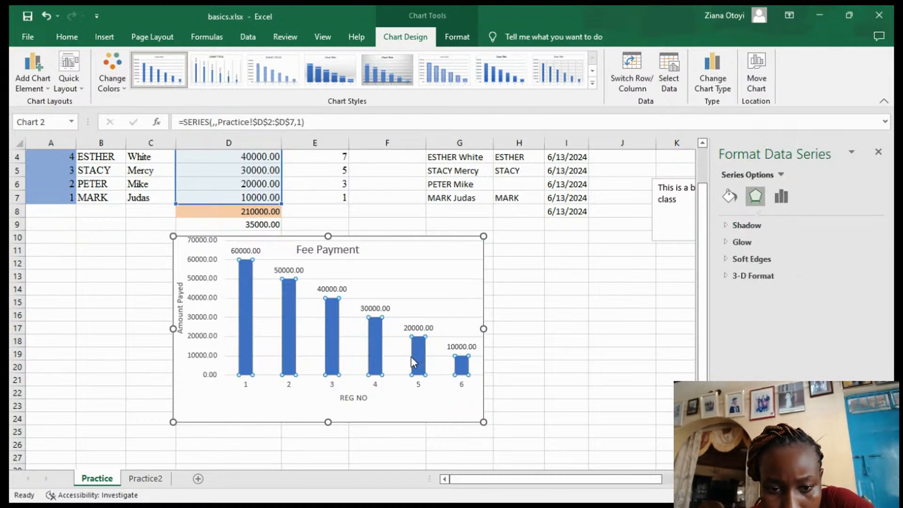
{"action": "left_click", "coordinate": [414, 360]}
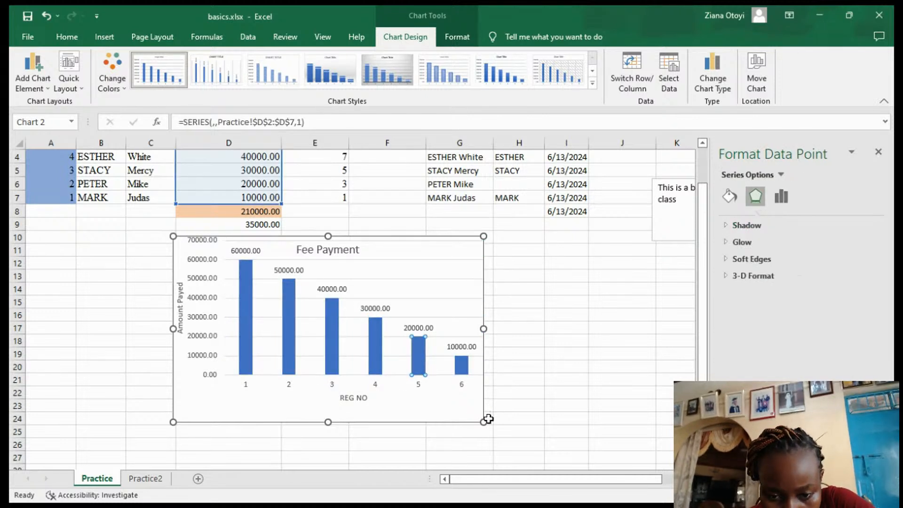
{"action": "mouse_move", "coordinate": [488, 418]}
{"action": "left_mouse_down"}
{"action": "mouse_move", "coordinate": [498, 431]}
{"action": "mouse_move", "coordinate": [489, 428]}
{"action": "left_mouse_up"}
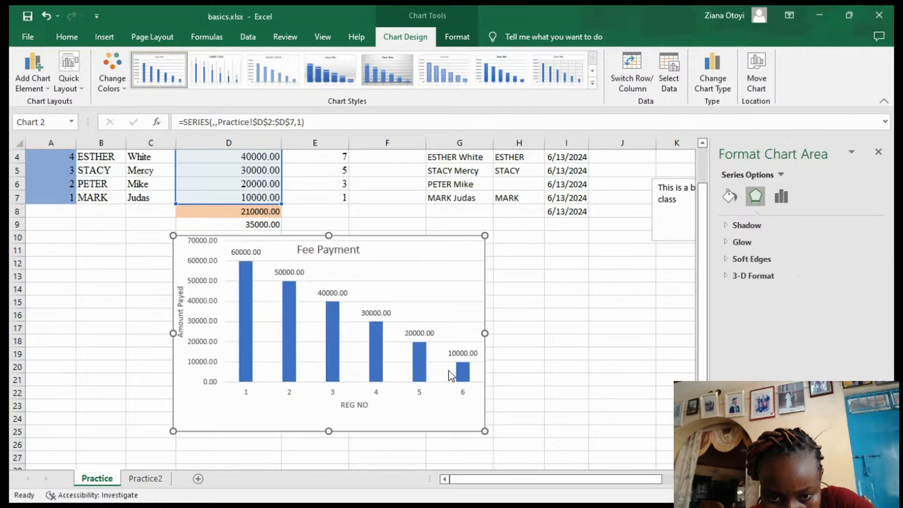
{"action": "left_click", "coordinate": [459, 374]}
{"action": "scroll", "coordinate": [516, 334], "scroll_direction": "up", "scroll_amount": 1}
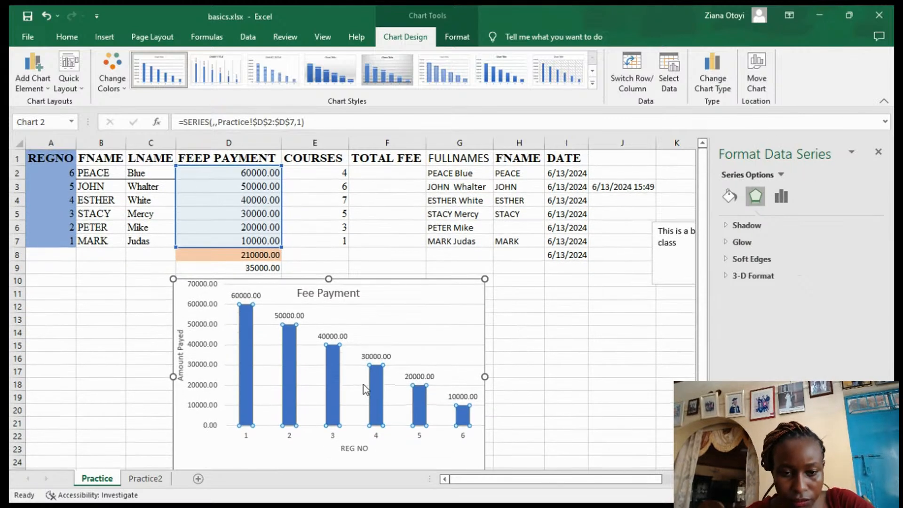
{"action": "left_click", "coordinate": [348, 391]}
{"action": "left_click", "coordinate": [335, 358]}
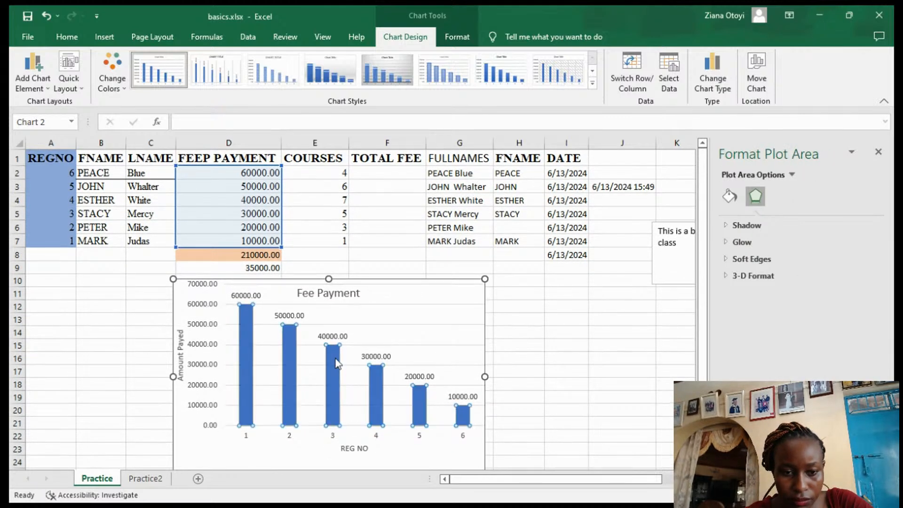
{"action": "left_click", "coordinate": [245, 324]}
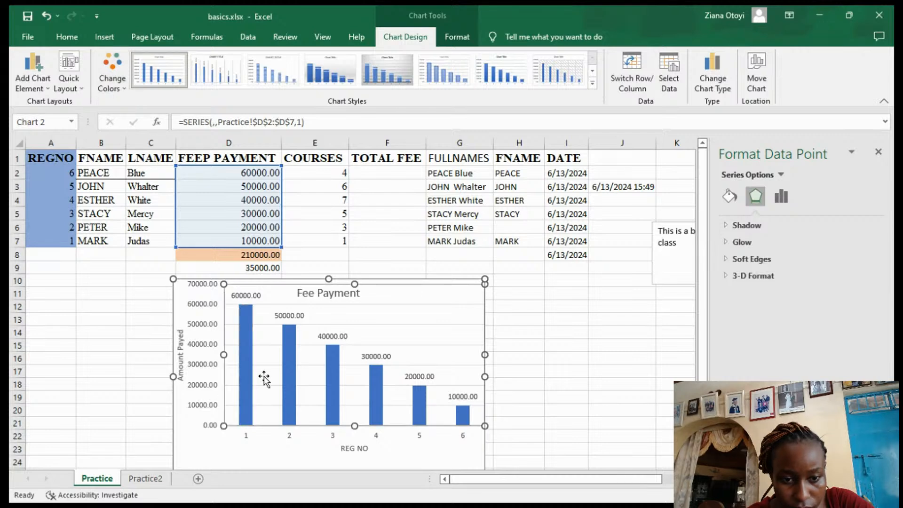
{"action": "left_click", "coordinate": [239, 360]}
{"action": "left_click", "coordinate": [244, 363]}
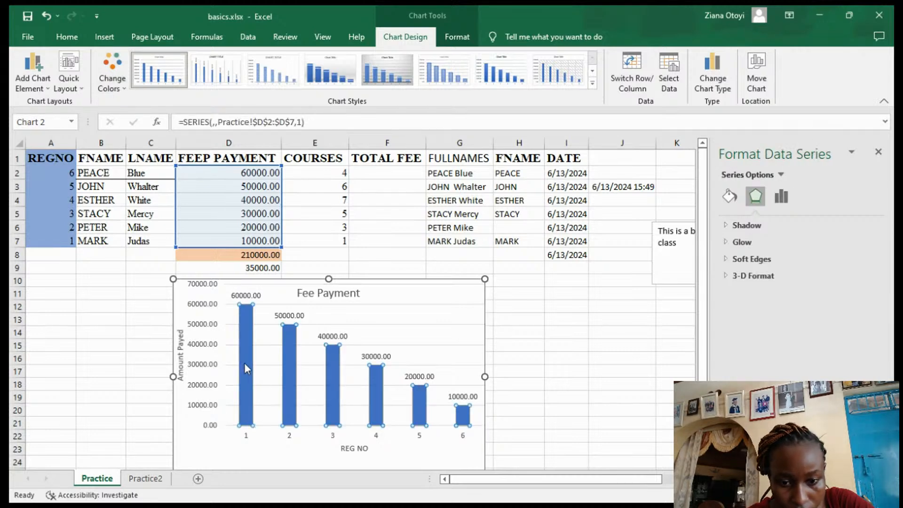
{"action": "scroll", "coordinate": [404, 387], "scroll_direction": "down", "scroll_amount": 5}
{"action": "scroll", "coordinate": [404, 386], "scroll_direction": "up", "scroll_amount": 3}
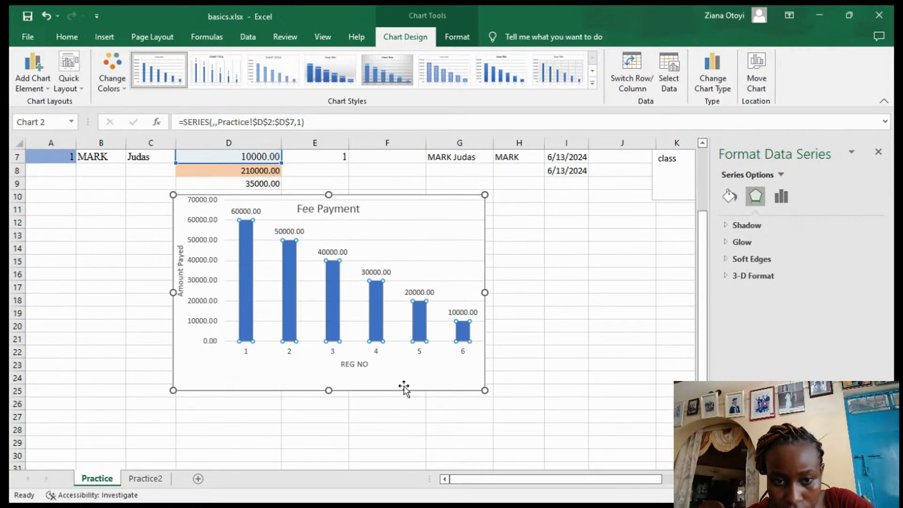
{"action": "left_click", "coordinate": [604, 292]}
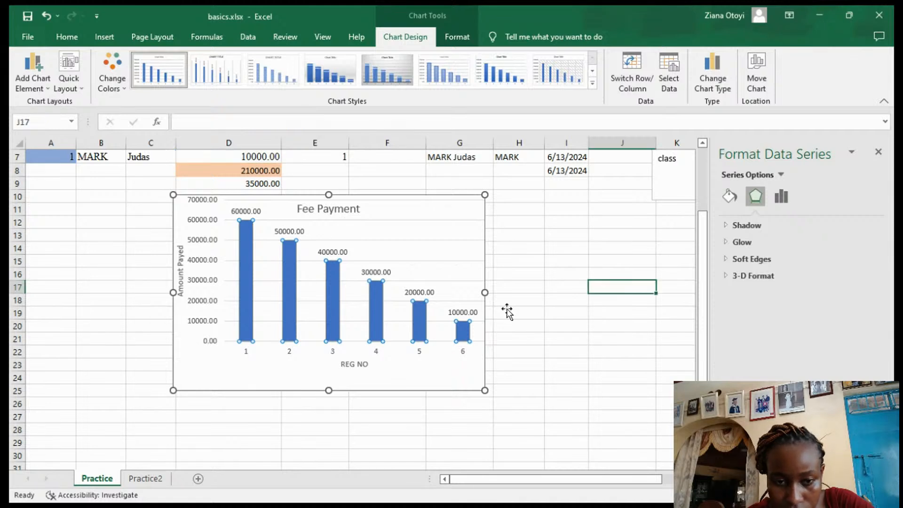
{"action": "left_click", "coordinate": [251, 319]}
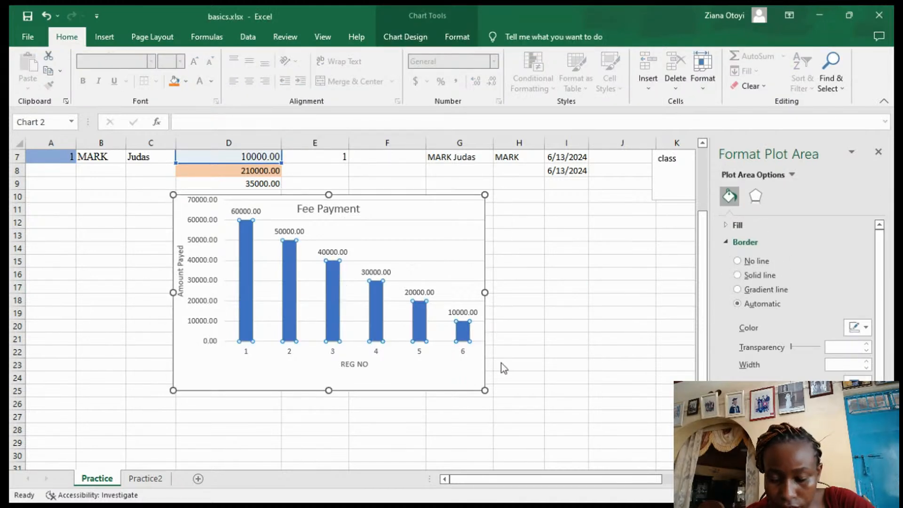
{"action": "left_click", "coordinate": [462, 329]}
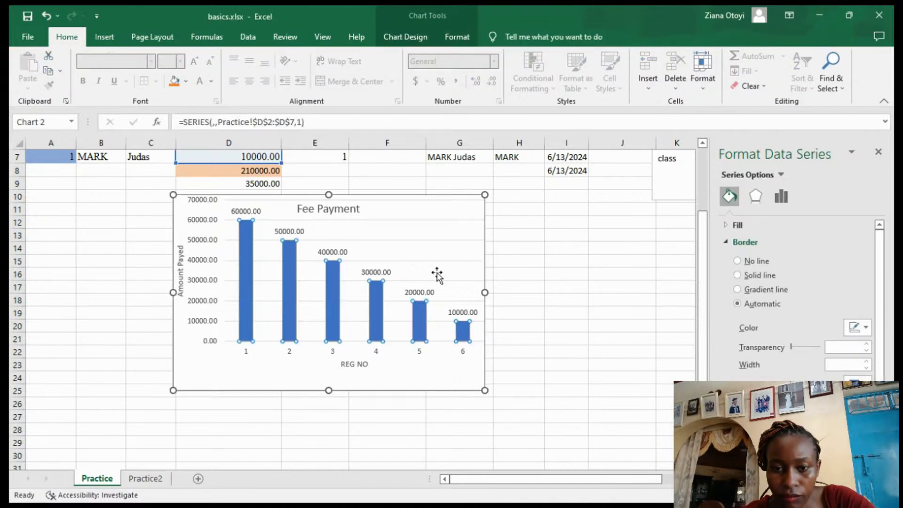
Move the chart's plot area down so it clears the Fee Payment title
{"action": "left_click", "coordinate": [263, 295]}
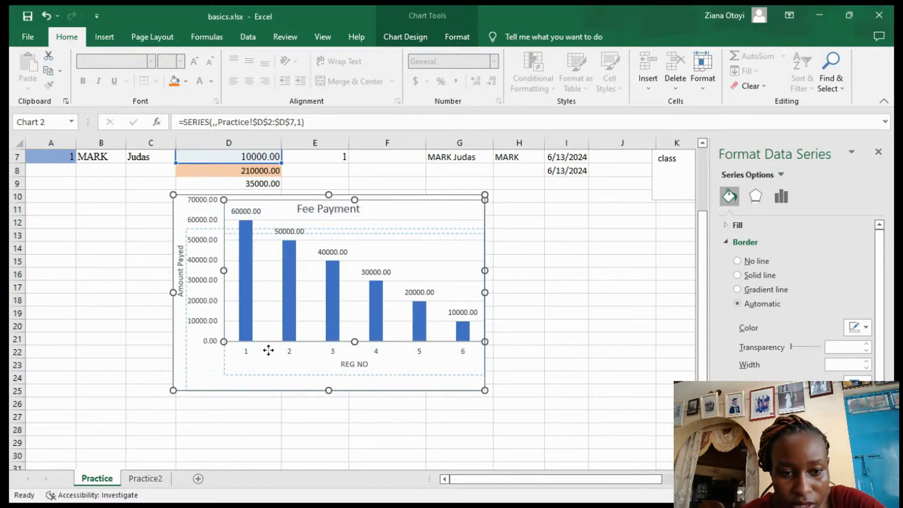
{"action": "left_click_drag", "start_coordinate": [268, 350], "coordinate": [268, 351]}
{"action": "left_click", "coordinate": [566, 351]}
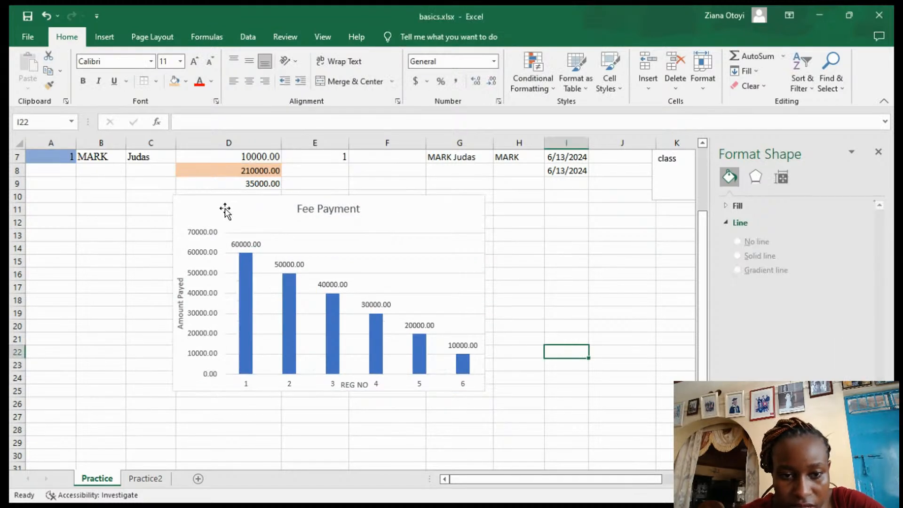
Move the Fee Payment chart so its upper-left corner sits at cell E14, and close the formatting pane
{"action": "left_click_drag", "start_coordinate": [225, 212], "coordinate": [331, 261]}
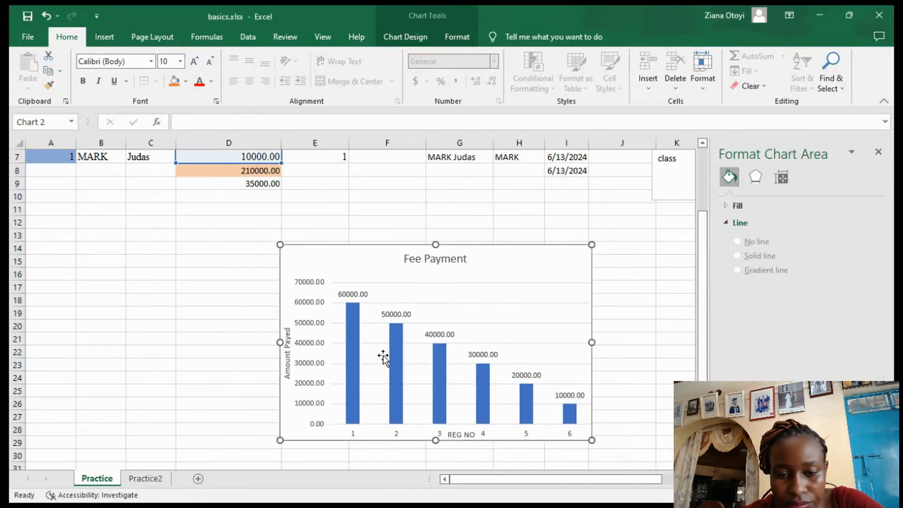
{"action": "left_click", "coordinate": [440, 349]}
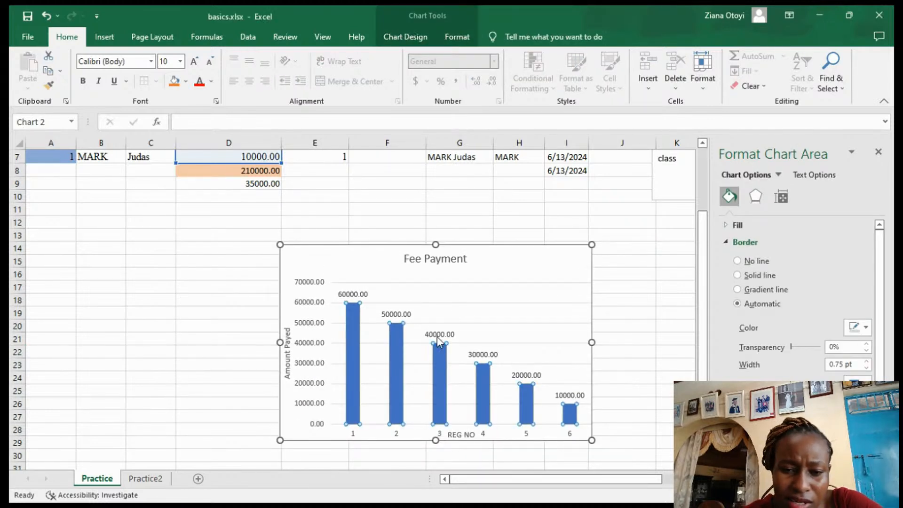
{"action": "left_click", "coordinate": [879, 155]}
Change the Fee Payment chart to a horizontal clustered bar chart with each payment as its own coloured series
{"action": "left_click", "coordinate": [517, 303]}
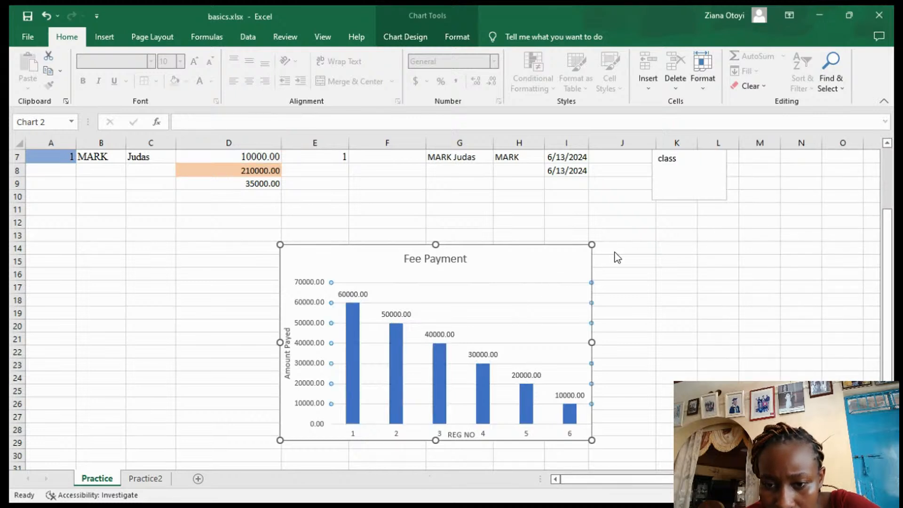
{"action": "left_click", "coordinate": [403, 288]}
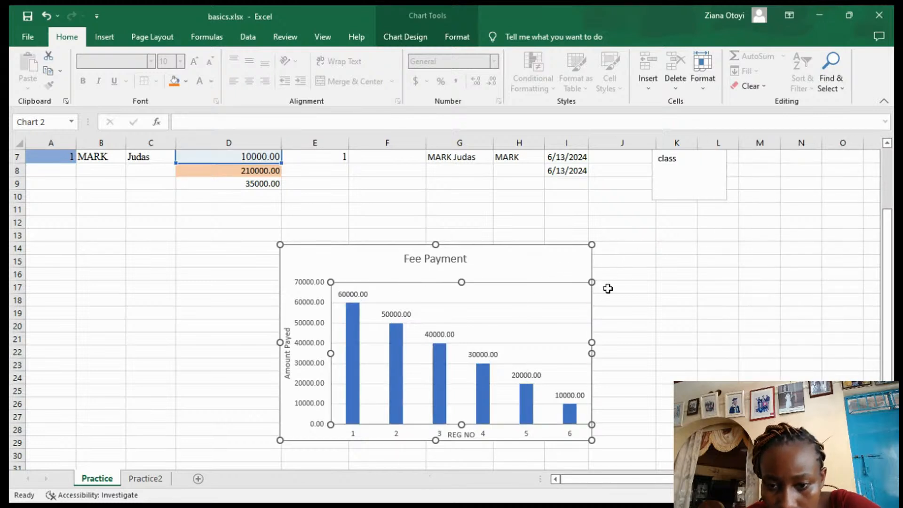
{"action": "left_click", "coordinate": [496, 359]}
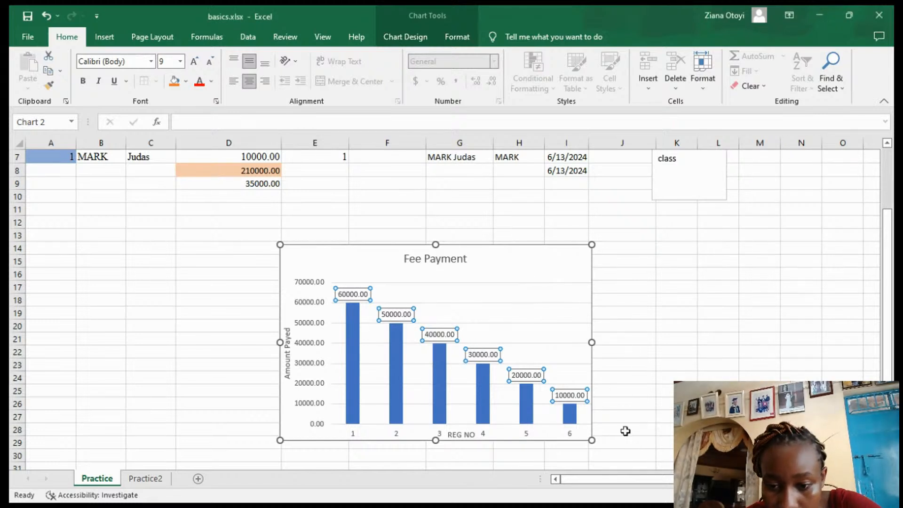
{"action": "left_click", "coordinate": [494, 282]}
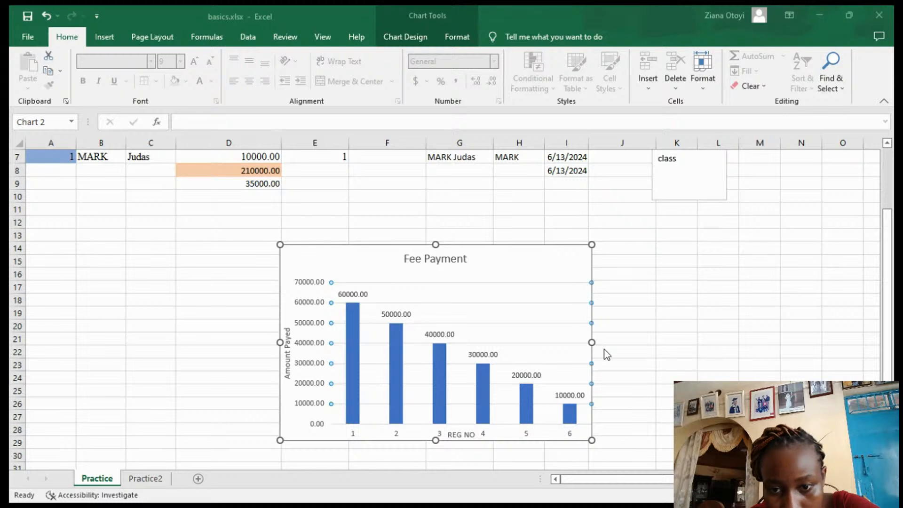
{"action": "left_click", "coordinate": [583, 435]}
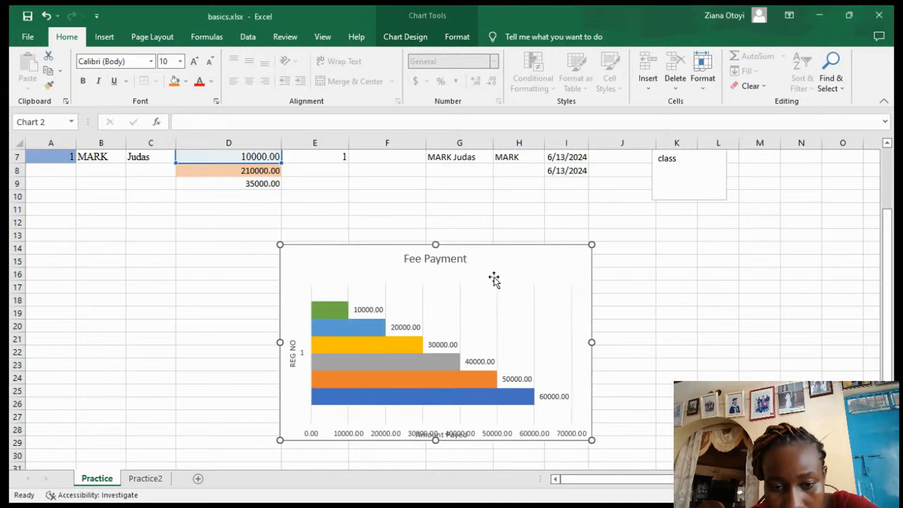
Delete the Fee Payment chart from the Practice sheet
{"action": "scroll", "coordinate": [633, 342], "scroll_direction": "down", "scroll_amount": 1}
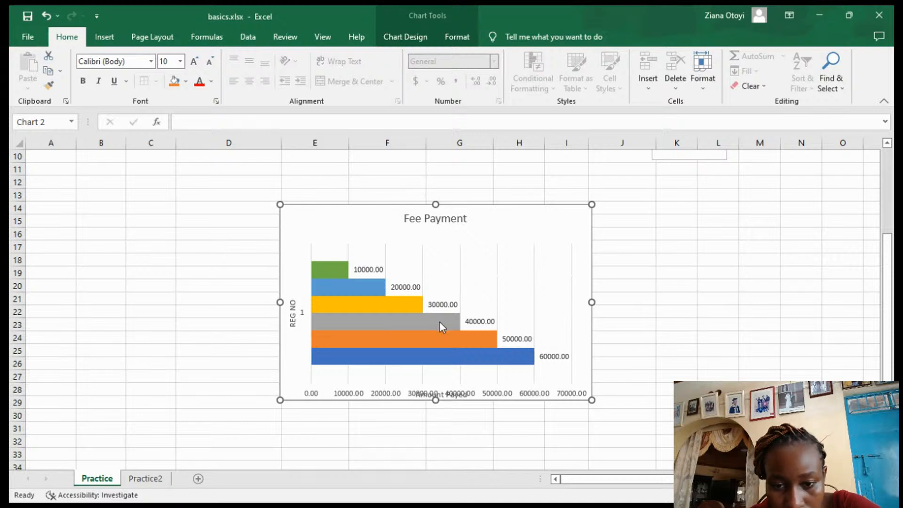
{"action": "scroll", "coordinate": [439, 322], "scroll_direction": "up", "scroll_amount": 1}
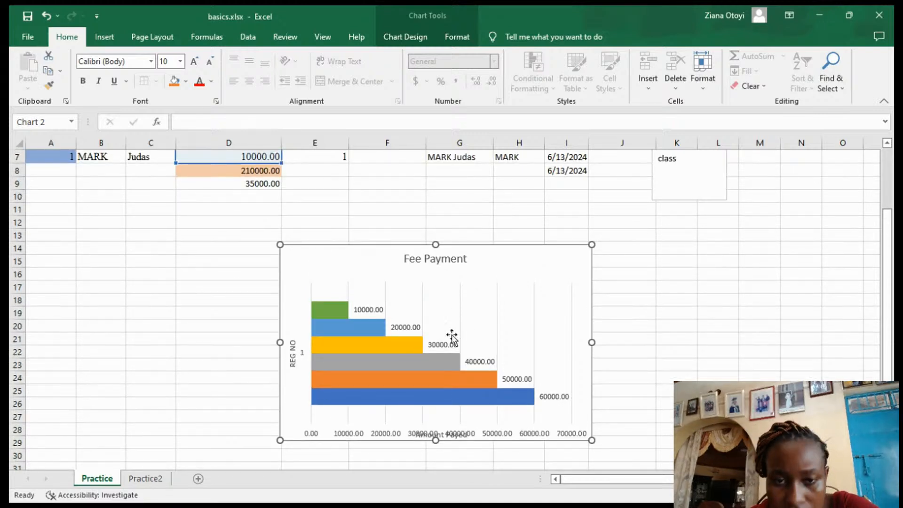
{"action": "scroll", "coordinate": [374, 275], "scroll_direction": "up", "scroll_amount": 2}
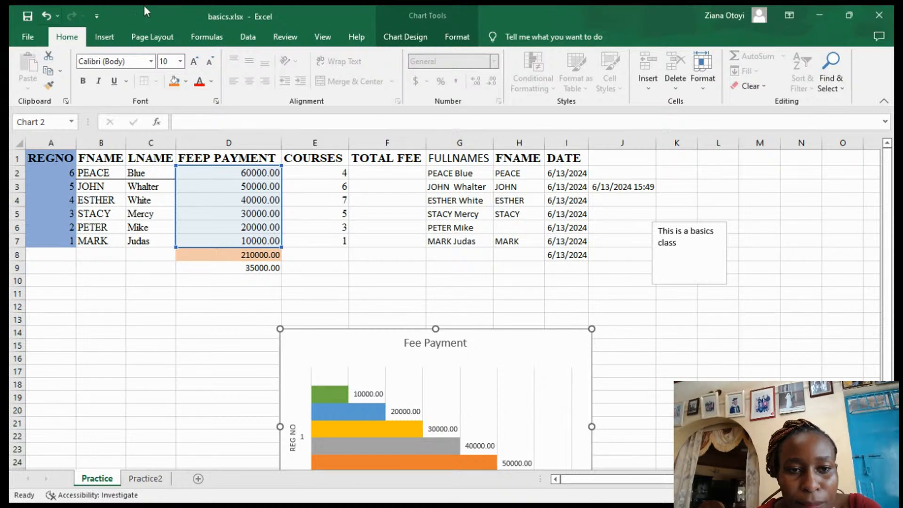
{"action": "left_click", "coordinate": [248, 36]}
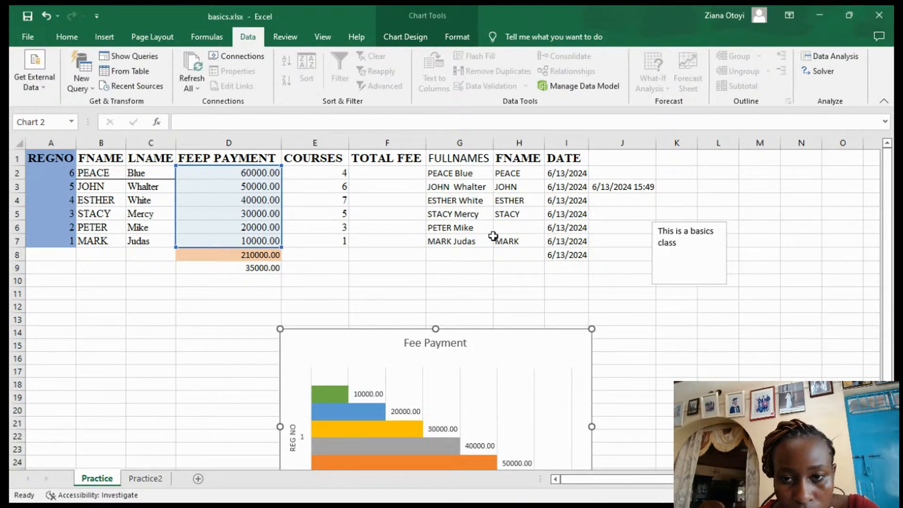
{"action": "left_click", "coordinate": [649, 318]}
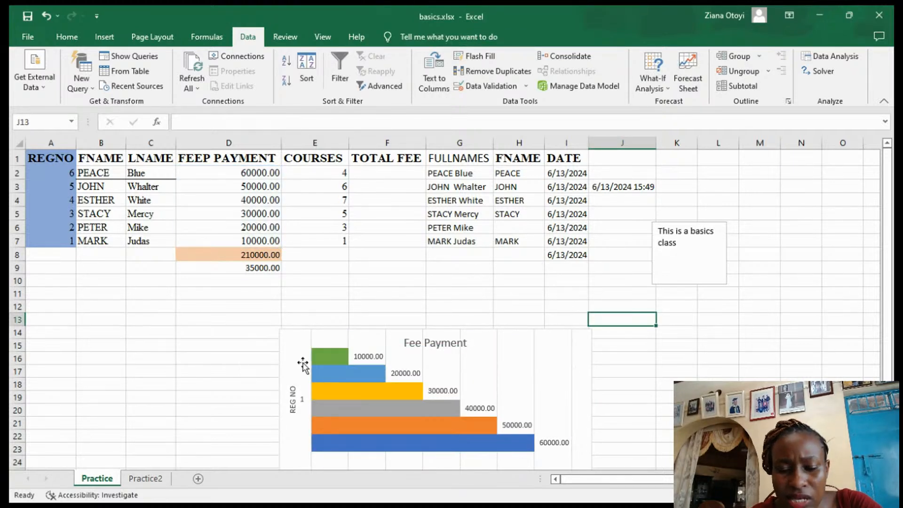
{"action": "left_click_drag", "start_coordinate": [304, 352], "coordinate": [281, 303]}
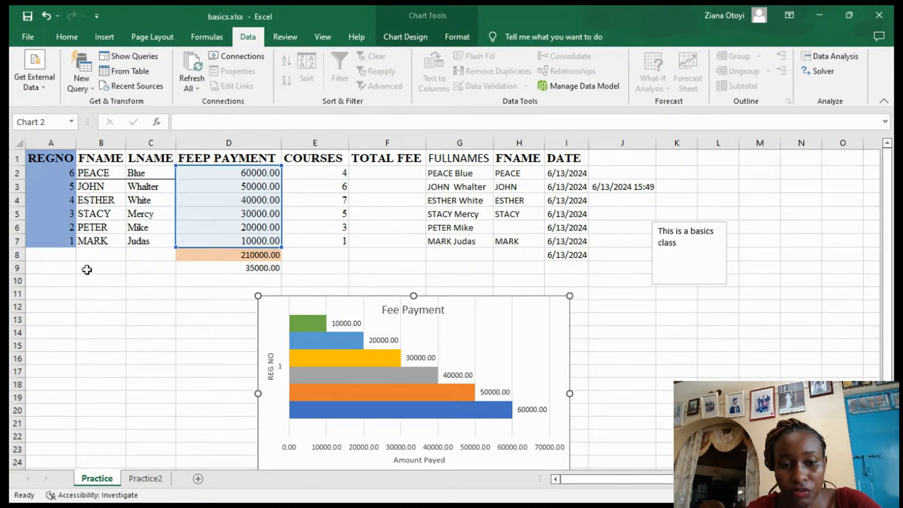
{"action": "left_click", "coordinate": [374, 357]}
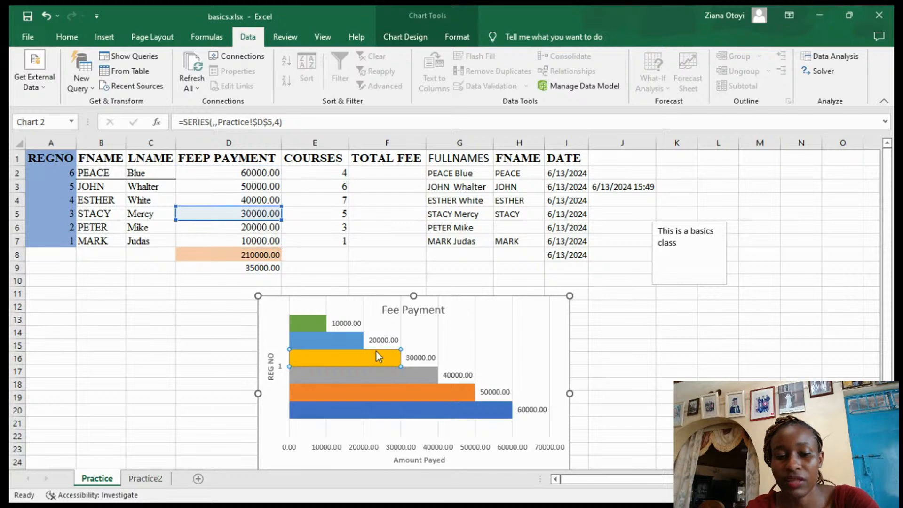
{"action": "key", "text": "Delete"}
{"action": "key", "text": "Delete"}
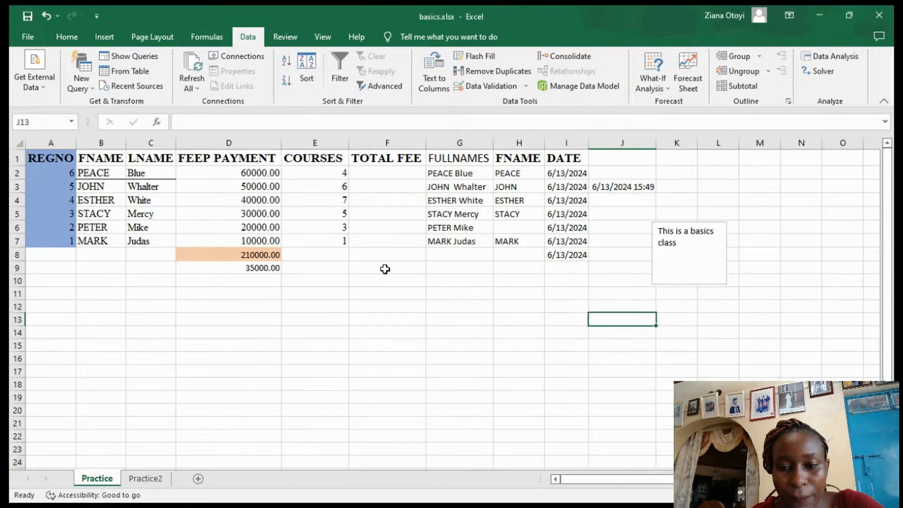
Erase all the text "This is a basics class" from the text box beside the data
{"action": "left_click", "coordinate": [677, 268]}
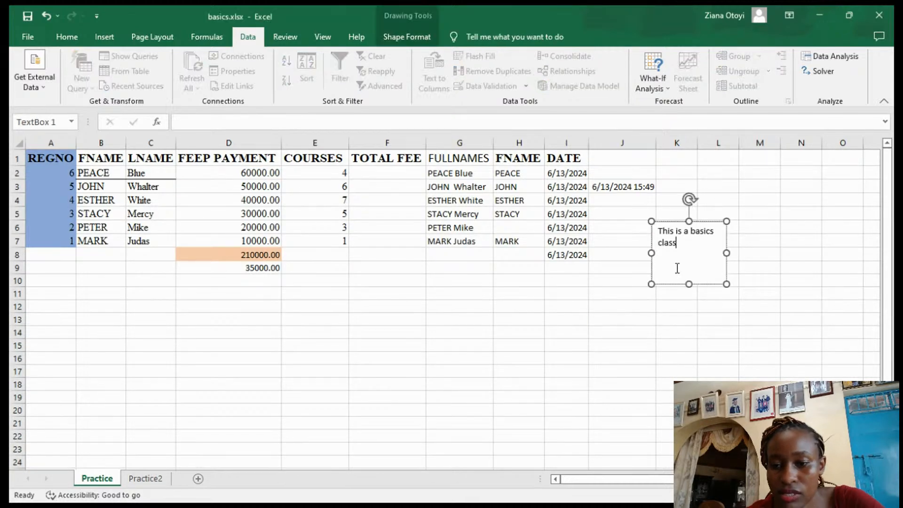
{"action": "key", "text": "BackSpace"}
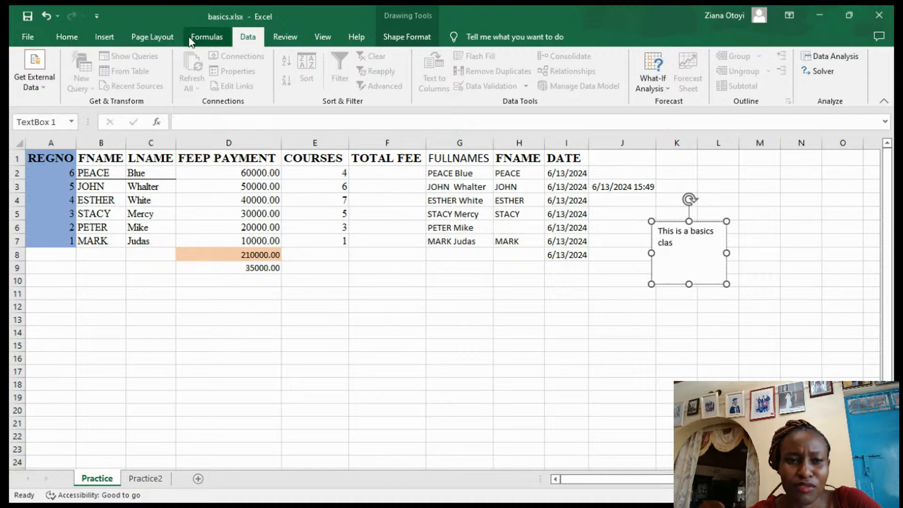
{"action": "left_click", "coordinate": [141, 36]}
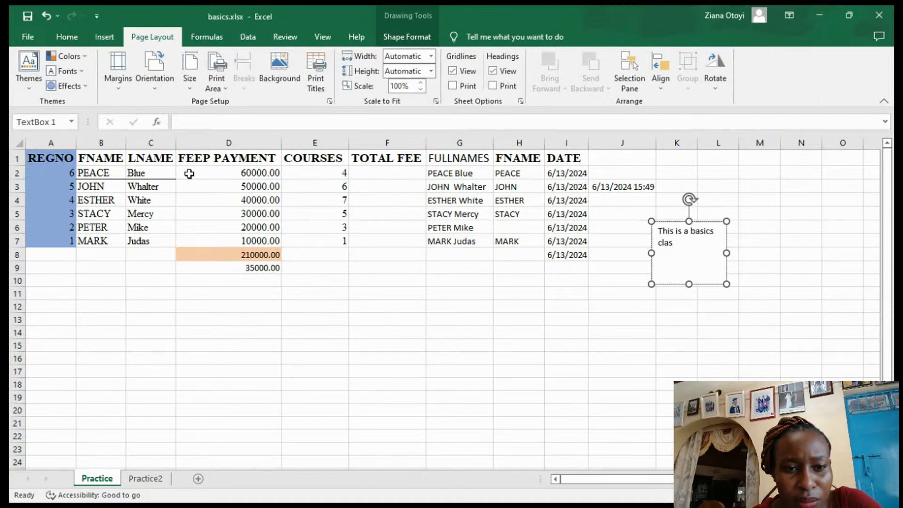
{"action": "left_click", "coordinate": [387, 372]}
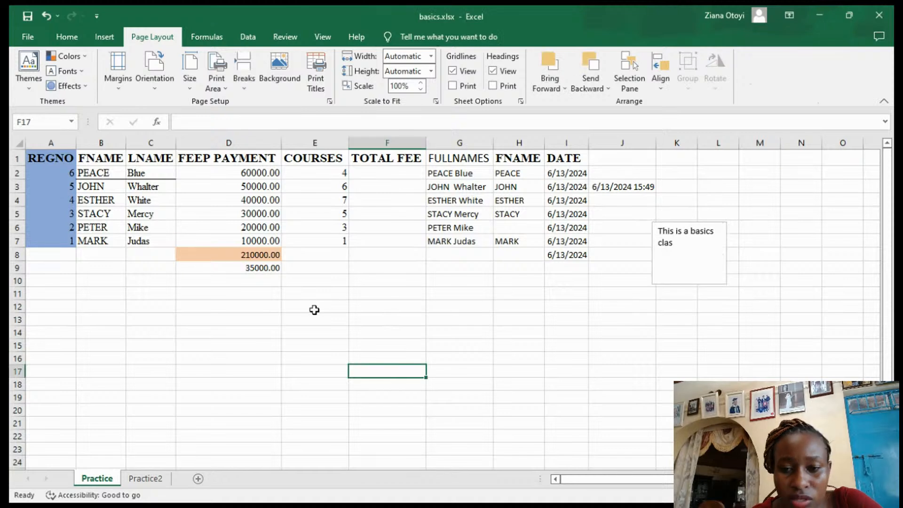
{"action": "left_click", "coordinate": [670, 261]}
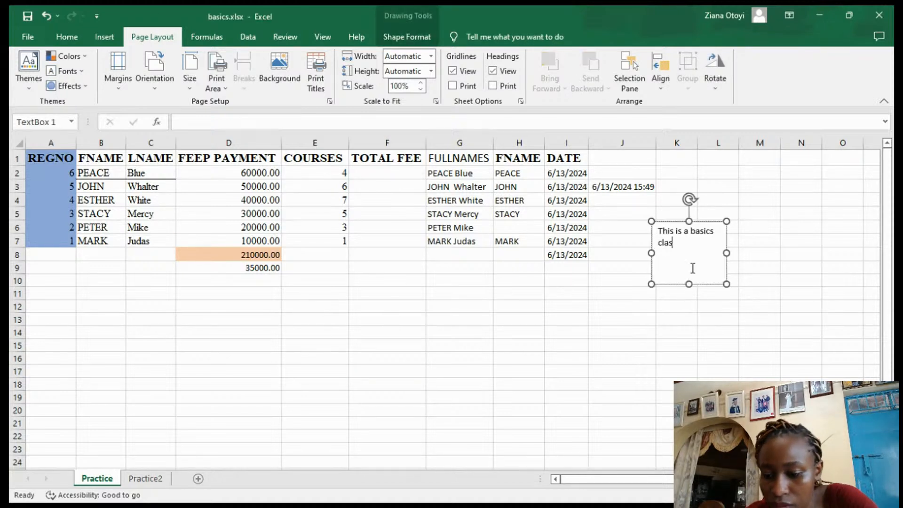
{"action": "left_click", "coordinate": [680, 275]}
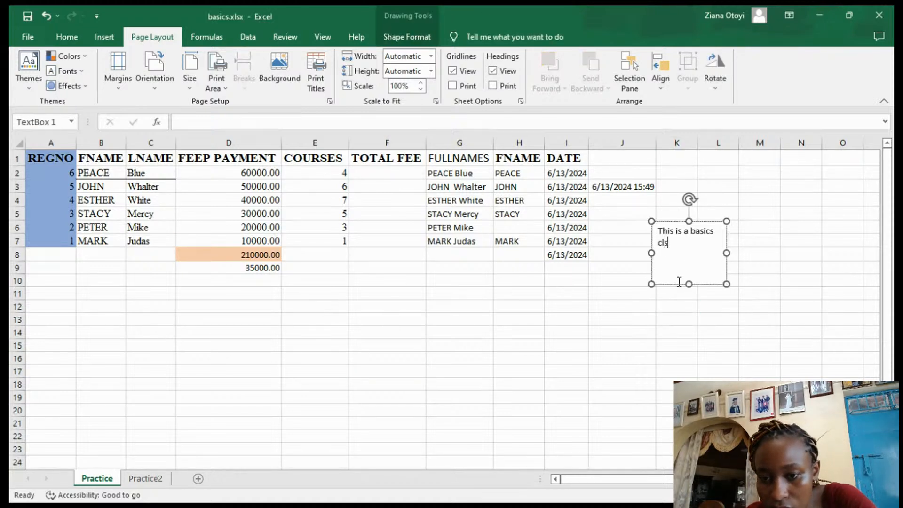
{"action": "left_click", "coordinate": [678, 288]}
{"action": "left_click", "coordinate": [678, 282]}
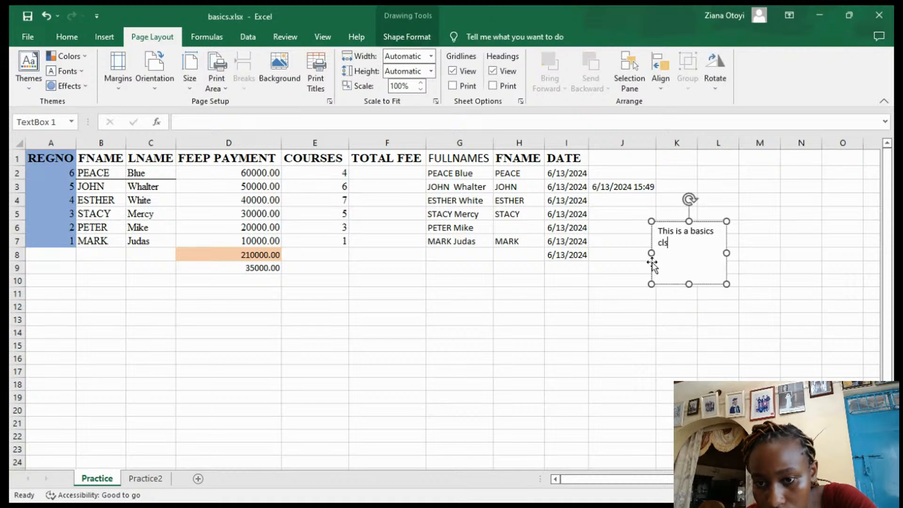
{"action": "left_click_drag", "start_coordinate": [752, 317], "coordinate": [639, 228]}
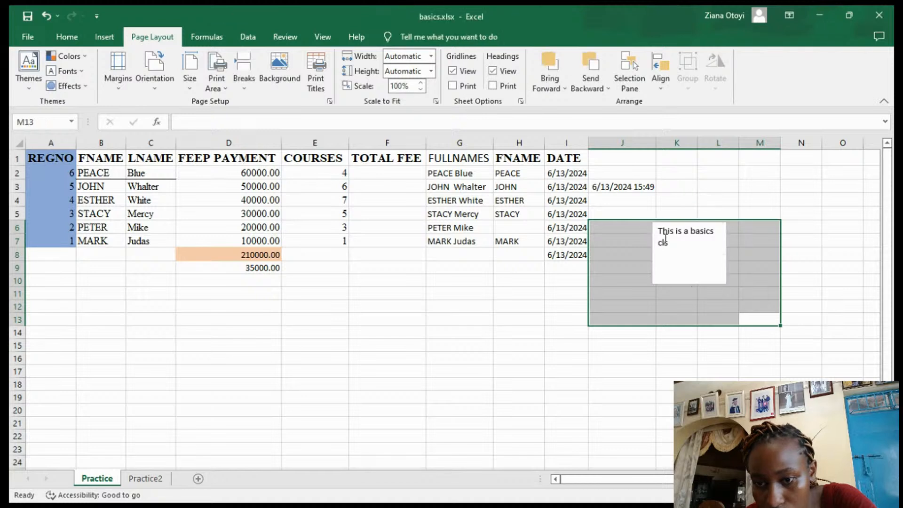
{"action": "left_click", "coordinate": [681, 253]}
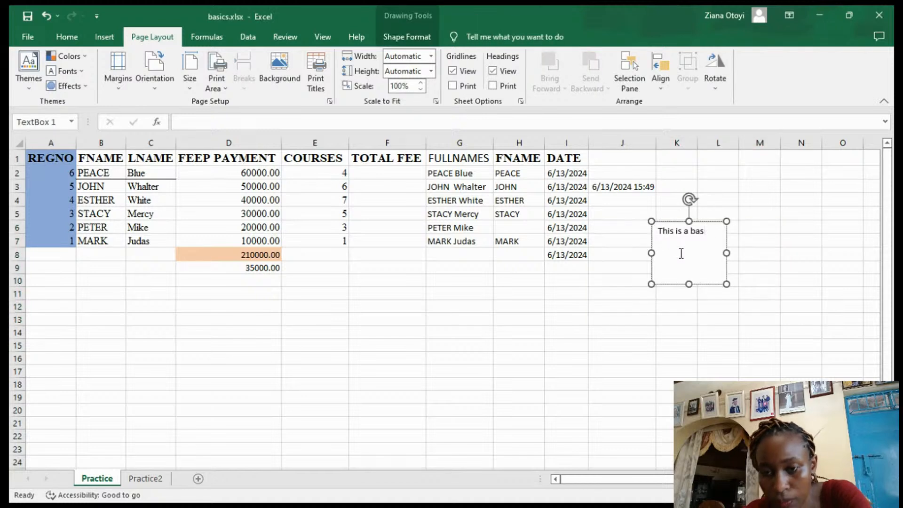
{"action": "left_click", "coordinate": [606, 333]}
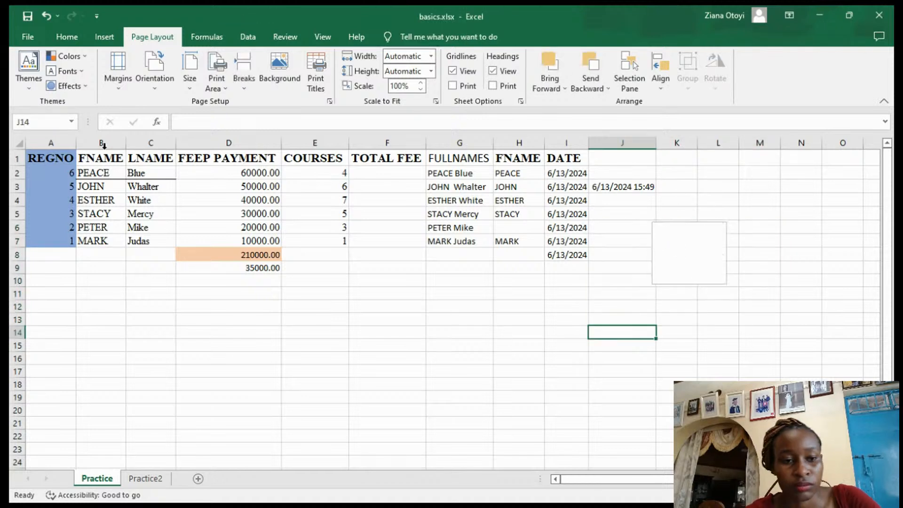
{"action": "left_click", "coordinate": [720, 258]}
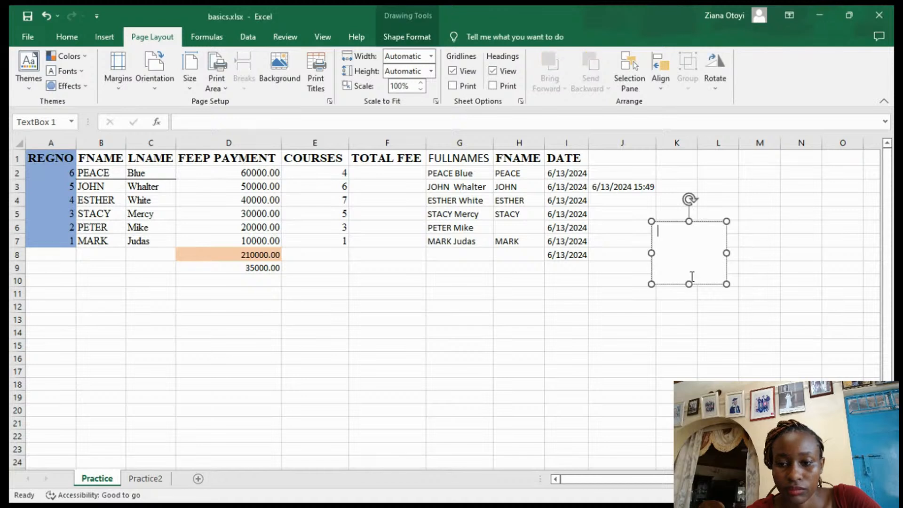
{"action": "left_click", "coordinate": [670, 327]}
{"action": "left_click", "coordinate": [676, 253]}
{"action": "left_click", "coordinate": [527, 384]}
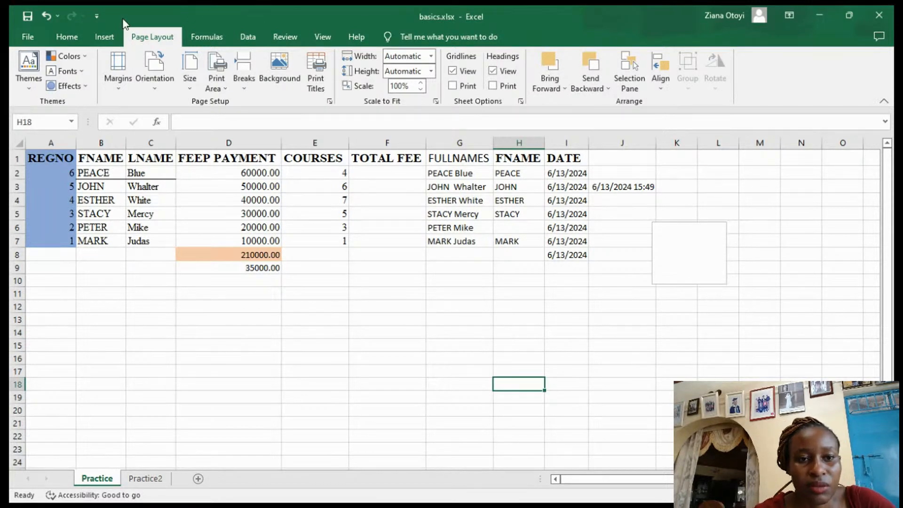
{"action": "left_click", "coordinate": [105, 38]}
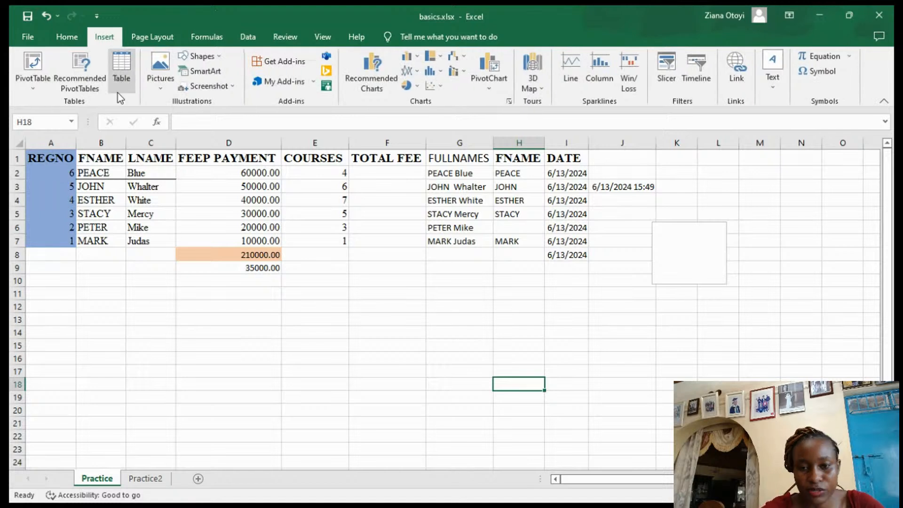
{"action": "left_click", "coordinate": [89, 90]}
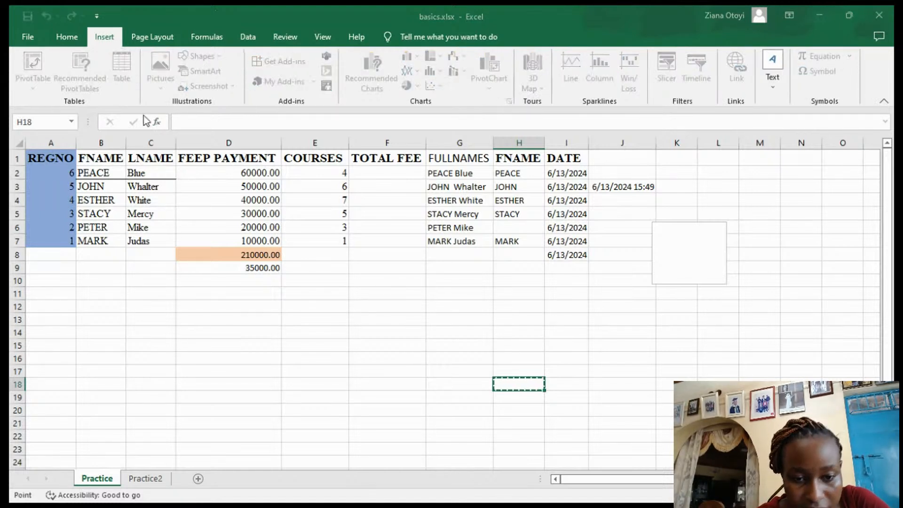
{"action": "left_click", "coordinate": [376, 372]}
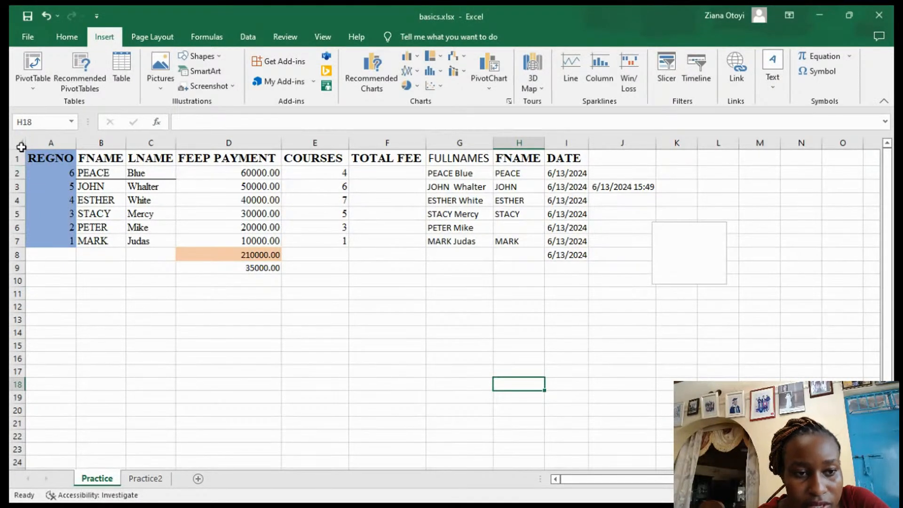
Convert the range A1:J9 into a table that uses the first row as headers
{"action": "left_click_drag", "start_coordinate": [33, 158], "coordinate": [626, 273]}
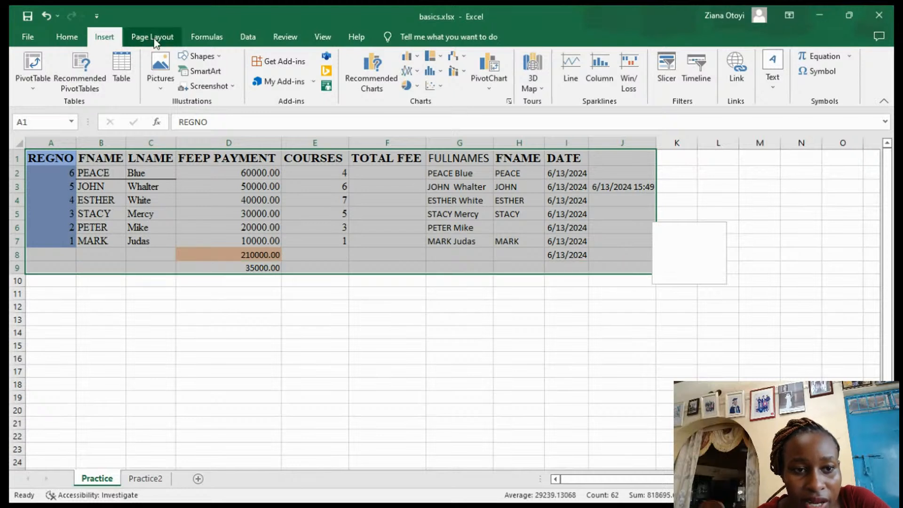
{"action": "left_click", "coordinate": [120, 63]}
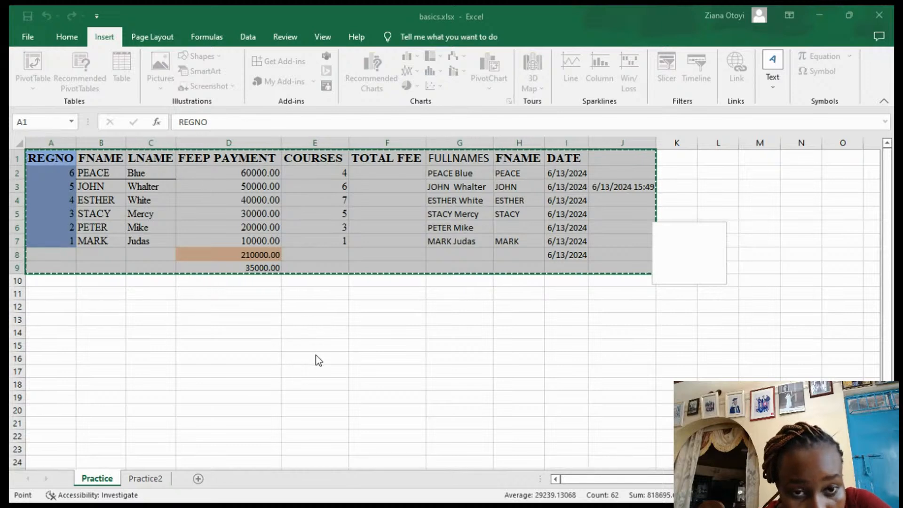
{"action": "key", "text": "Return"}
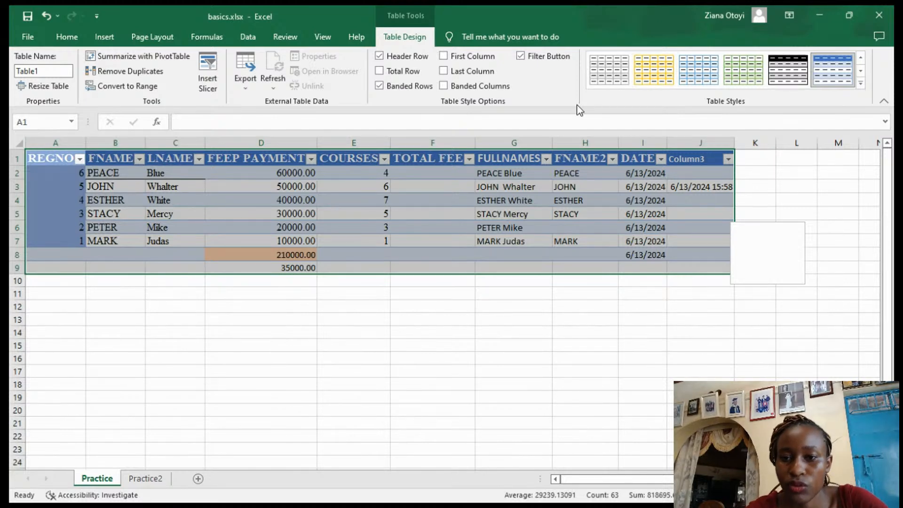
{"action": "left_click", "coordinate": [277, 306]}
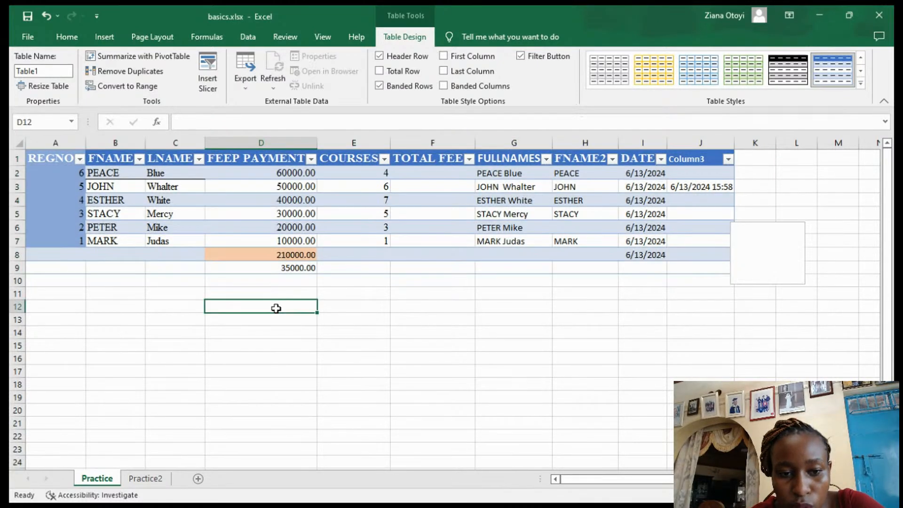
{"action": "left_click", "coordinate": [195, 227]}
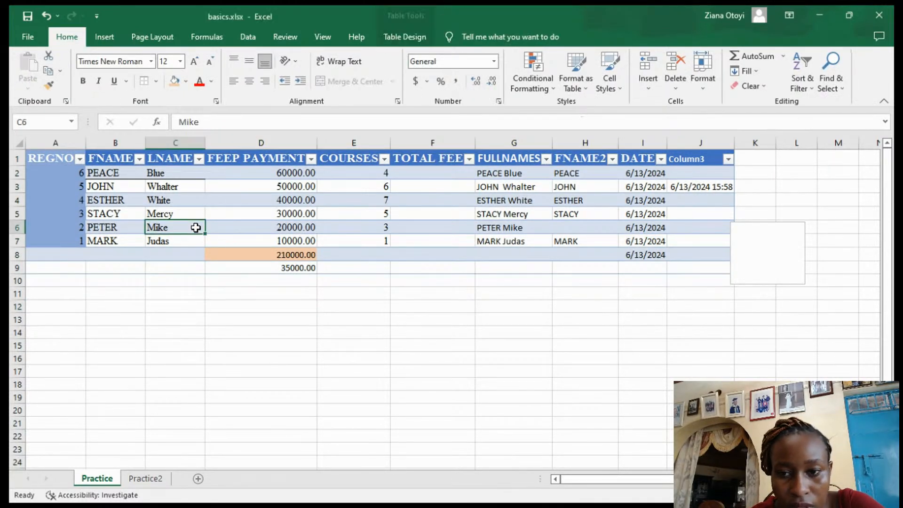
{"action": "left_click", "coordinate": [79, 159]}
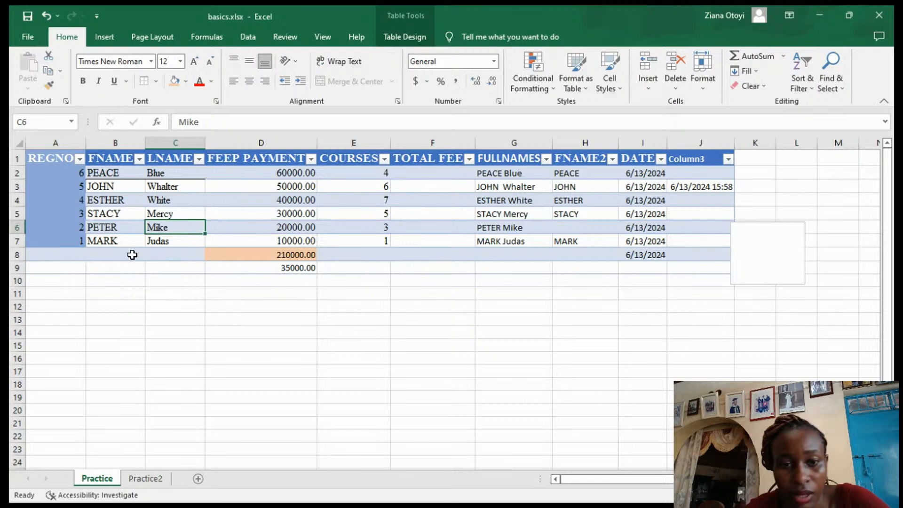
{"action": "left_click", "coordinate": [112, 303]}
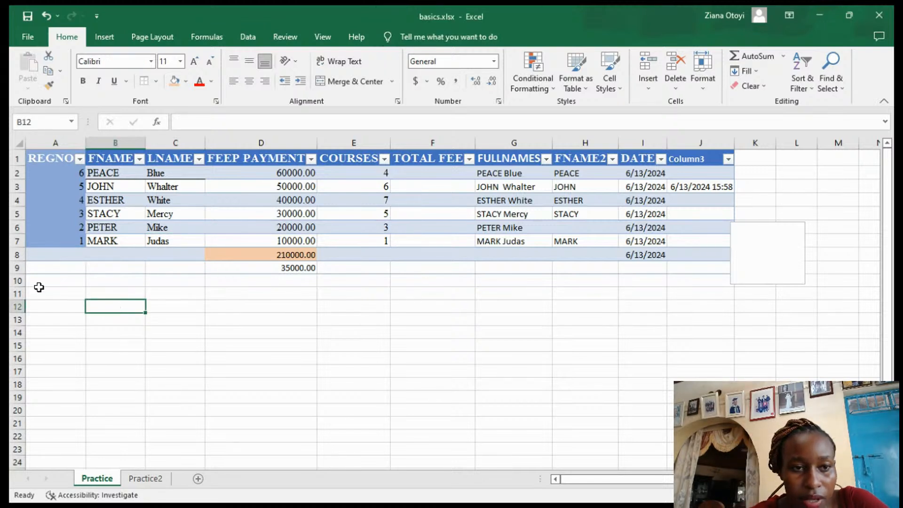
Undo the table conversion of the student fee data
{"action": "left_click", "coordinate": [110, 35]}
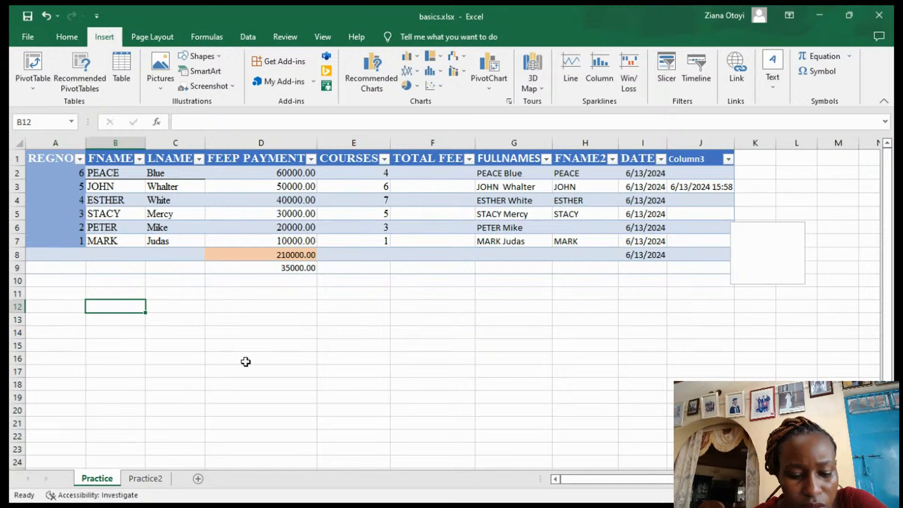
{"action": "key", "text": "ctrl+z"}
{"action": "key", "text": "ctrl+z"}
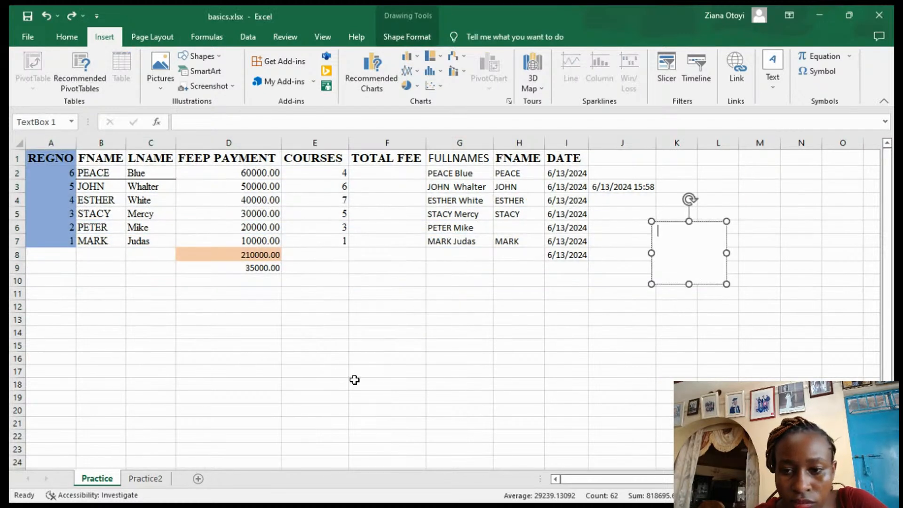
{"action": "left_click", "coordinate": [354, 380]}
{"action": "left_click", "coordinate": [316, 296]}
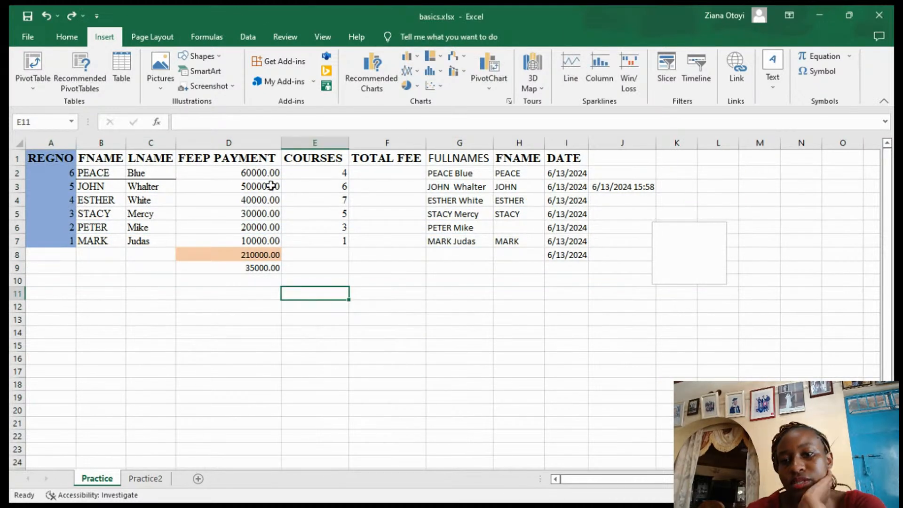
{"action": "left_click", "coordinate": [142, 33]}
{"action": "left_click", "coordinate": [66, 31]}
{"action": "left_click", "coordinate": [29, 30]}
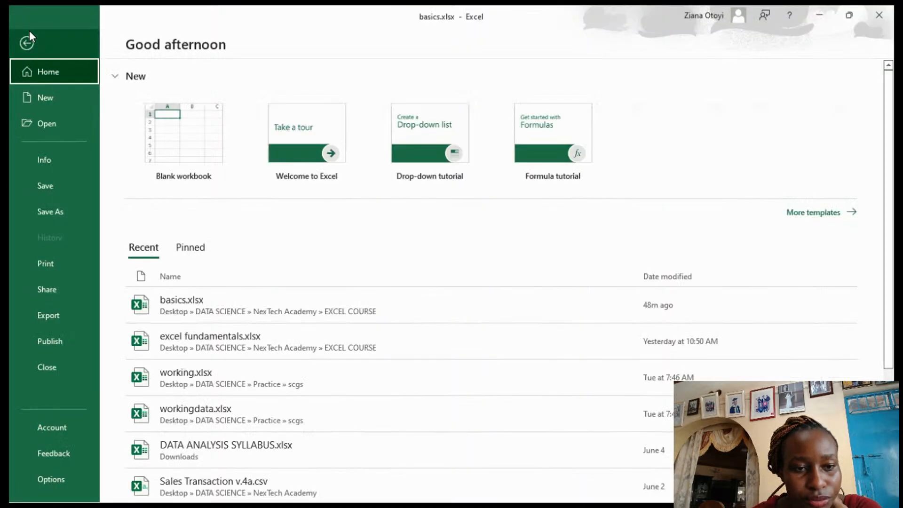
{"action": "left_click", "coordinate": [26, 43]}
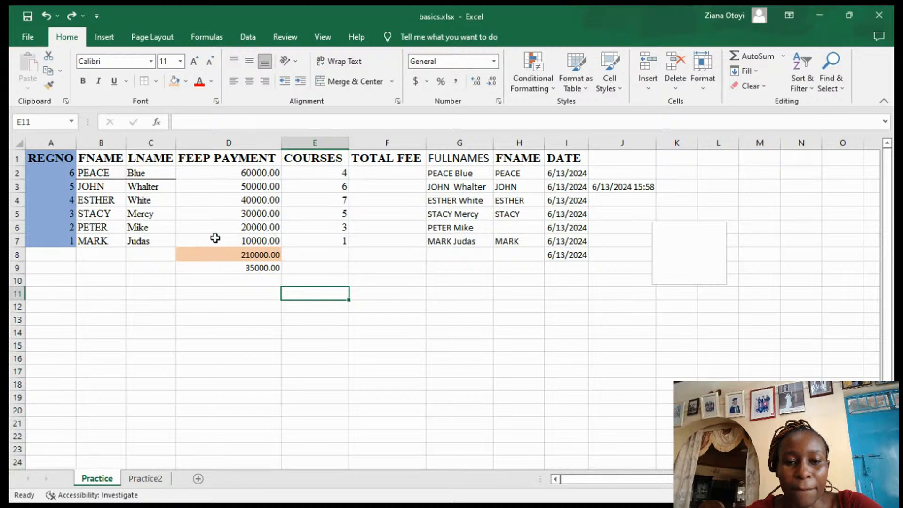
Top-align the fee payment value in cell D3
{"action": "left_click", "coordinate": [206, 175]}
{"action": "left_click", "coordinate": [222, 187]}
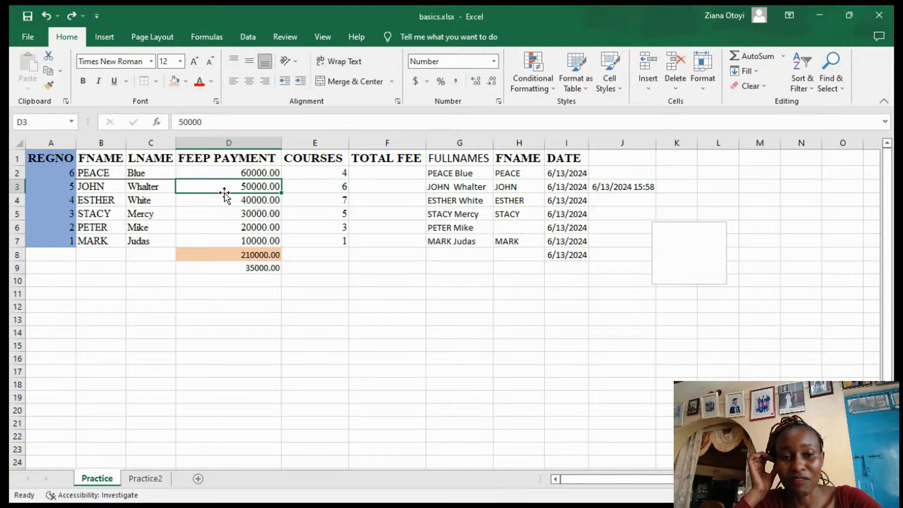
{"action": "left_click", "coordinate": [234, 61]}
{"action": "left_click", "coordinate": [224, 199]}
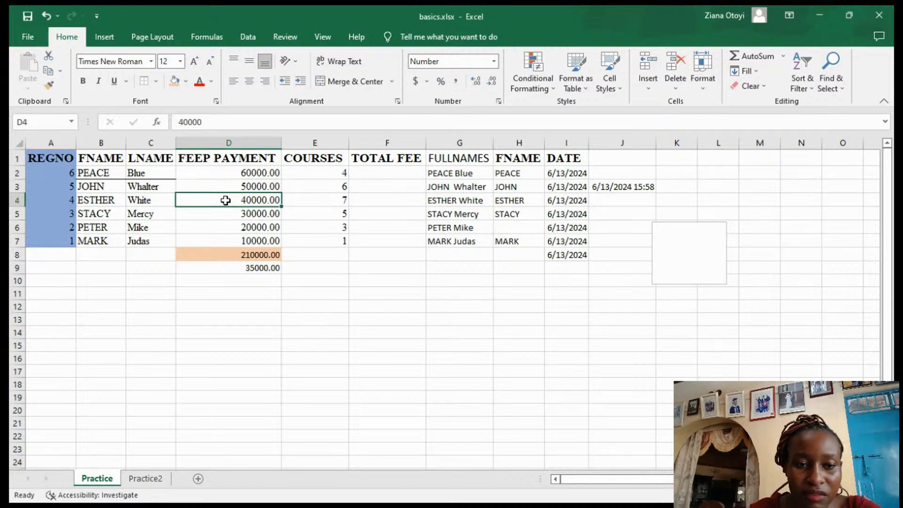
{"action": "left_click_drag", "start_coordinate": [179, 293], "coordinate": [181, 306]}
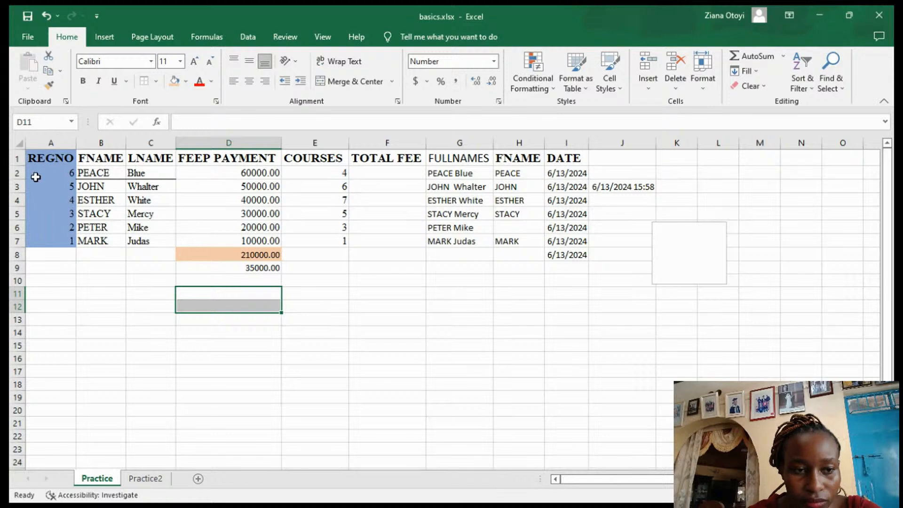
Align the contents of the range A2:J11 to the top of the cells and centre them horizontally
{"action": "left_click", "coordinate": [51, 178]}
{"action": "left_click_drag", "start_coordinate": [51, 181], "coordinate": [629, 291]}
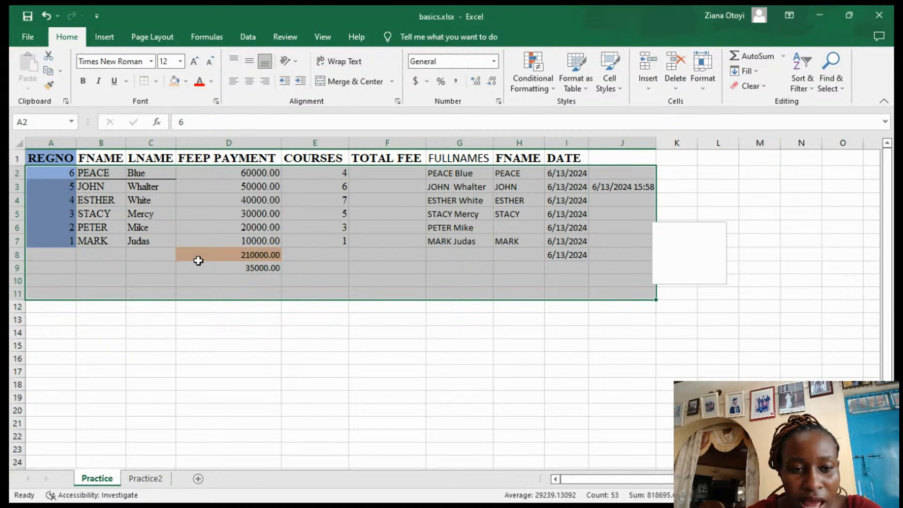
{"action": "left_click", "coordinate": [249, 60]}
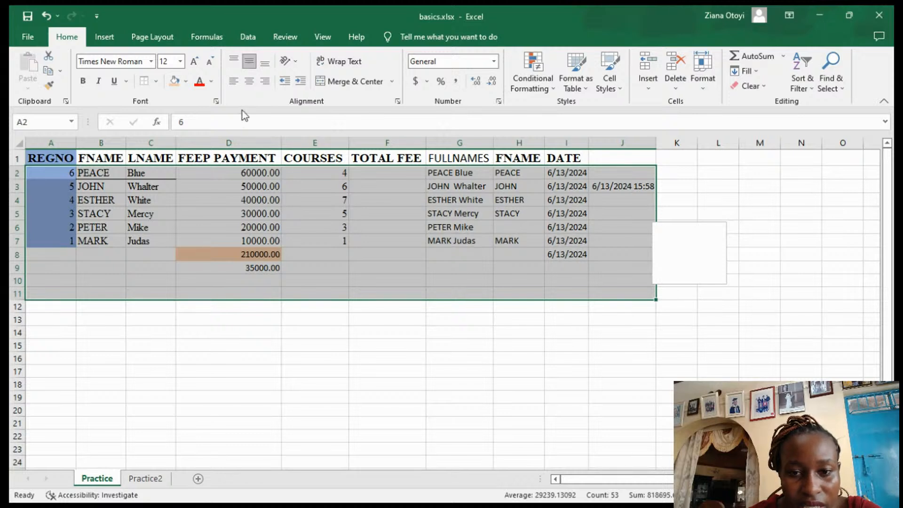
{"action": "left_click", "coordinate": [250, 64]}
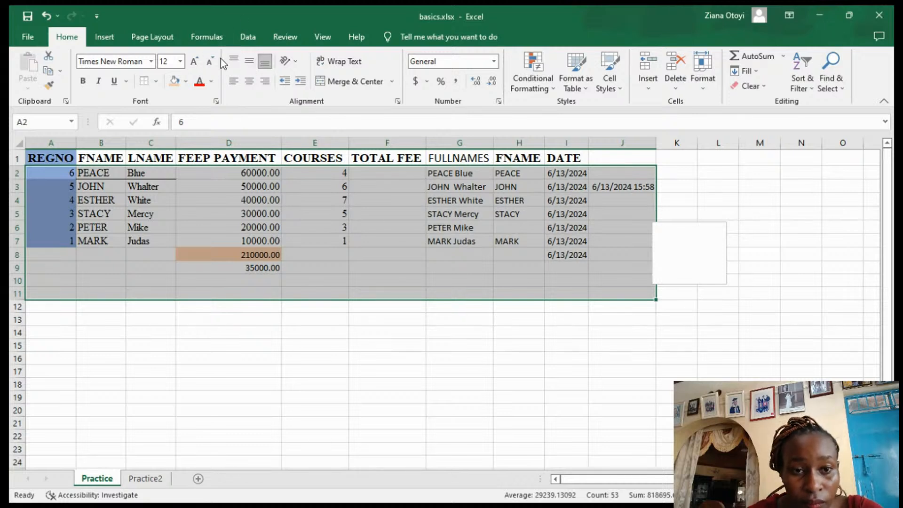
{"action": "left_click", "coordinate": [234, 61]}
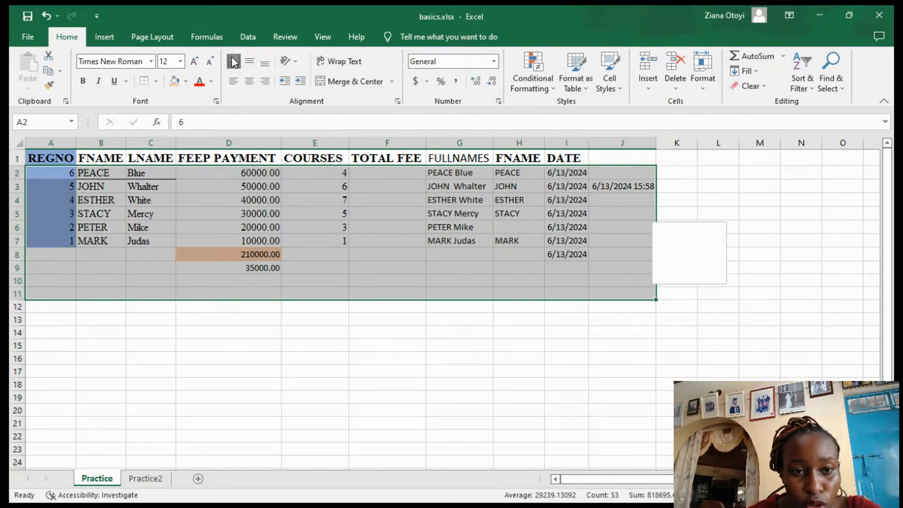
{"action": "left_click", "coordinate": [249, 81]}
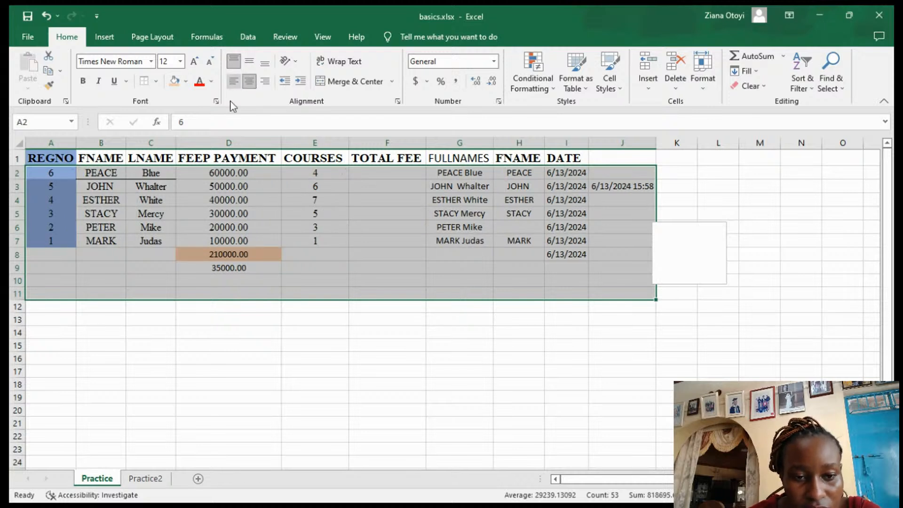
{"action": "left_click", "coordinate": [297, 225]}
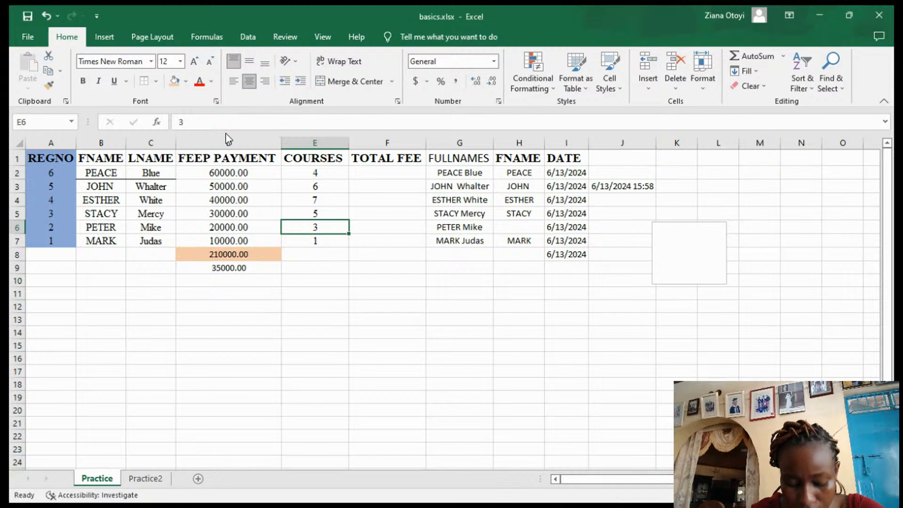
{"action": "left_click", "coordinate": [856, 334]}
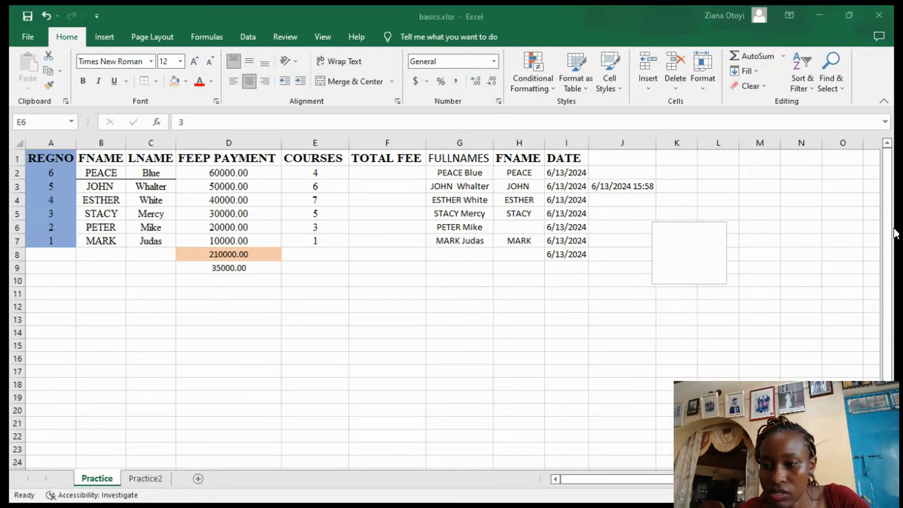
{"action": "left_click", "coordinate": [886, 192]}
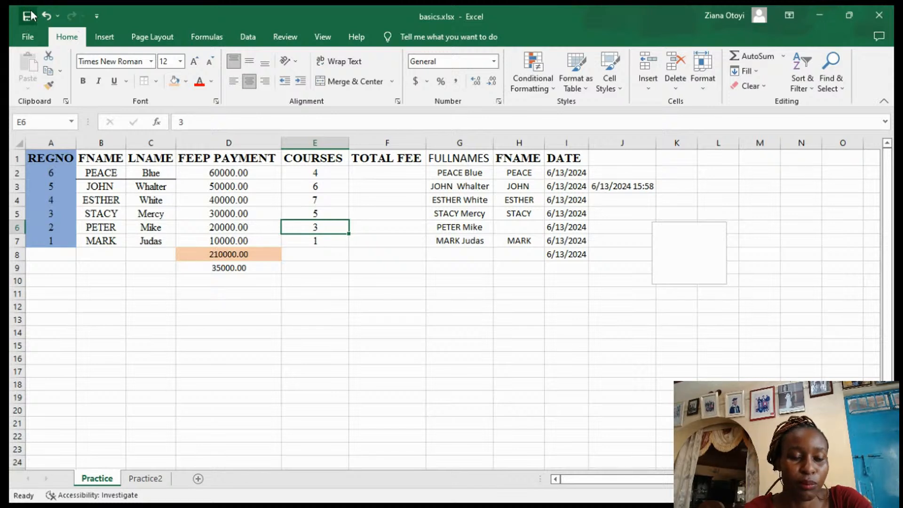
Look over the available file, insertion, formula, data, reviewing and view commands, and the Practice2 sheet
{"action": "left_click", "coordinate": [26, 37]}
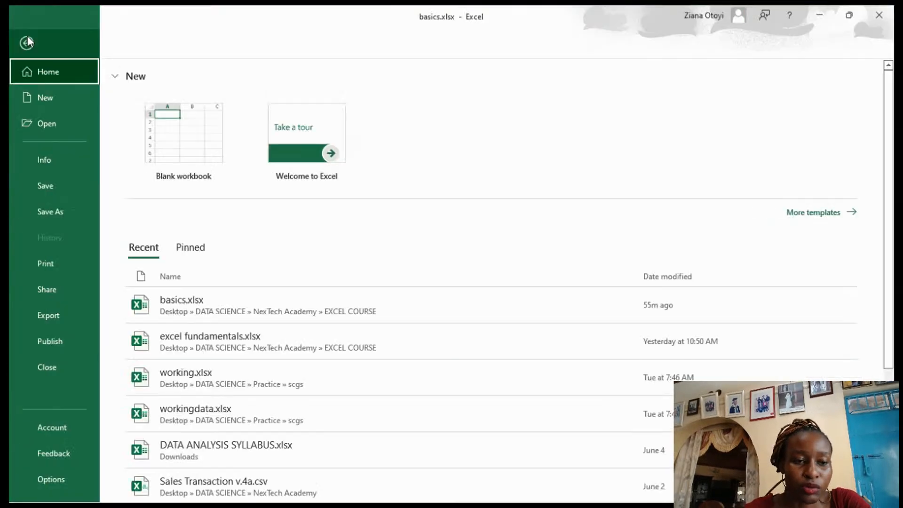
{"action": "key", "text": "Escape"}
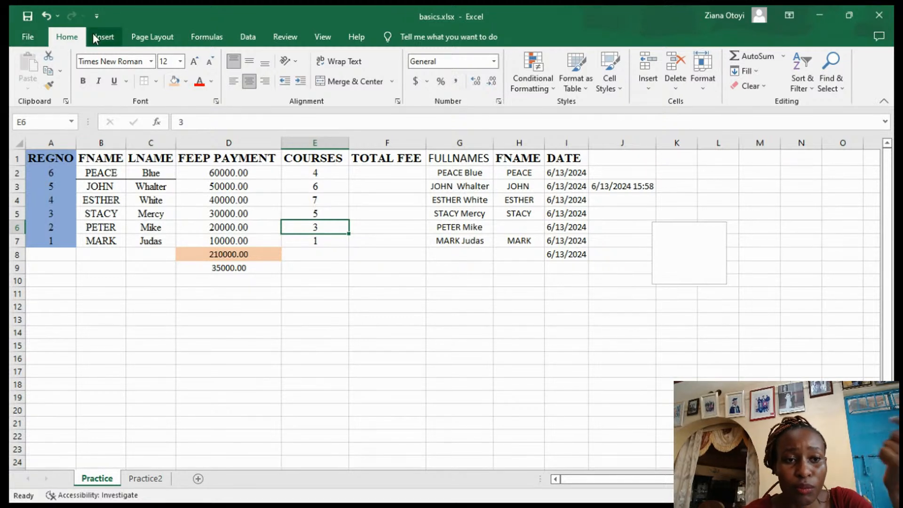
{"action": "left_click", "coordinate": [22, 35]}
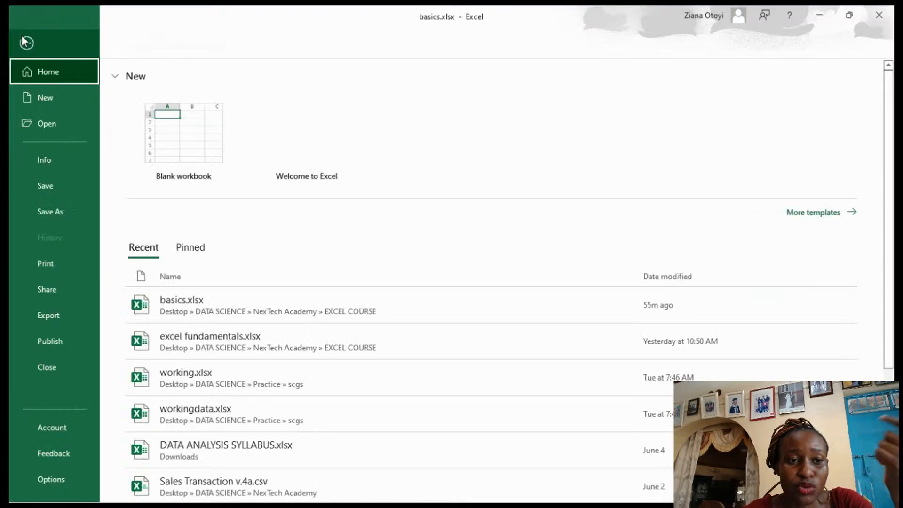
{"action": "left_click", "coordinate": [22, 37]}
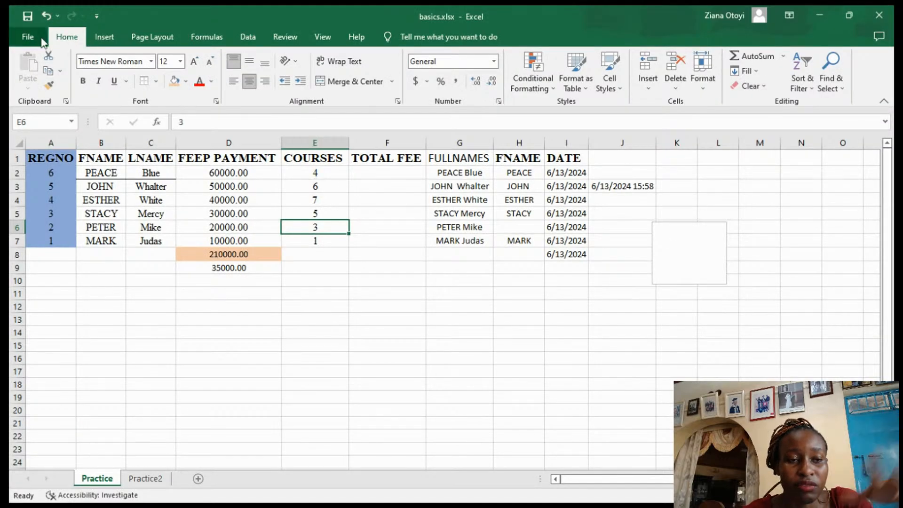
{"action": "left_click", "coordinate": [100, 37]}
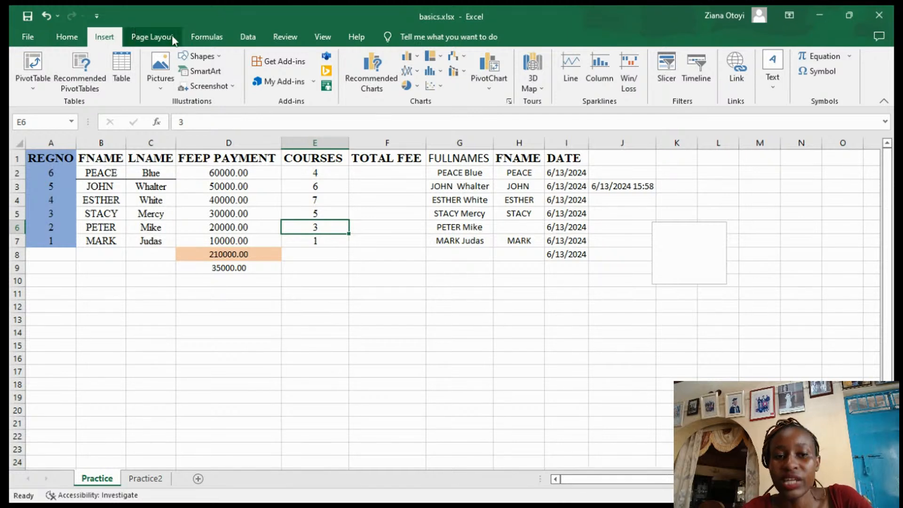
{"action": "left_click", "coordinate": [193, 33]}
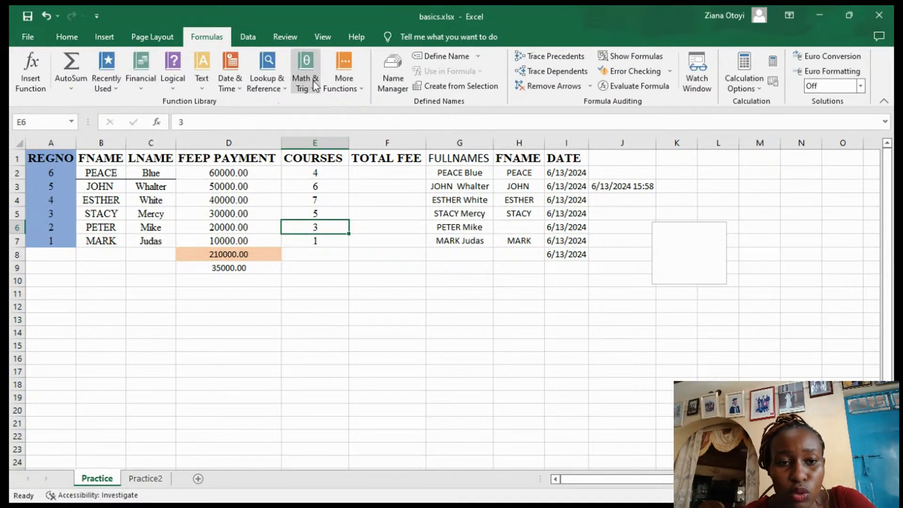
{"action": "left_click", "coordinate": [241, 30]}
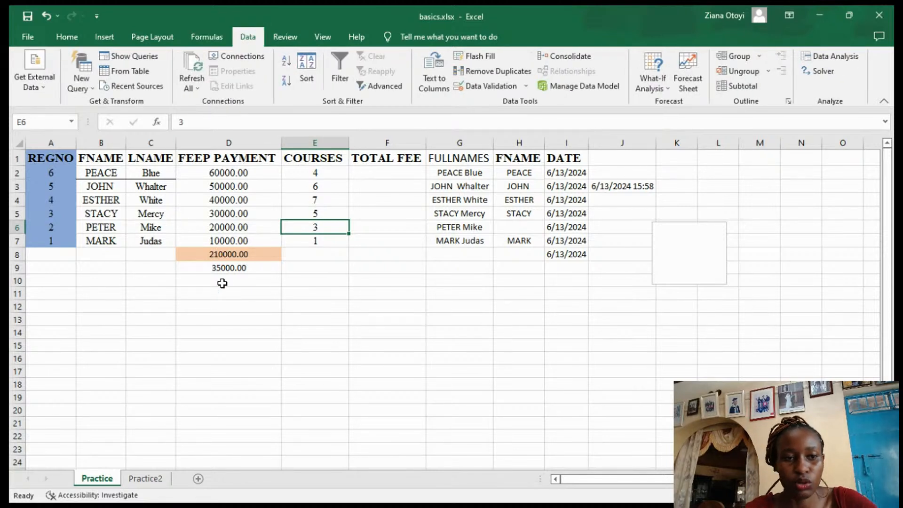
{"action": "left_click", "coordinate": [286, 38]}
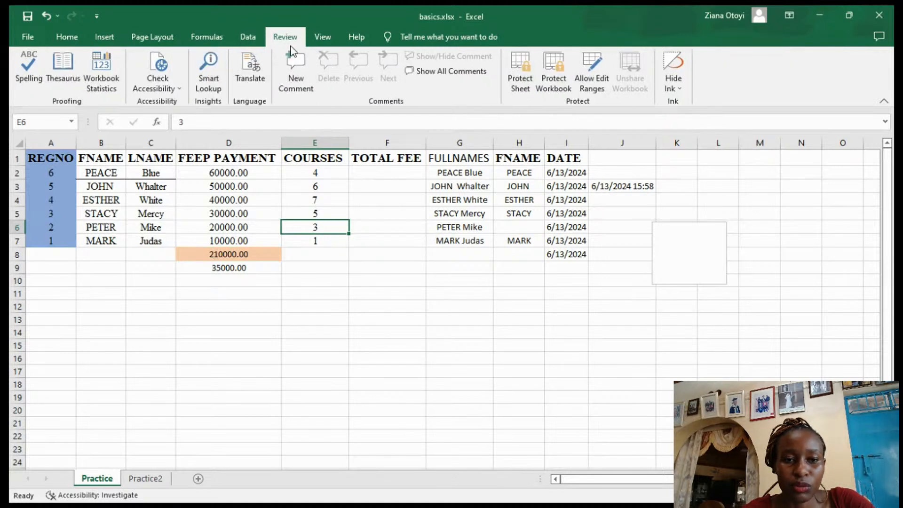
{"action": "left_click", "coordinate": [320, 37]}
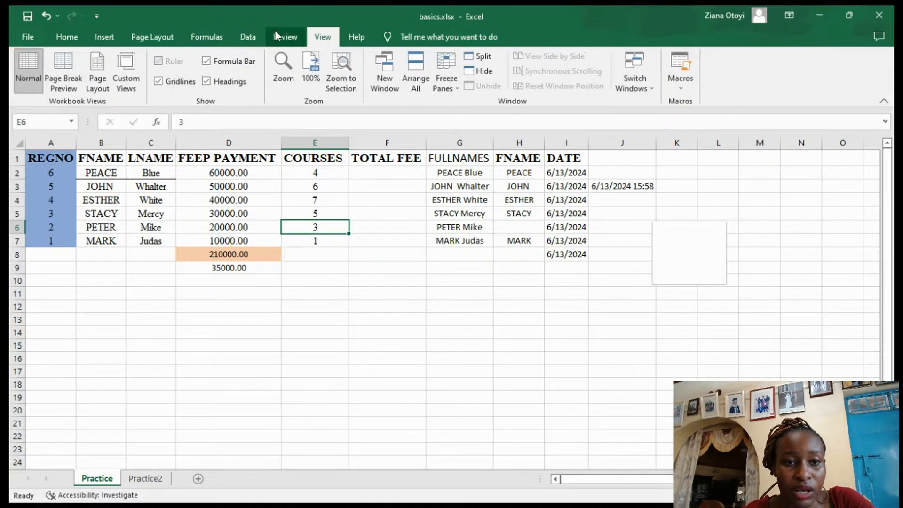
{"action": "left_click", "coordinate": [104, 38]}
{"action": "left_click", "coordinate": [79, 38]}
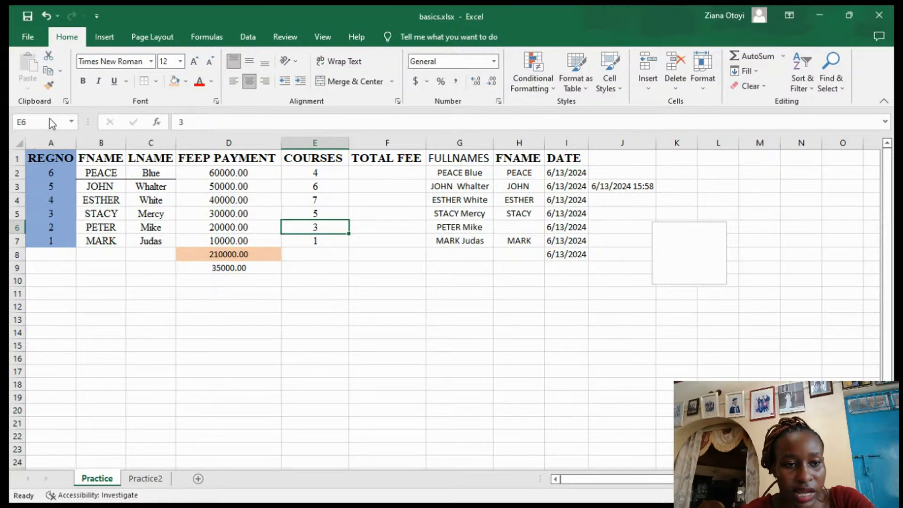
{"action": "left_click", "coordinate": [141, 479]}
{"action": "left_click", "coordinate": [97, 480]}
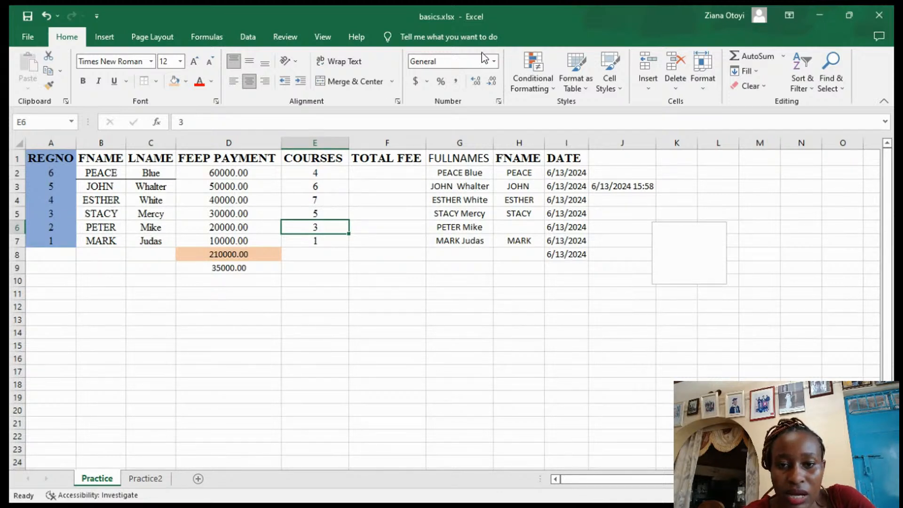
Examine the number formats available for cell E6 and the formula behind the fee payment total in D8
{"action": "left_click", "coordinate": [496, 62]}
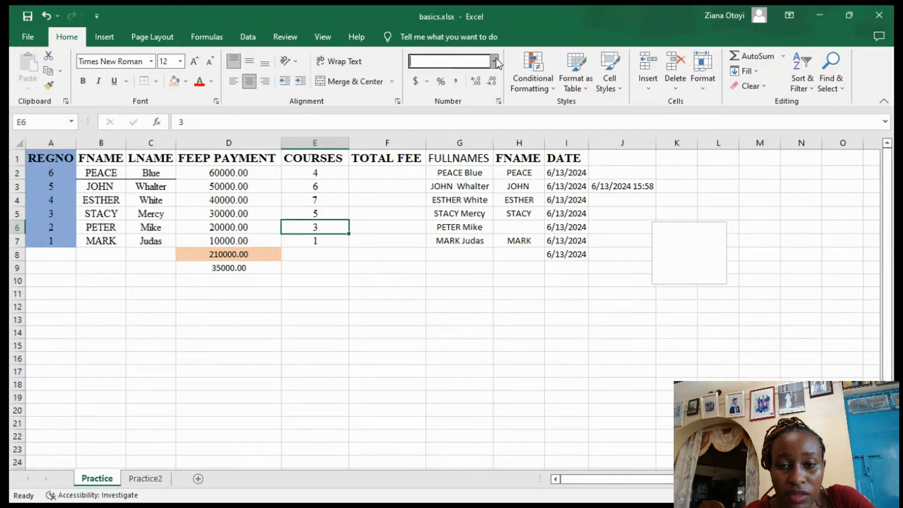
{"action": "left_click", "coordinate": [310, 236]}
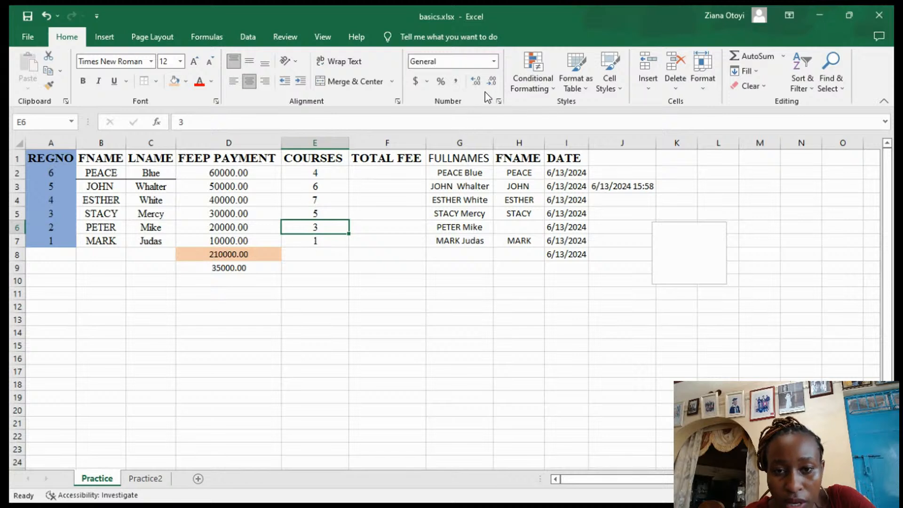
{"action": "left_click", "coordinate": [494, 65]}
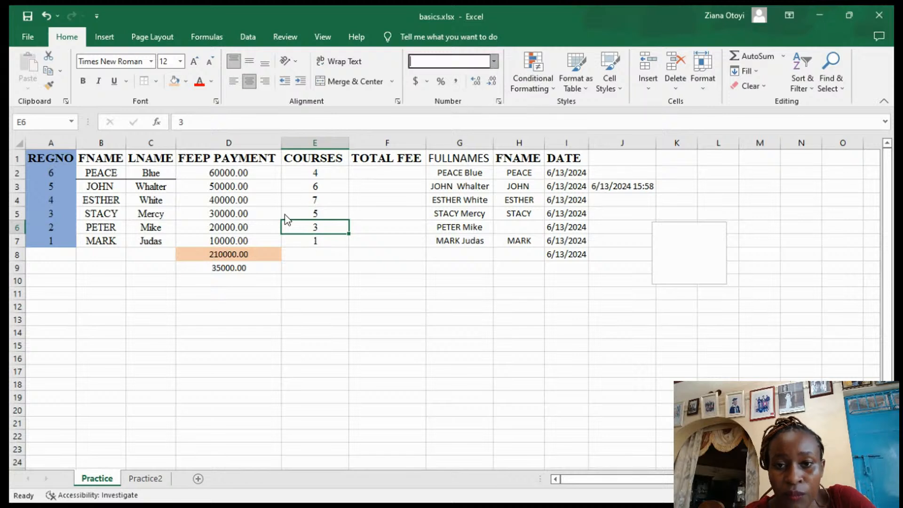
{"action": "left_click", "coordinate": [285, 217]}
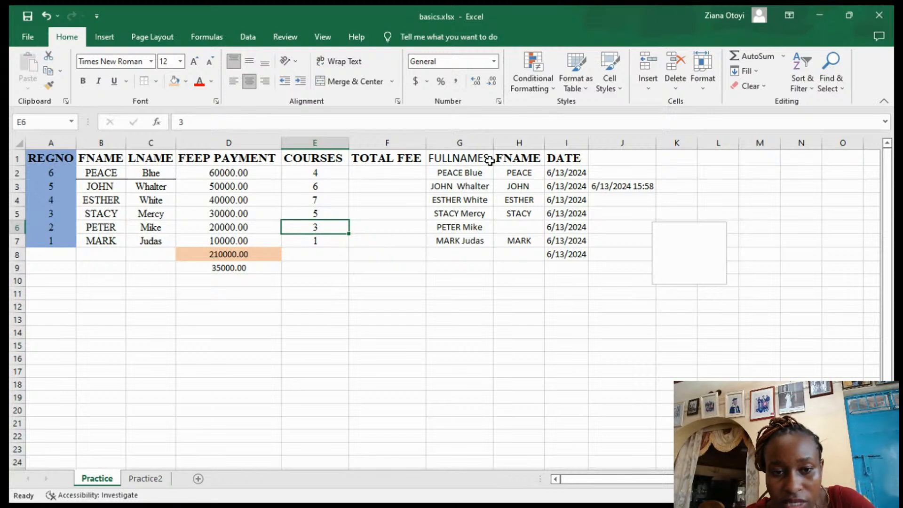
{"action": "left_click", "coordinate": [242, 254]}
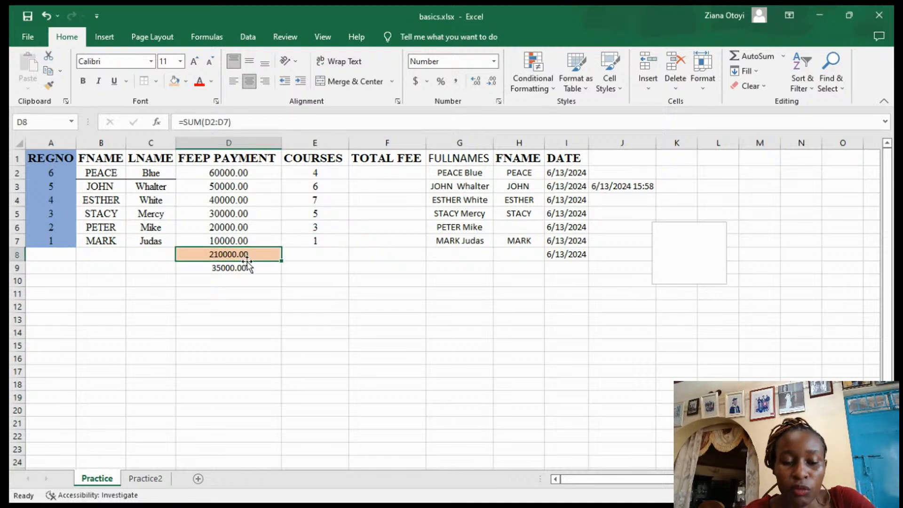